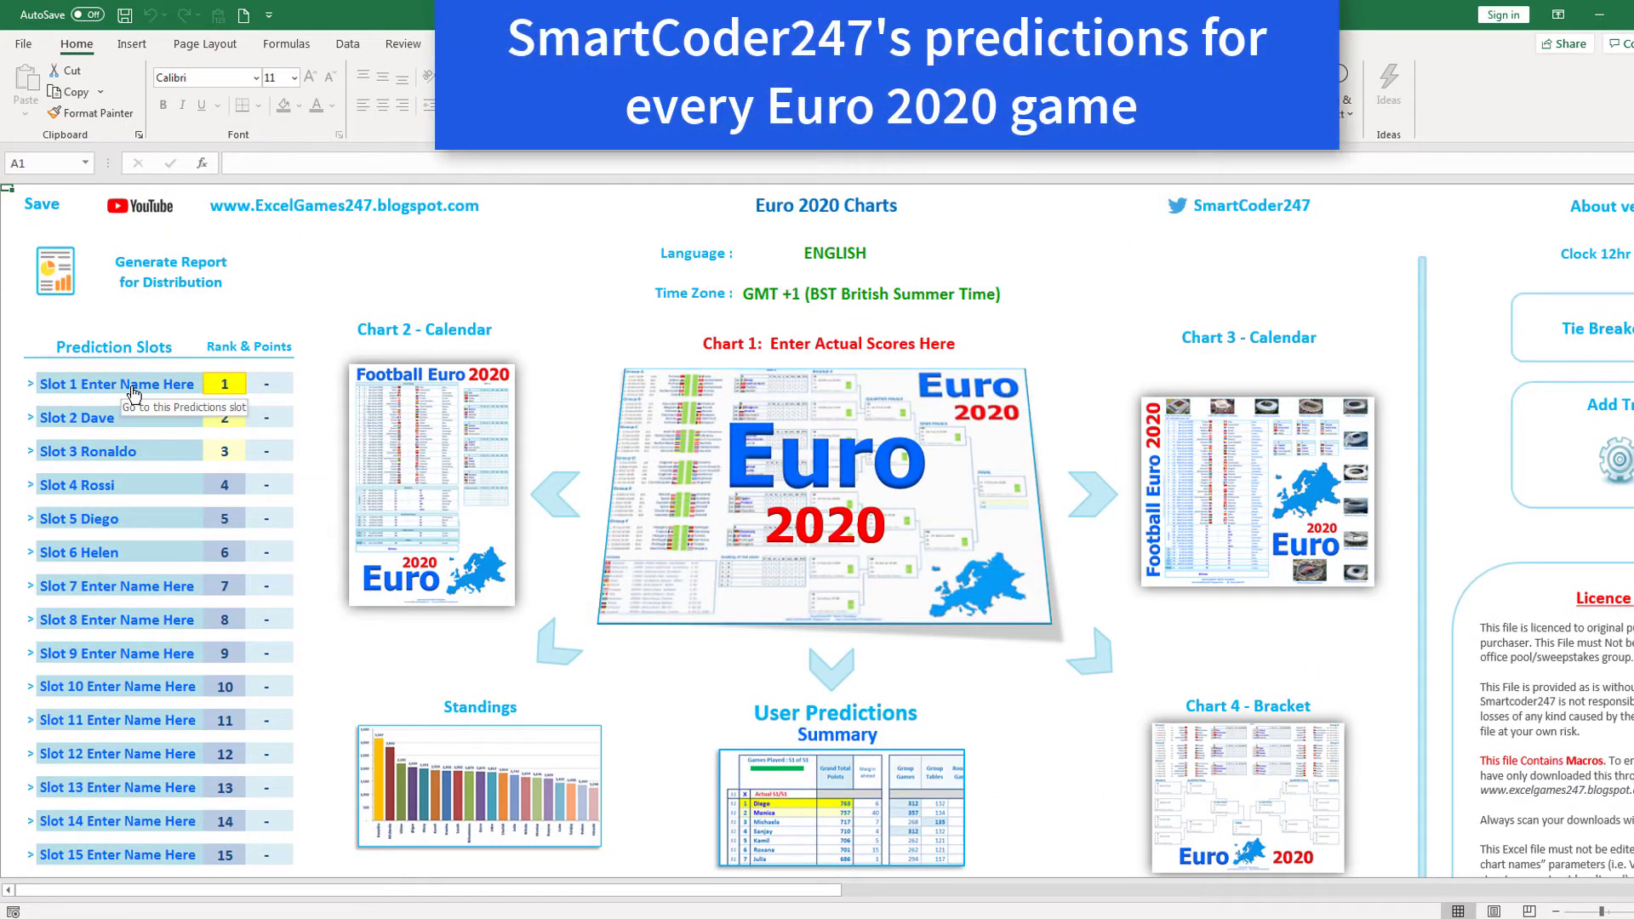
- On the Slot 1 predictions sheet, enter the predictor's name and choose England as favourite team
click(133, 394)
text(Smart)
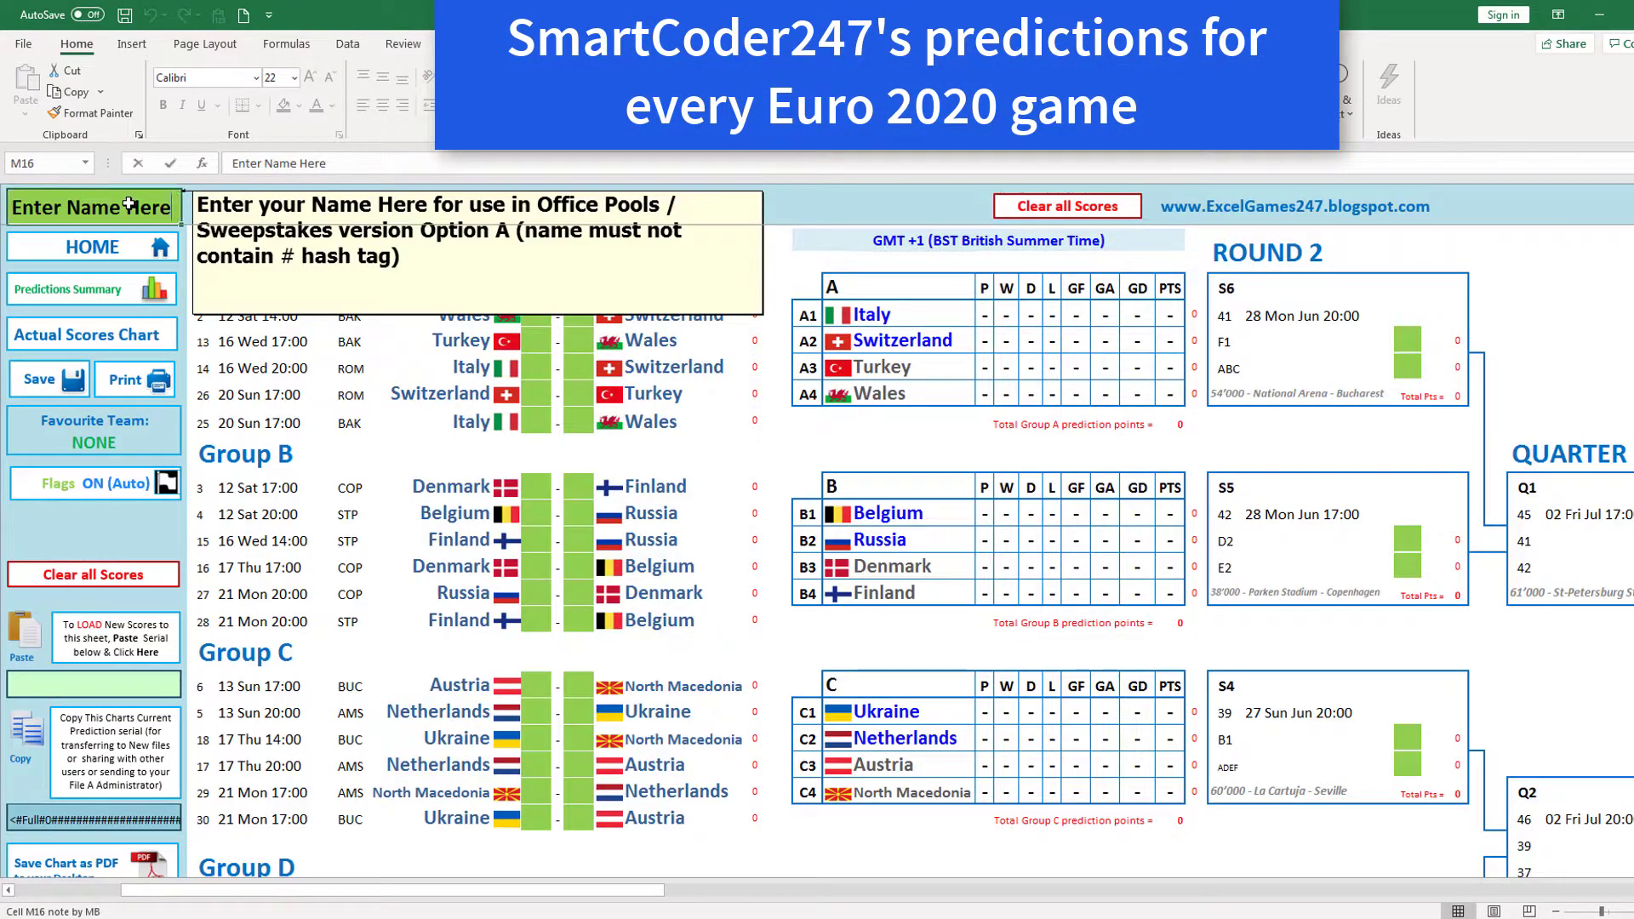
text(coder247)
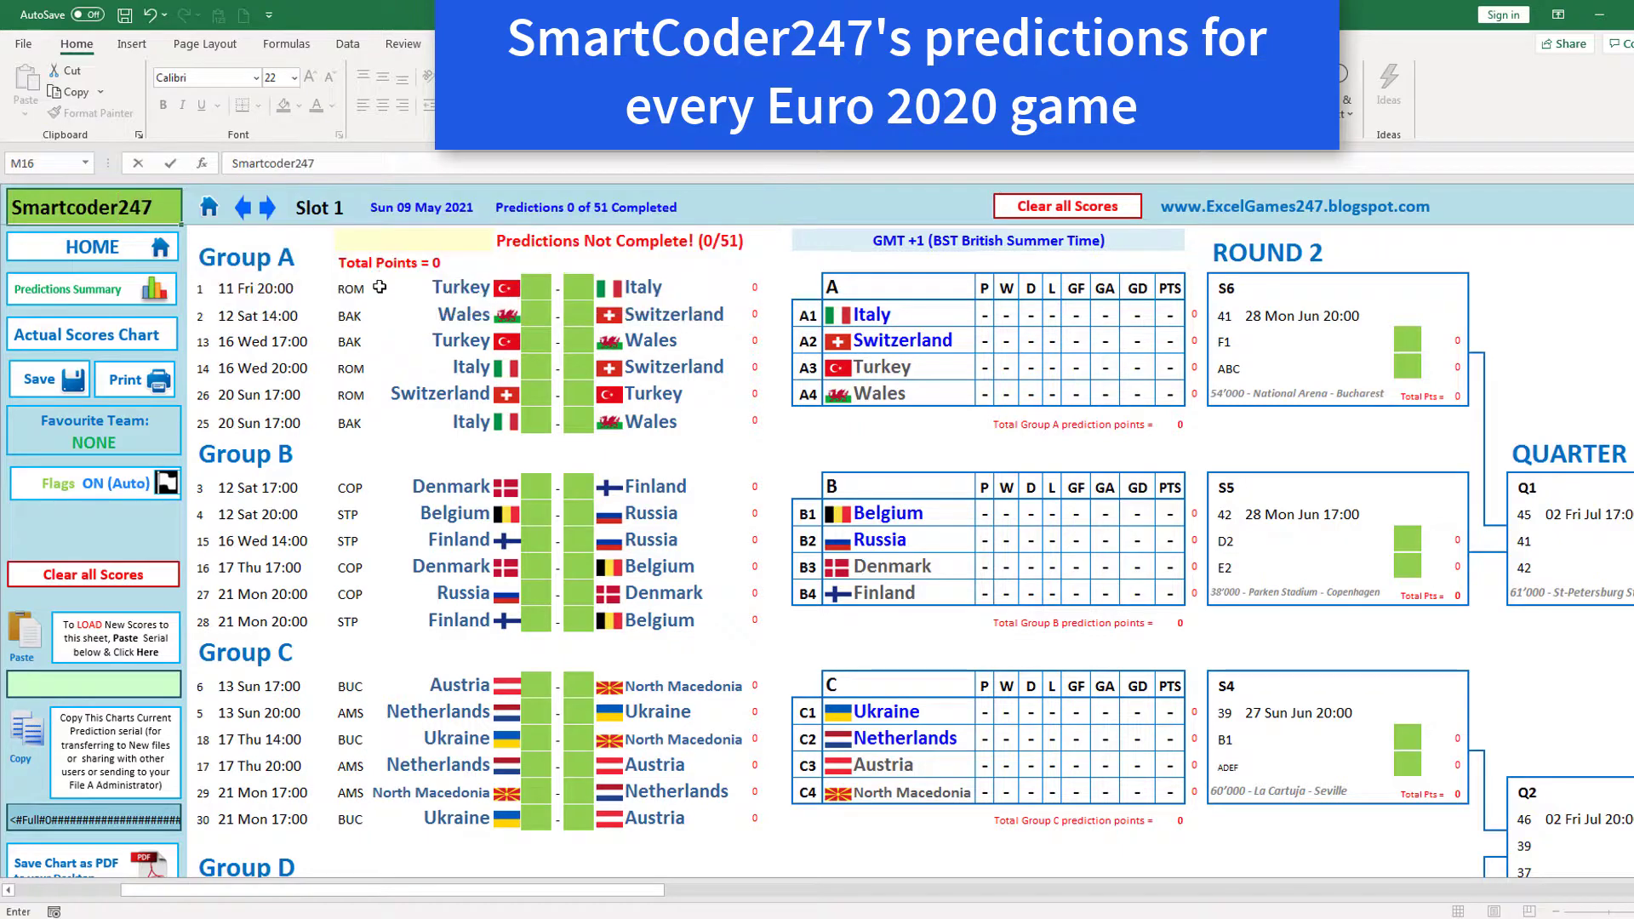
click(93, 443)
click(189, 446)
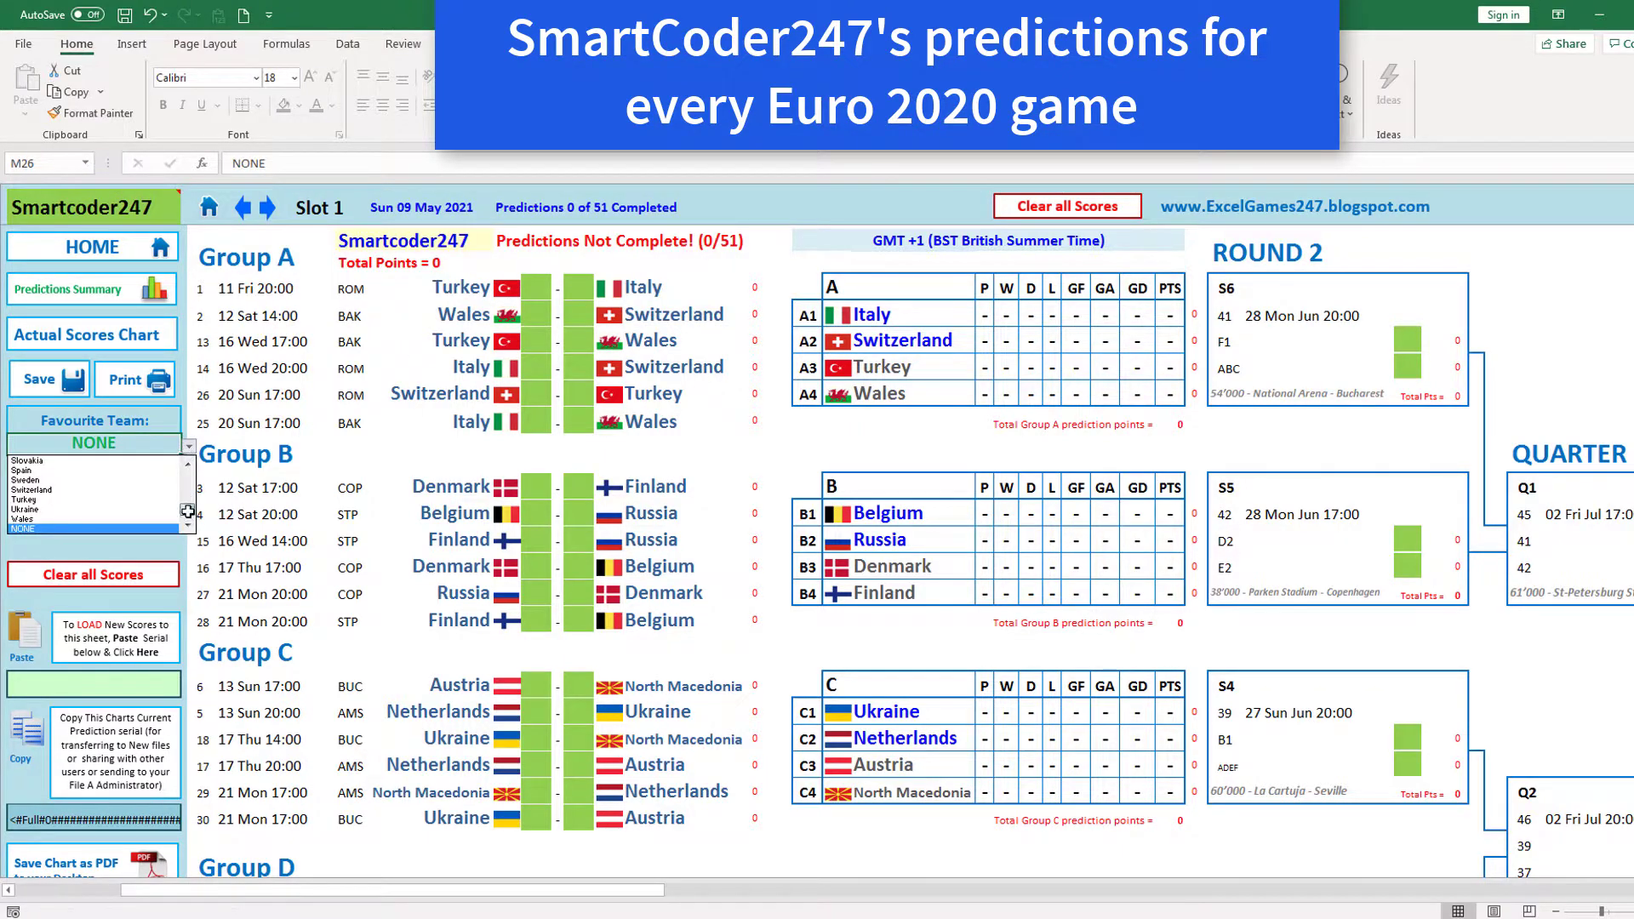
drag(189, 467, 189, 484)
click(34, 480)
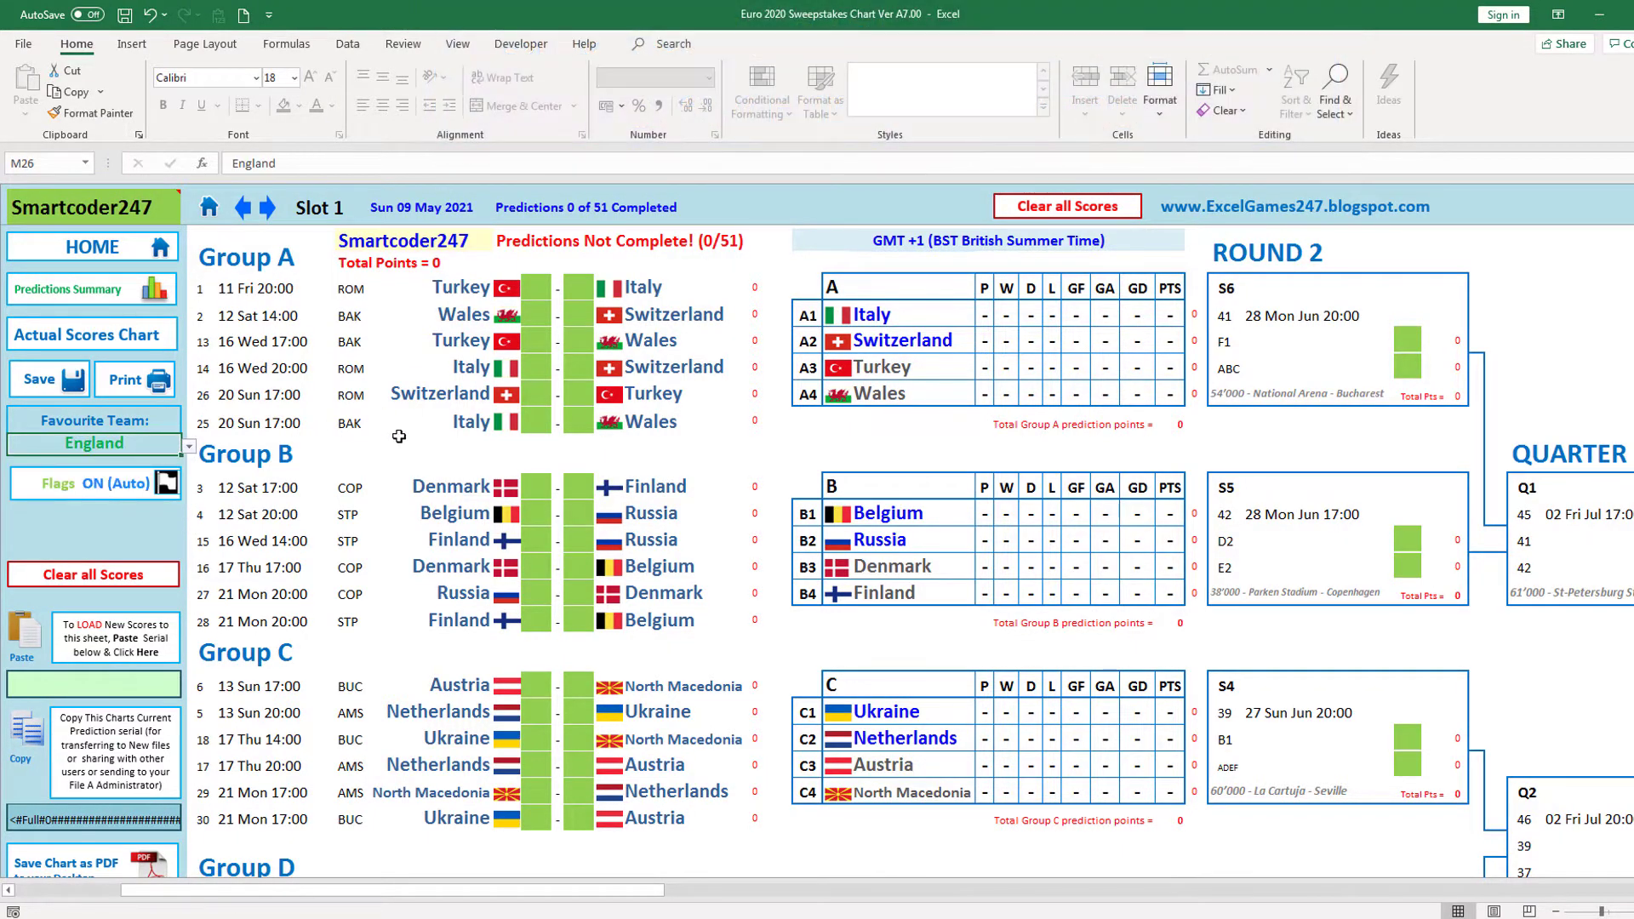
- Predict Turkey 1-2 Italy, Wales 1-1 Switzerland and Turkey 0-0 Wales
scroll(406, 438, down, 5)
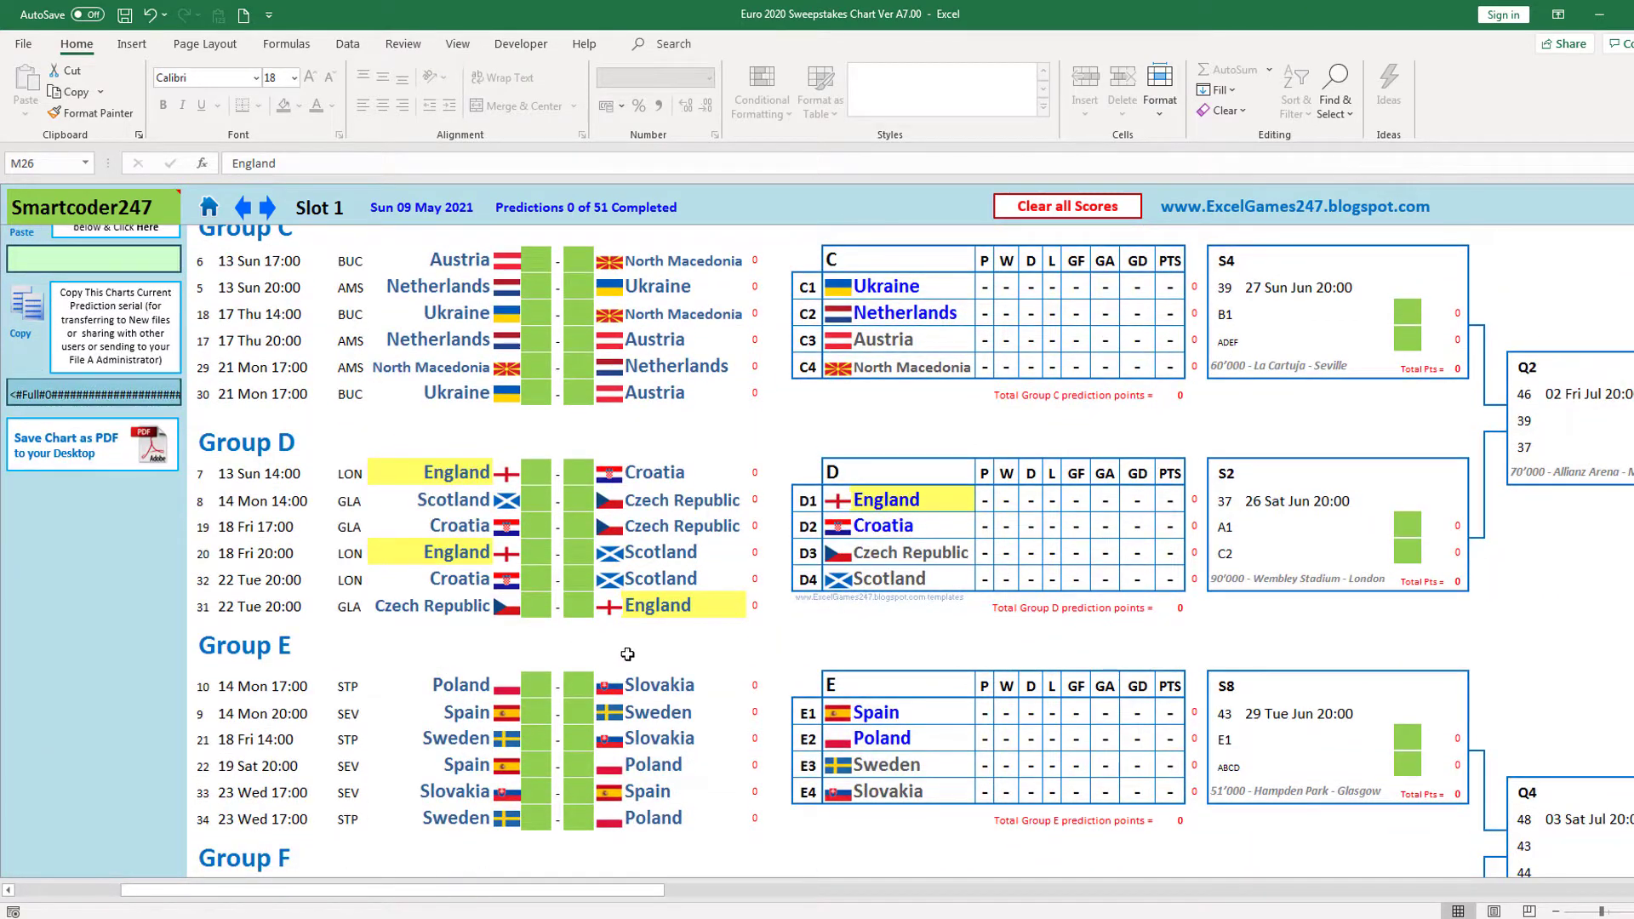
scroll(552, 637, up, 5)
key(Tab)
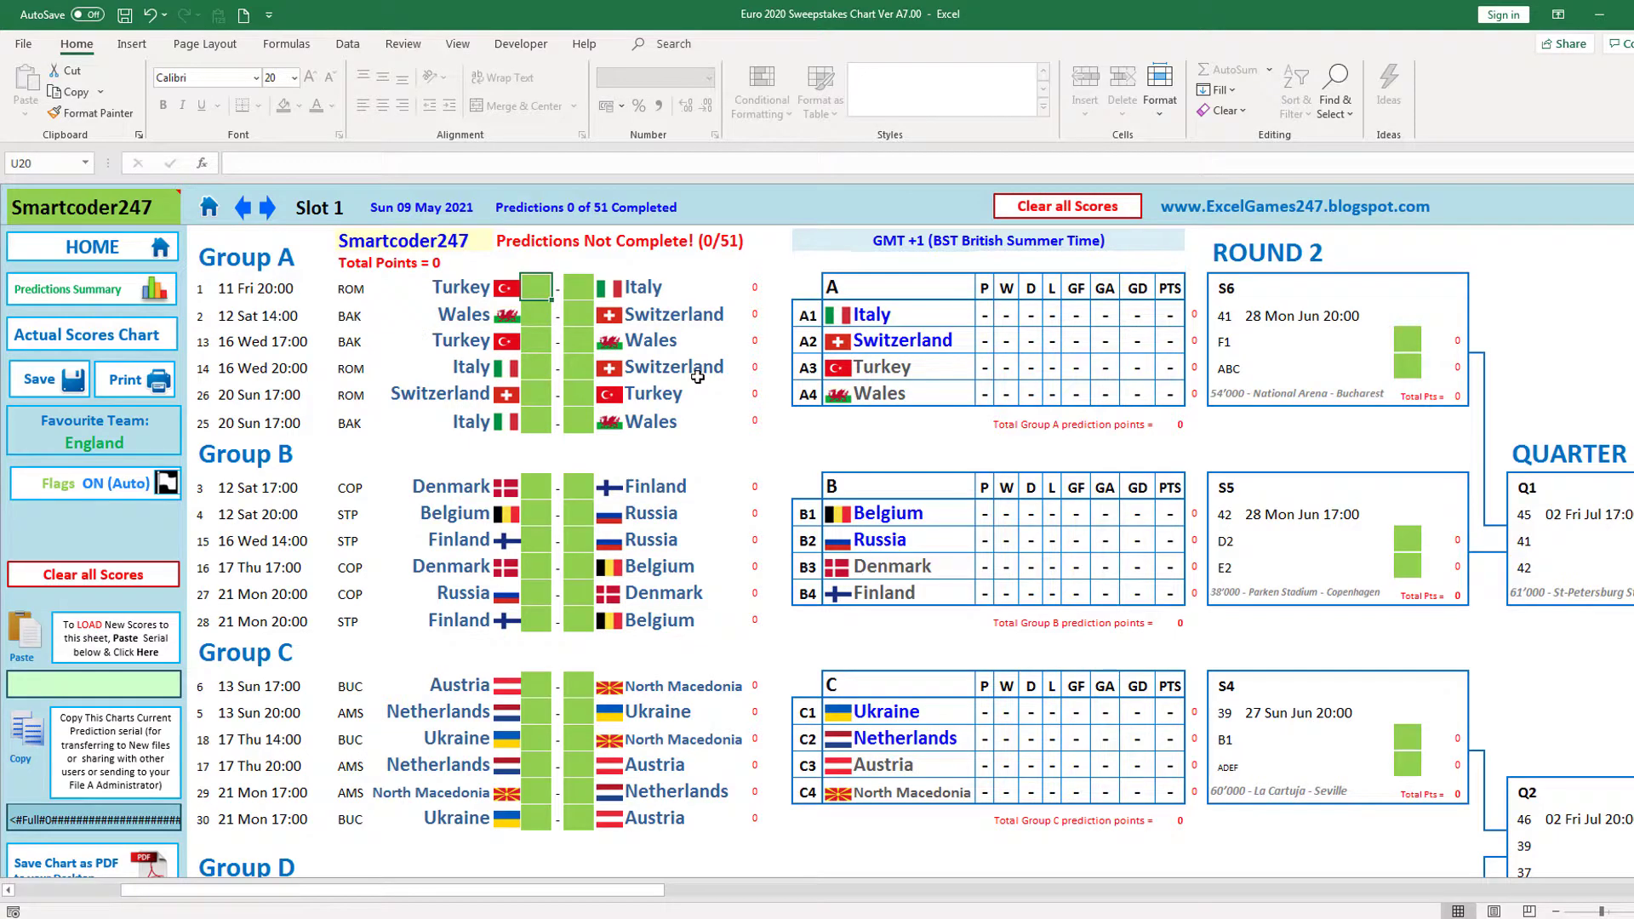
text(1)
key(Tab)
text(2)
key(Return)
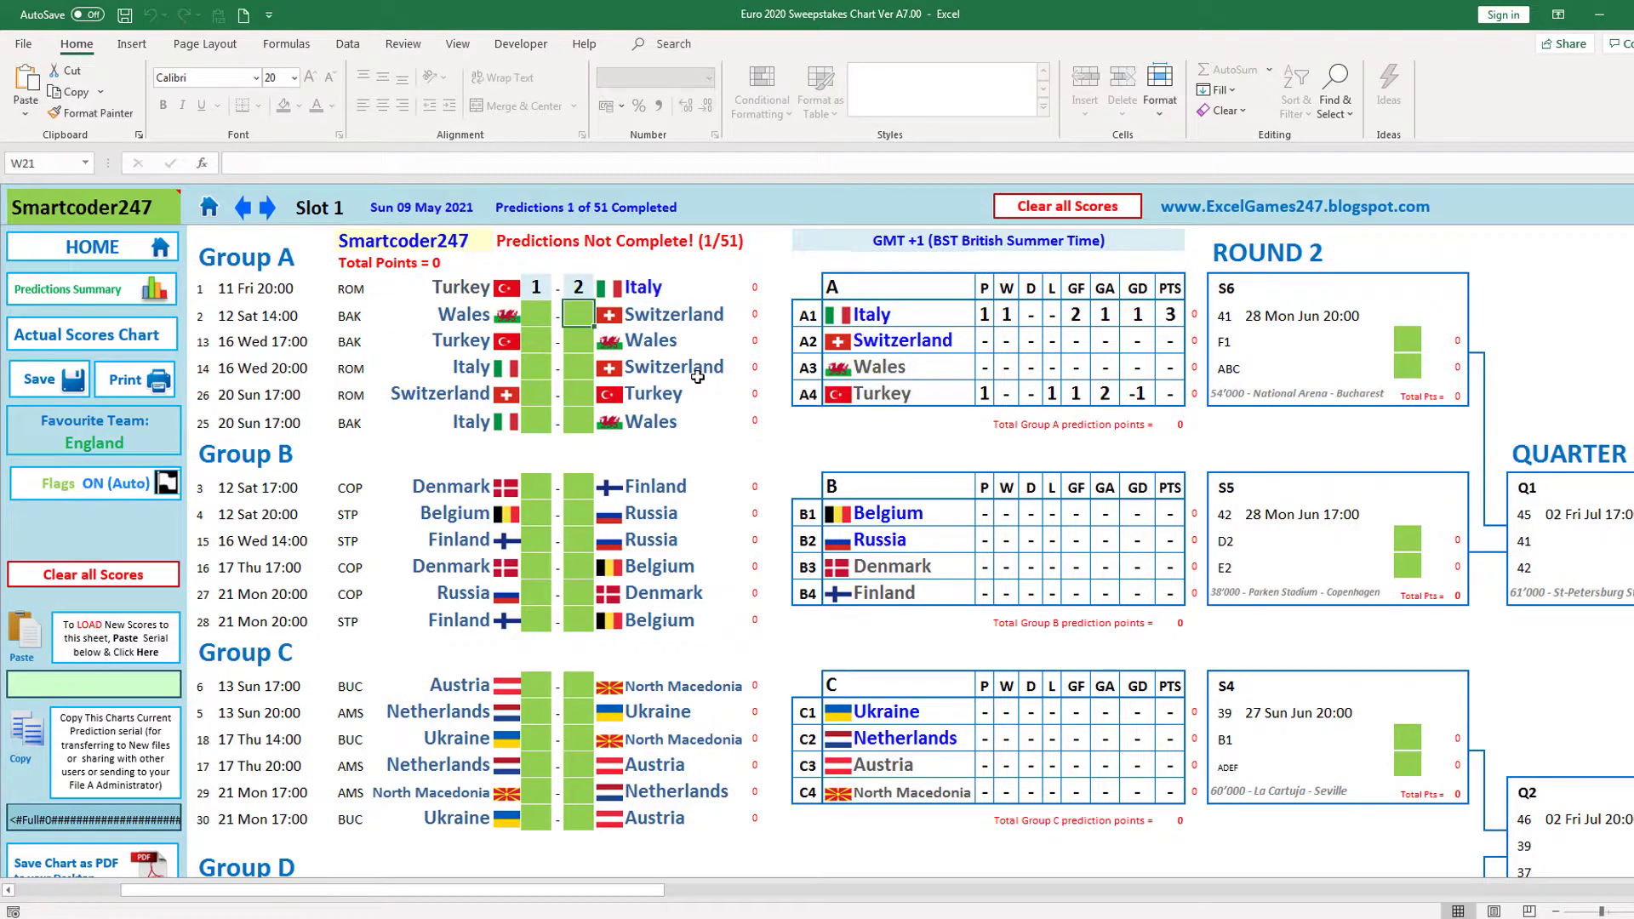
key(shift+Tab)
text(1)
key(Tab)
text(1)
key(Return)
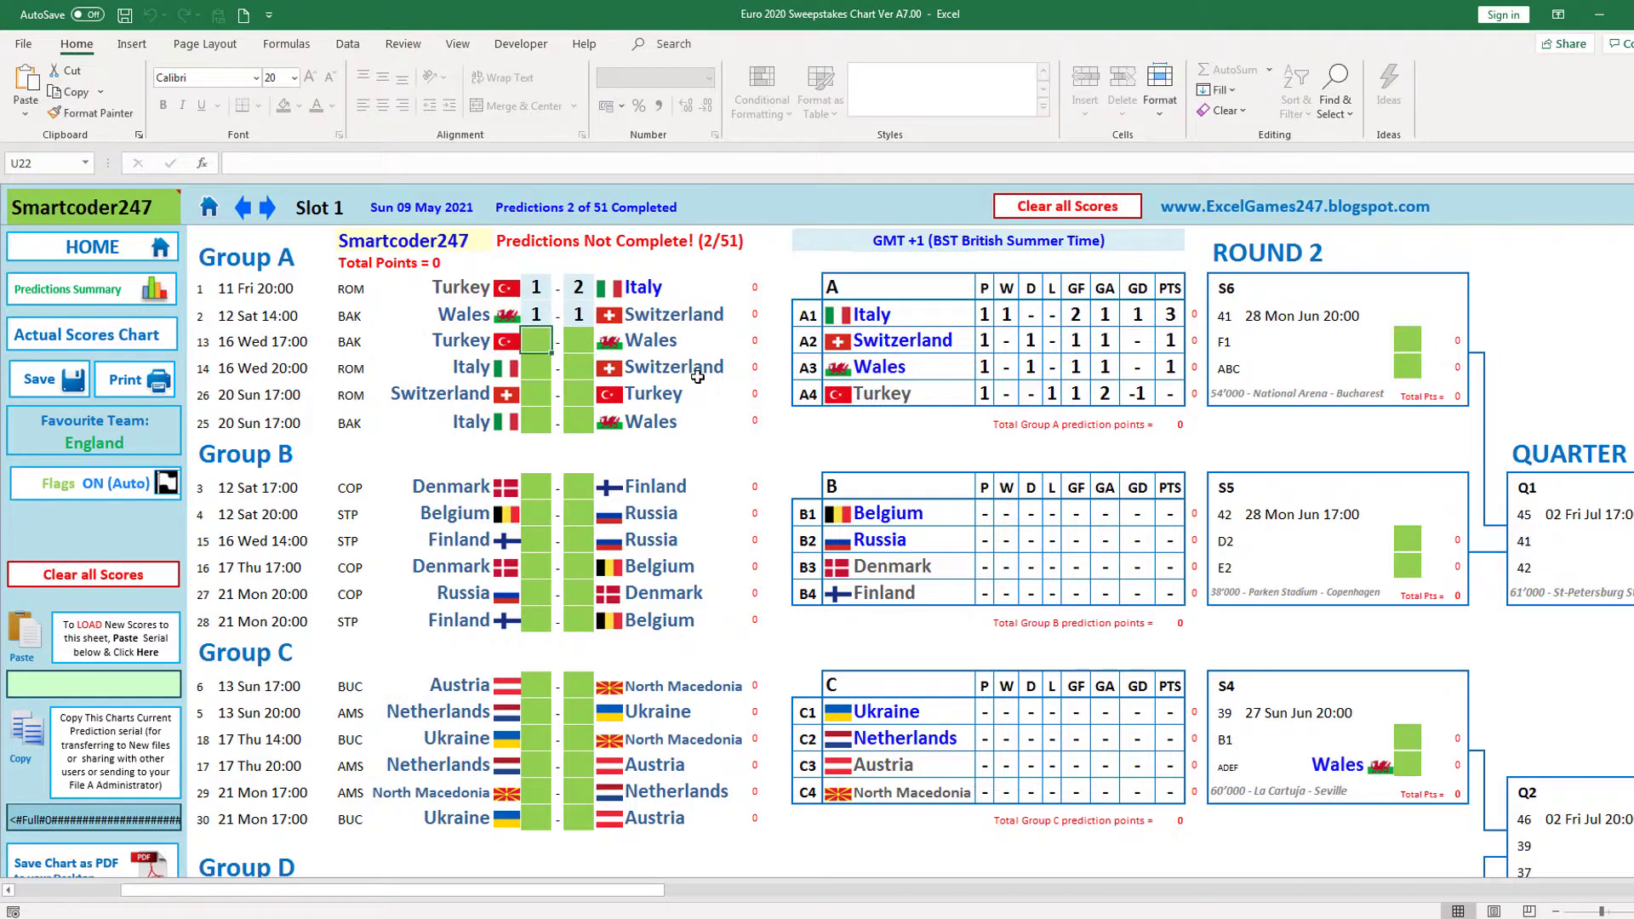
text(0)
key(Tab)
text(0)
key(Return)
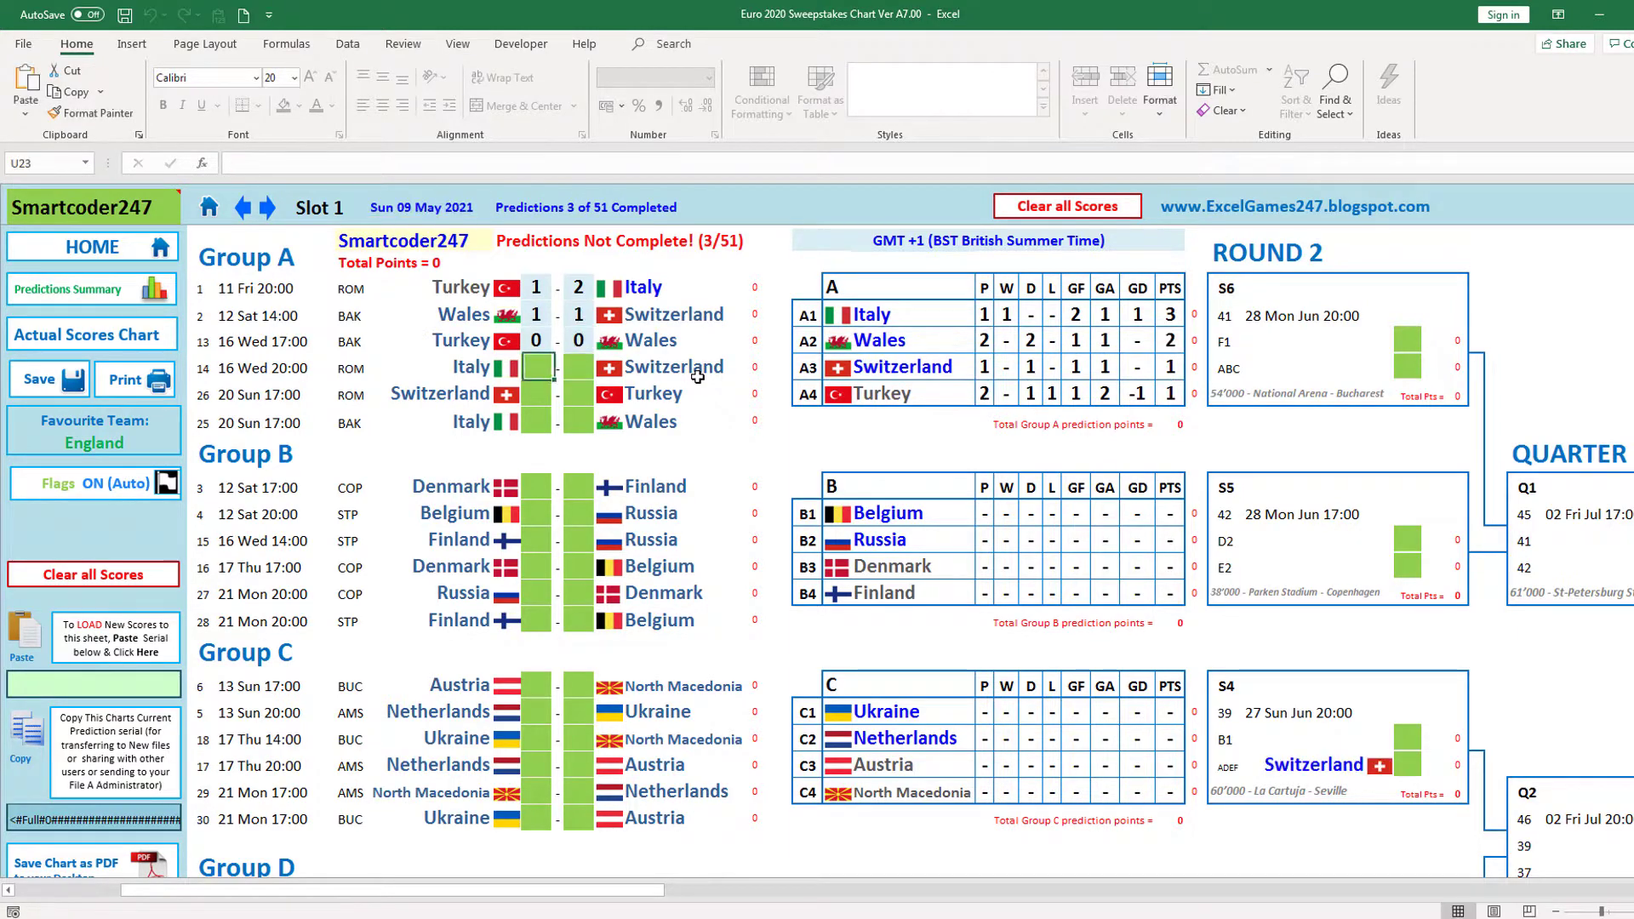
- Predict Italy 1-0 Switzerland, Switzerland 1-0 Turkey and Italy 2-1 Wales
text(1)
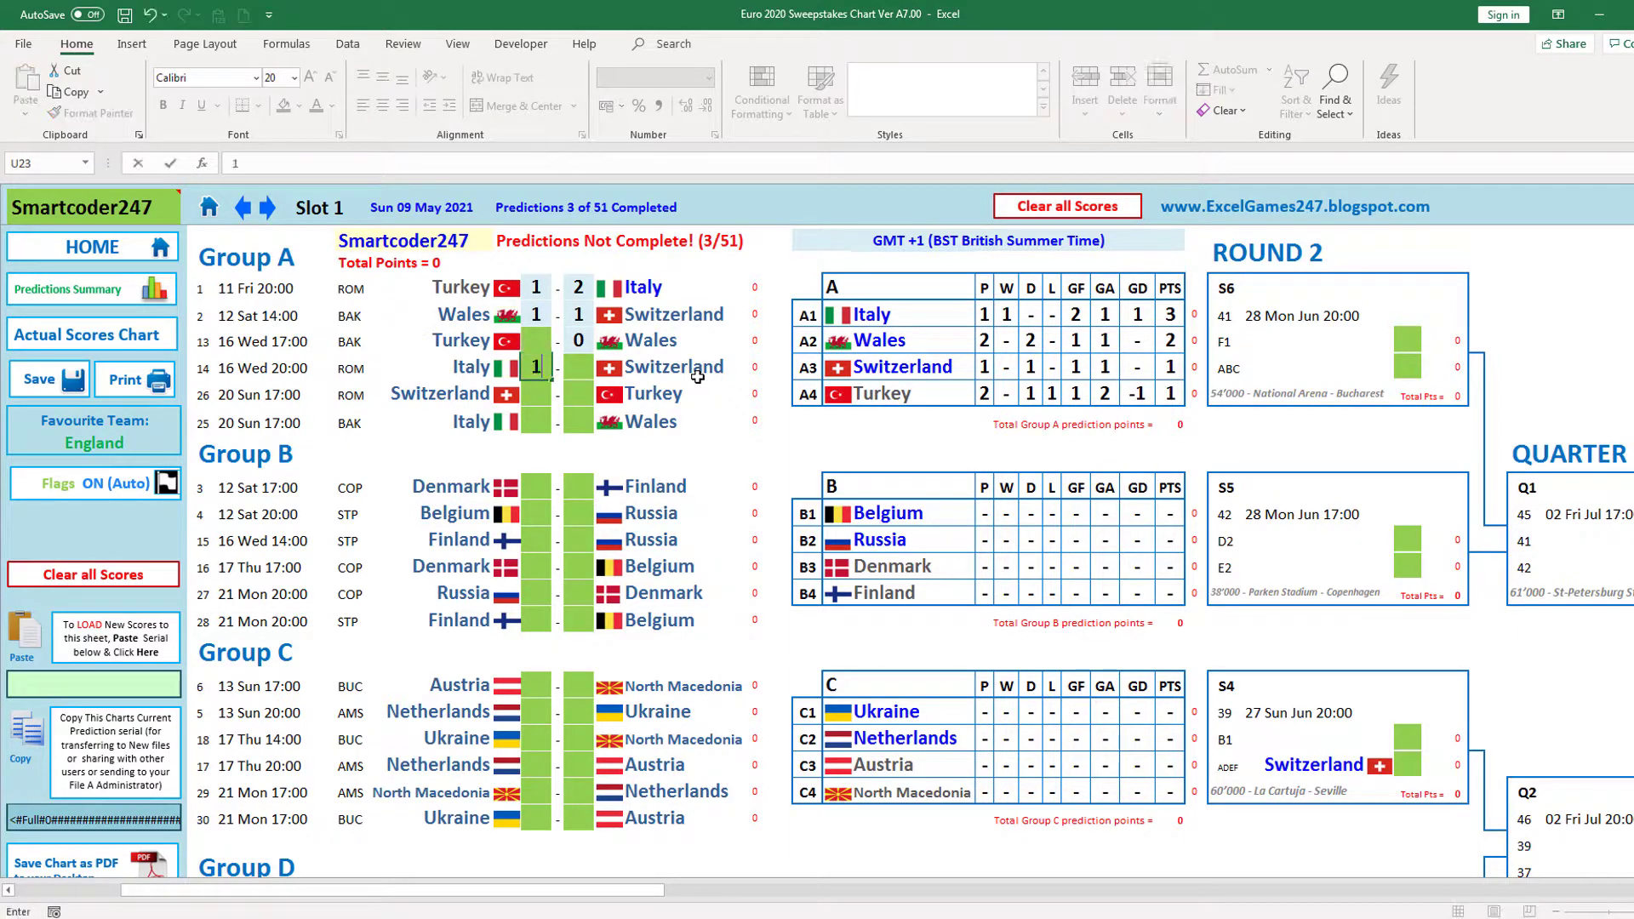
key(Tab)
text(0)
key(Return)
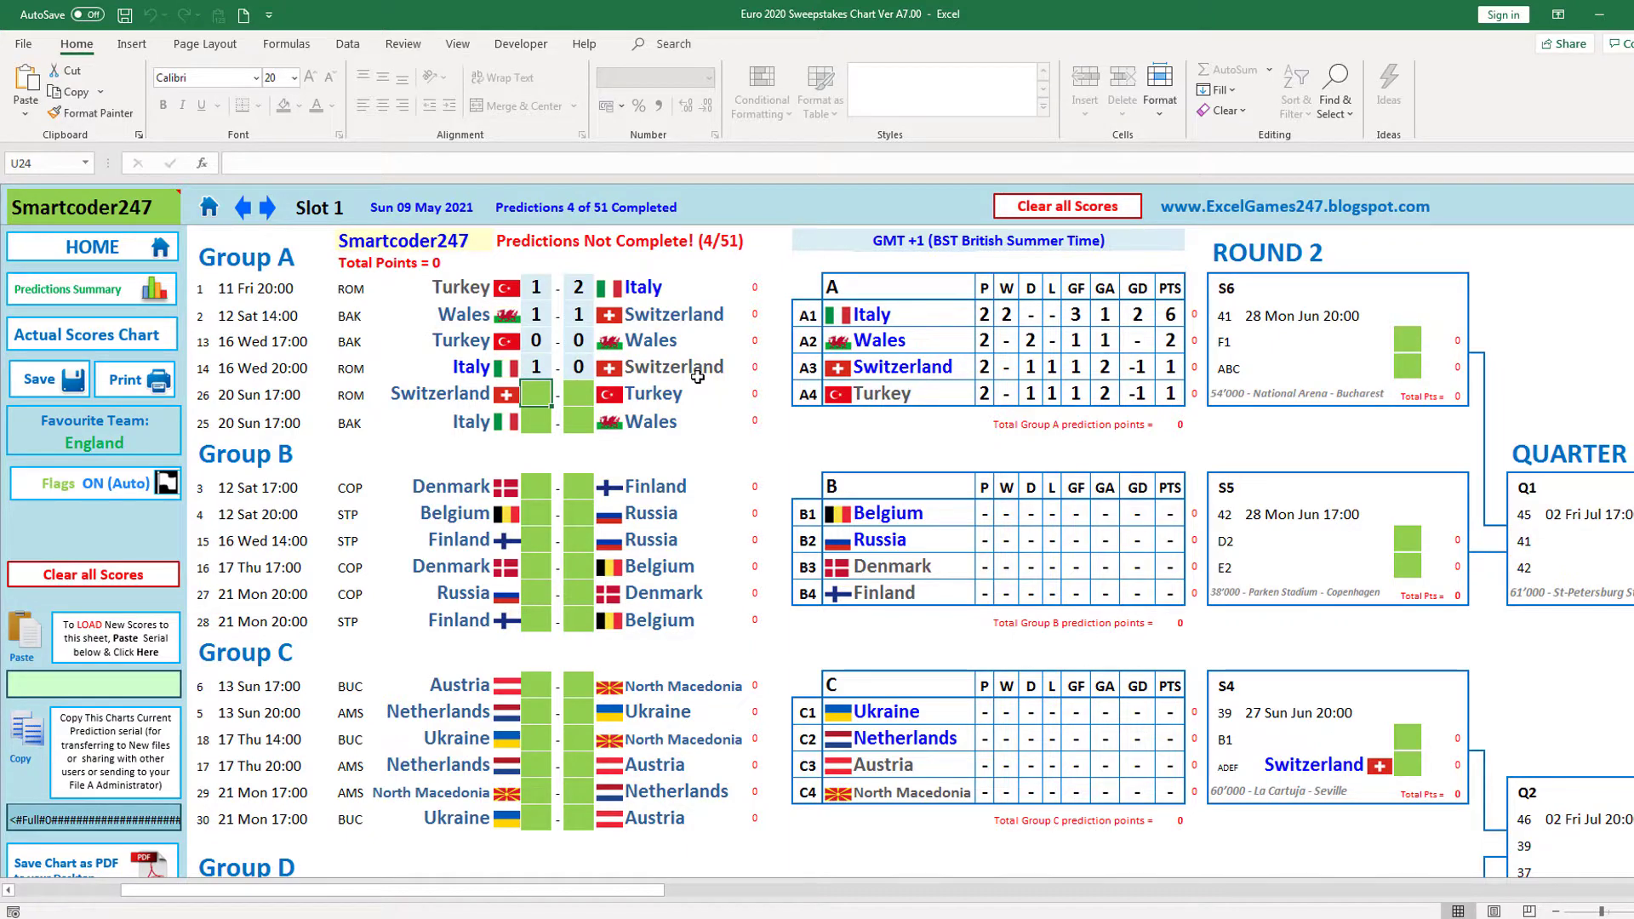
text(1)
key(Tab)
text(0)
key(Return)
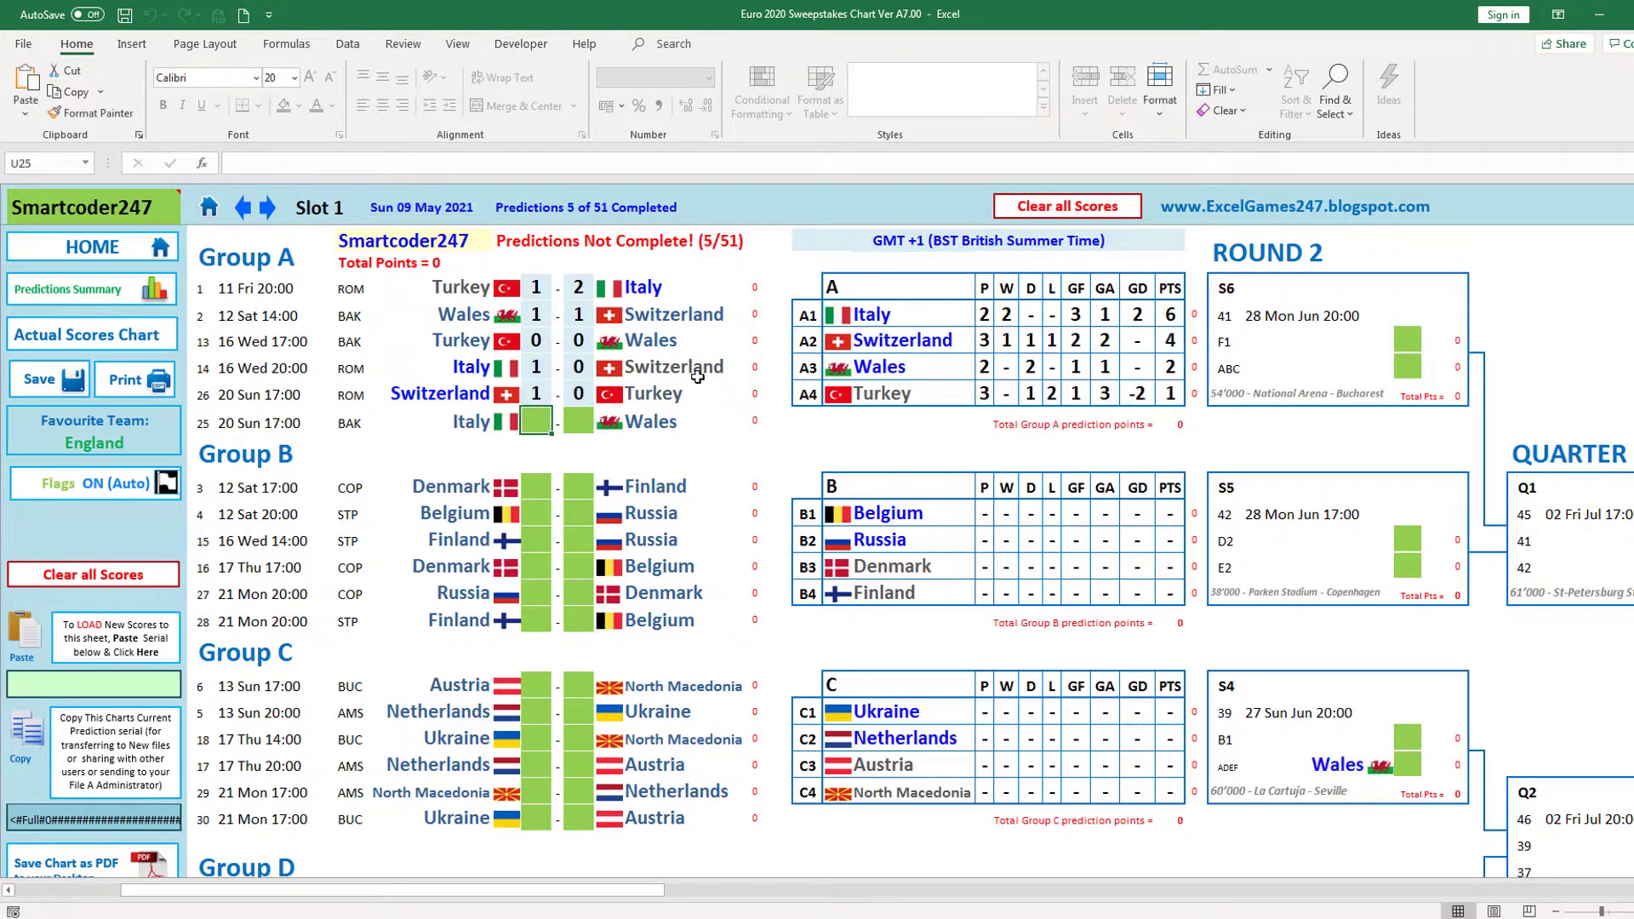
text(2)
key(Tab)
text(1)
key(Return)
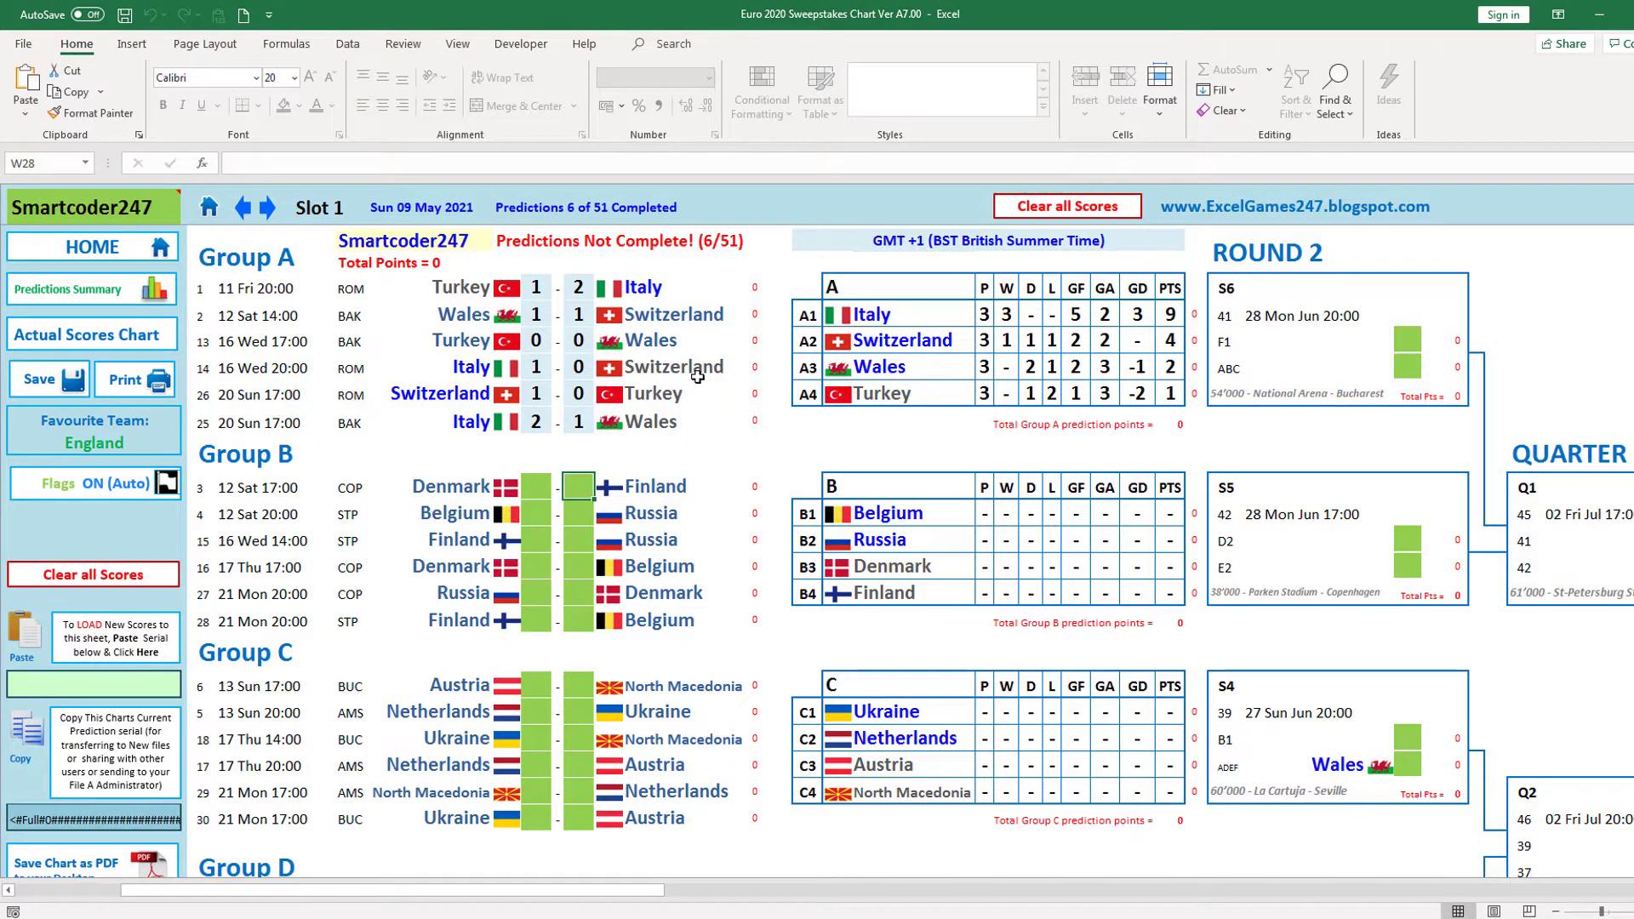
- Predict Denmark 3-0 Finland, Belgium 2-0 Russia and Finland 0-2 Russia
key(Left)
key(Right)
key(Left)
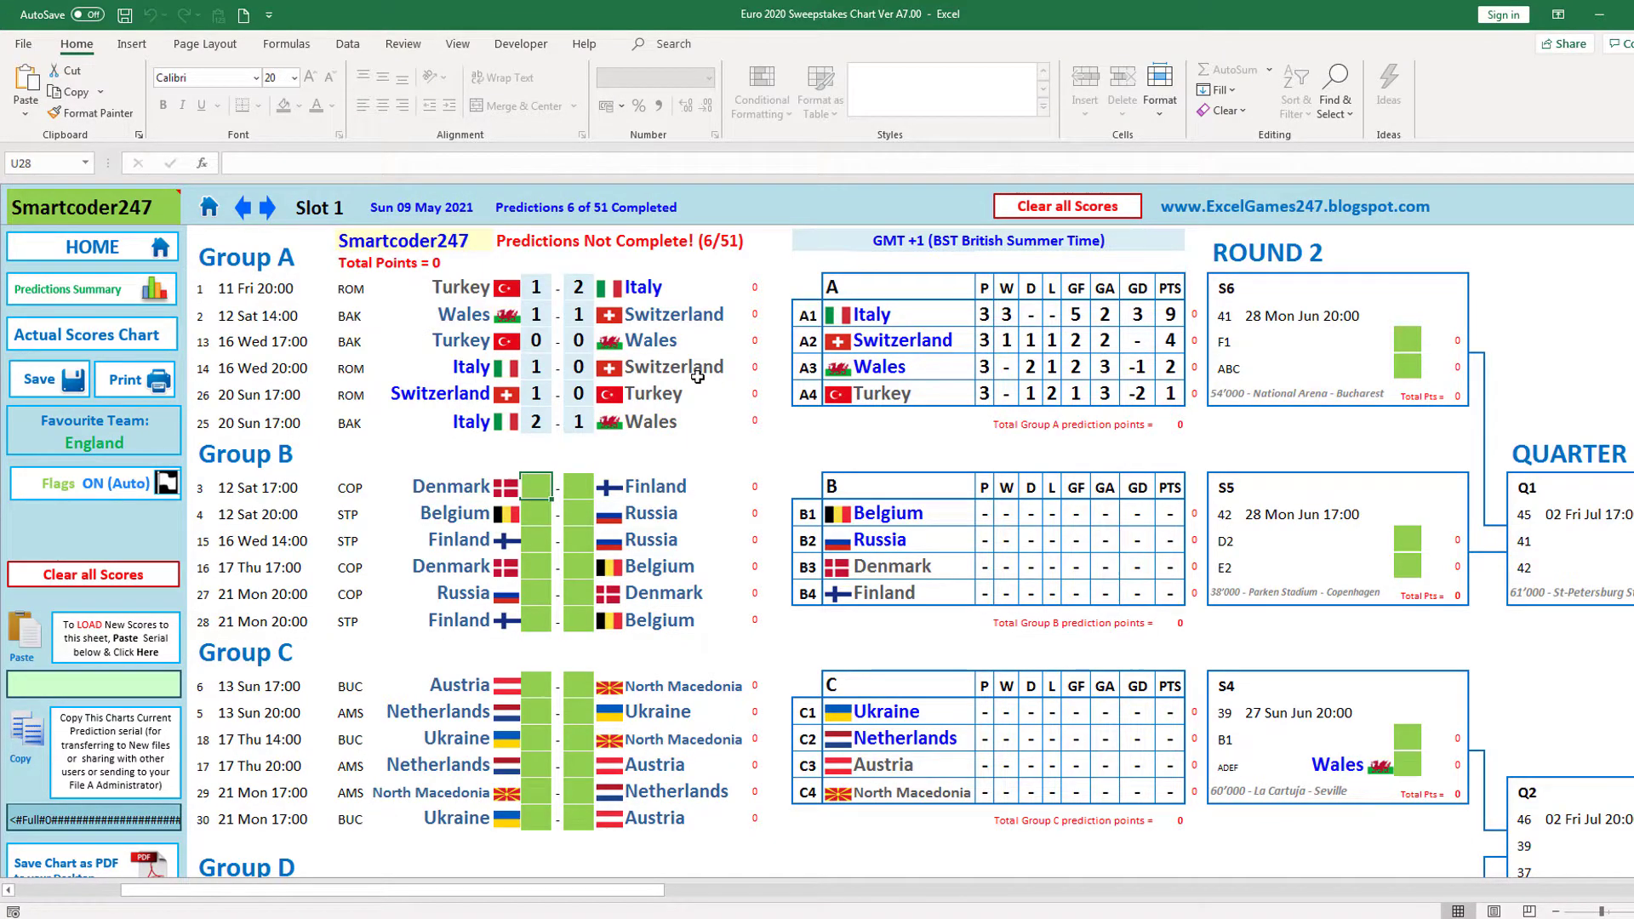
text(3)
key(Tab)
text(0)
key(Return)
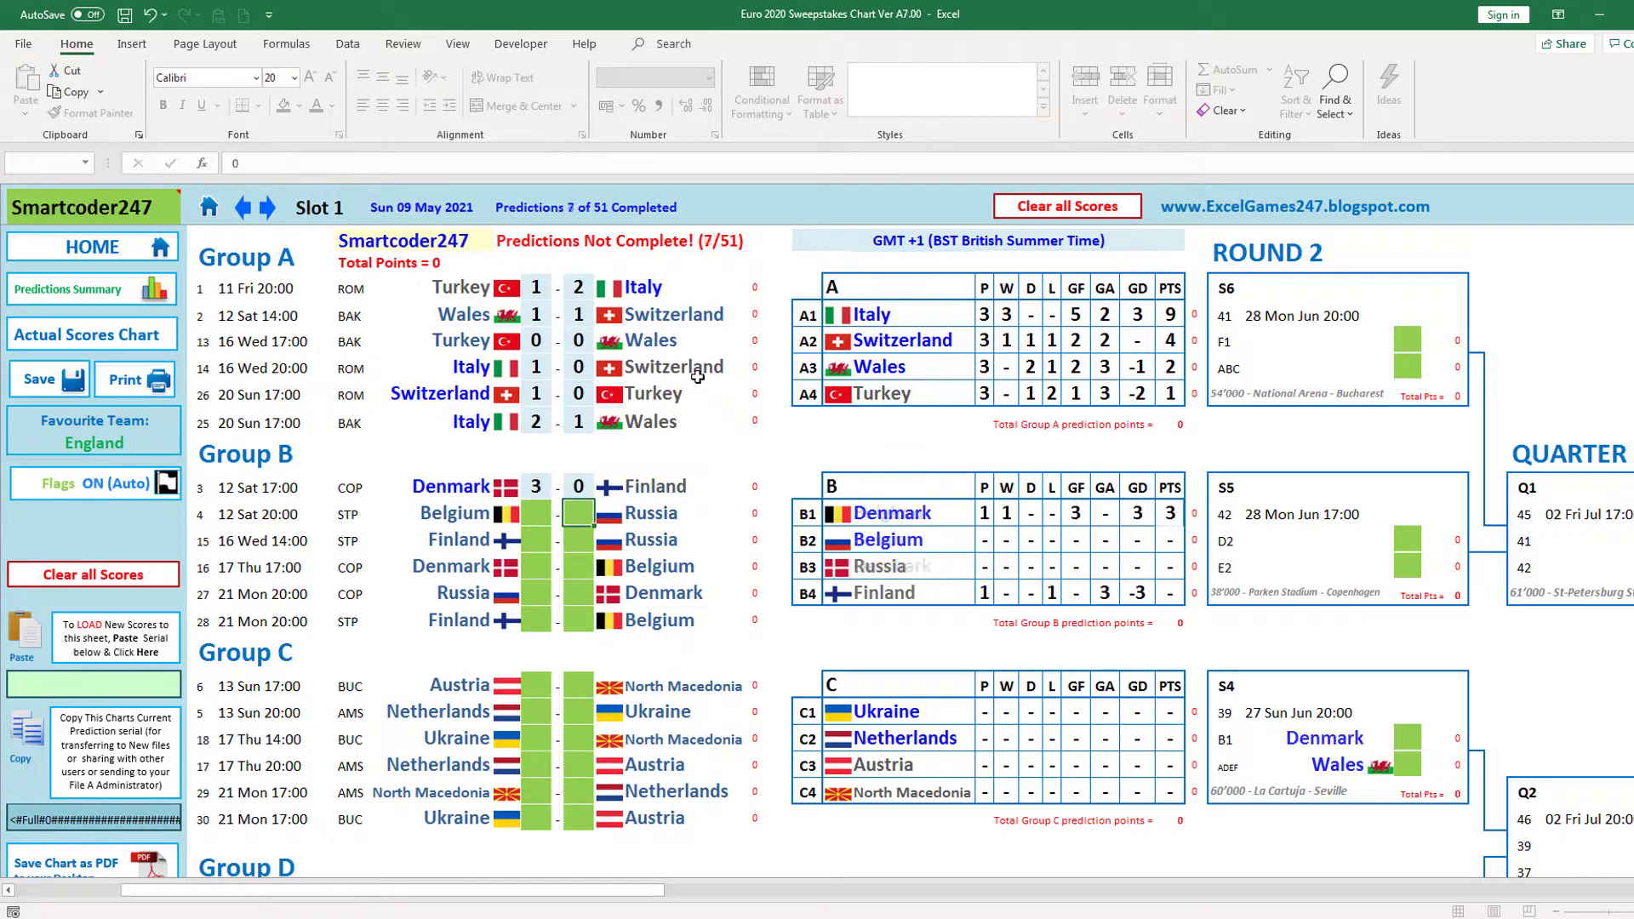
text(2)
key(Tab)
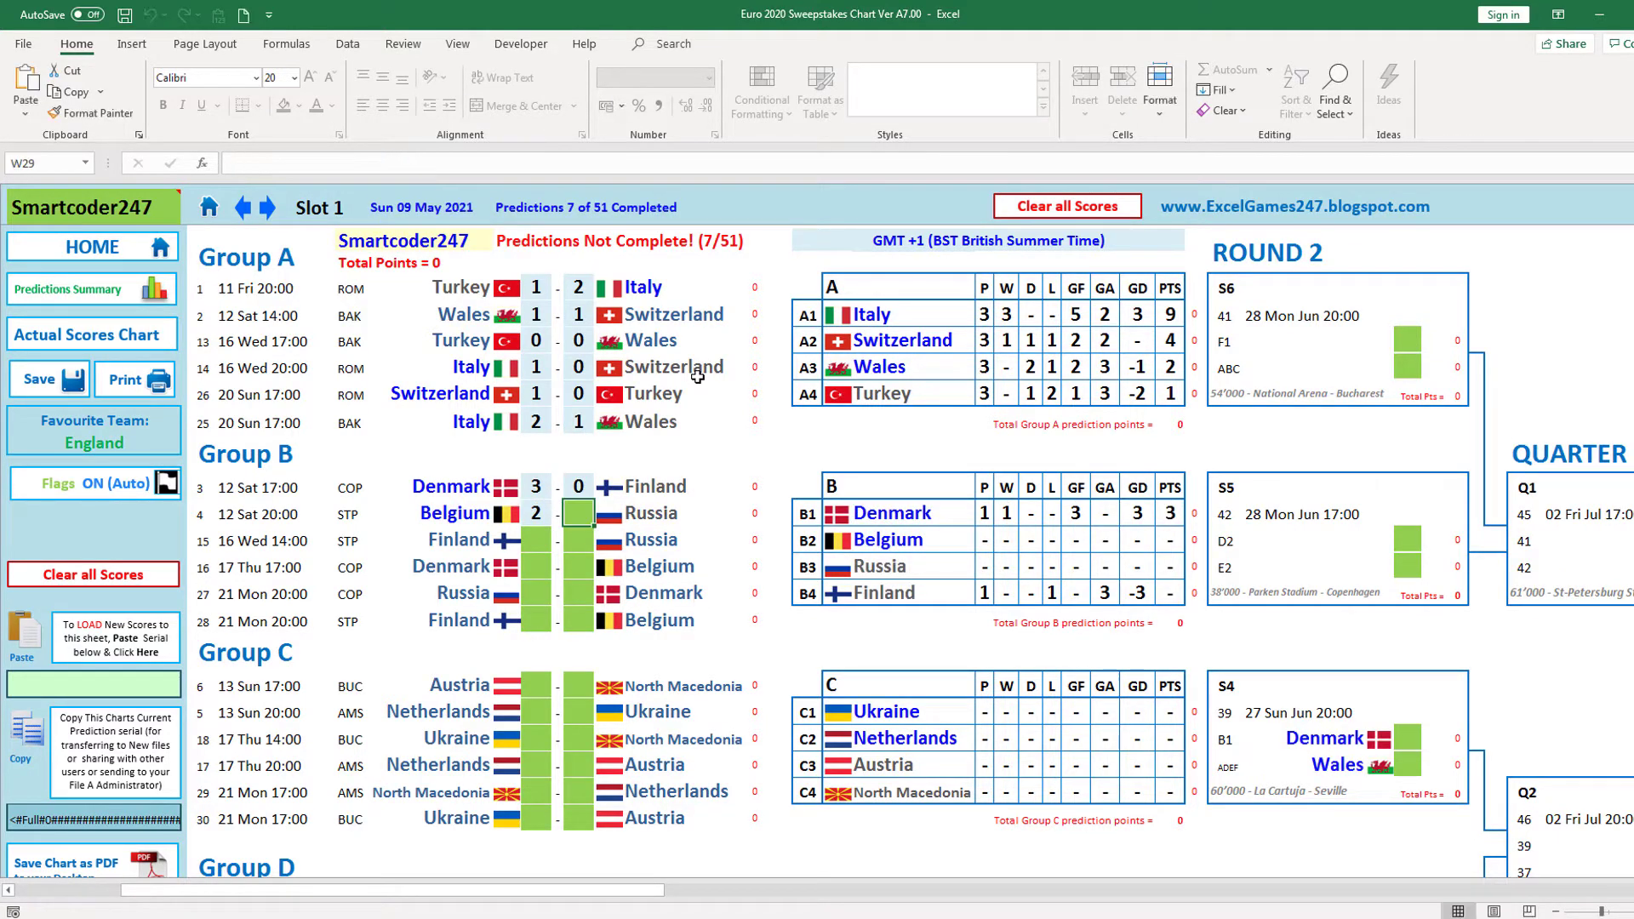
text(0)
key(Return)
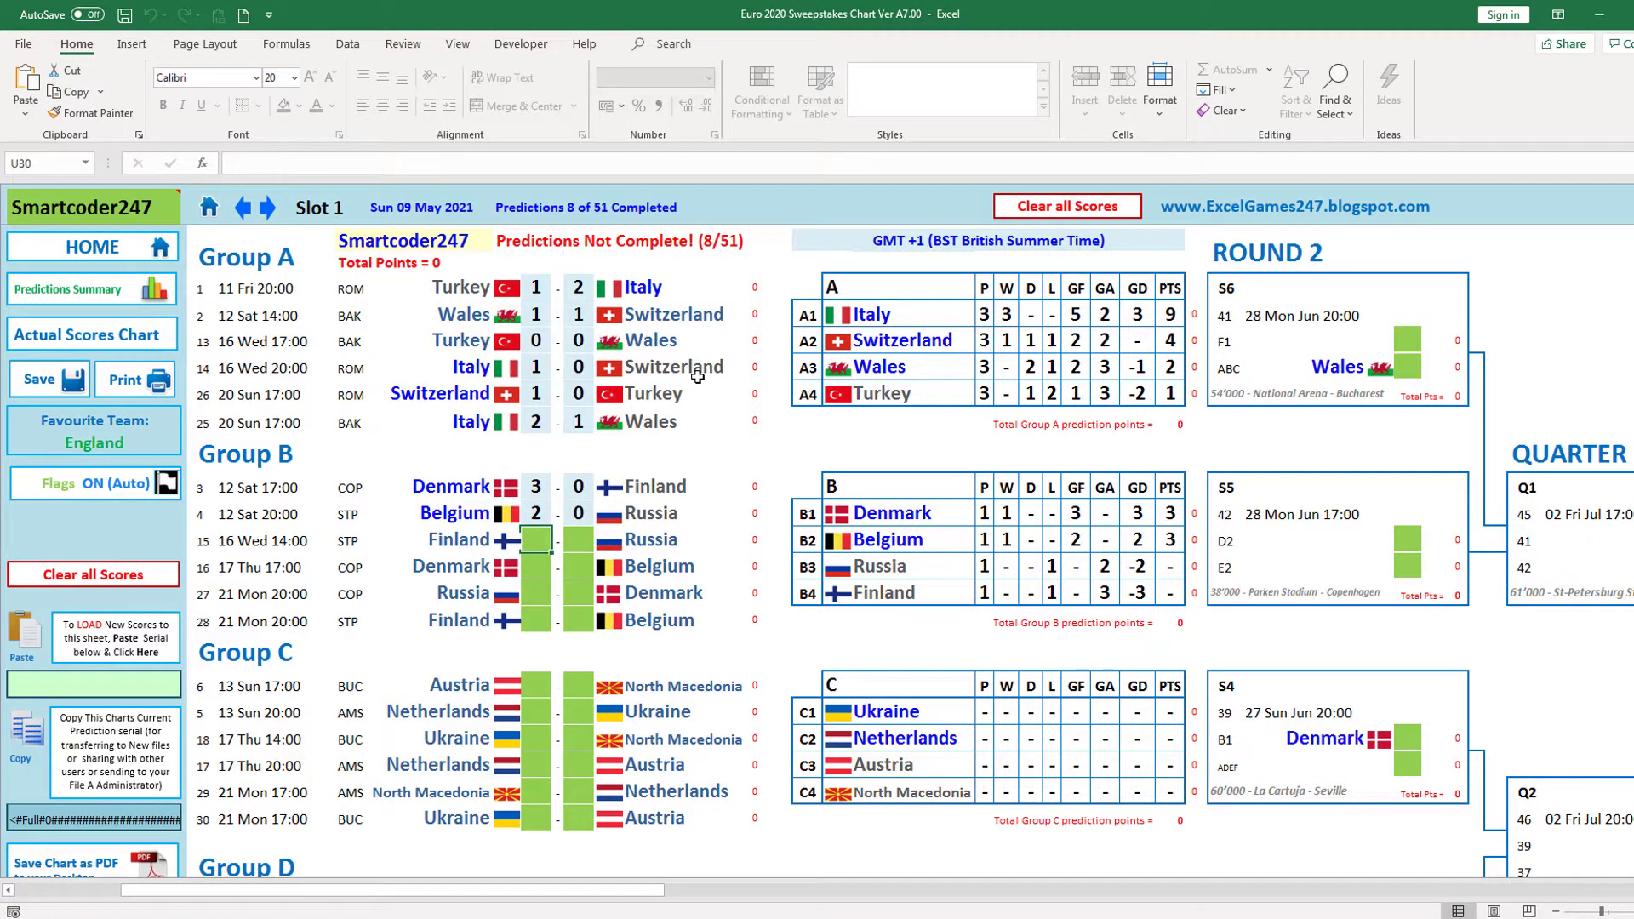
text(0)
key(Tab)
text(2)
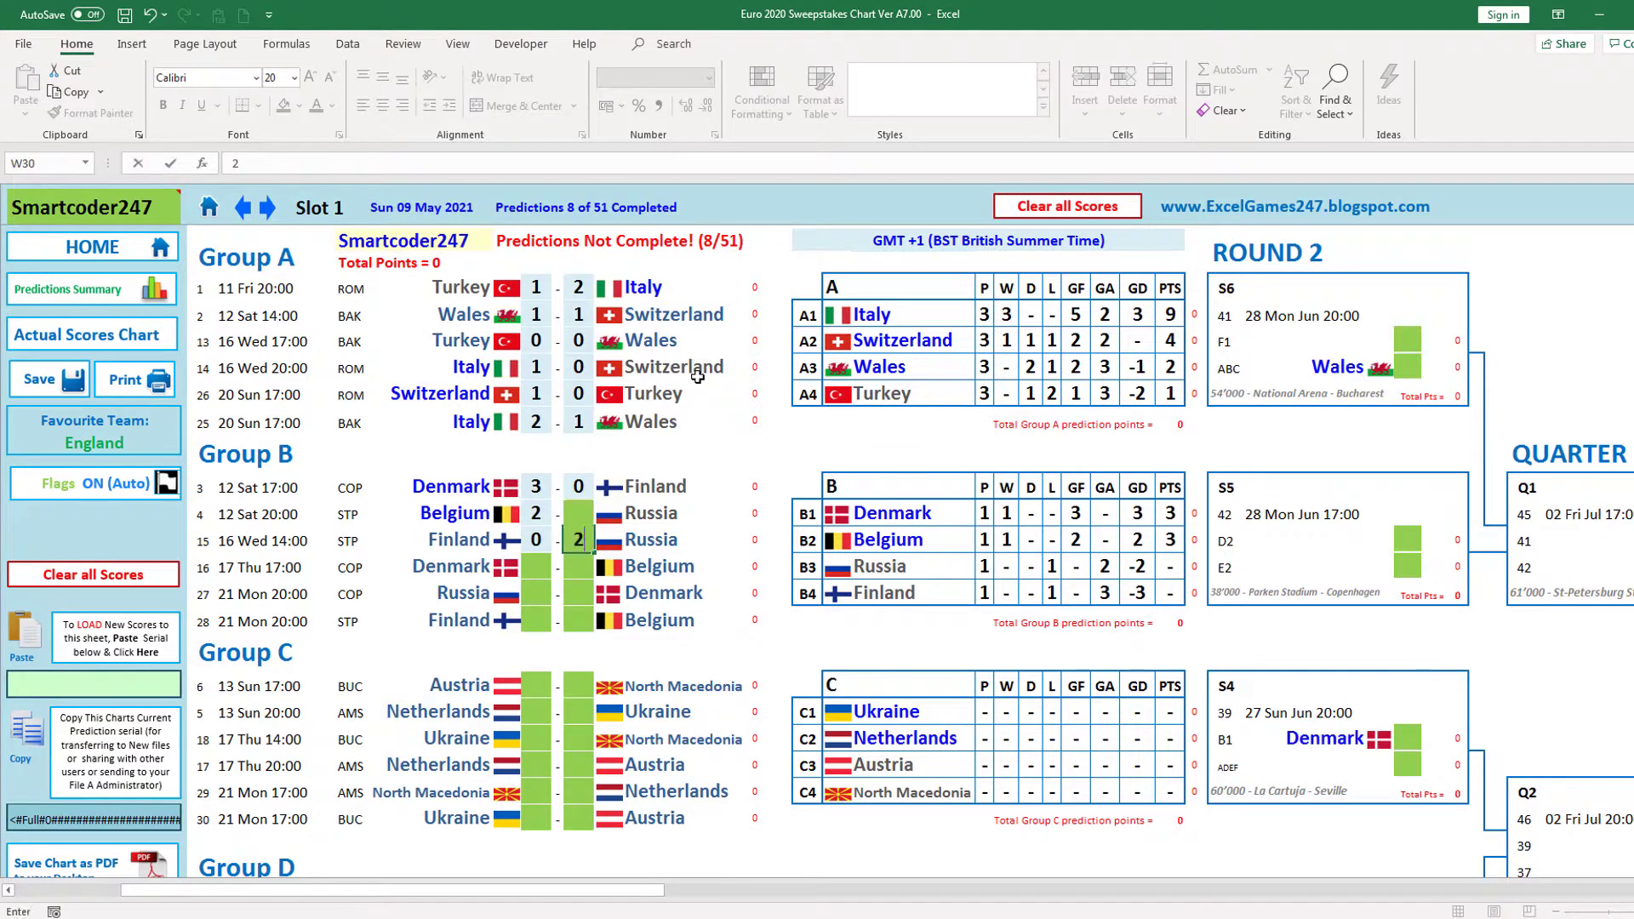
key(Return)
- Predict Denmark 1-2 Belgium, Russia 0-1 Denmark and Finland 0-3 Belgium
text(1)
key(Tab)
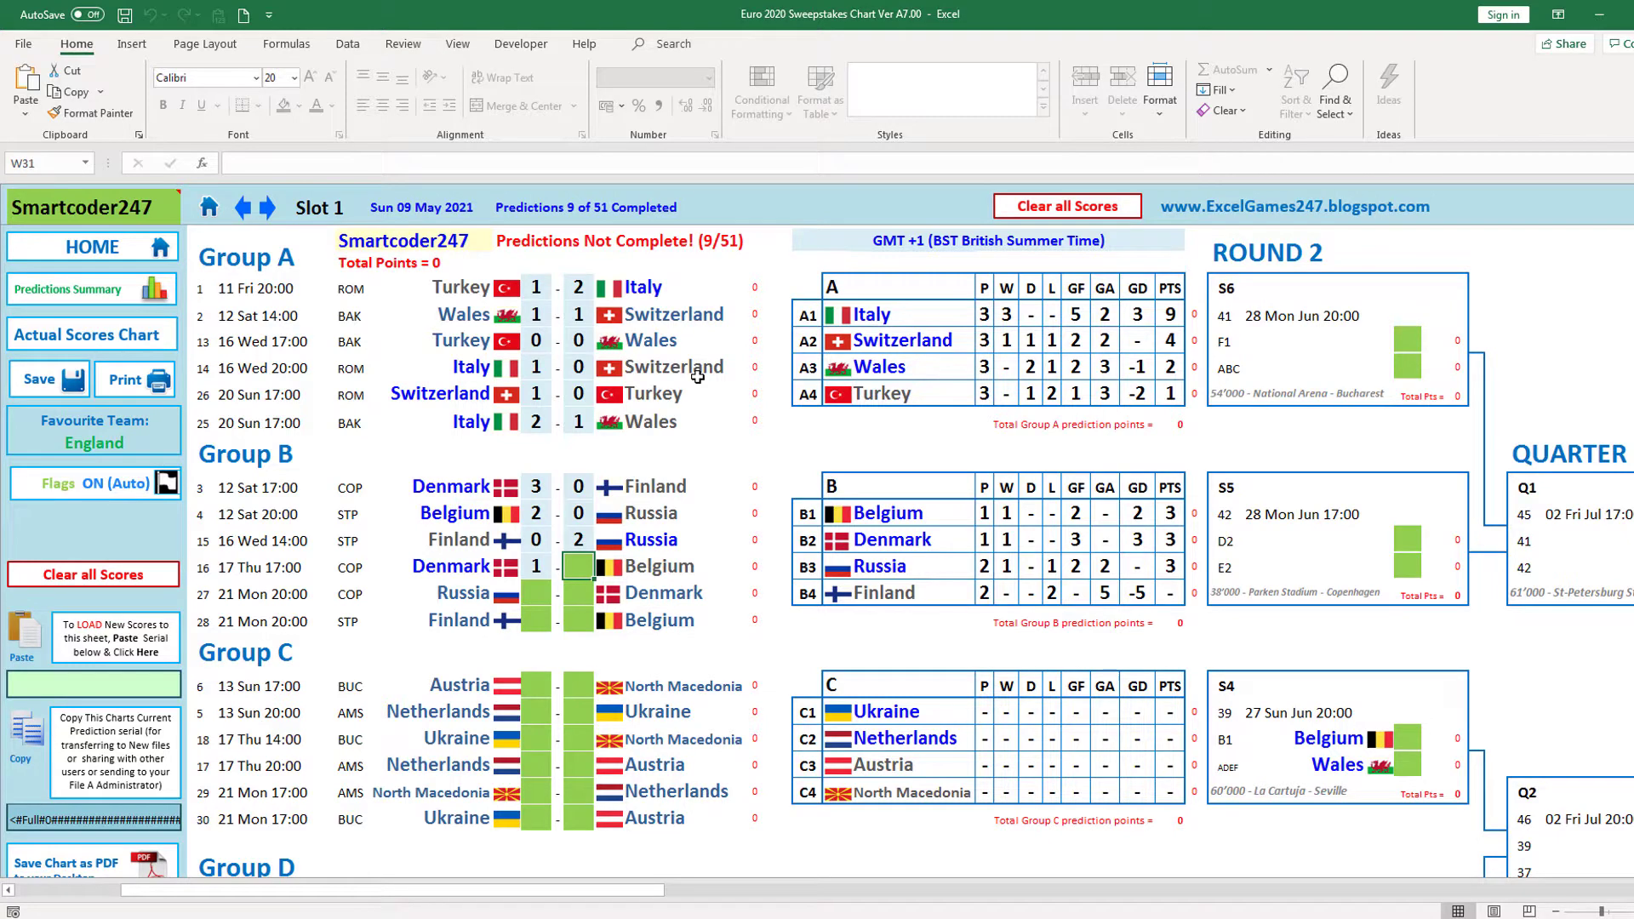
text(2)
key(Return)
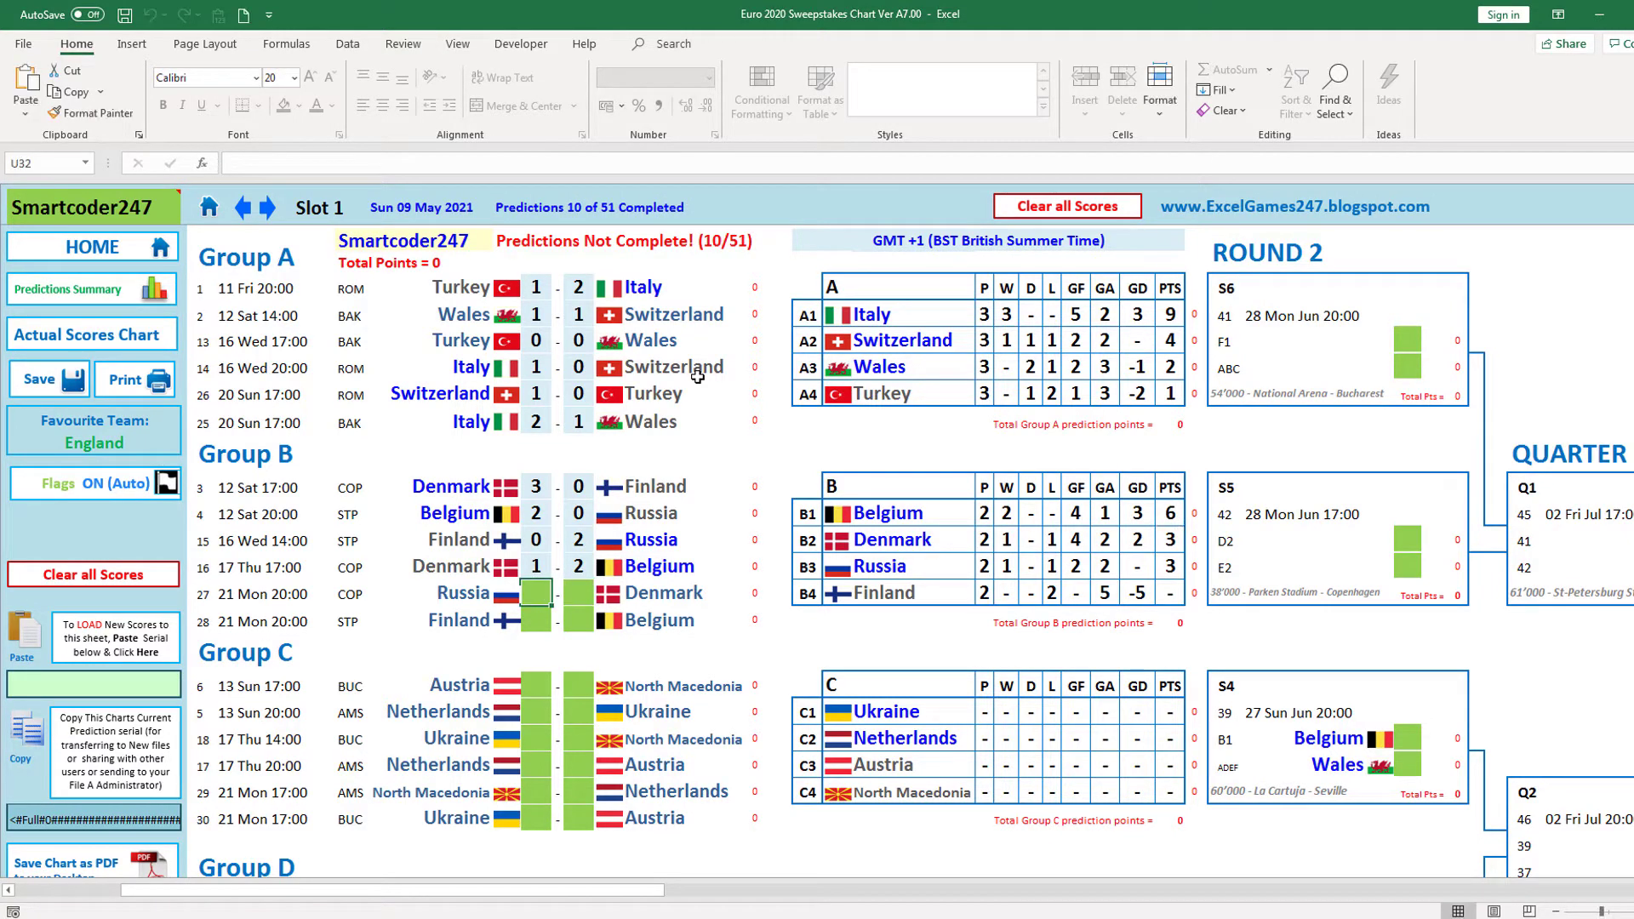
text(0)
key(Tab)
text(1)
key(Return)
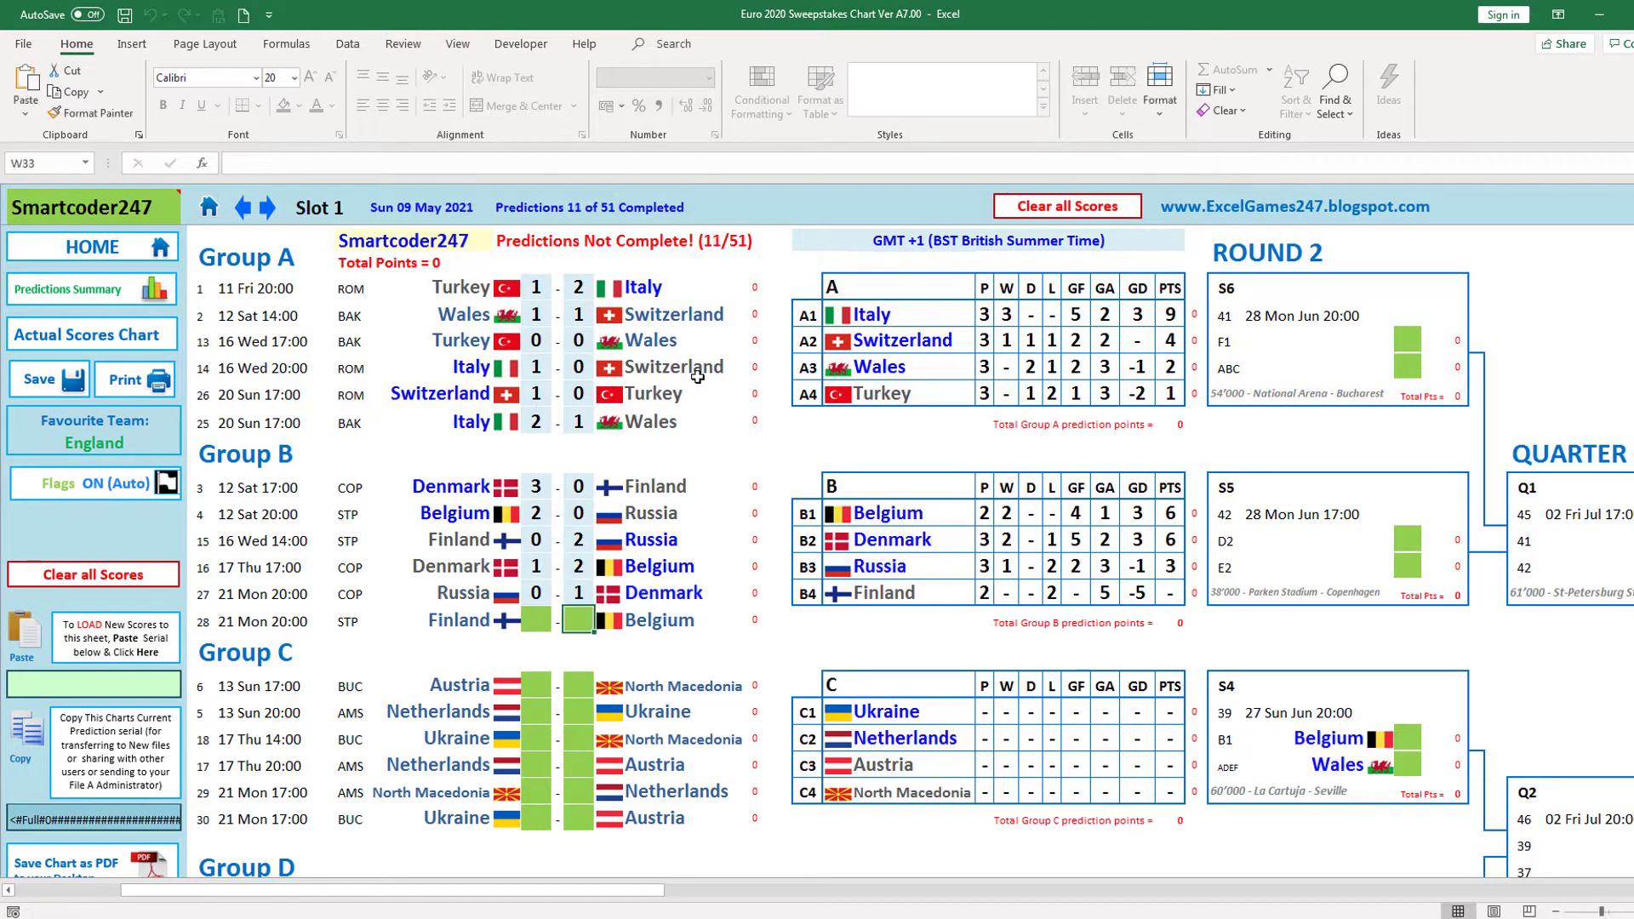
text(0)
key(Tab)
text(3)
key(Return)
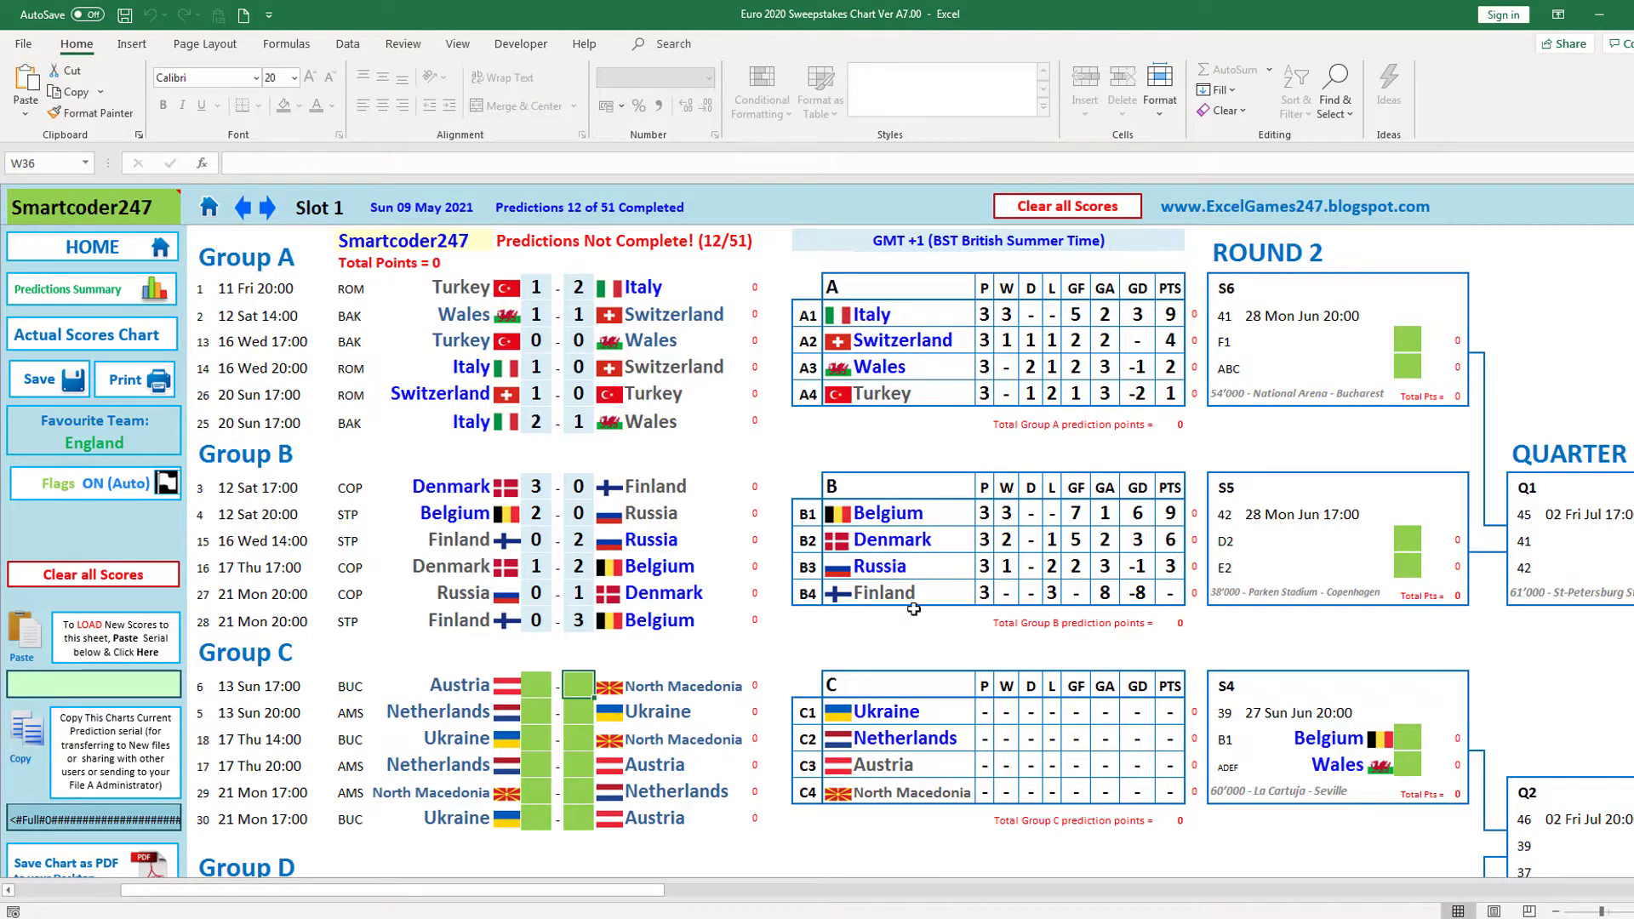
key(shift+Tab)
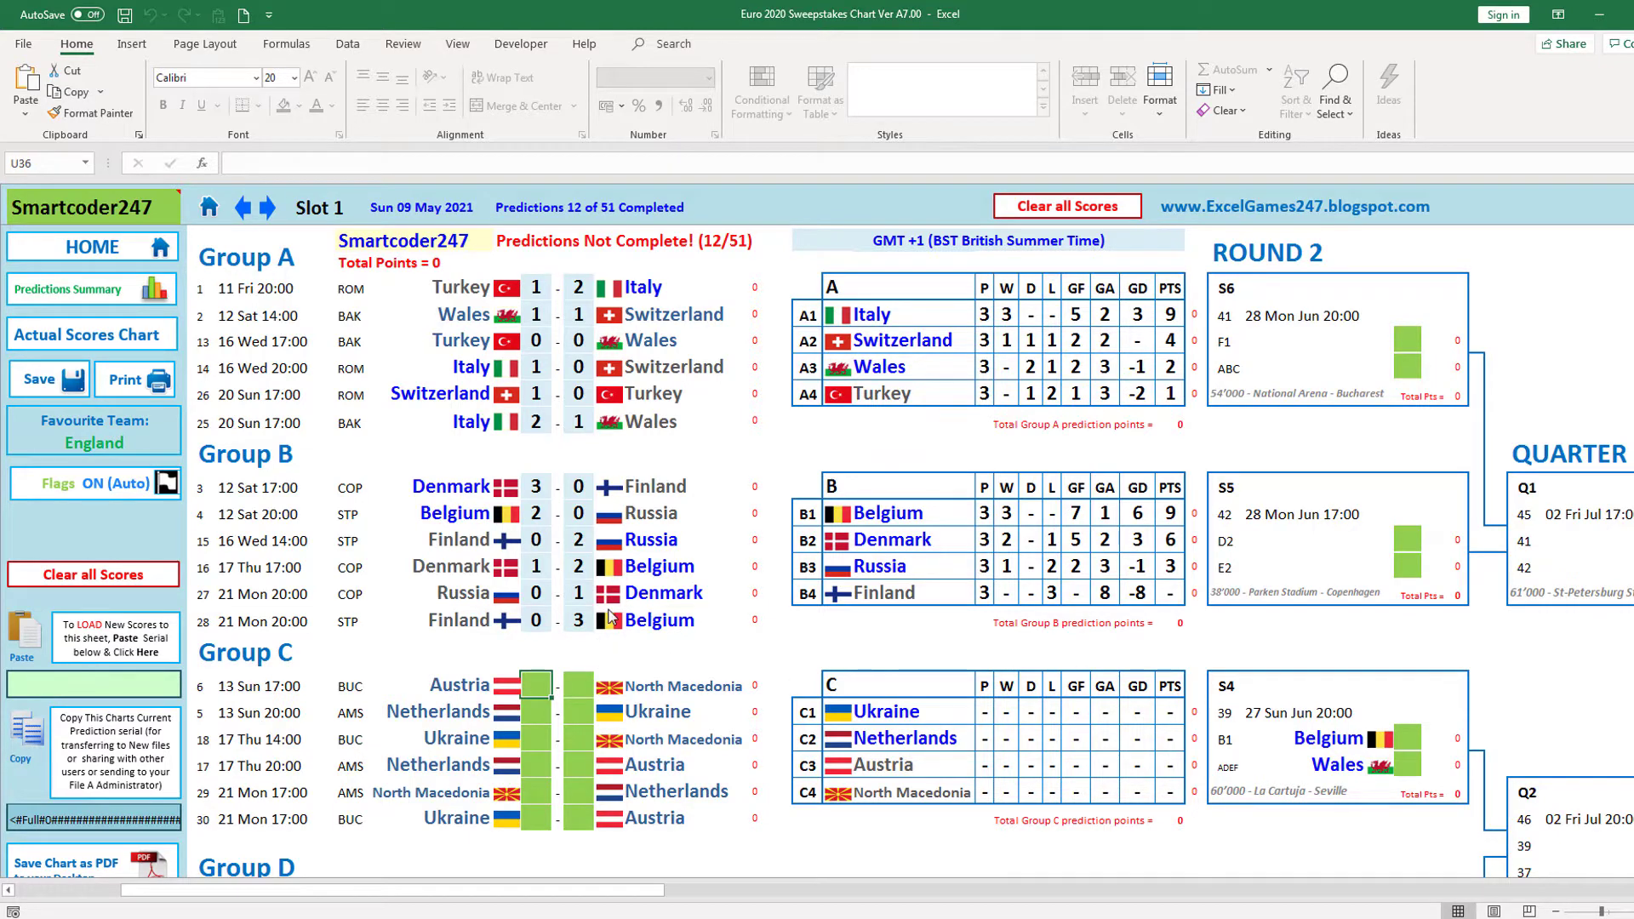
- Predict Austria 3-1 North Macedonia, Netherlands 2-0 Ukraine and Ukraine 2-0 North Macedonia
scroll(610, 614, down, 1)
scroll(587, 612, down, 1)
scroll(564, 610, down, 1)
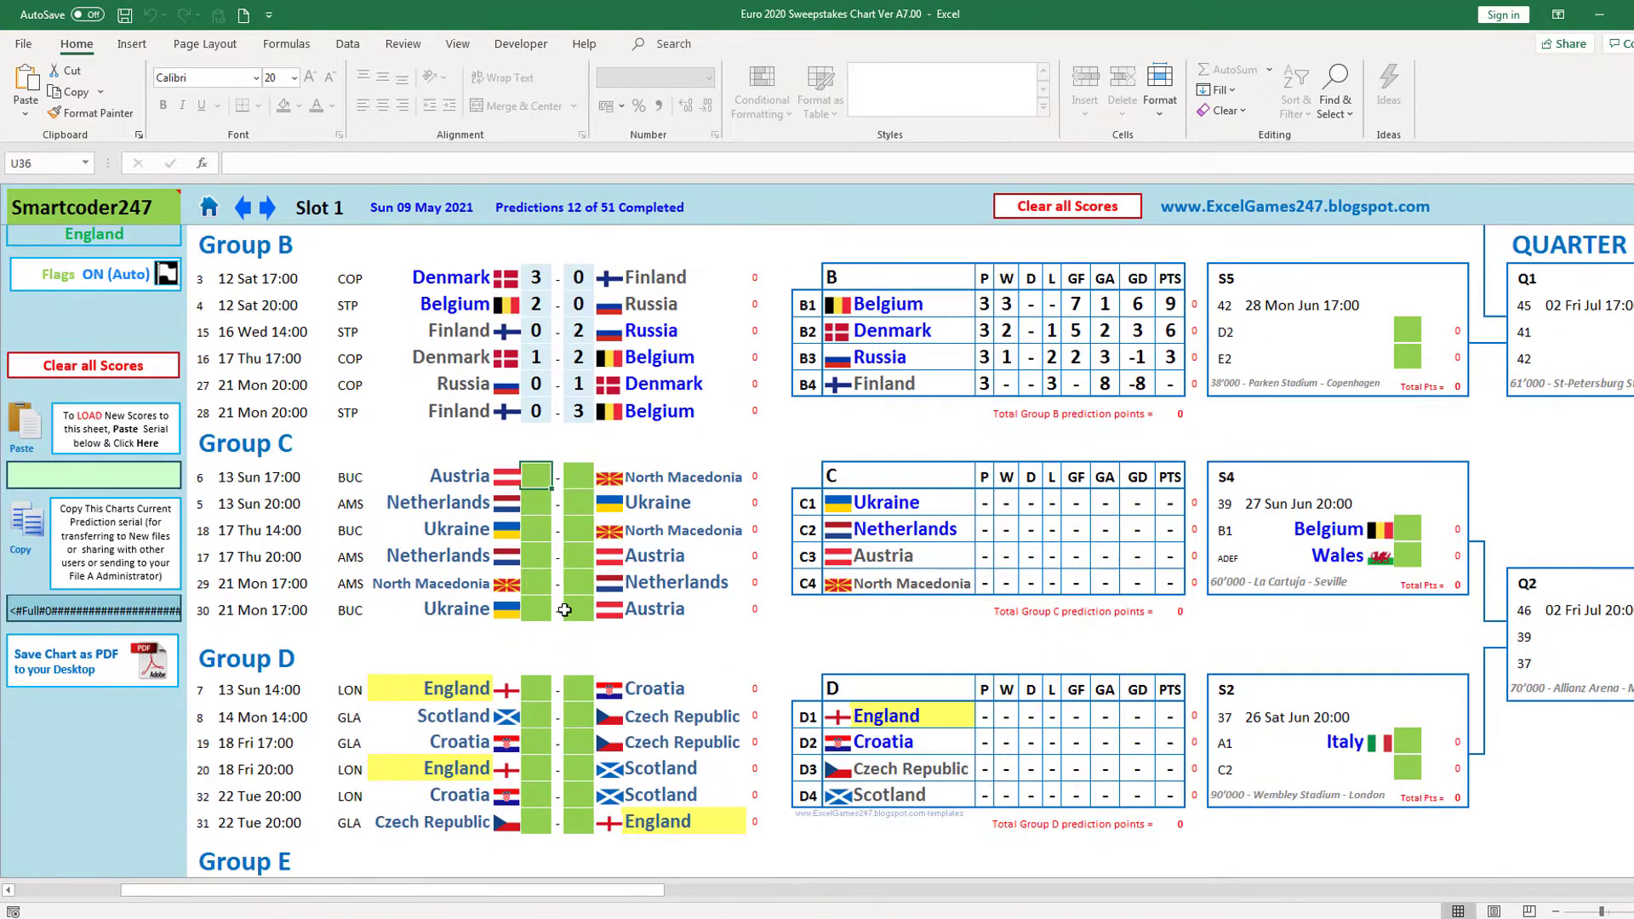
text(3)
key(Tab)
text(1)
key(Return)
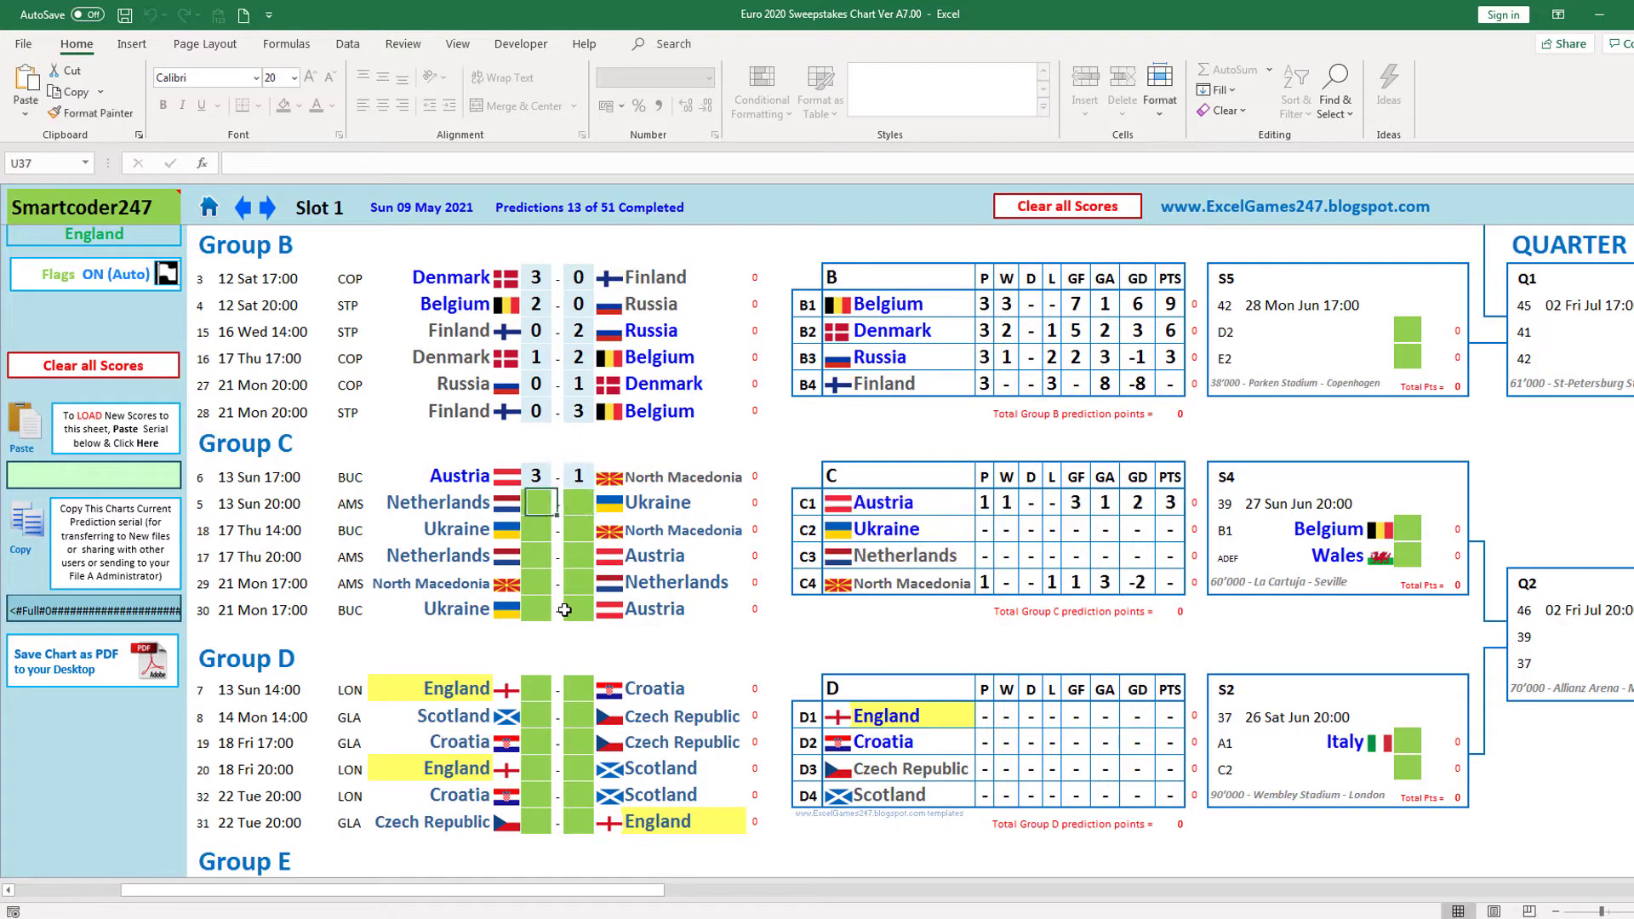
text(2)
key(Tab)
text(0)
key(Return)
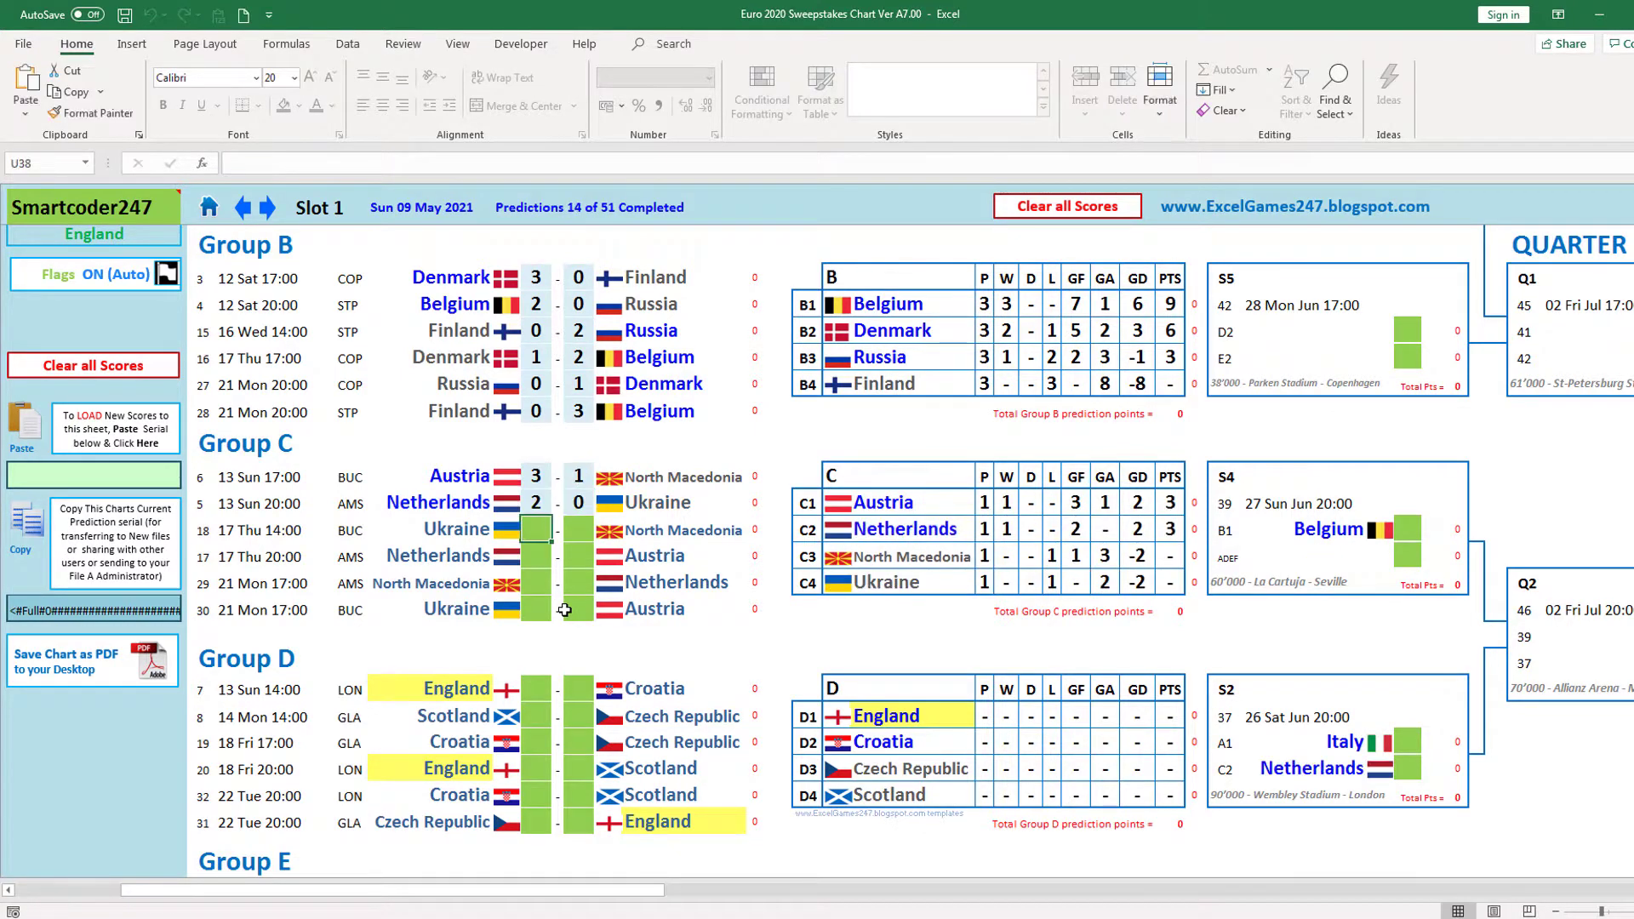
text(2)
key(Tab)
text(0)
key(Return)
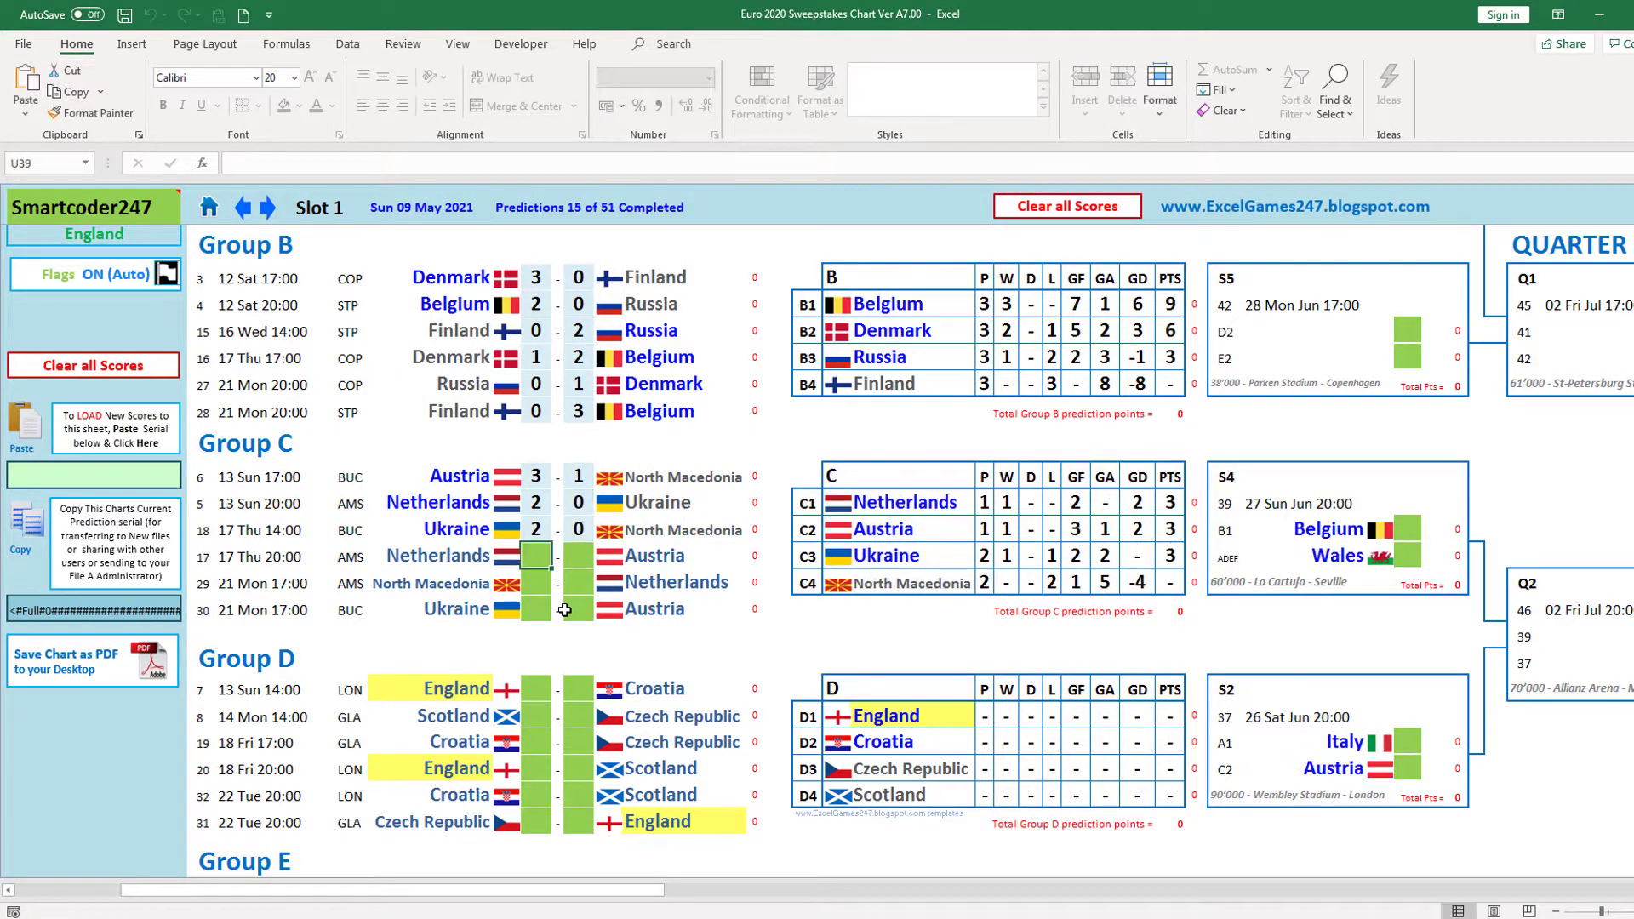
- Predict Netherlands 1-0 Austria, North Macedonia 0-3 Netherlands and Ukraine 0-0 Austria
text(1)
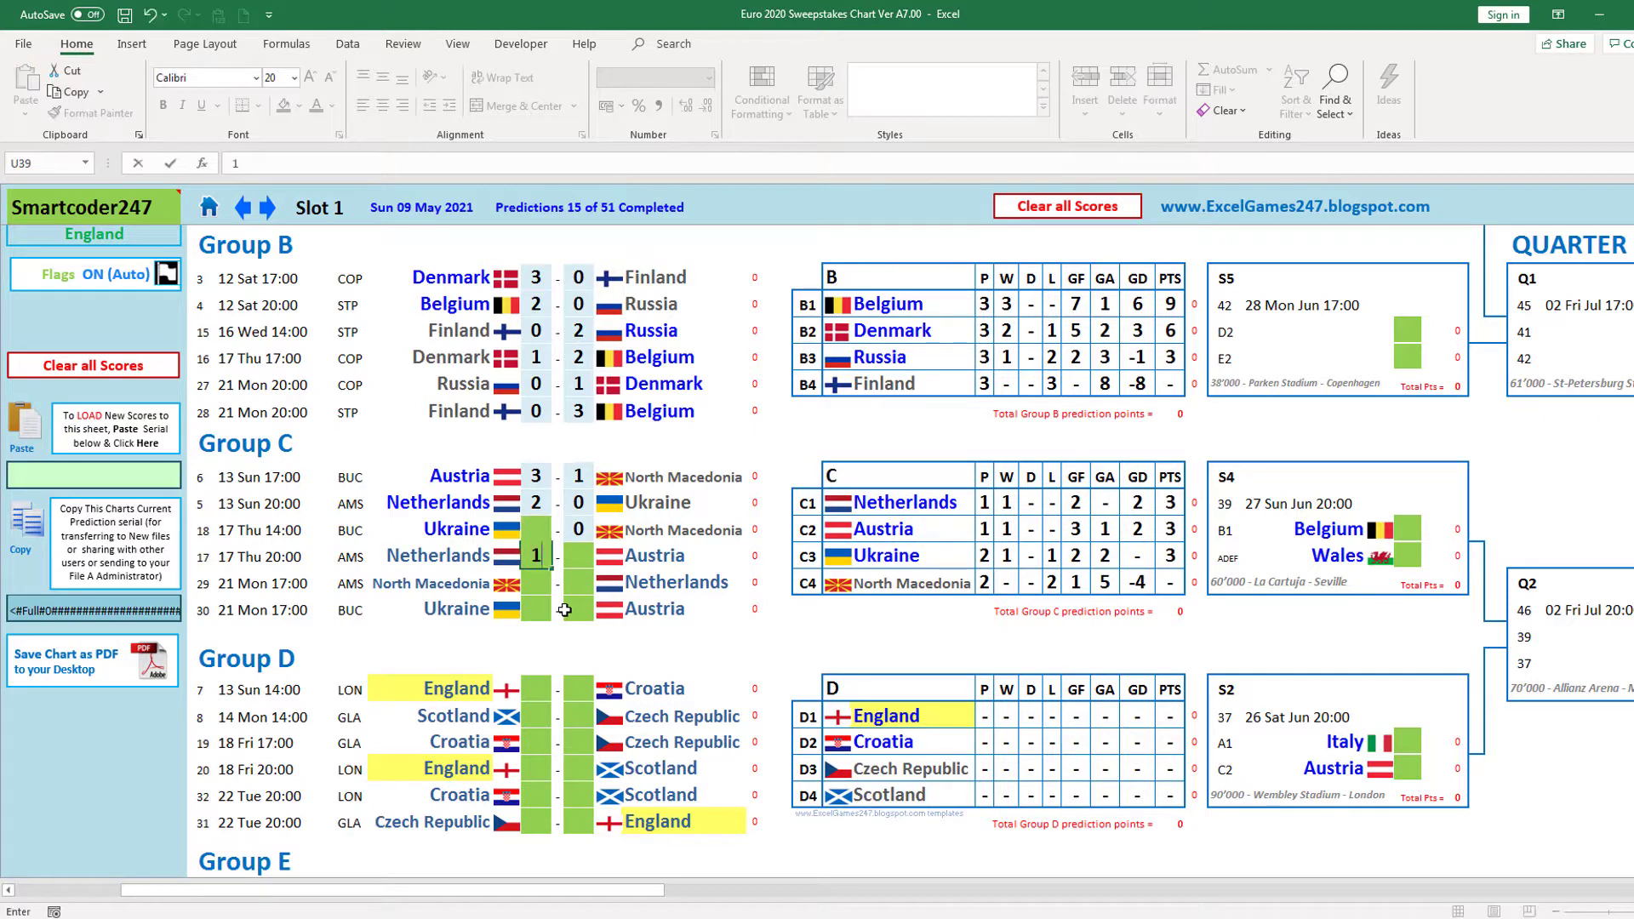
key(Tab)
text(0)
key(Return)
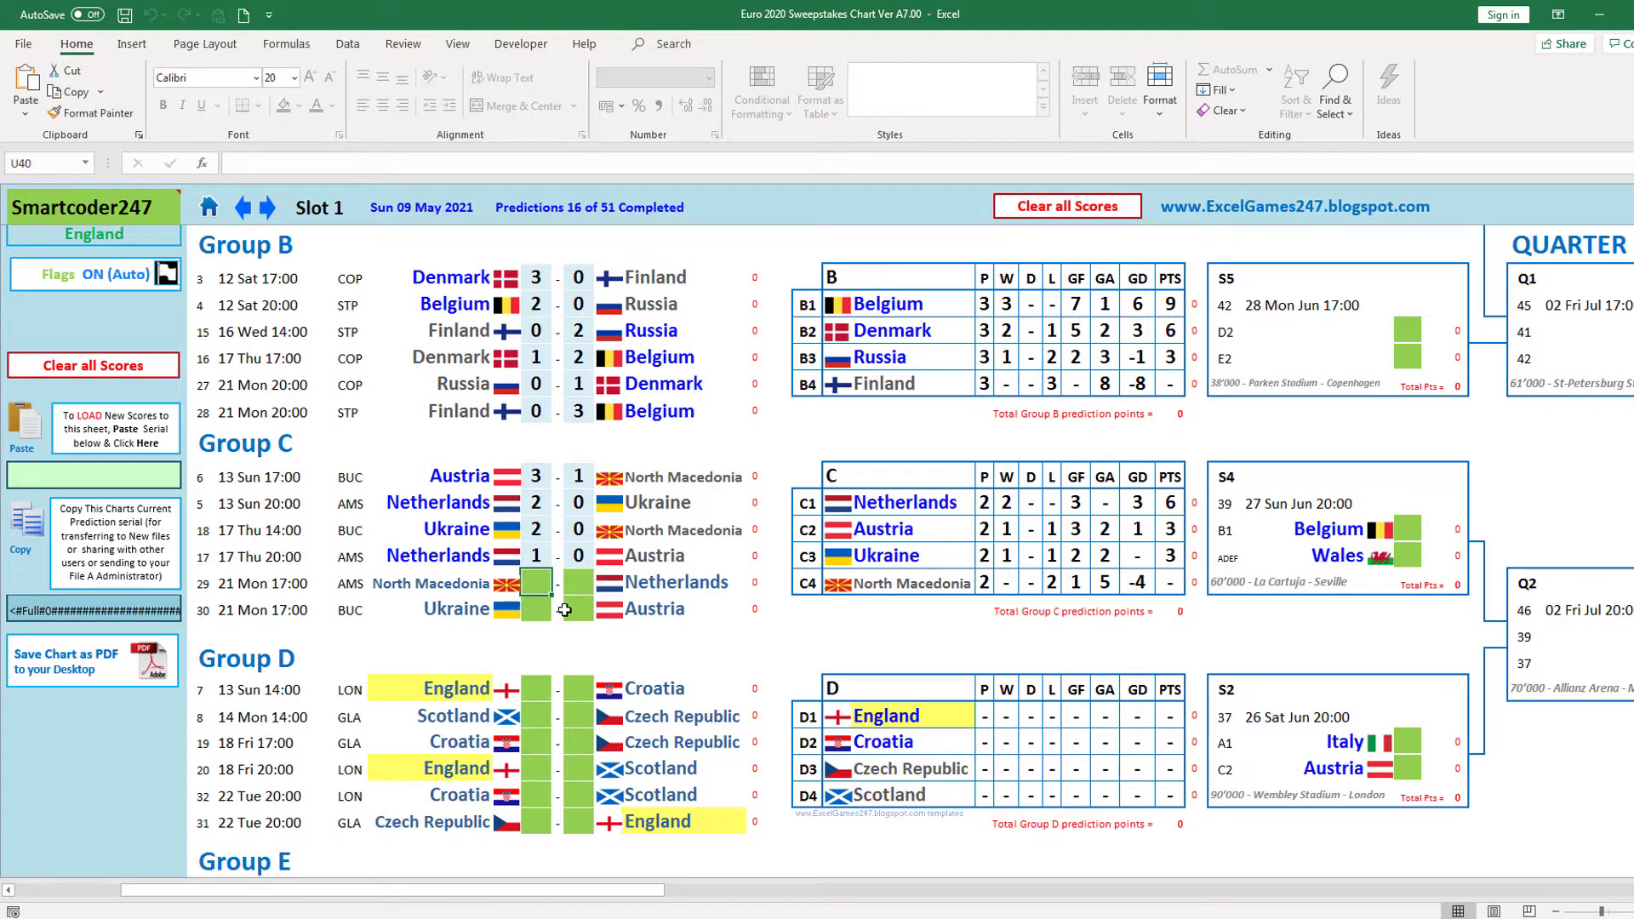
text(0)
key(Tab)
text(3)
key(Return)
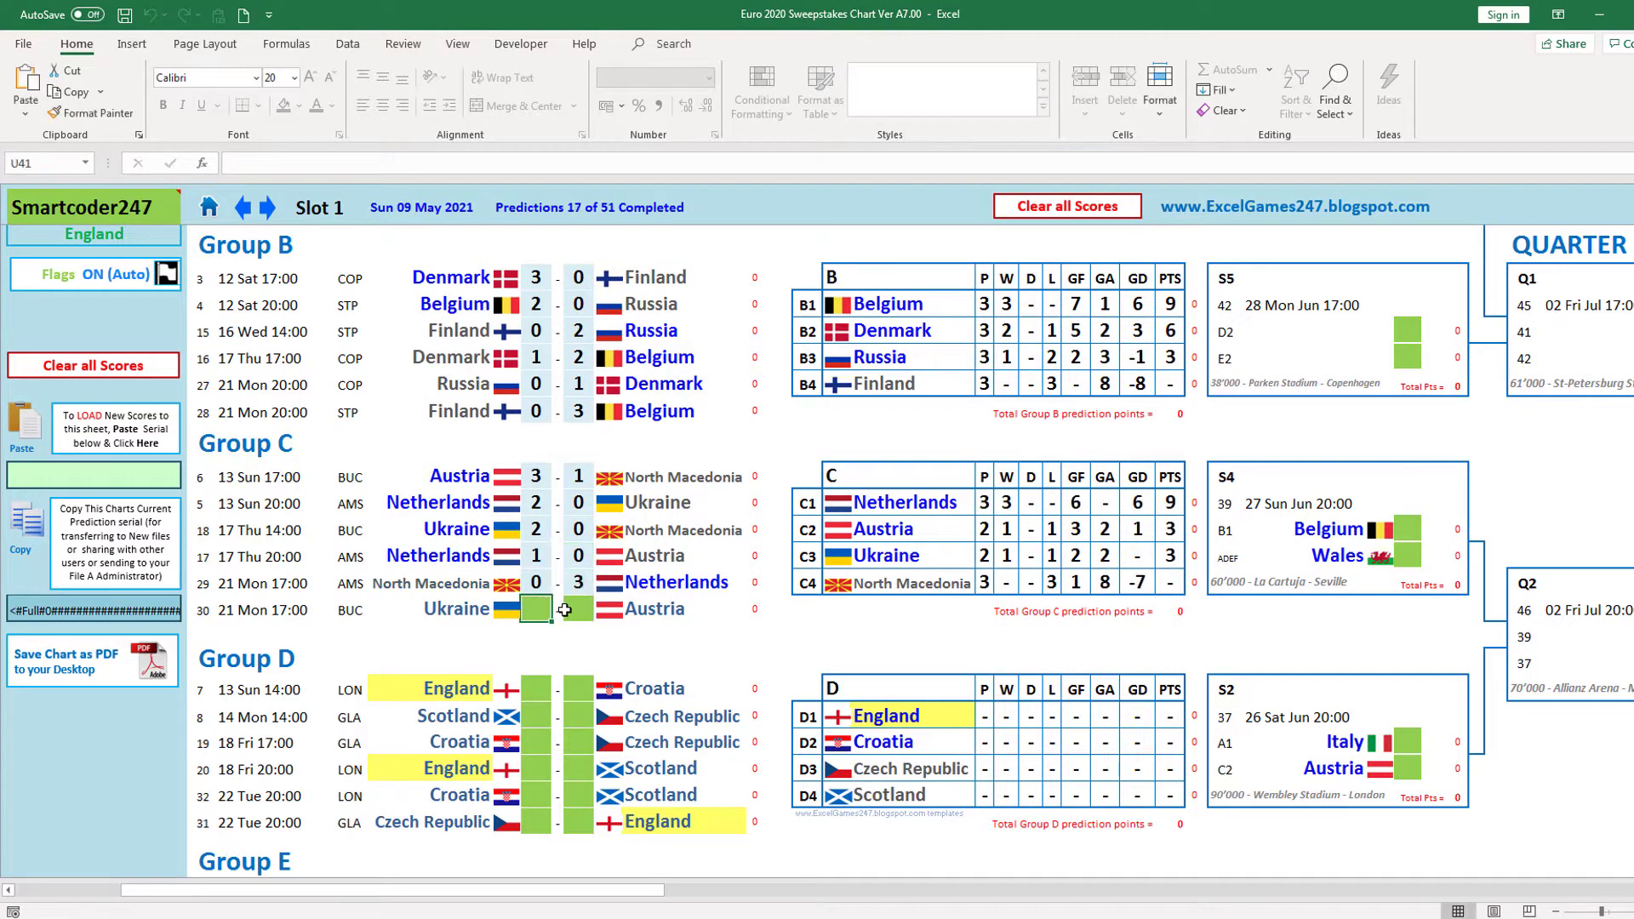
text(0)
key(Tab)
text(0)
key(Return)
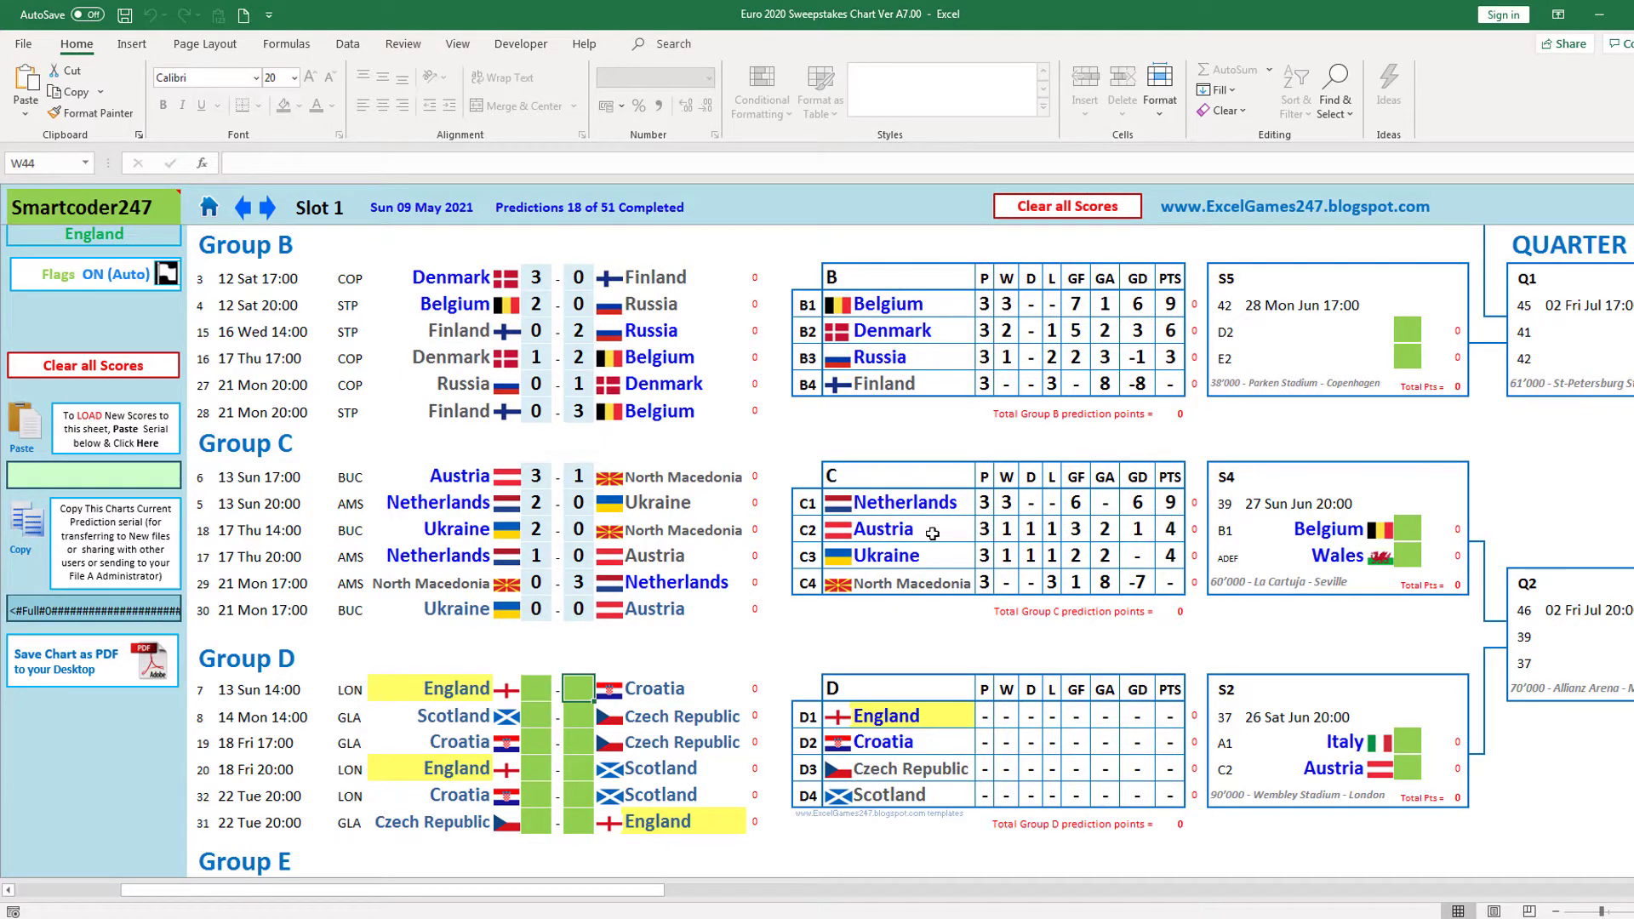
- Predict England 2-1 Croatia, Scotland 0-1 Czech Republic and Croatia 2-0 Czech Republic
scroll(879, 570, down, 1)
key(Left)
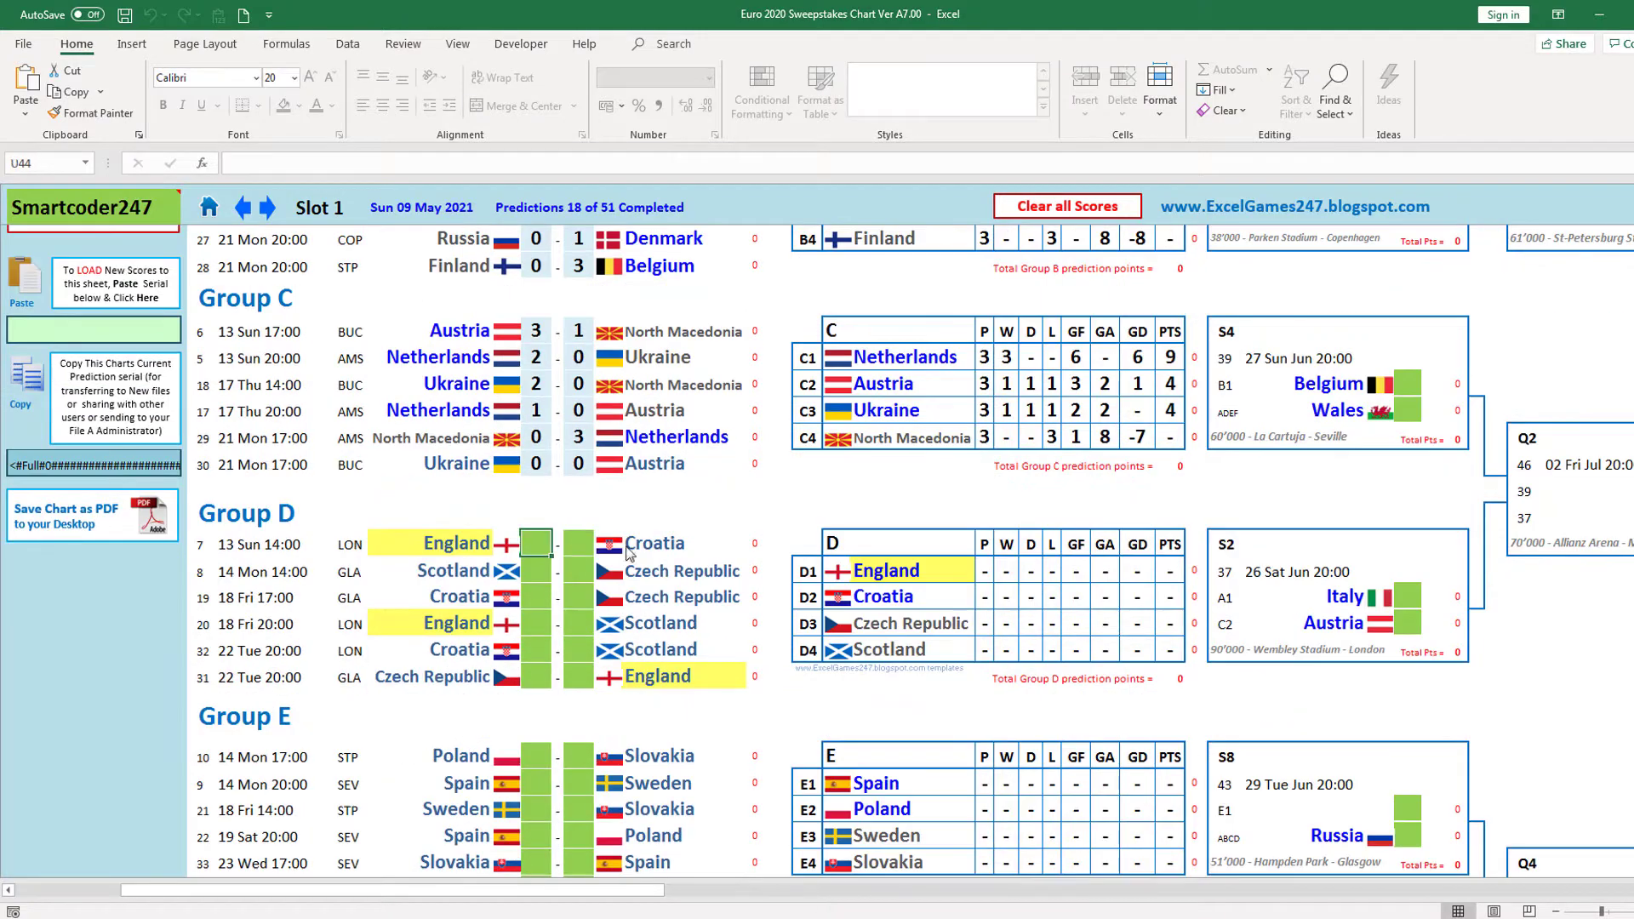
scroll(630, 551, down, 2)
scroll(724, 482, up, 1)
scroll(725, 484, down, 1)
text(2)
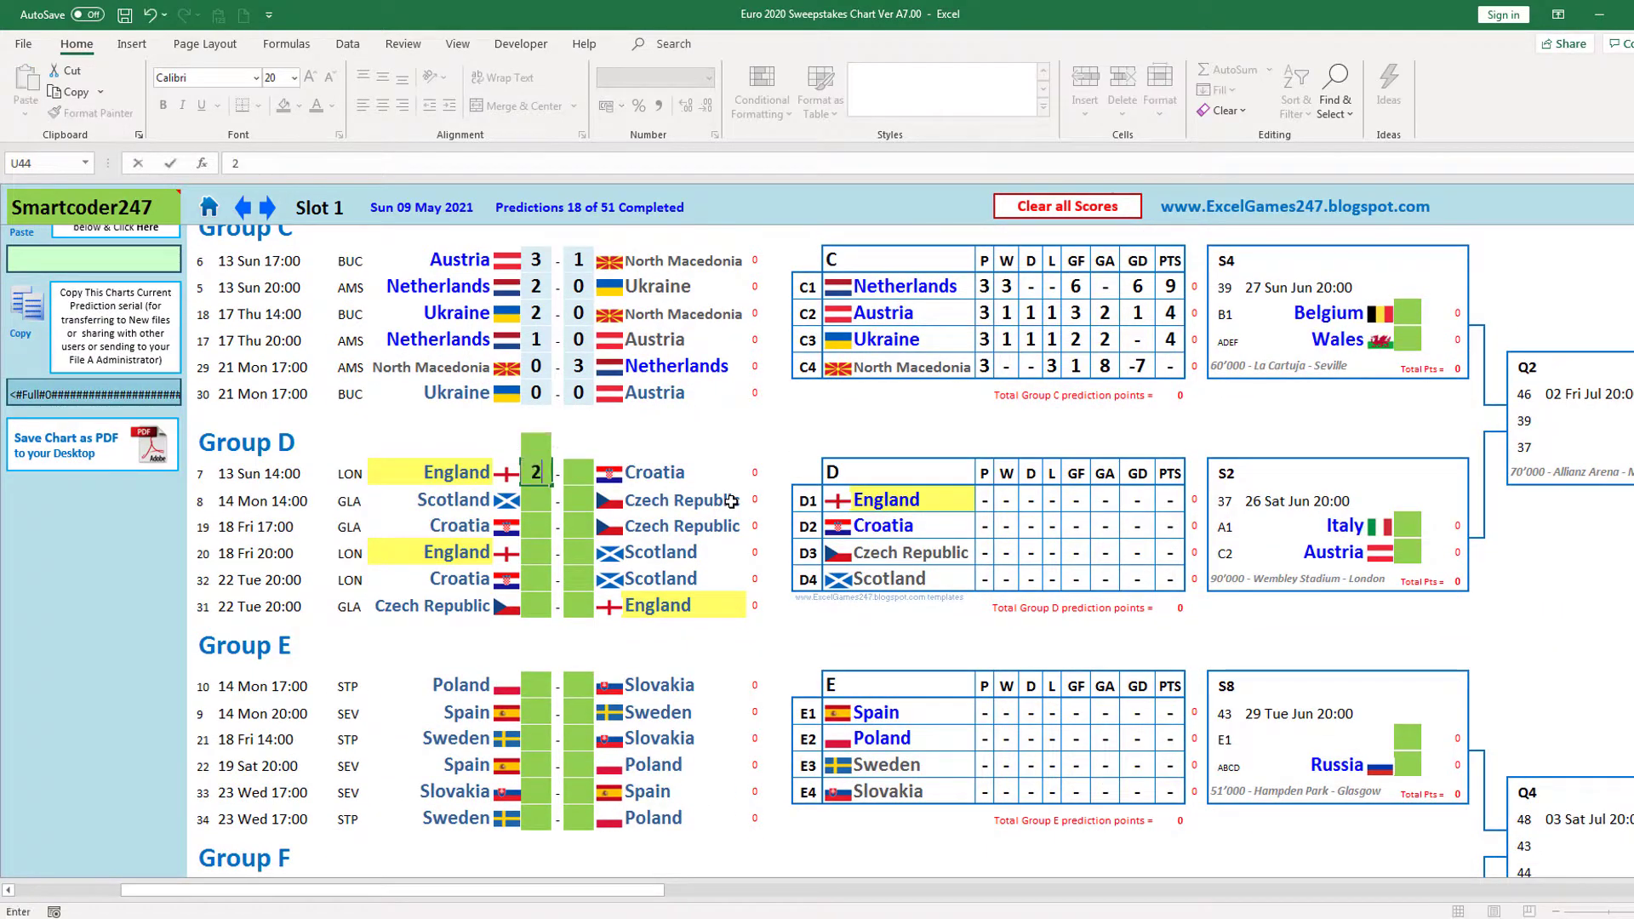
key(Tab)
text(1)
key(Return)
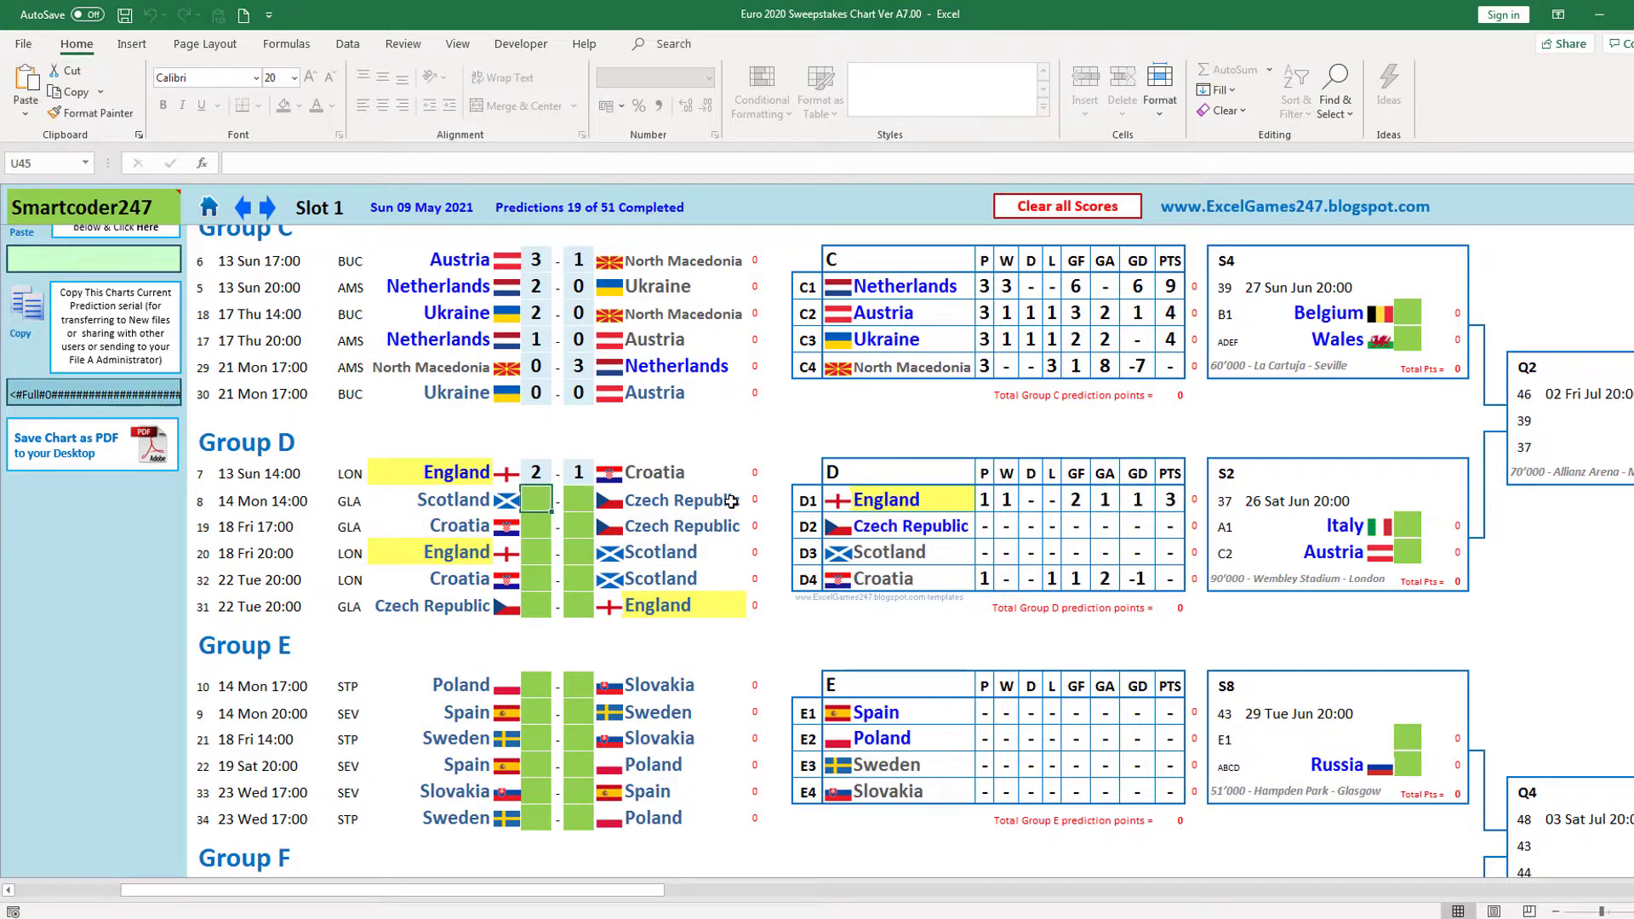
text(0)
key(Tab)
text(1)
key(Return)
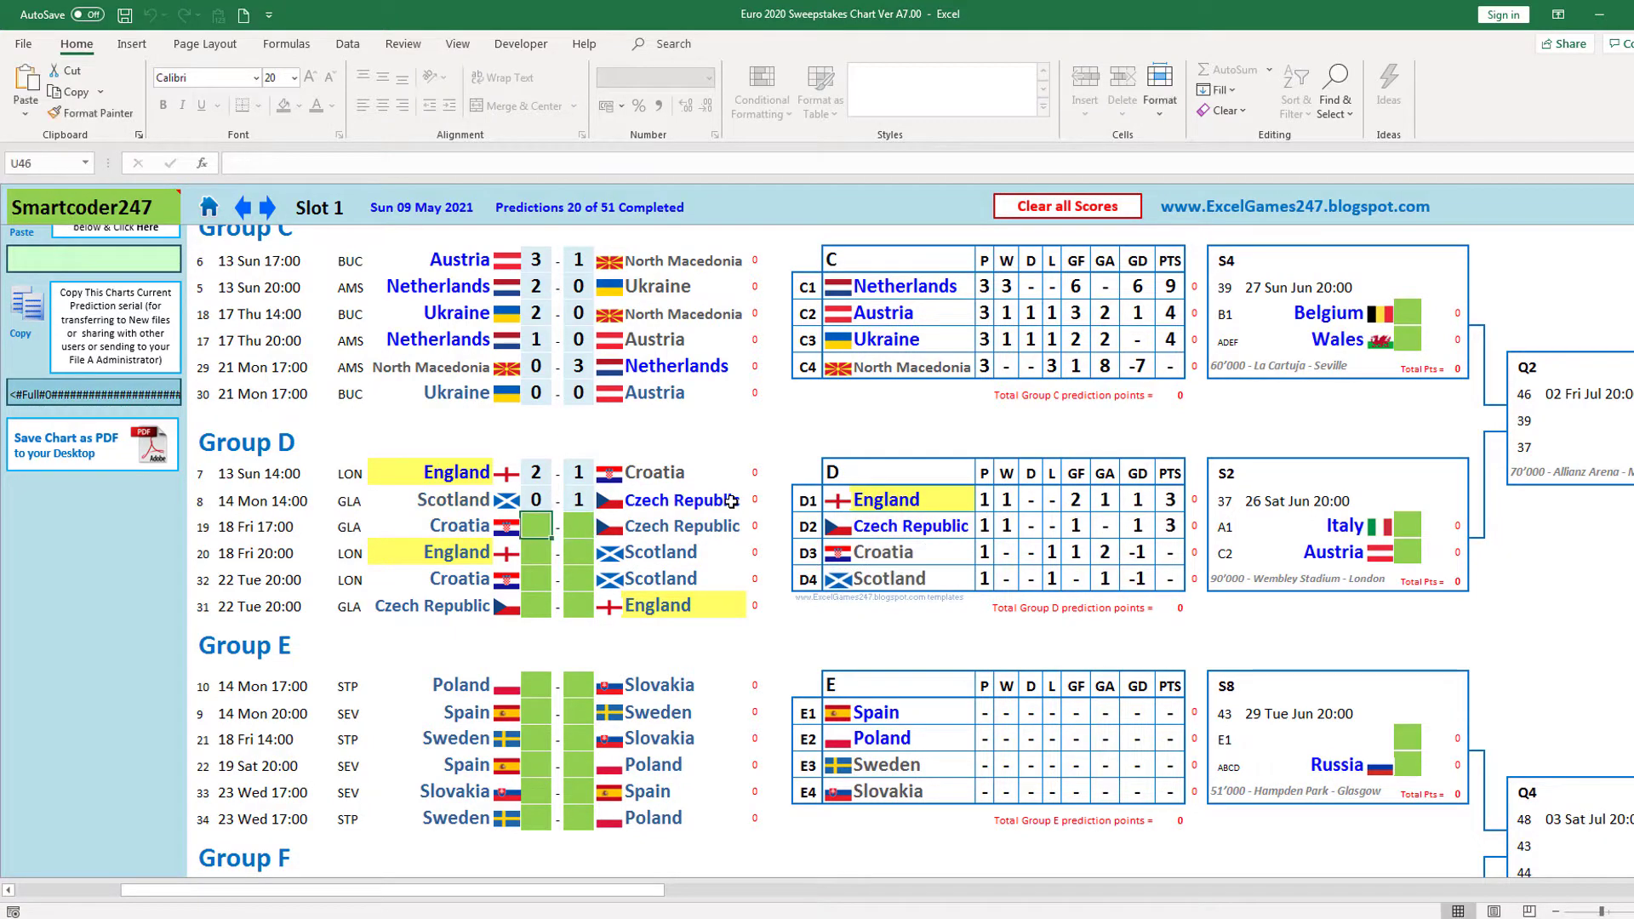
text(2)
key(Tab)
text(0)
key(Return)
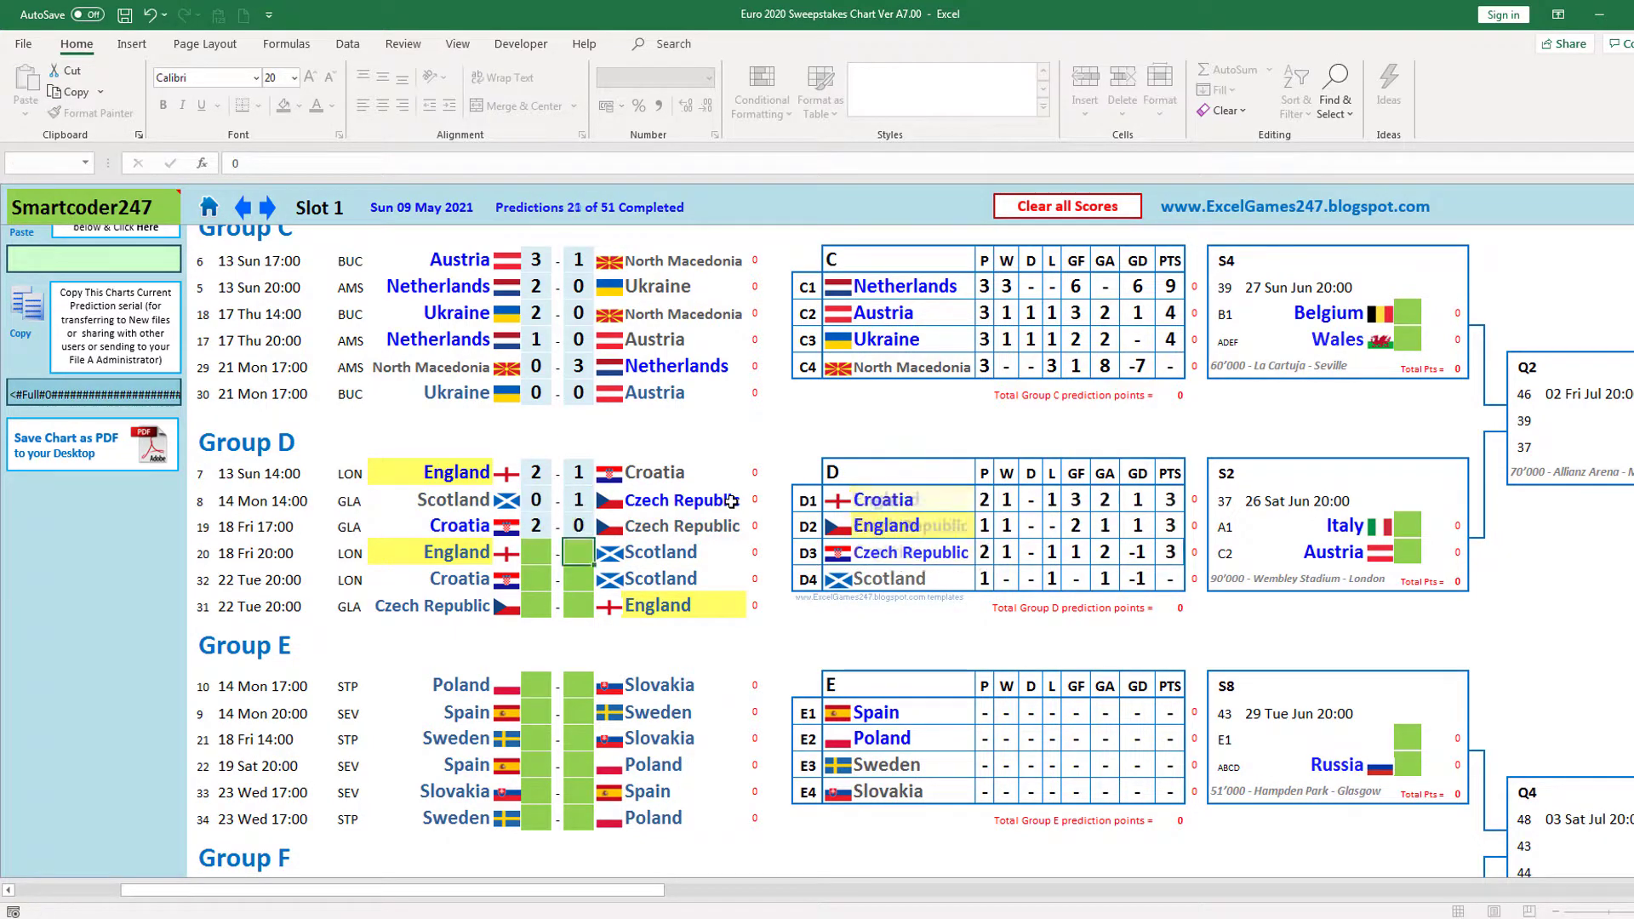
- Predict England 2-1 Scotland, Croatia 2-0 Scotland and Czech Republic 1-2 England
text(2)
key(Tab)
text(1)
key(Return)
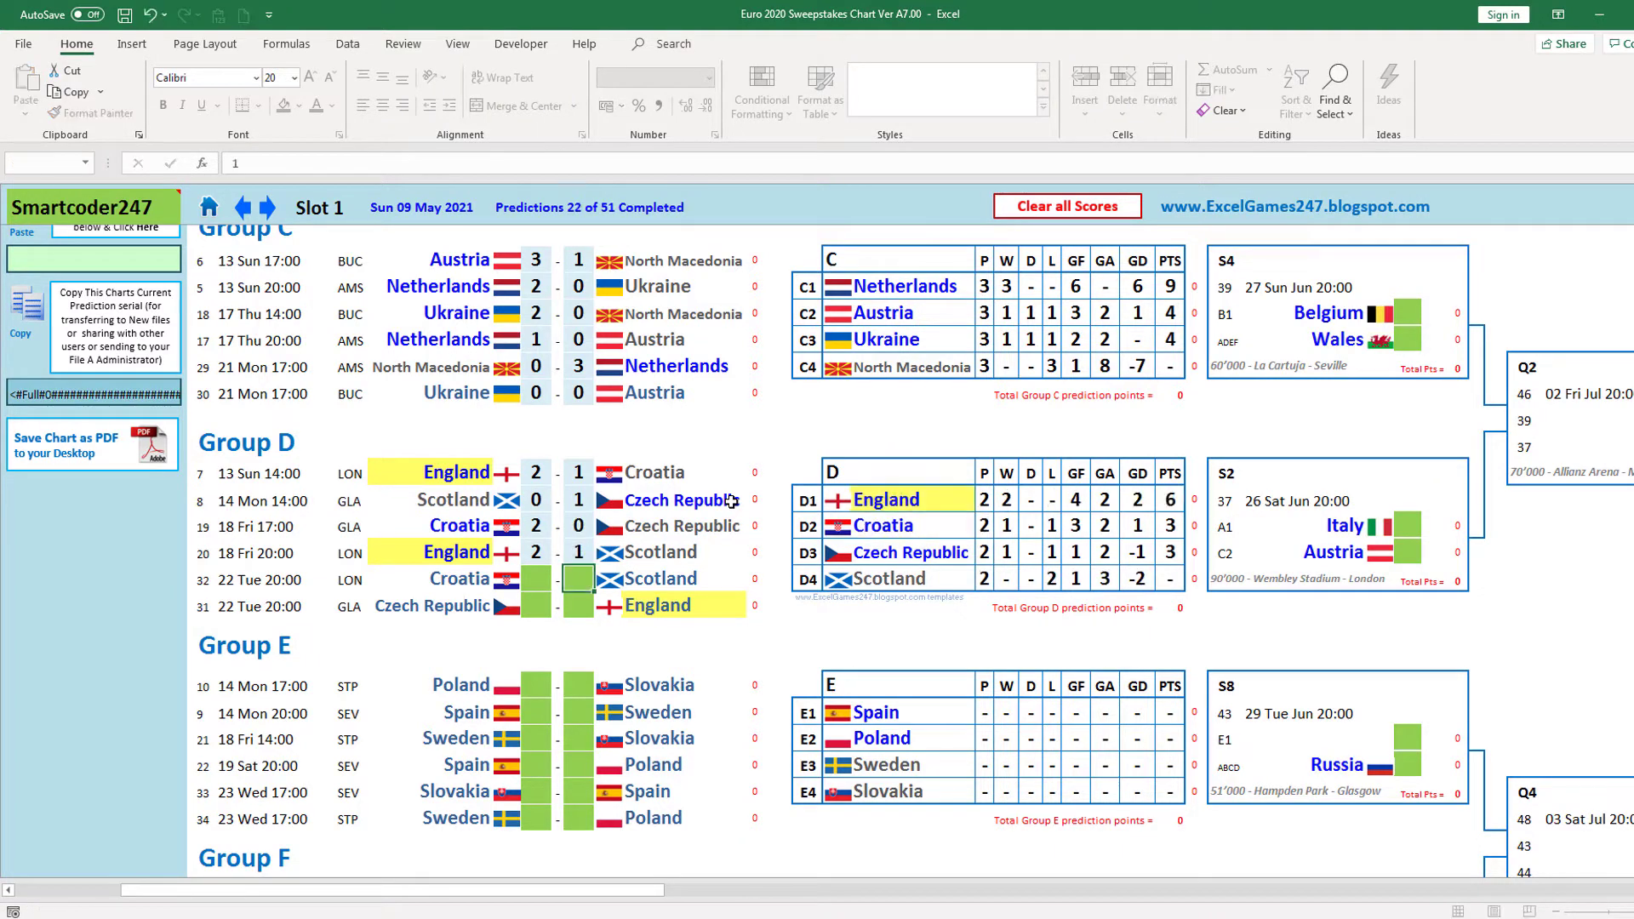
text(2)
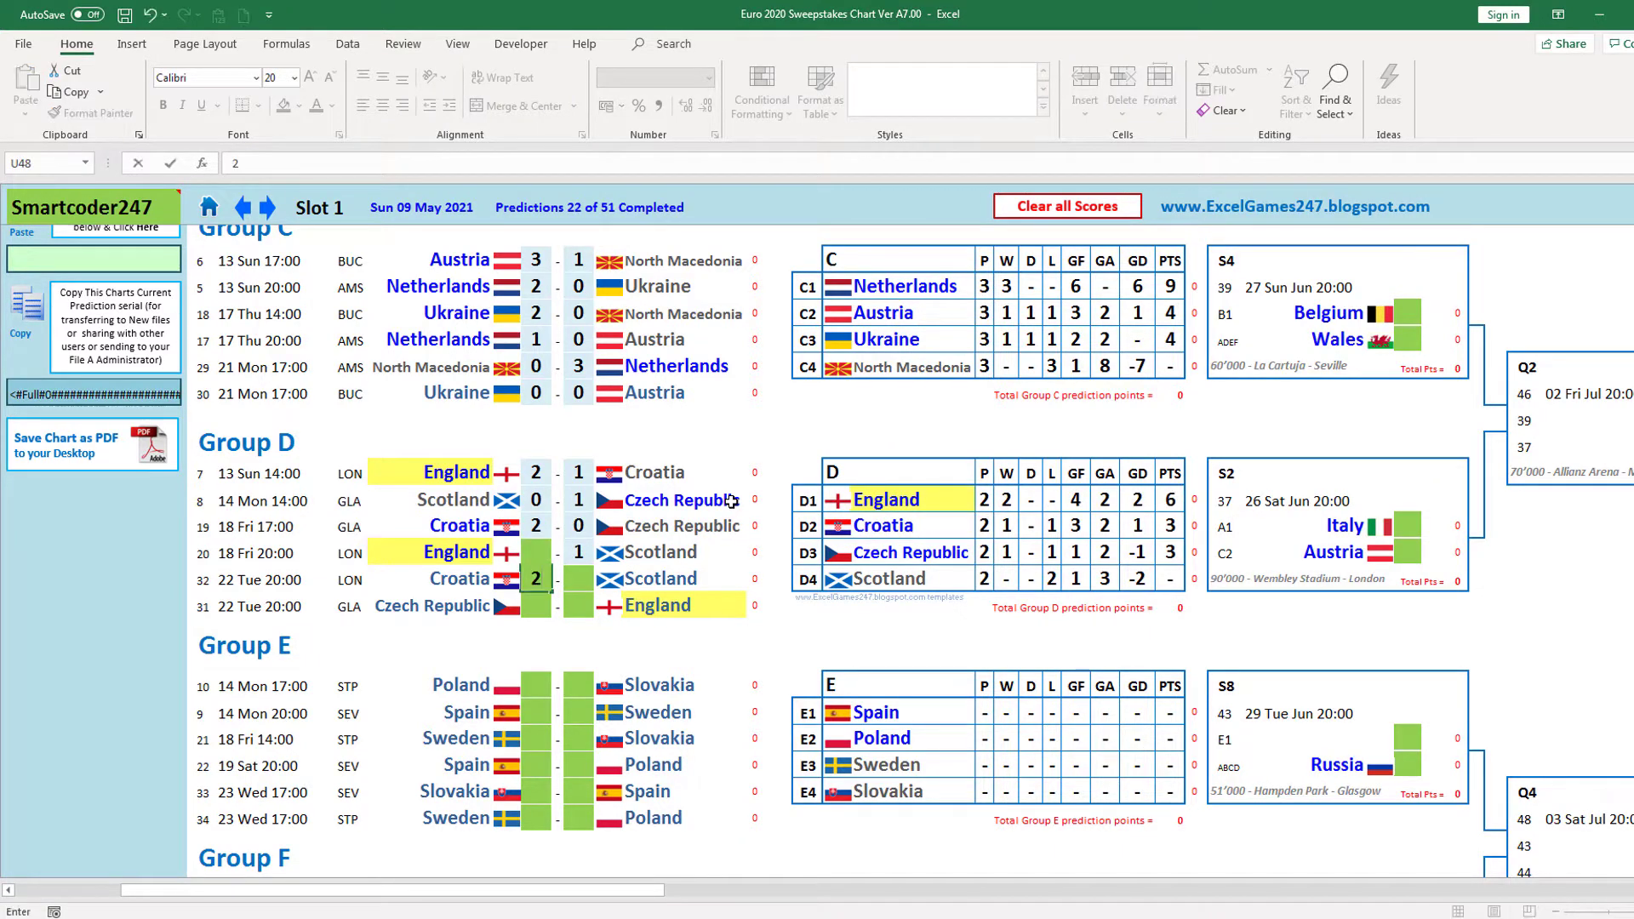
key(Tab)
text(0)
key(Return)
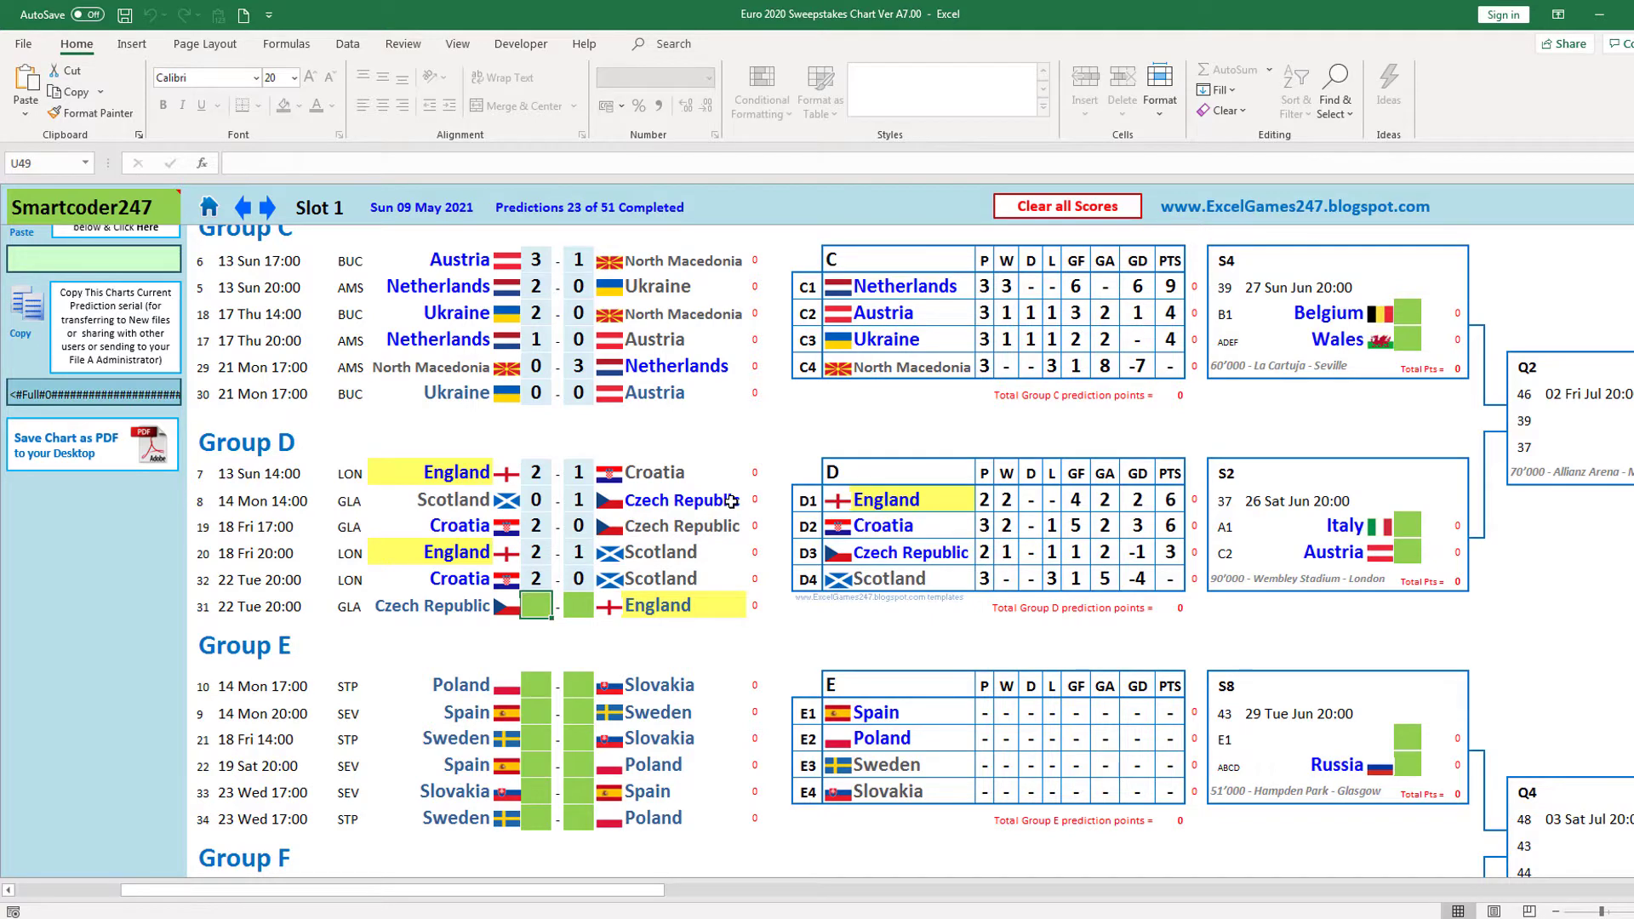
text(1)
key(Tab)
text(2)
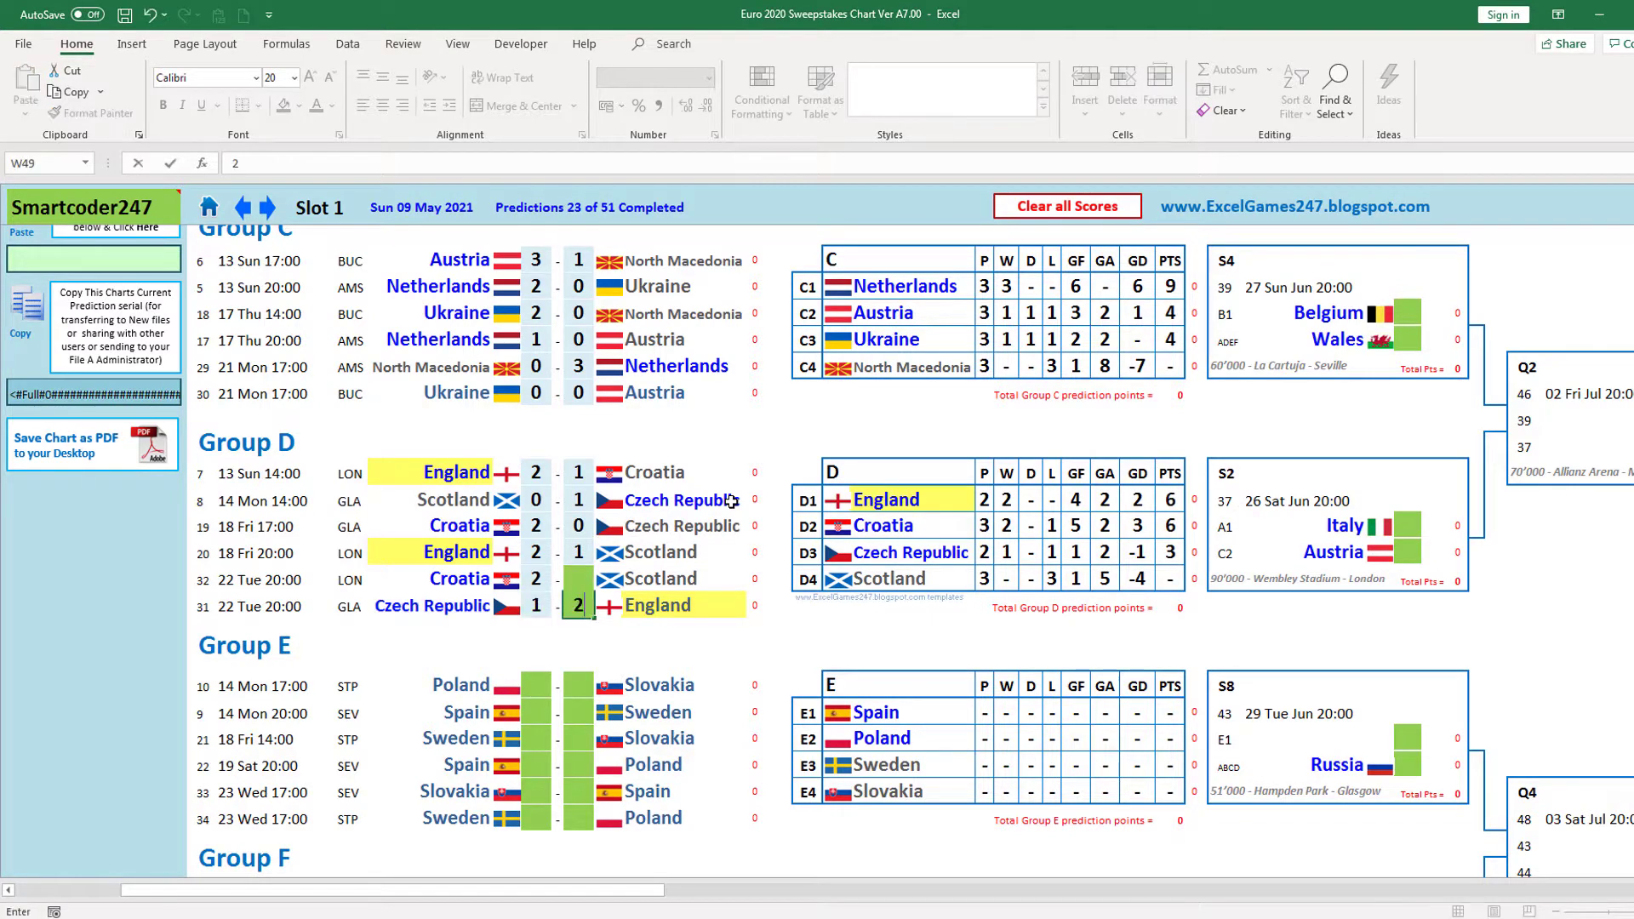
key(Return)
scroll(564, 580, down, 1)
- Enter Group E scores Poland 2-1 Slovakia, Spain 1-0 Sweden and Sweden 2-0 Slovakia
click(532, 607)
scroll(616, 534, down, 1)
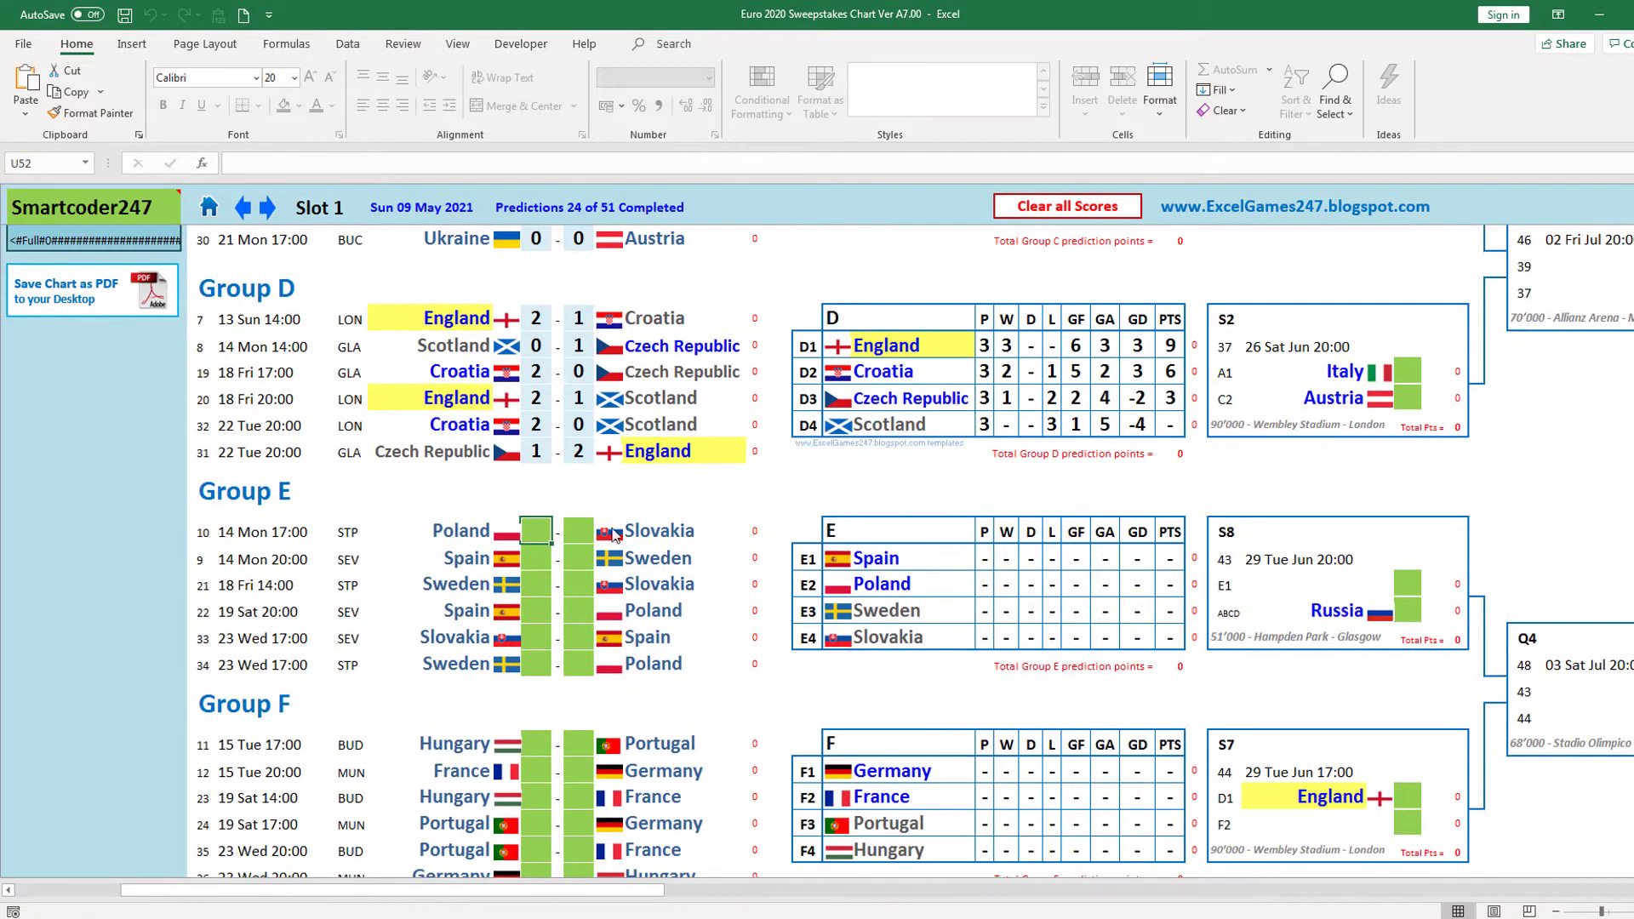
text(2)
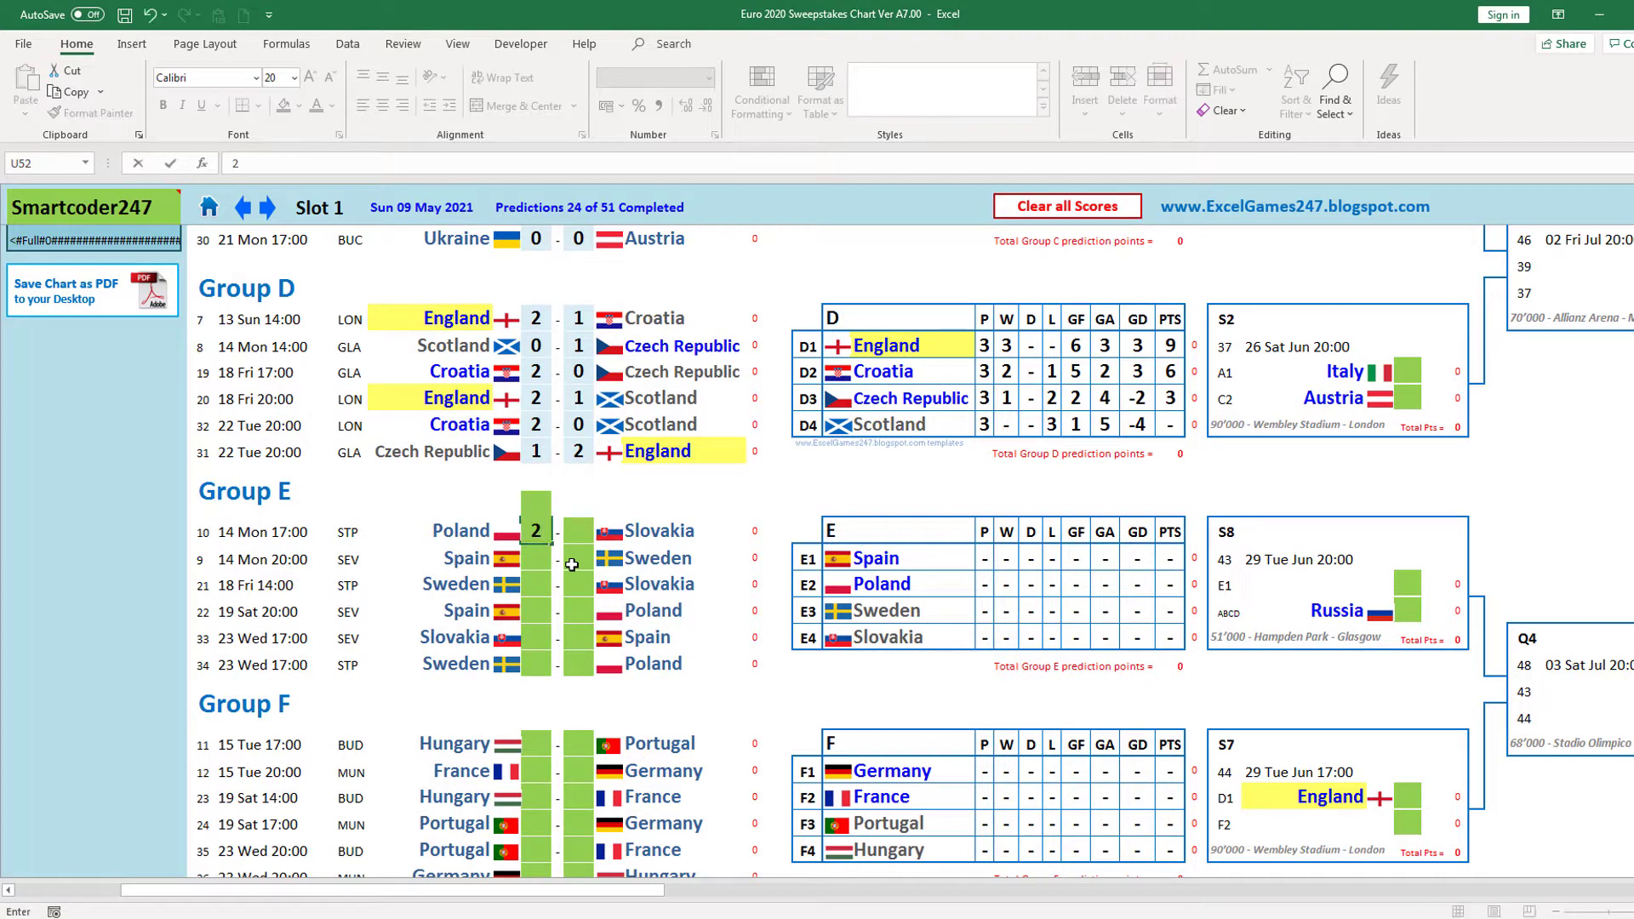
key(Tab)
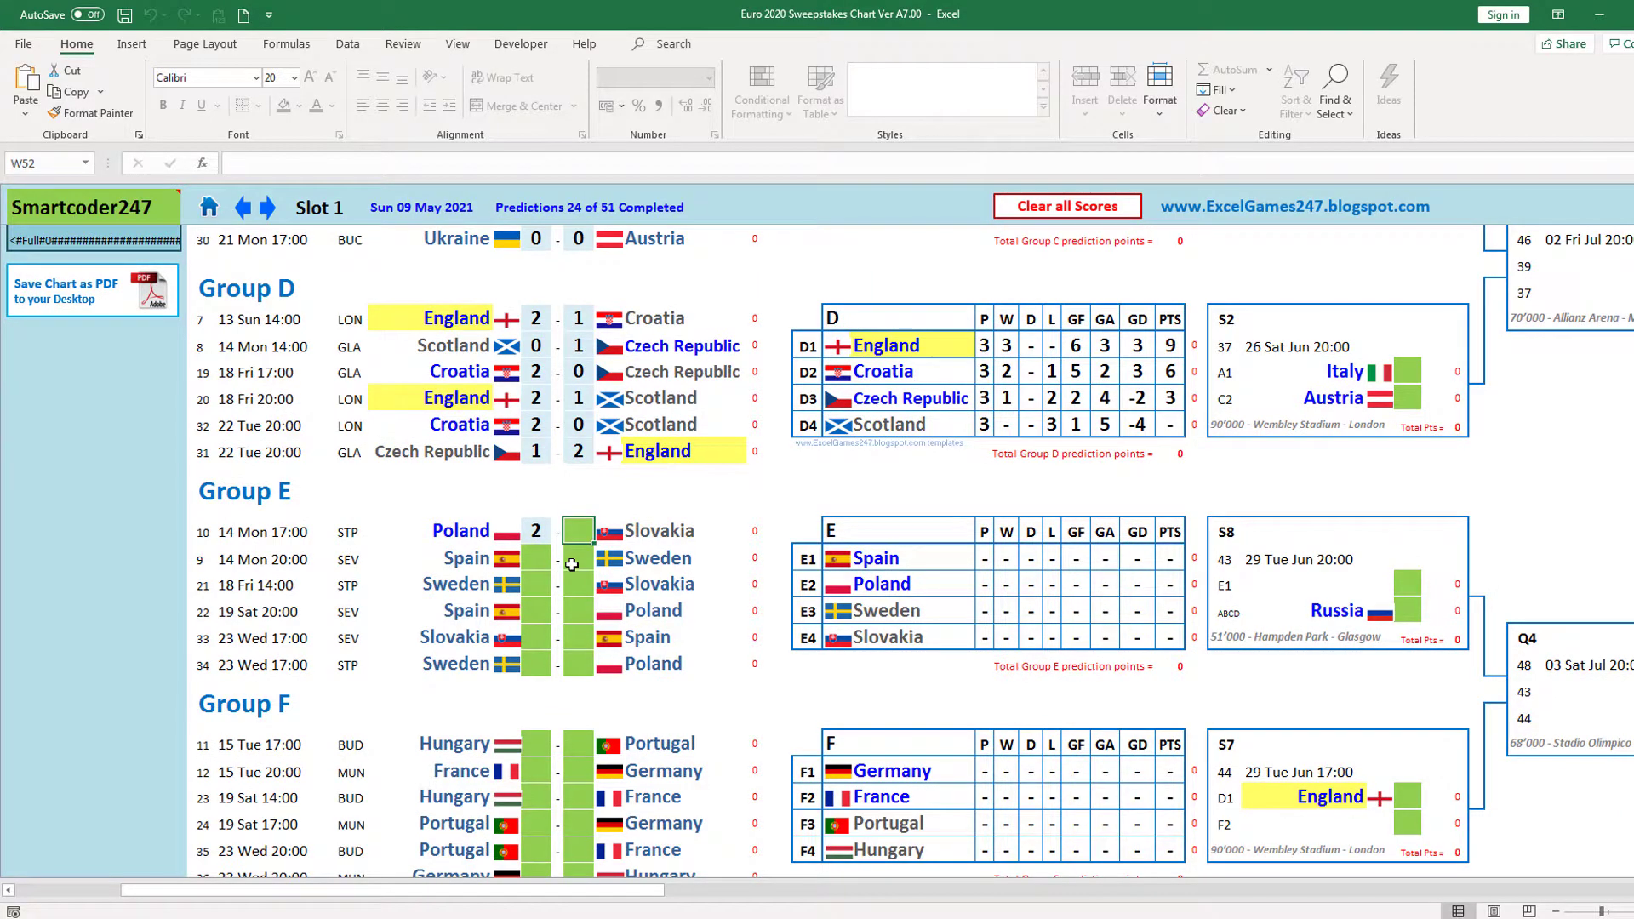
text(1)
key(Return)
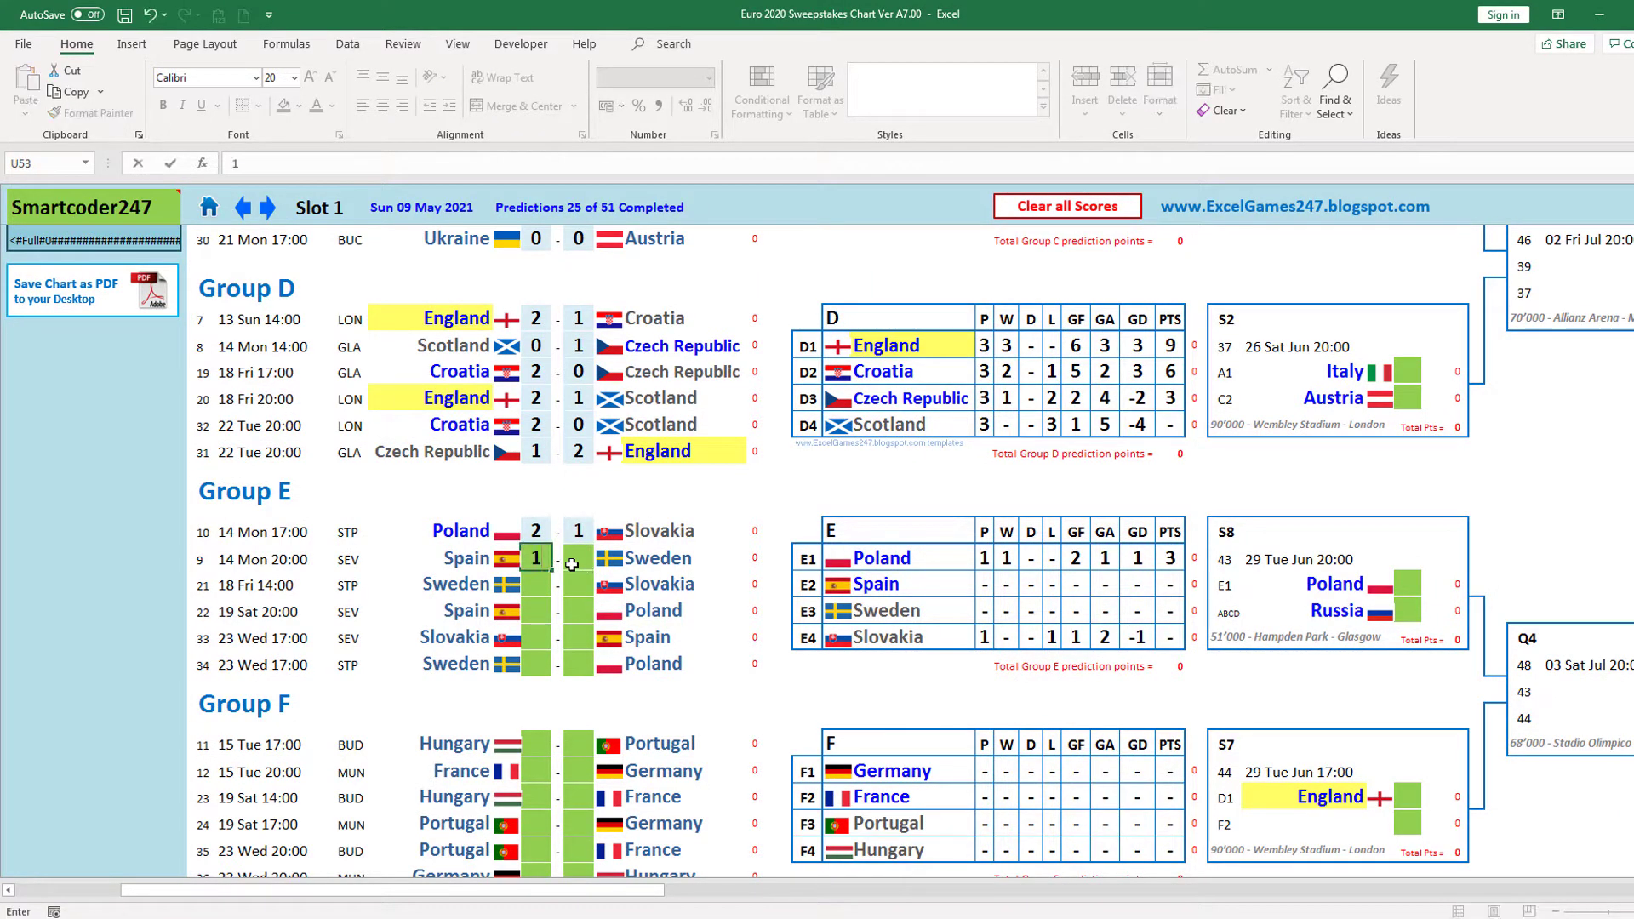
text(1)
key(Tab)
text(0)
key(Return)
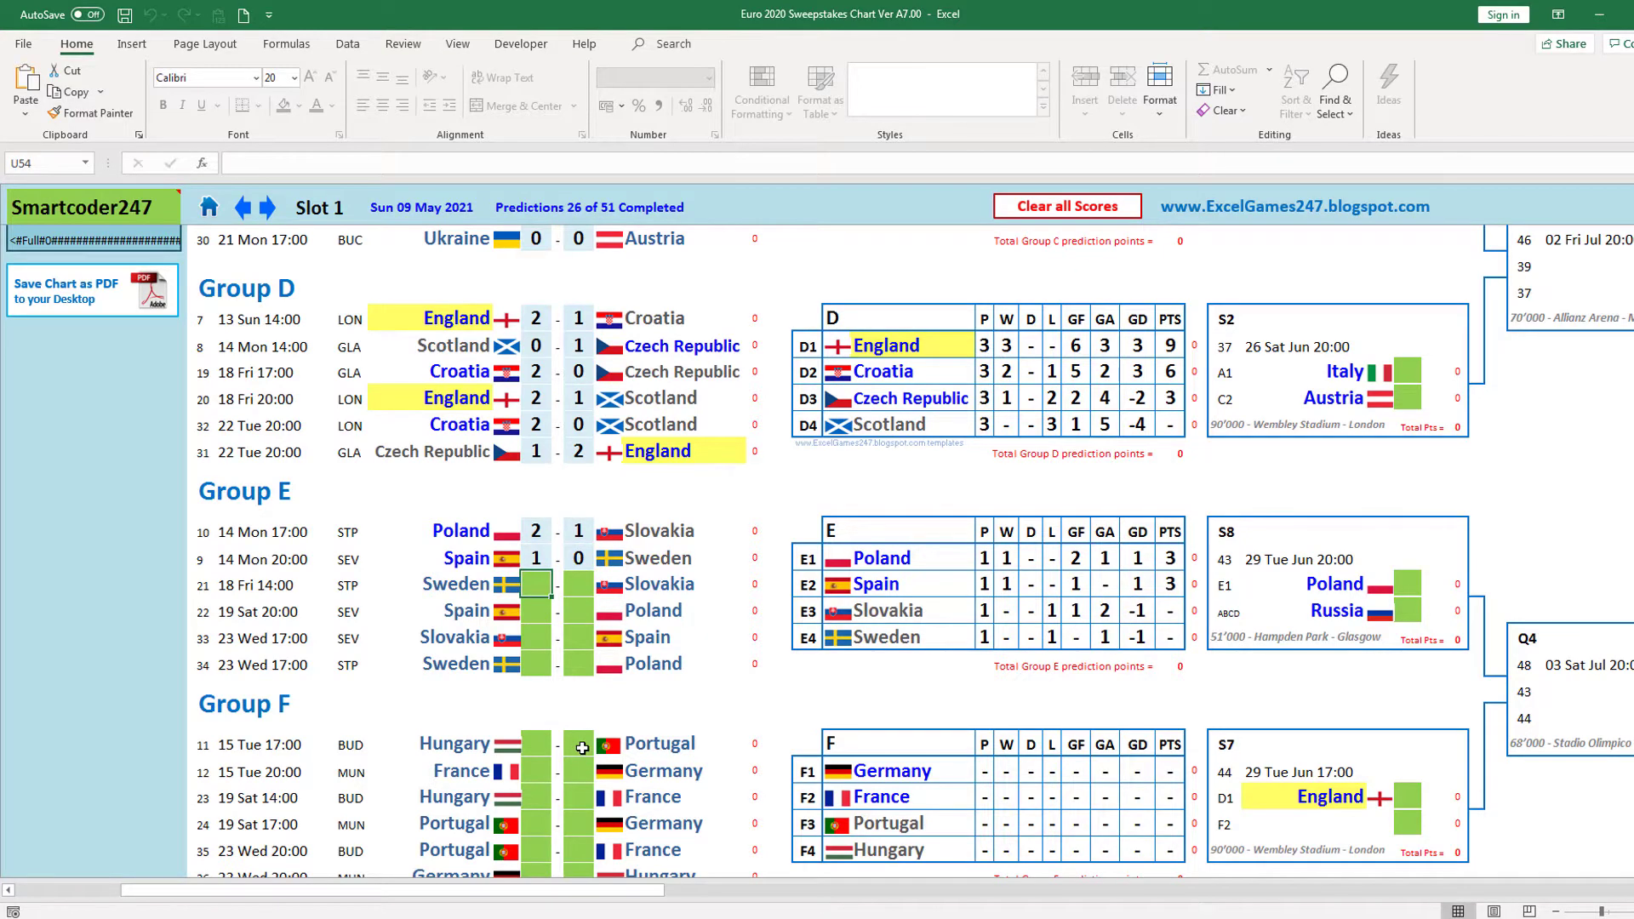
text(2)
key(Tab)
text(0)
key(Return)
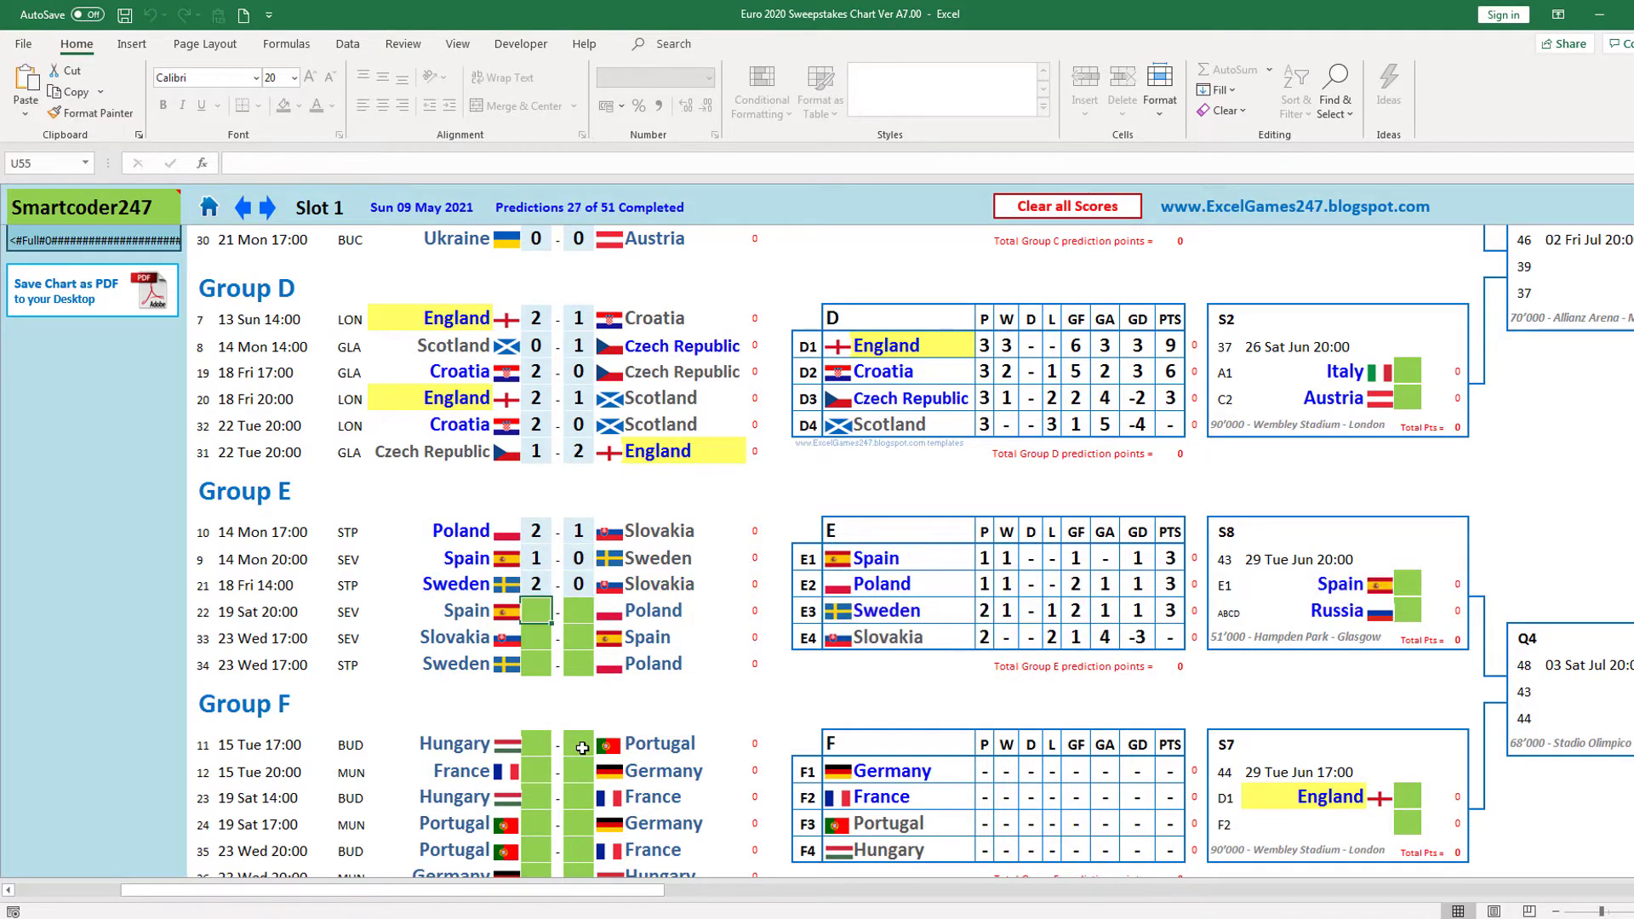
- Enter the remaining Group E scores: Spain 2-1 Poland, Slovakia 1-3 Spain, Sweden 1-1 Poland
text(2)
key(Tab)
text(1)
key(Return)
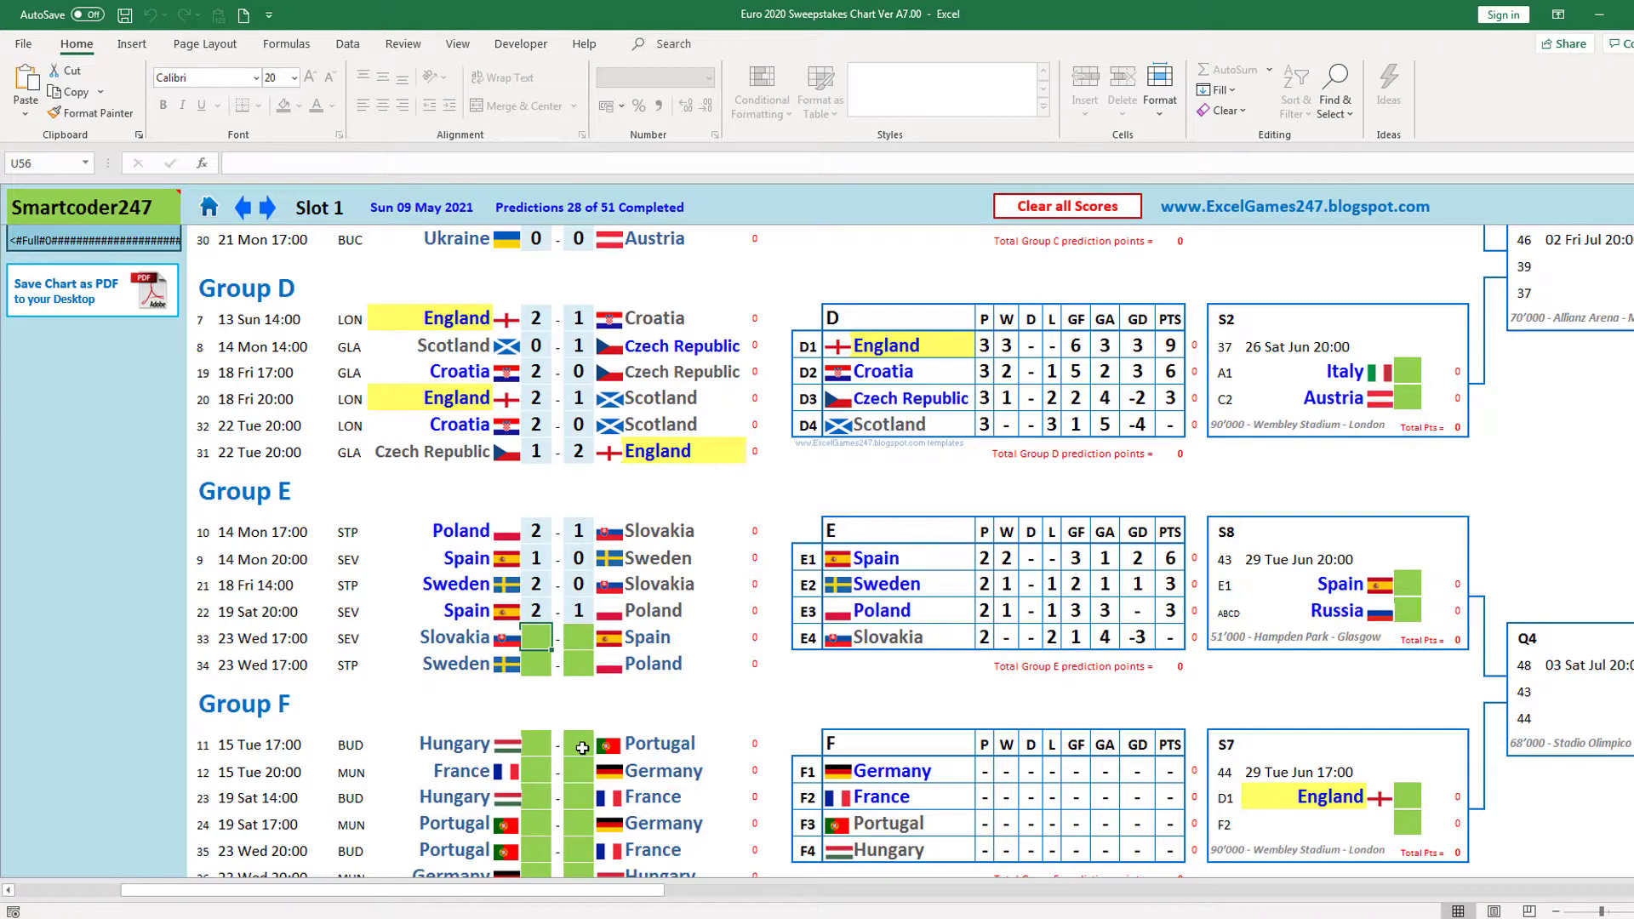
text(1)
key(Tab)
text(3)
key(Return)
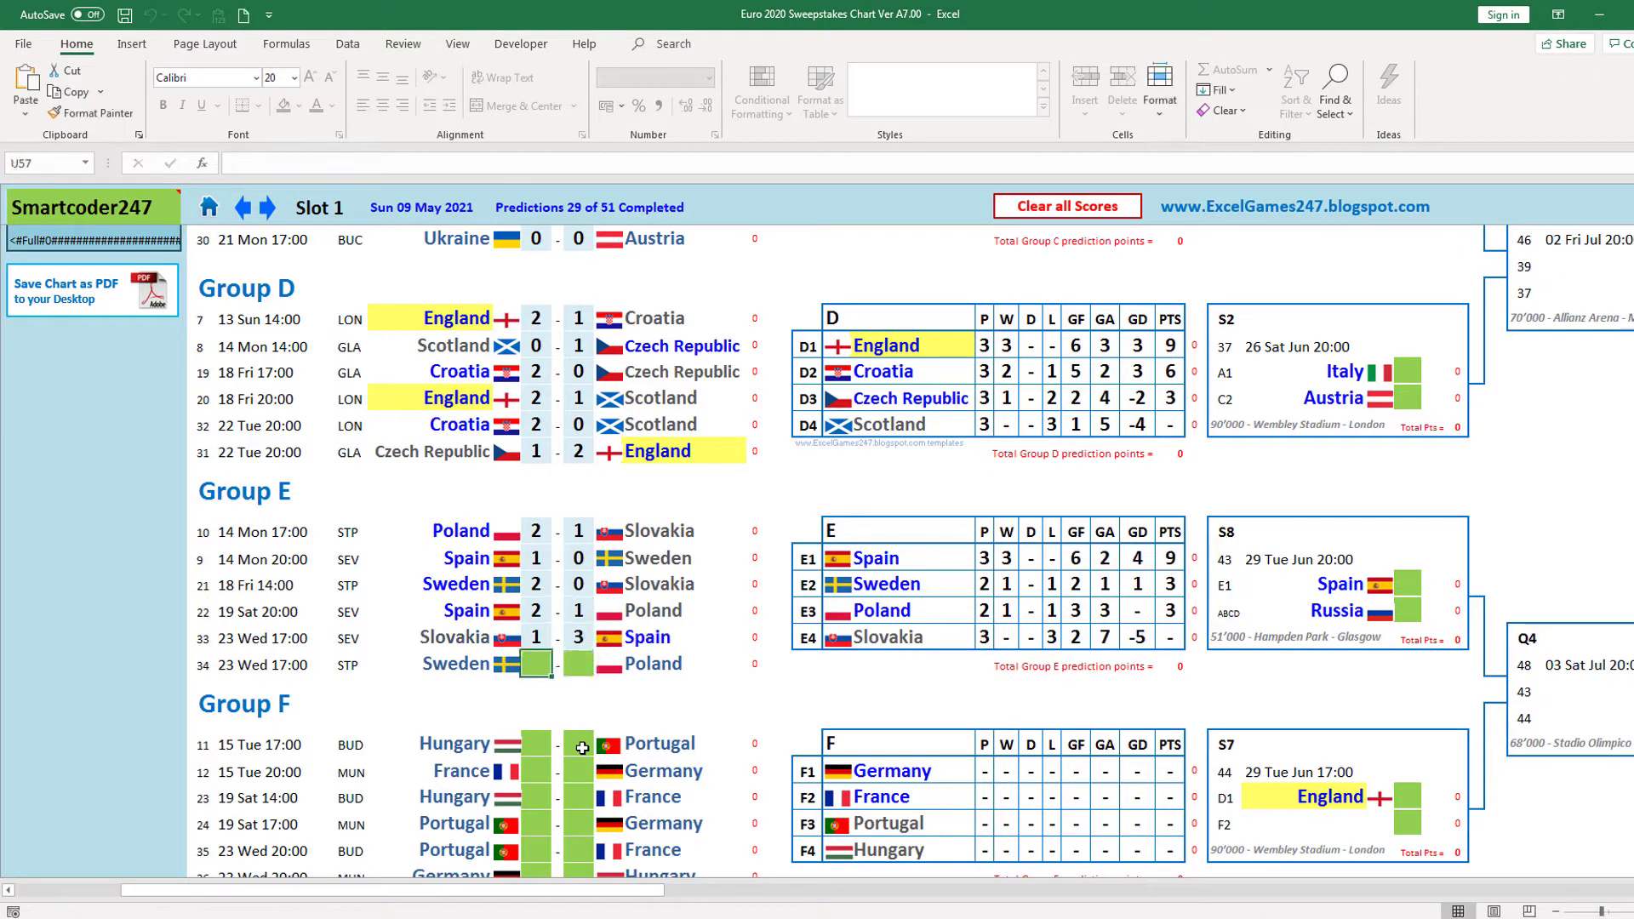
text(1)
key(Tab)
text(1)
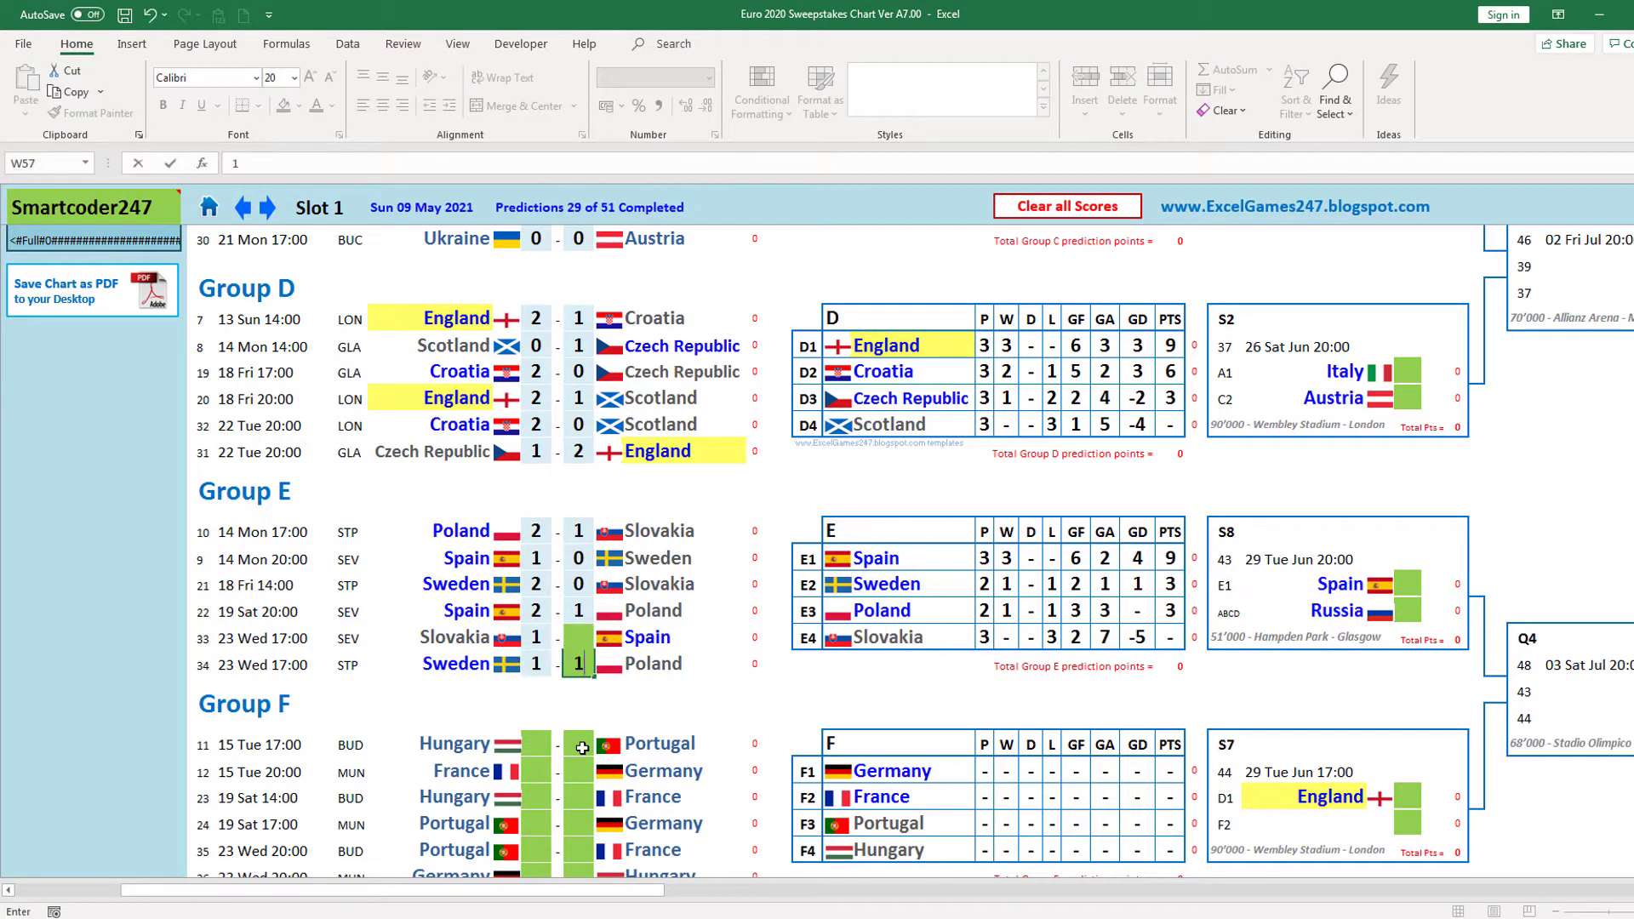
click(582, 747)
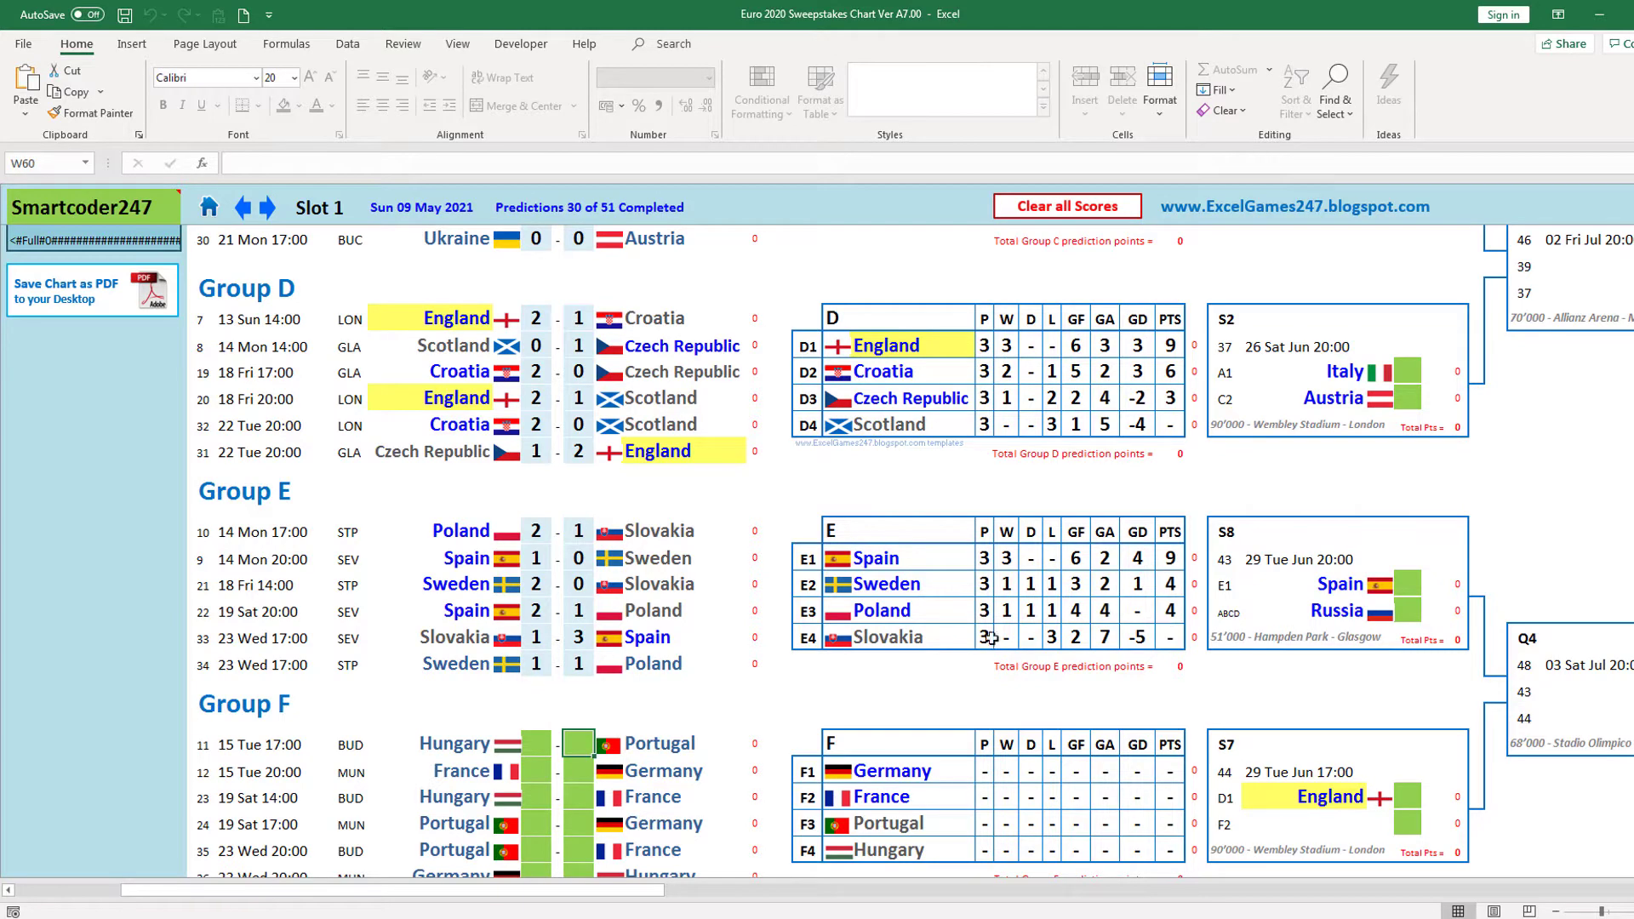
- Enter Group F scores Hungary 1-2 Portugal, France 2-2 Germany and Hungary 0-2 France
scroll(851, 662, up, 1)
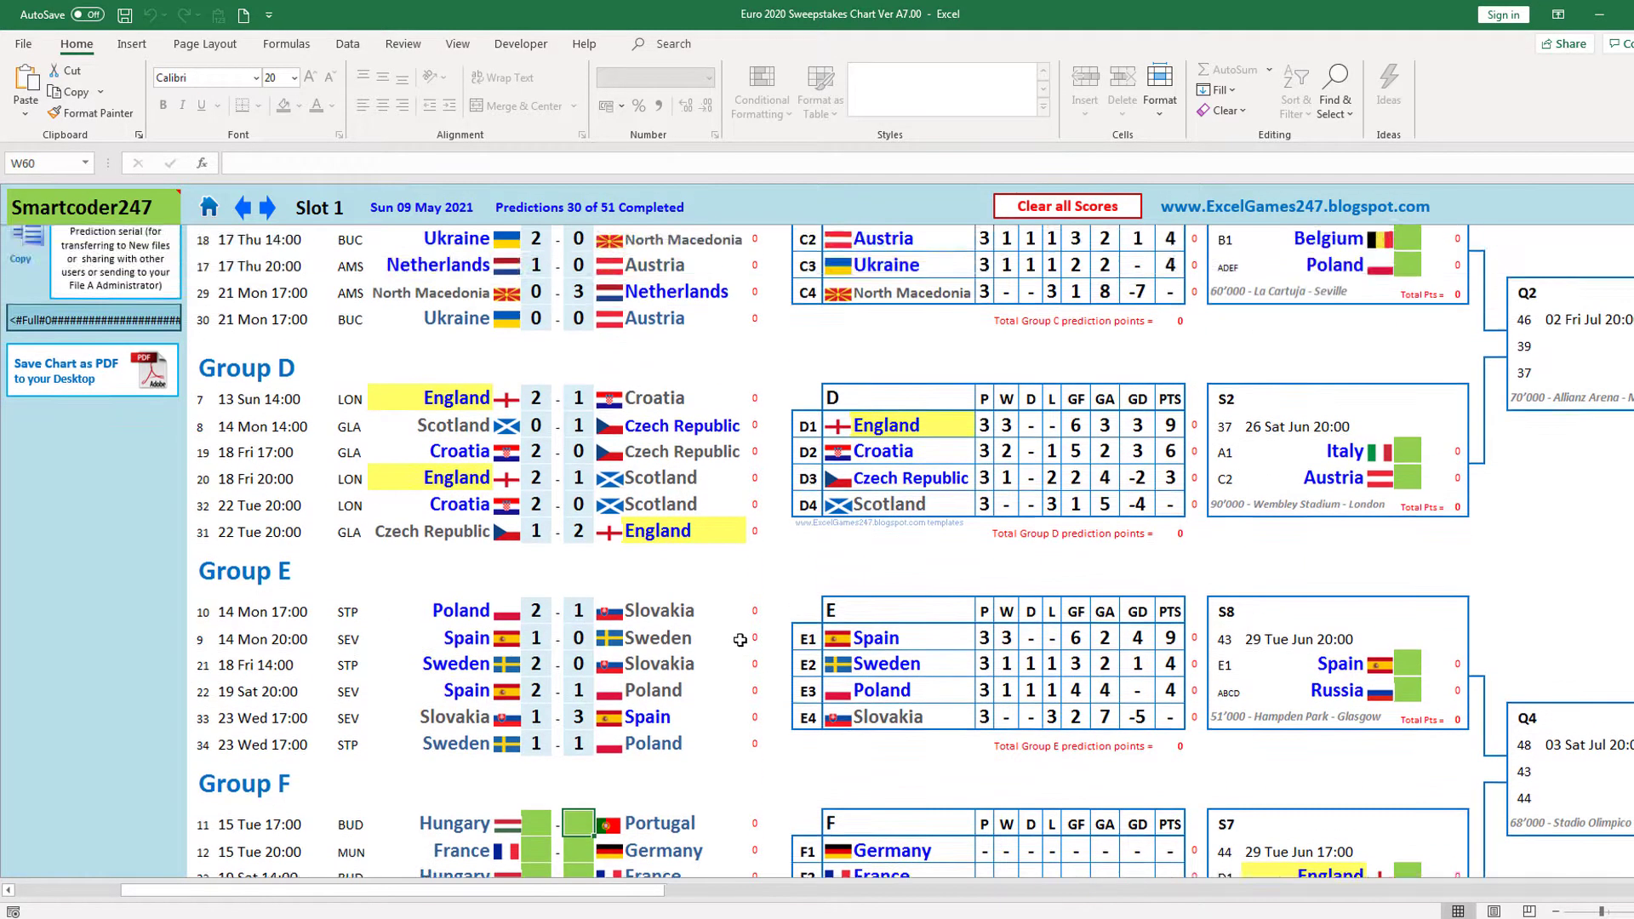
scroll(593, 555, down, 4)
key(Left)
text(1)
key(Tab)
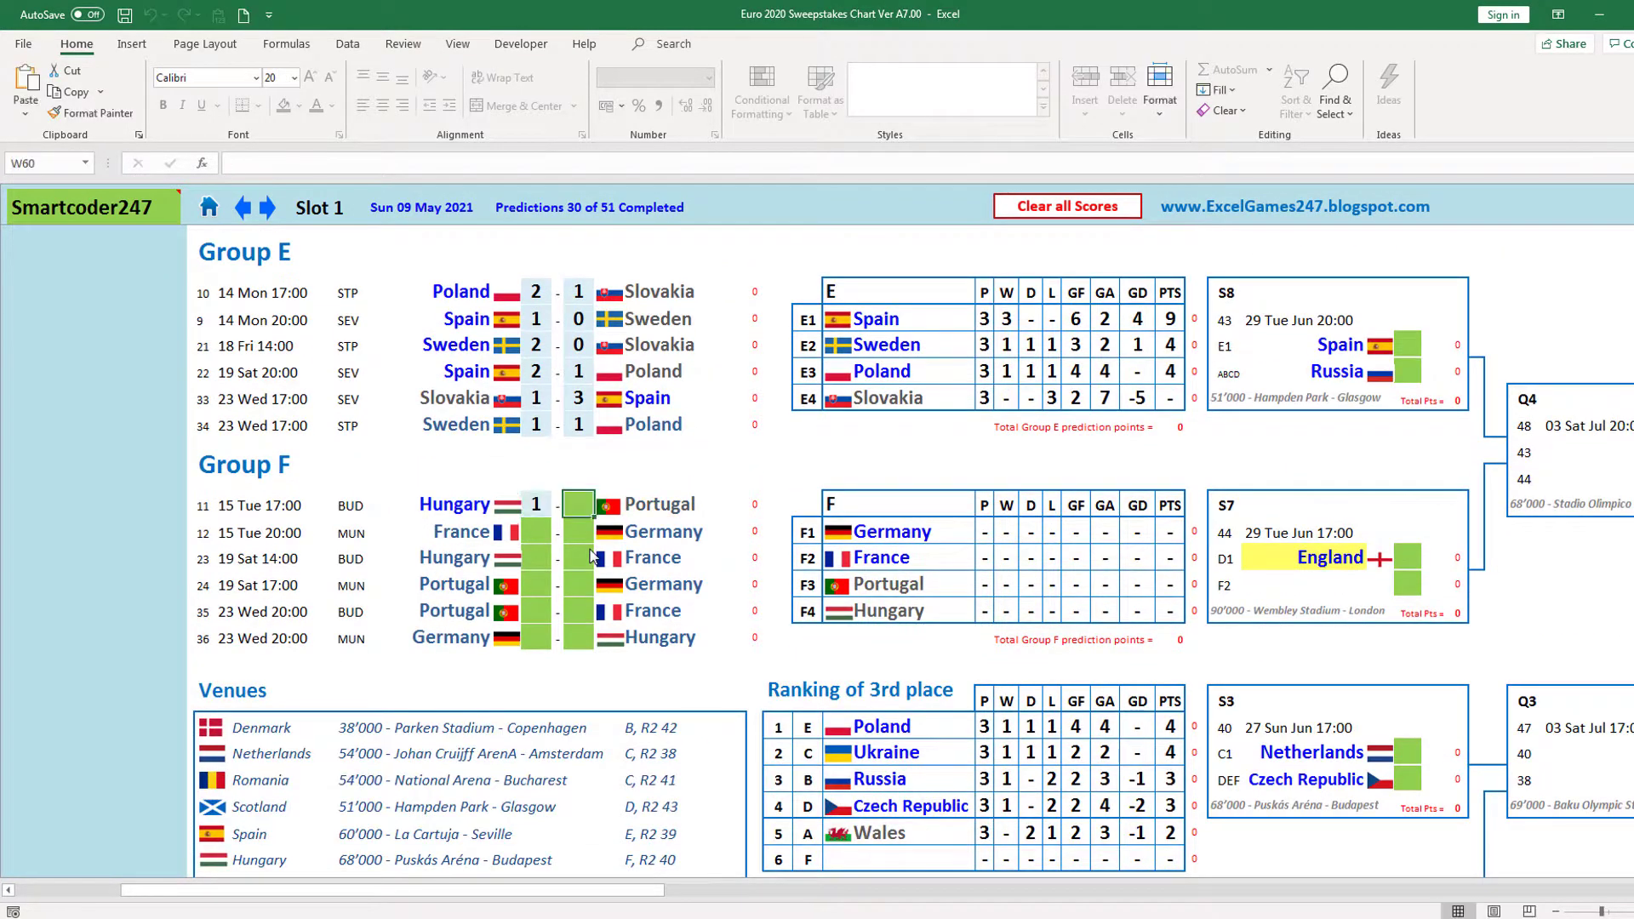
text(2)
key(Return)
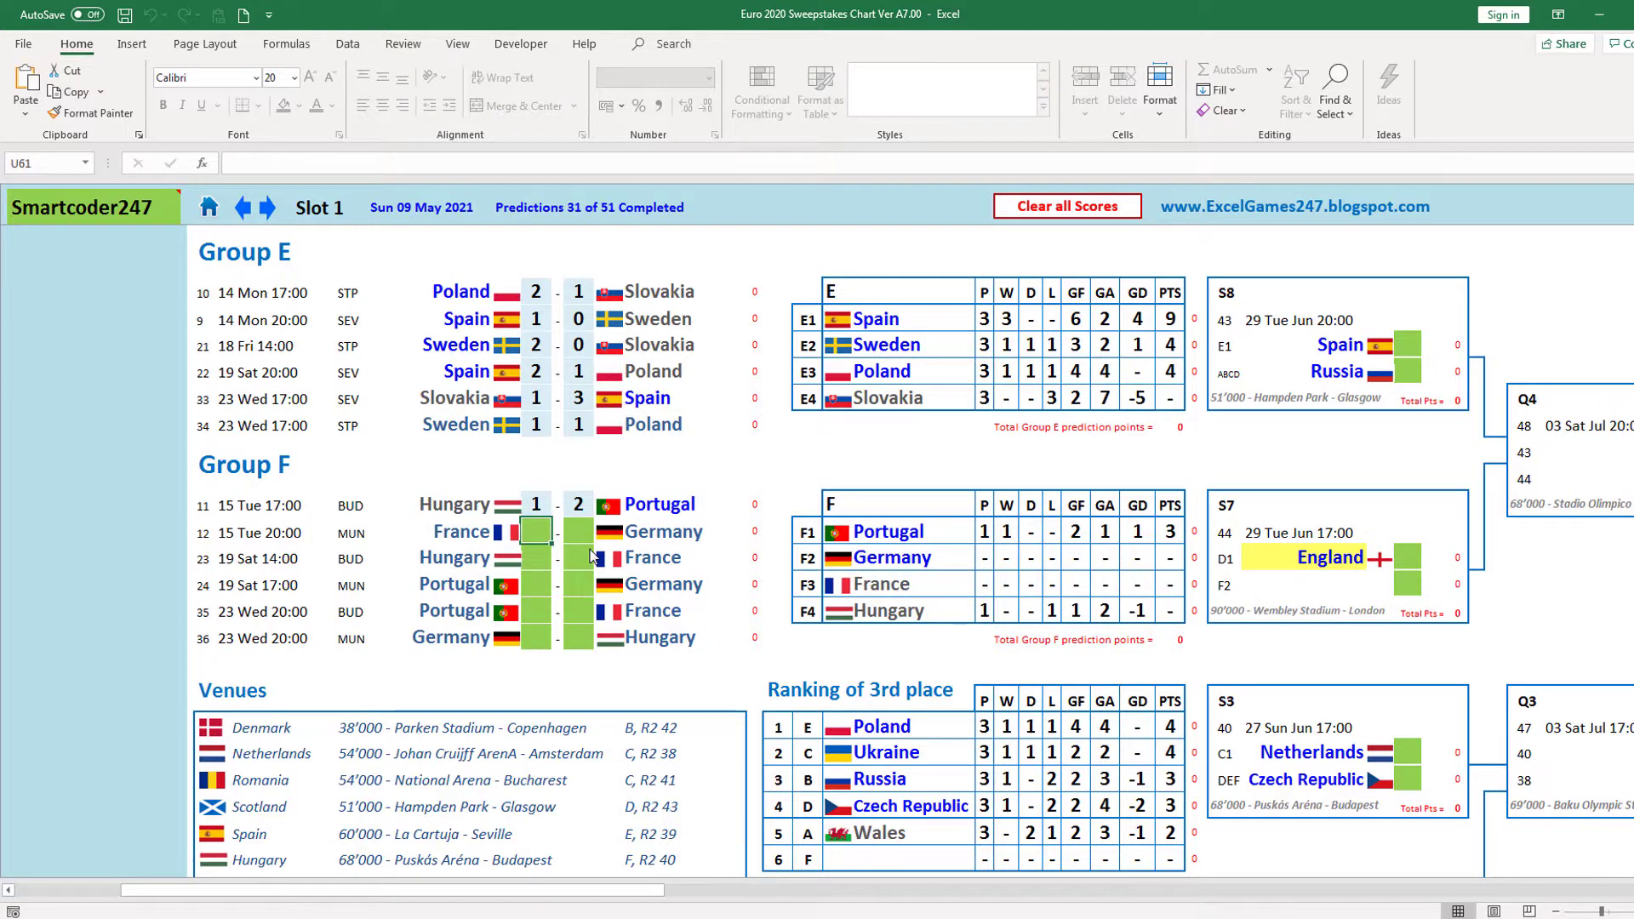
text(2)
key(Tab)
text(2)
key(Return)
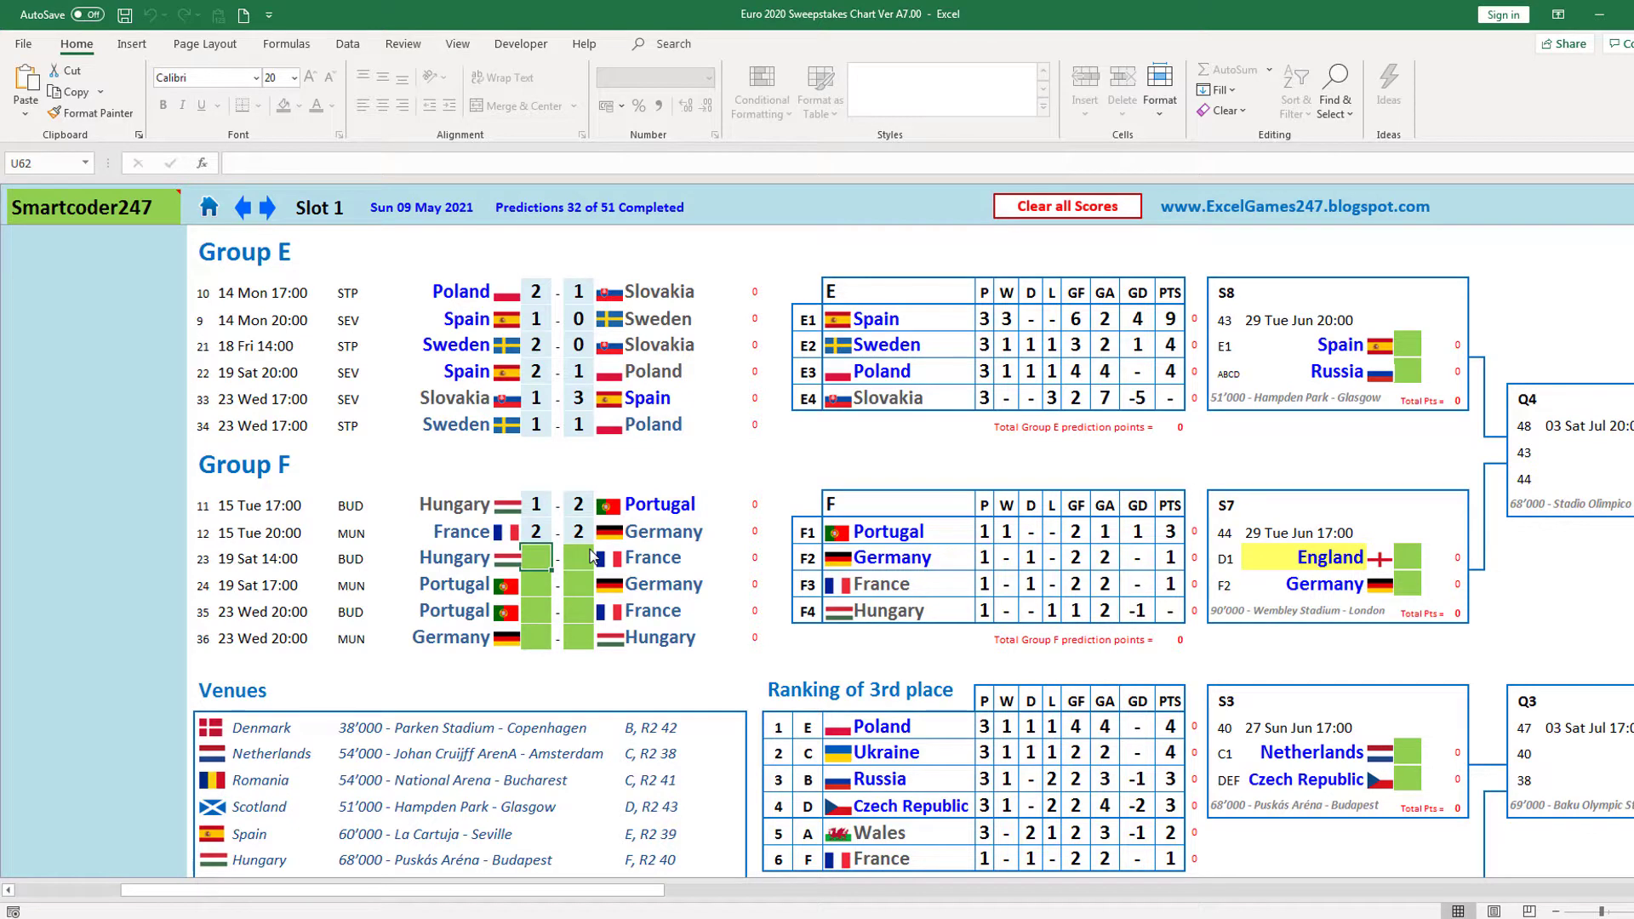
text(0)
key(Tab)
text(2)
key(Return)
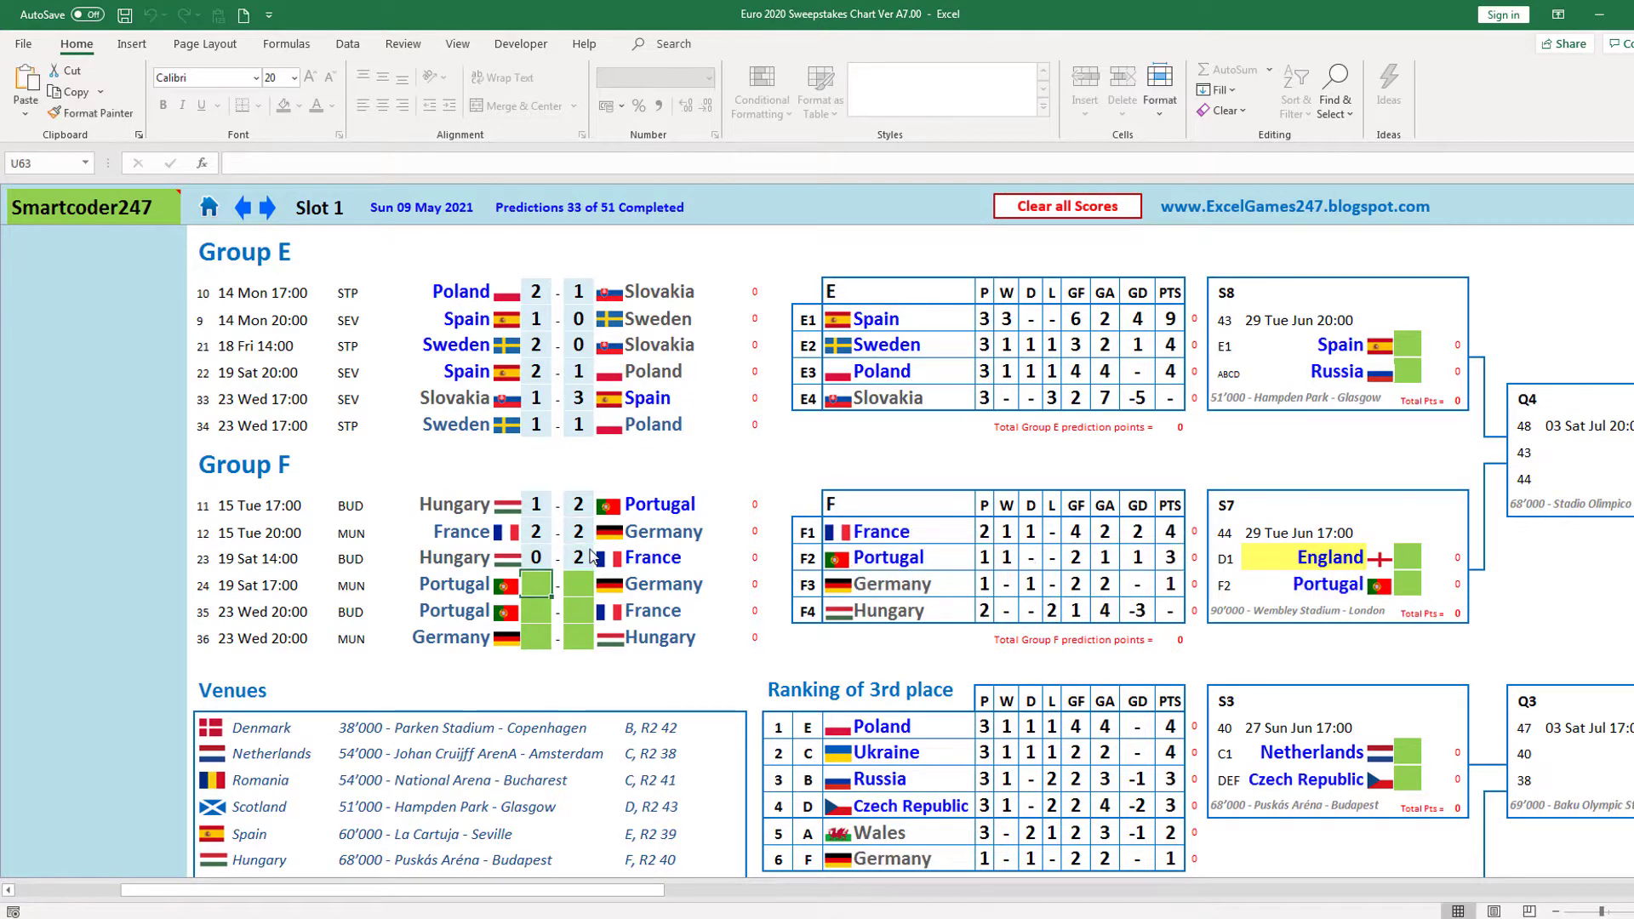
- Enter the remaining Group F scores: Portugal 1-2 Germany, Portugal 1-2 France, Germany 3-0 Hungary
text(1)
key(Tab)
text(2)
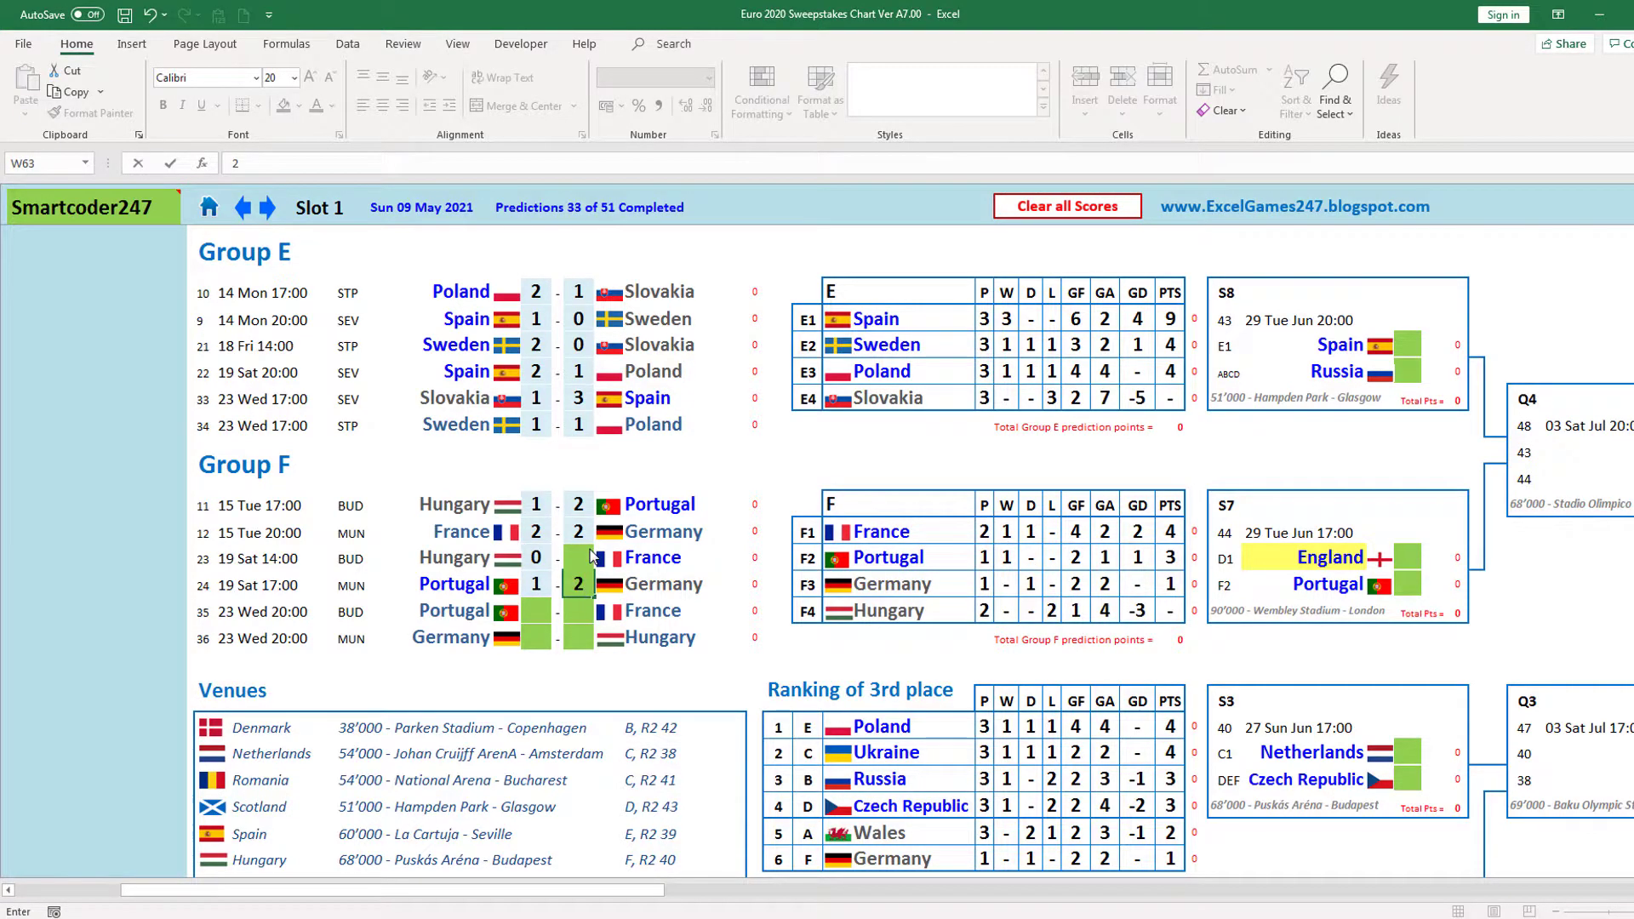
key(Return)
text(1)
key(Tab)
text(2)
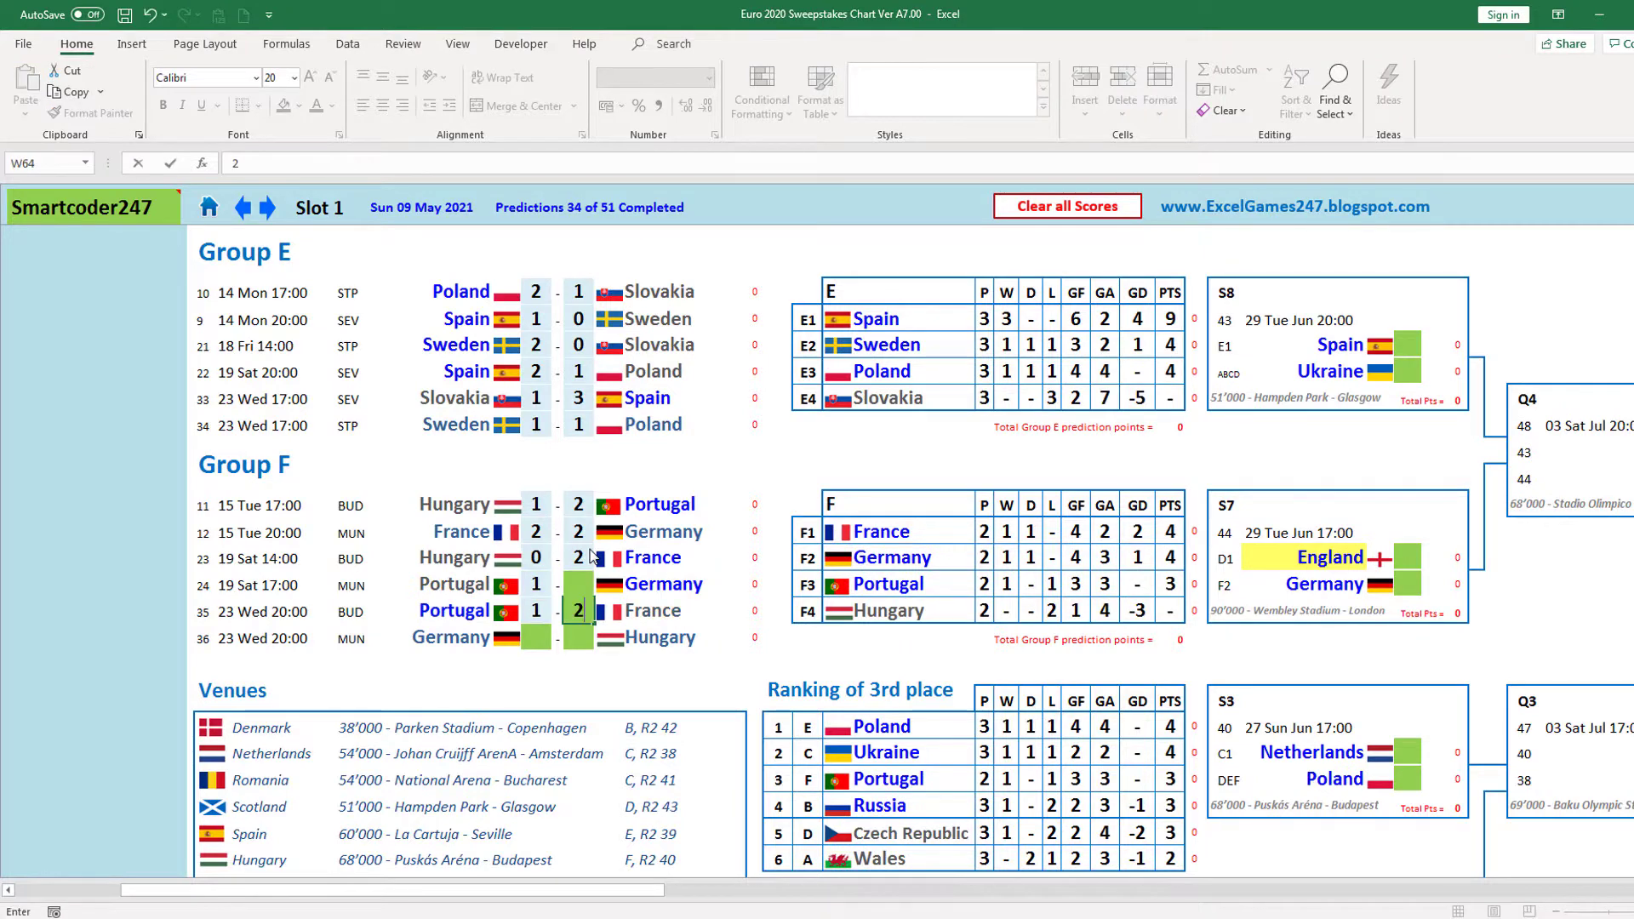
key(Return)
text(3)
key(Tab)
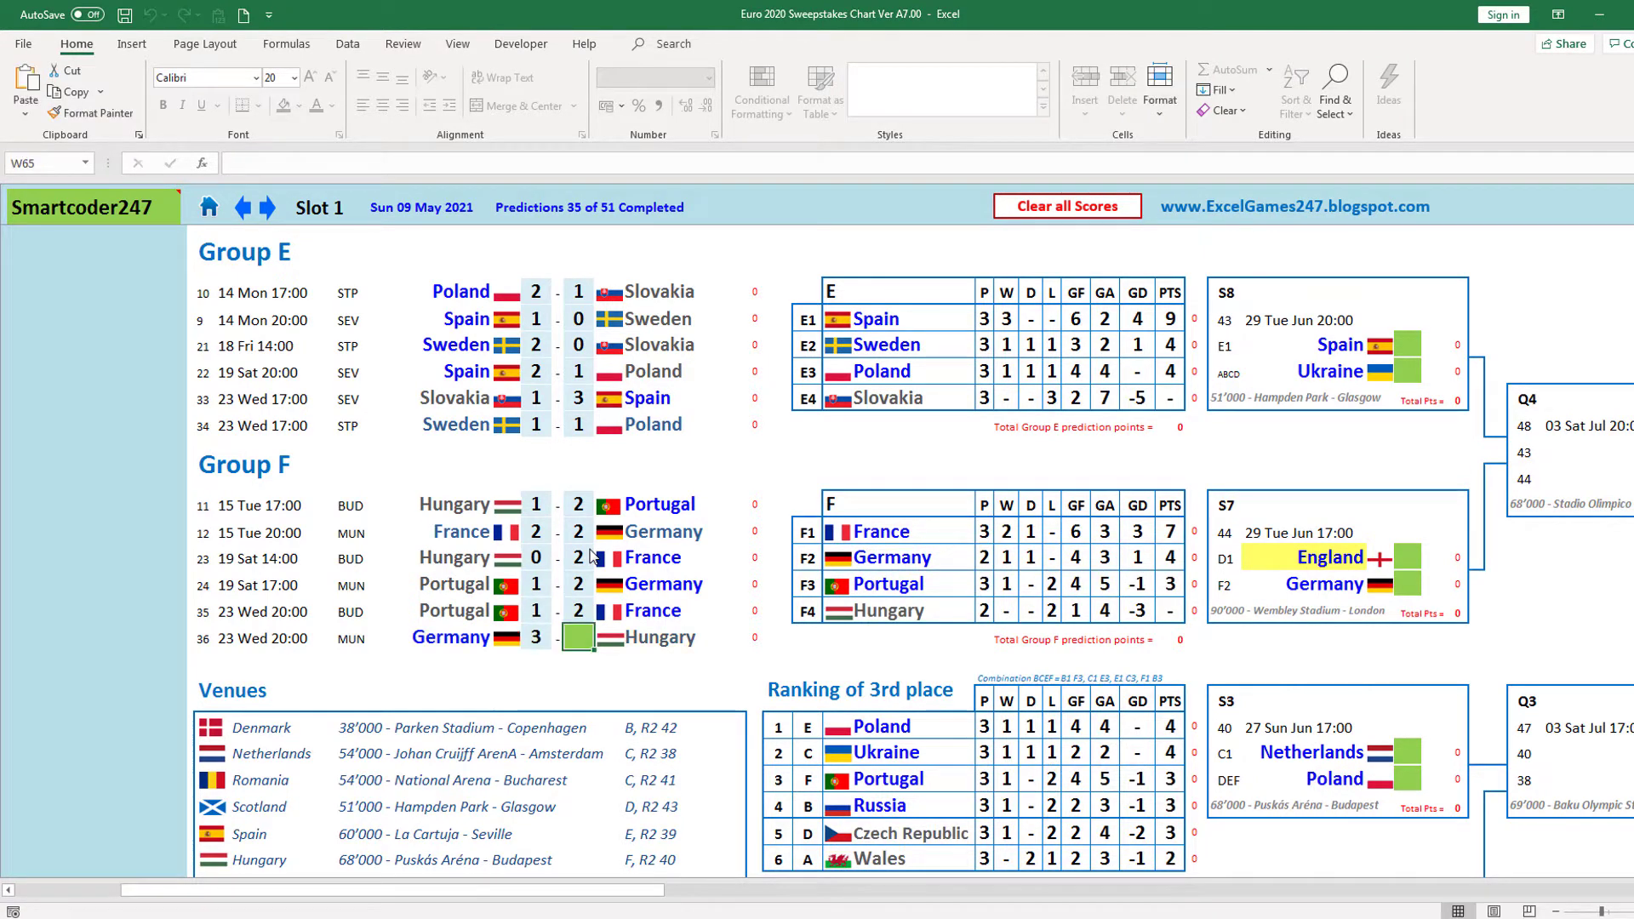
text(0)
key(Return)
- Scroll to the top of the sheet and across to the Round 2 and Quarter Finals brackets
scroll(1216, 495, up, 3)
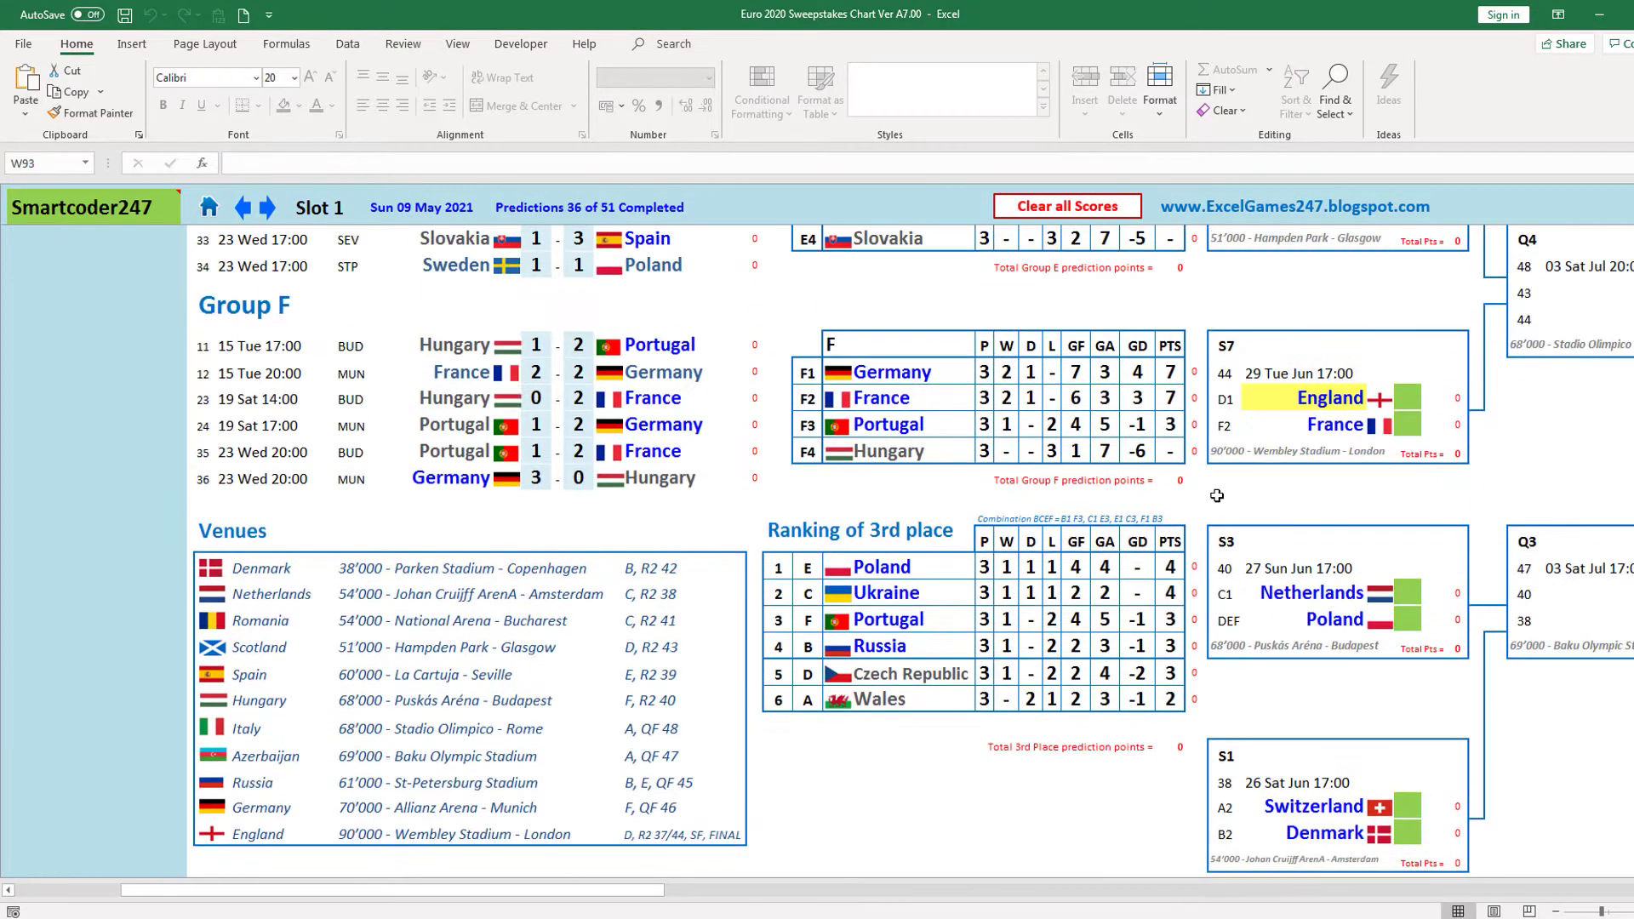
scroll(686, 544, down, 1)
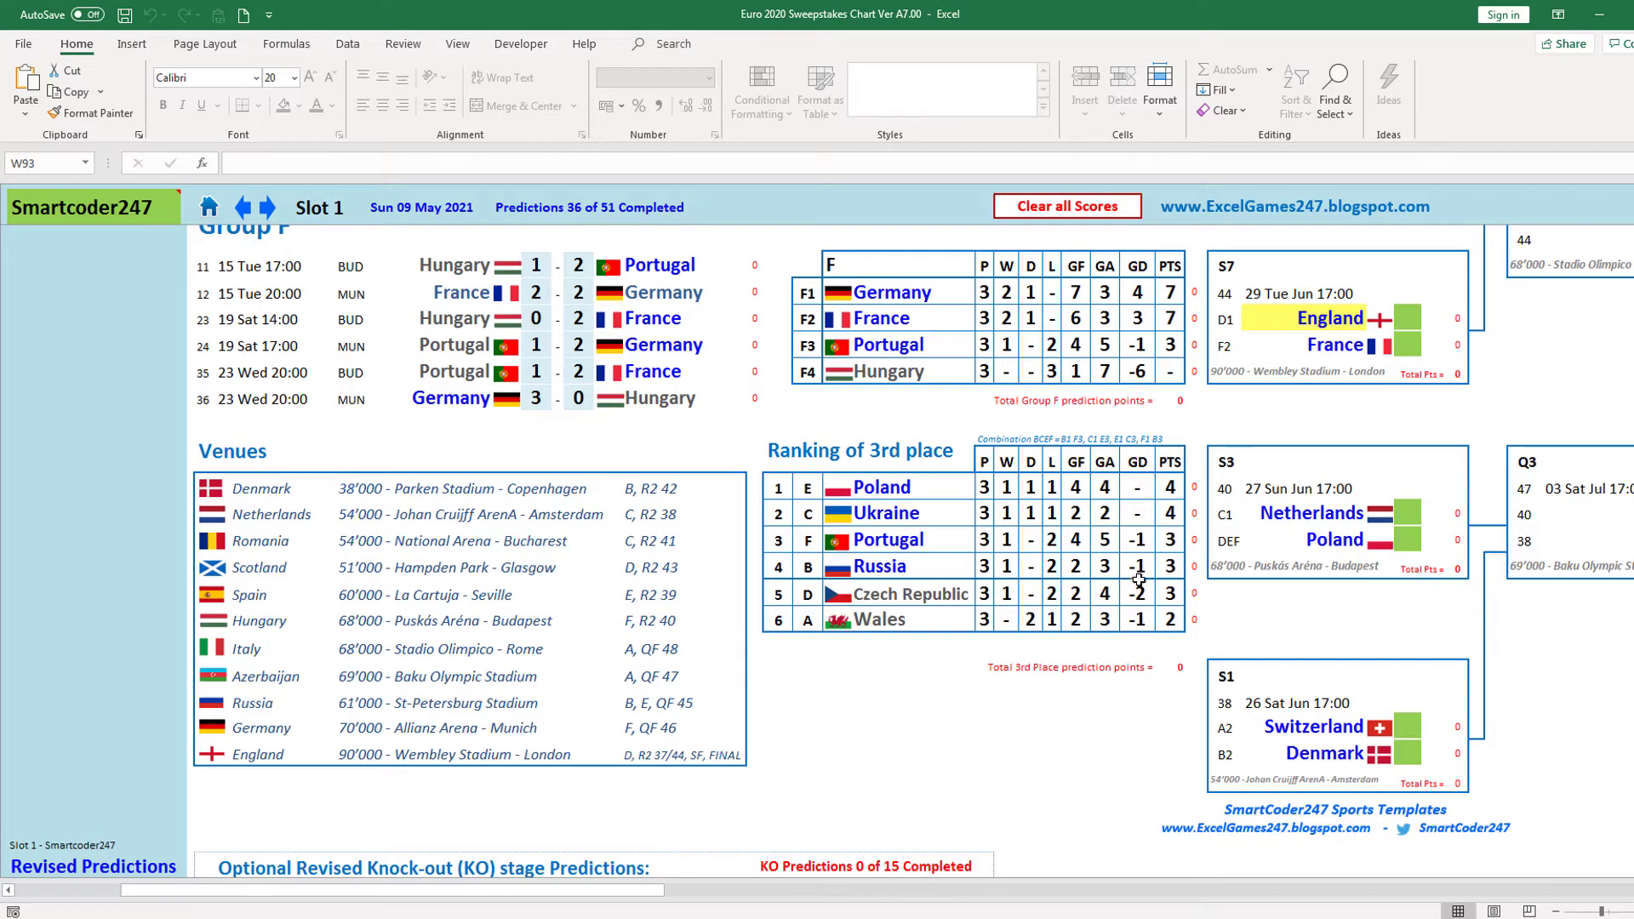
scroll(1179, 553, up, 1)
scroll(1183, 593, up, 1)
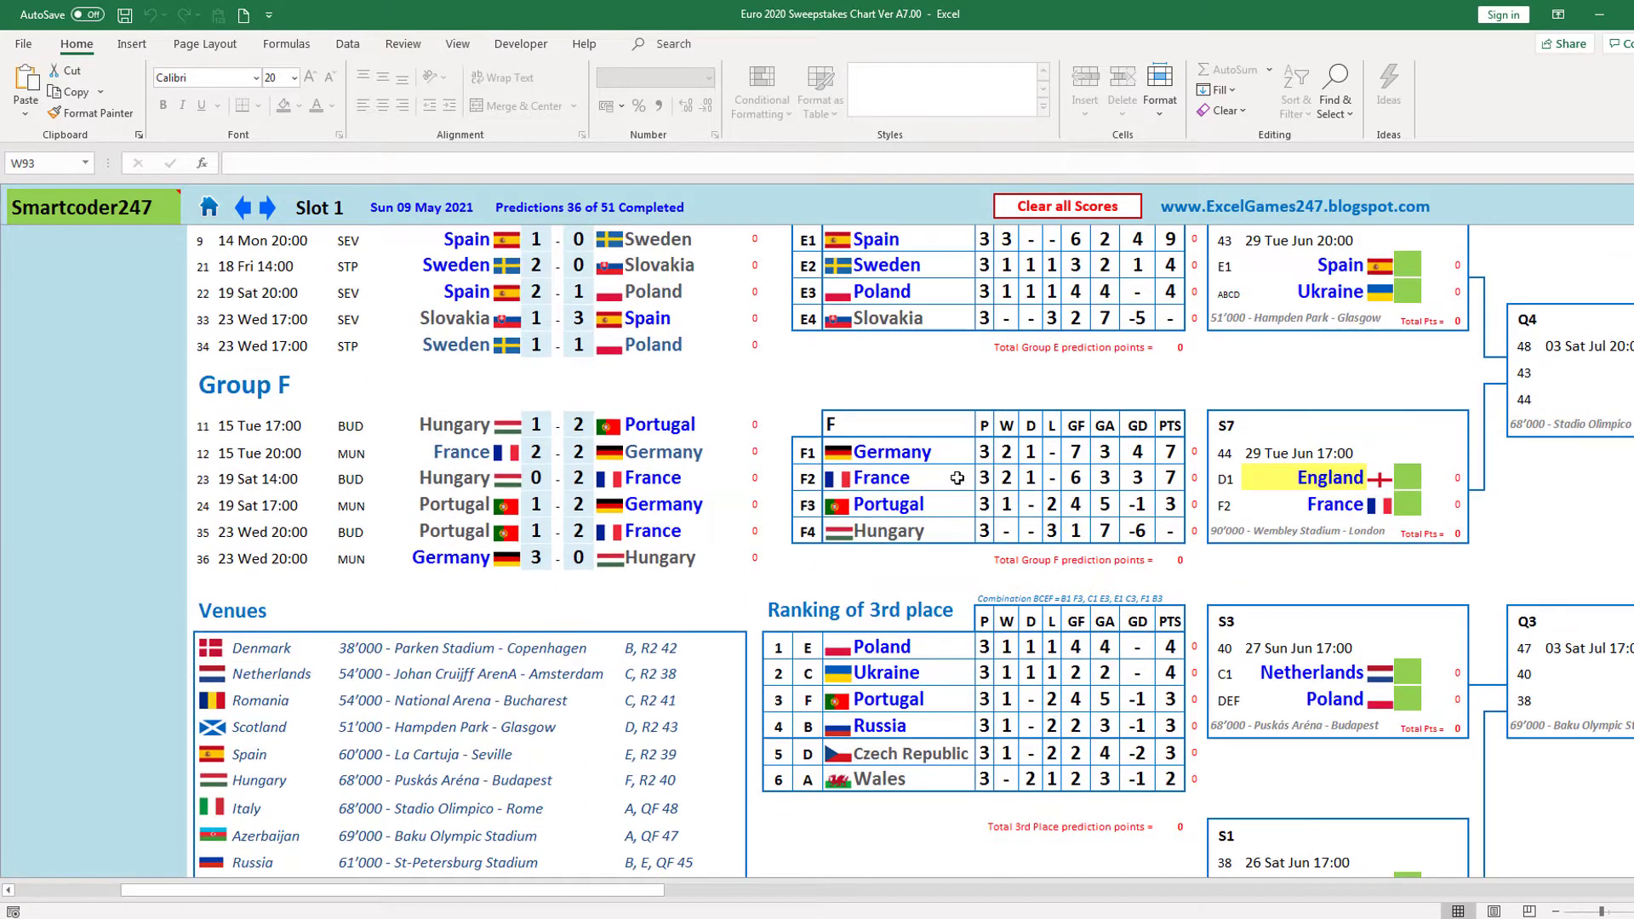
scroll(1366, 610, down, 1)
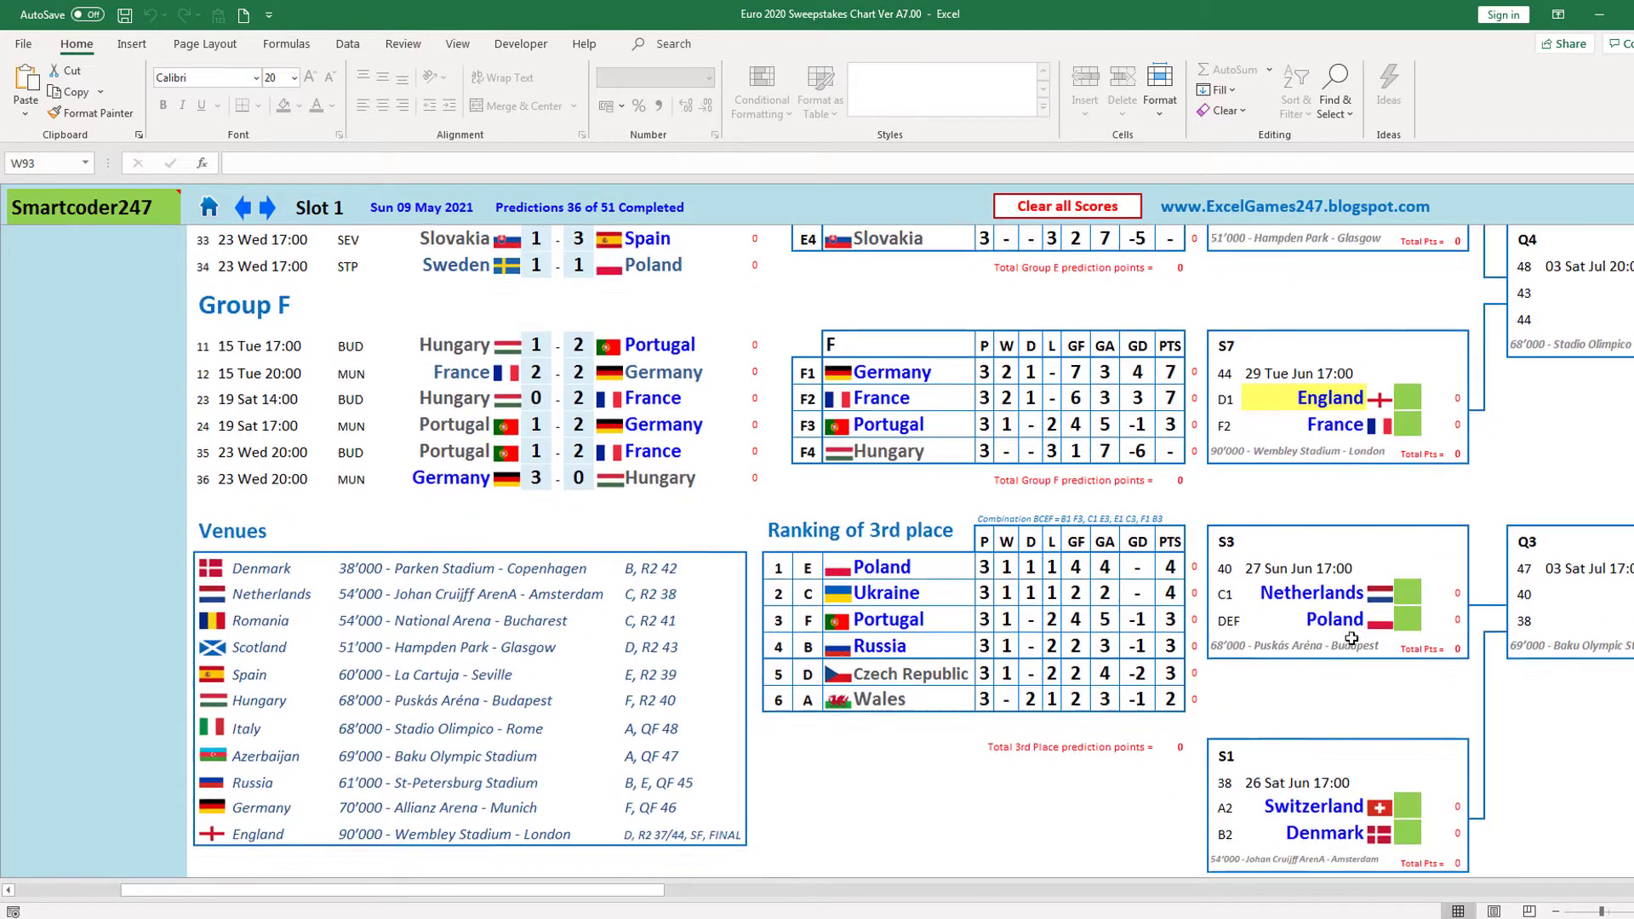
scroll(1337, 579, down, 1)
scroll(1328, 681, down, 1)
scroll(1337, 499, up, 1)
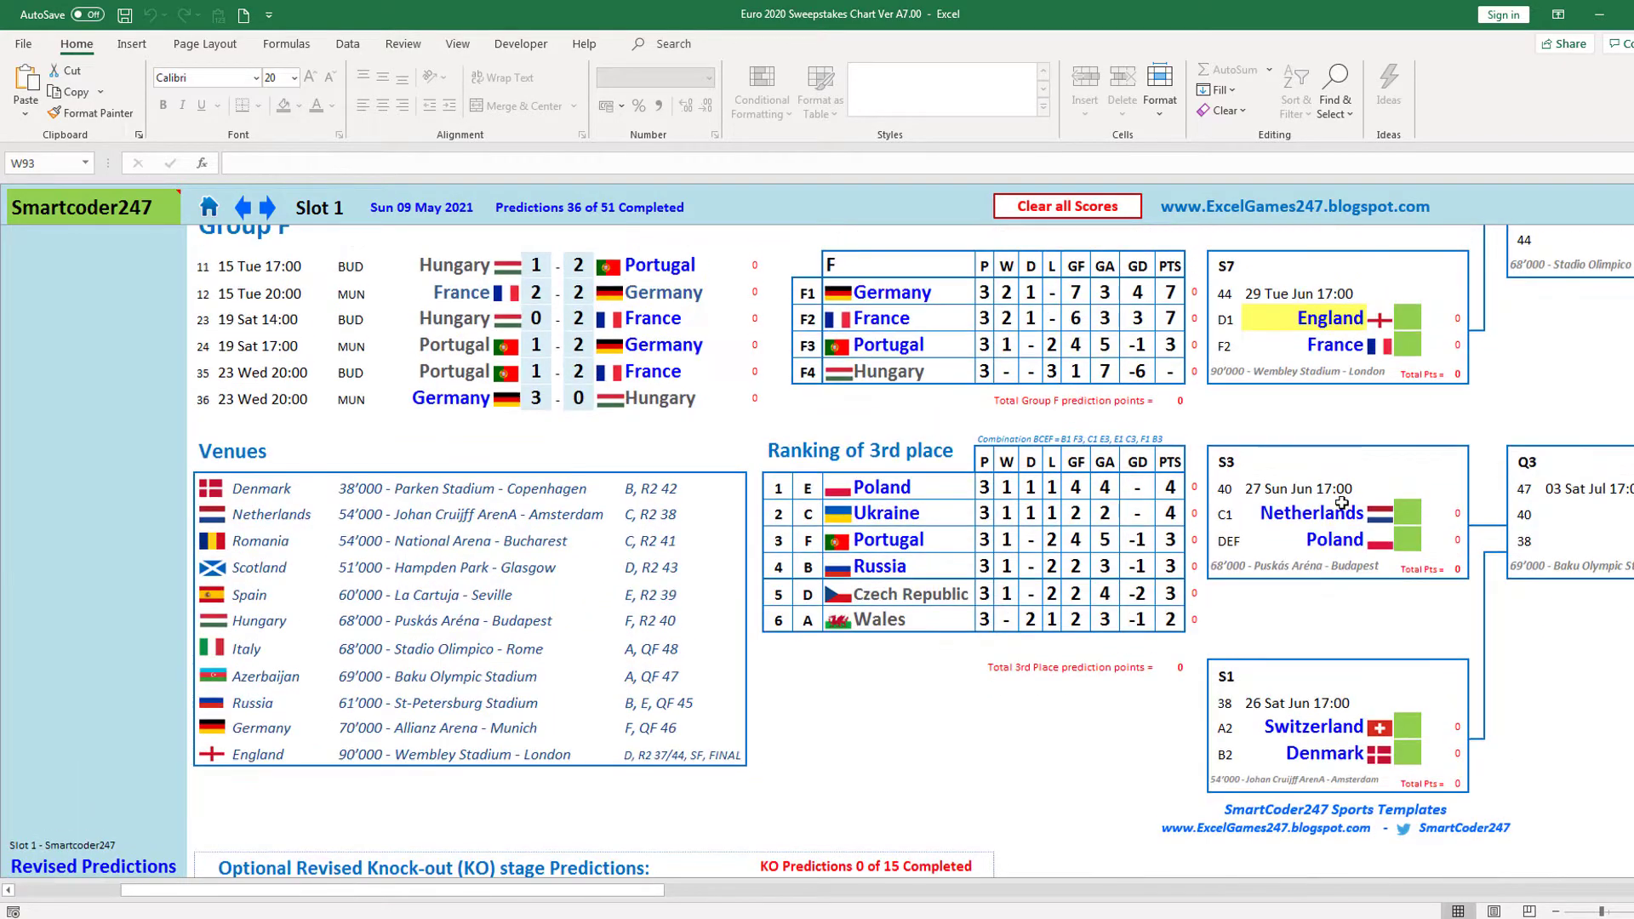
scroll(1369, 489, up, 4)
scroll(1404, 481, up, 1)
scroll(1447, 471, up, 3)
scroll(1447, 471, up, 2)
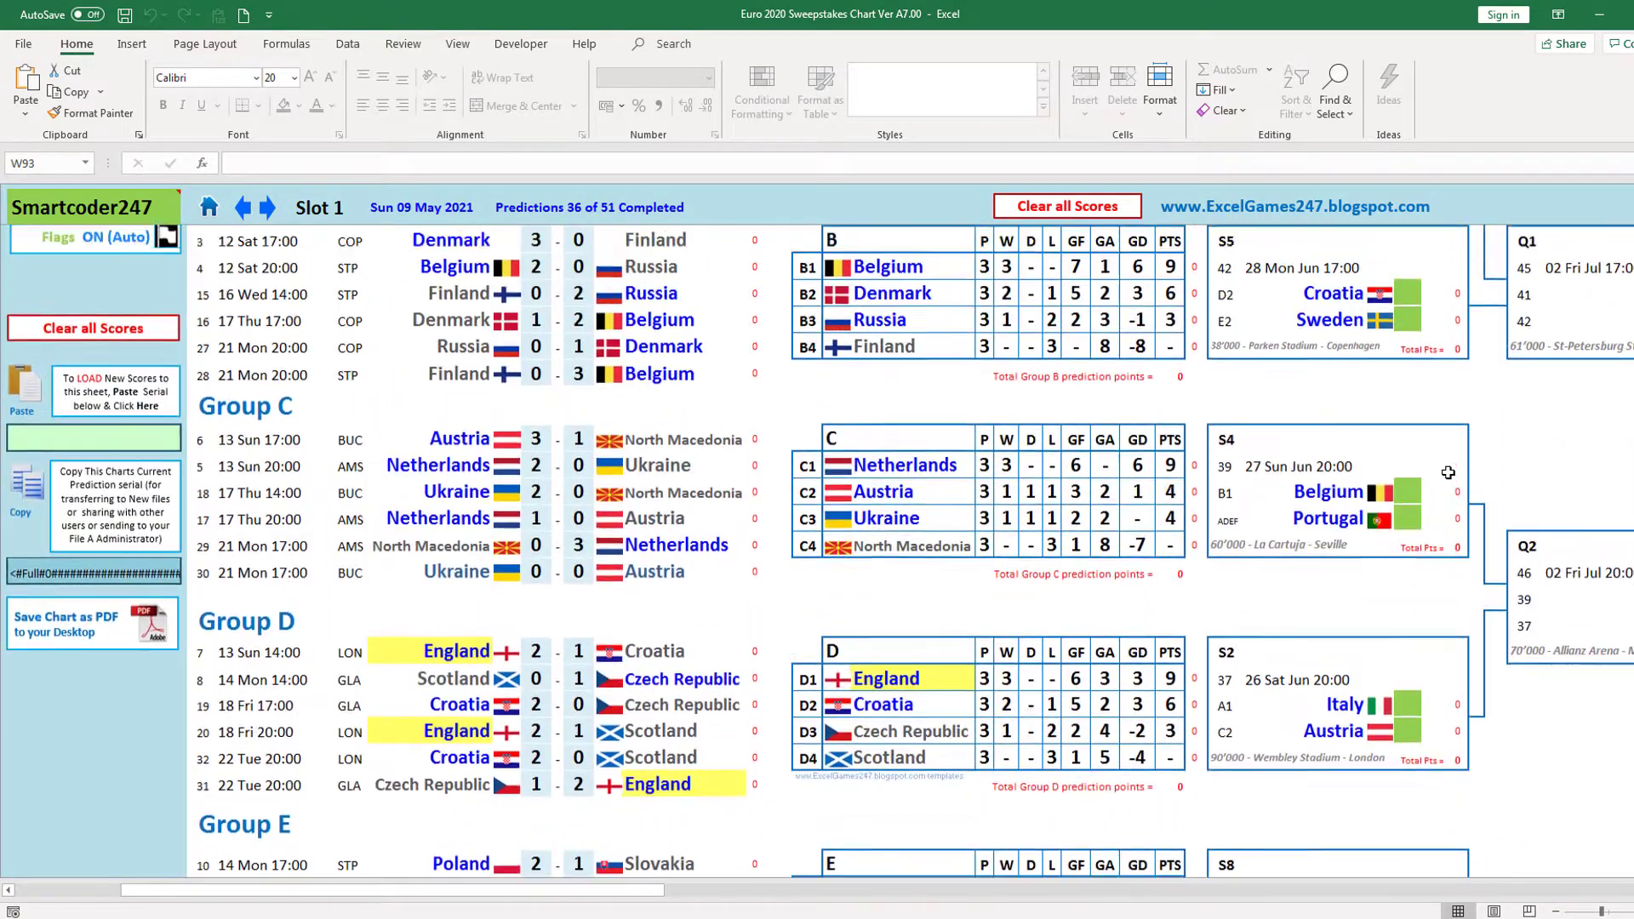
scroll(1447, 471, up, 3)
scroll(1447, 472, up, 1)
scroll(776, 871, right, 5)
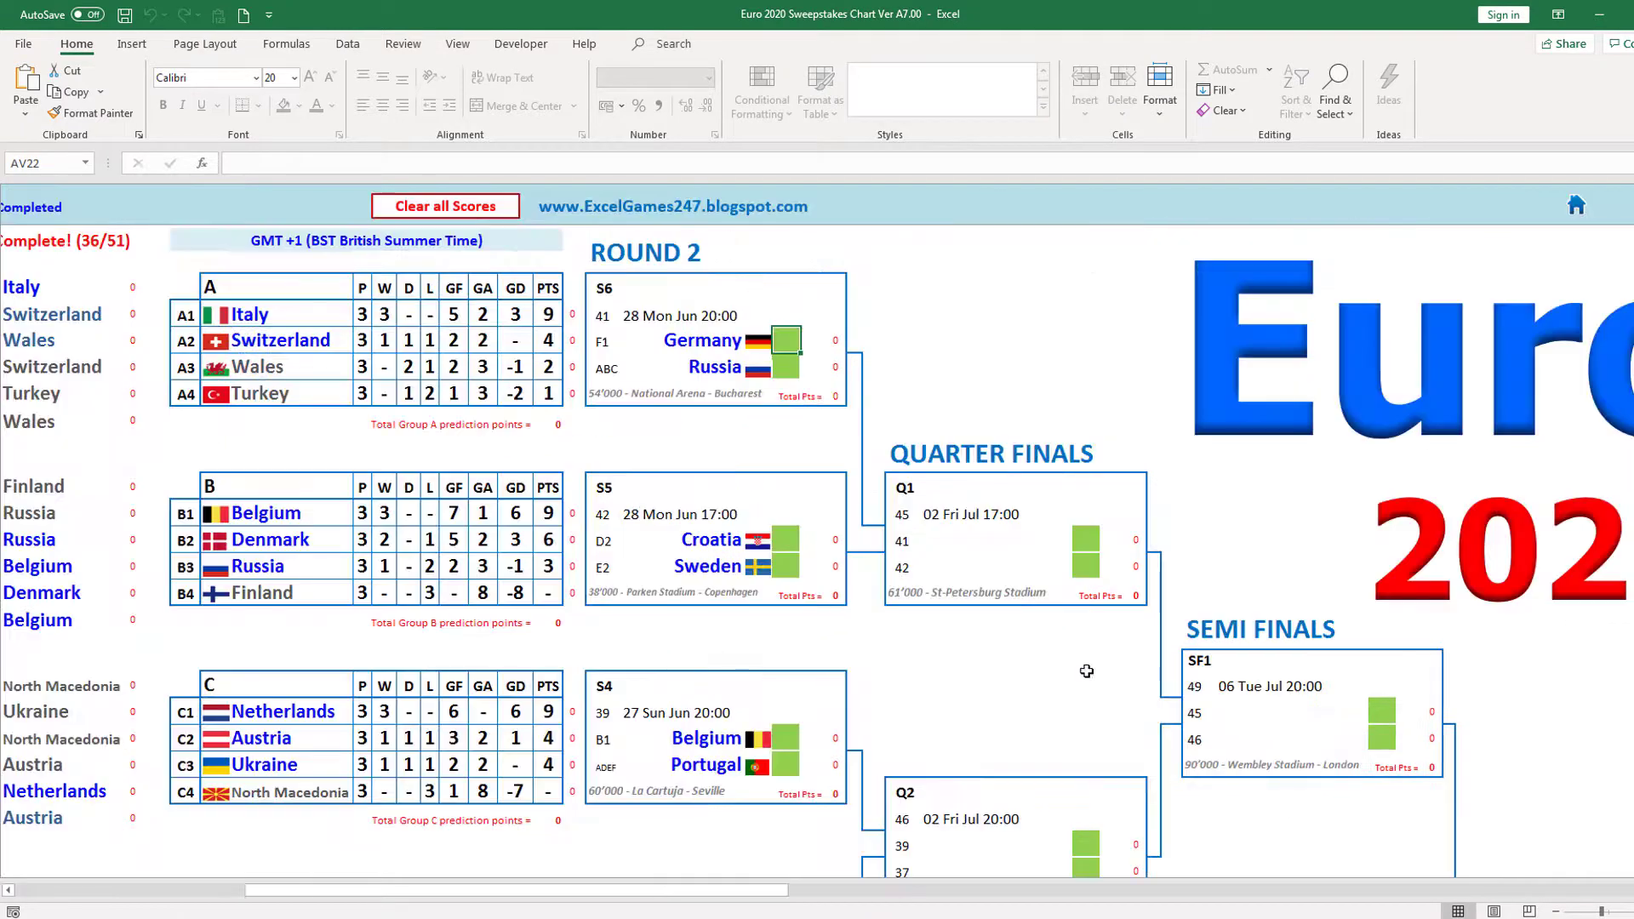
scroll(777, 907, right, 1)
scroll(751, 603, right, 1)
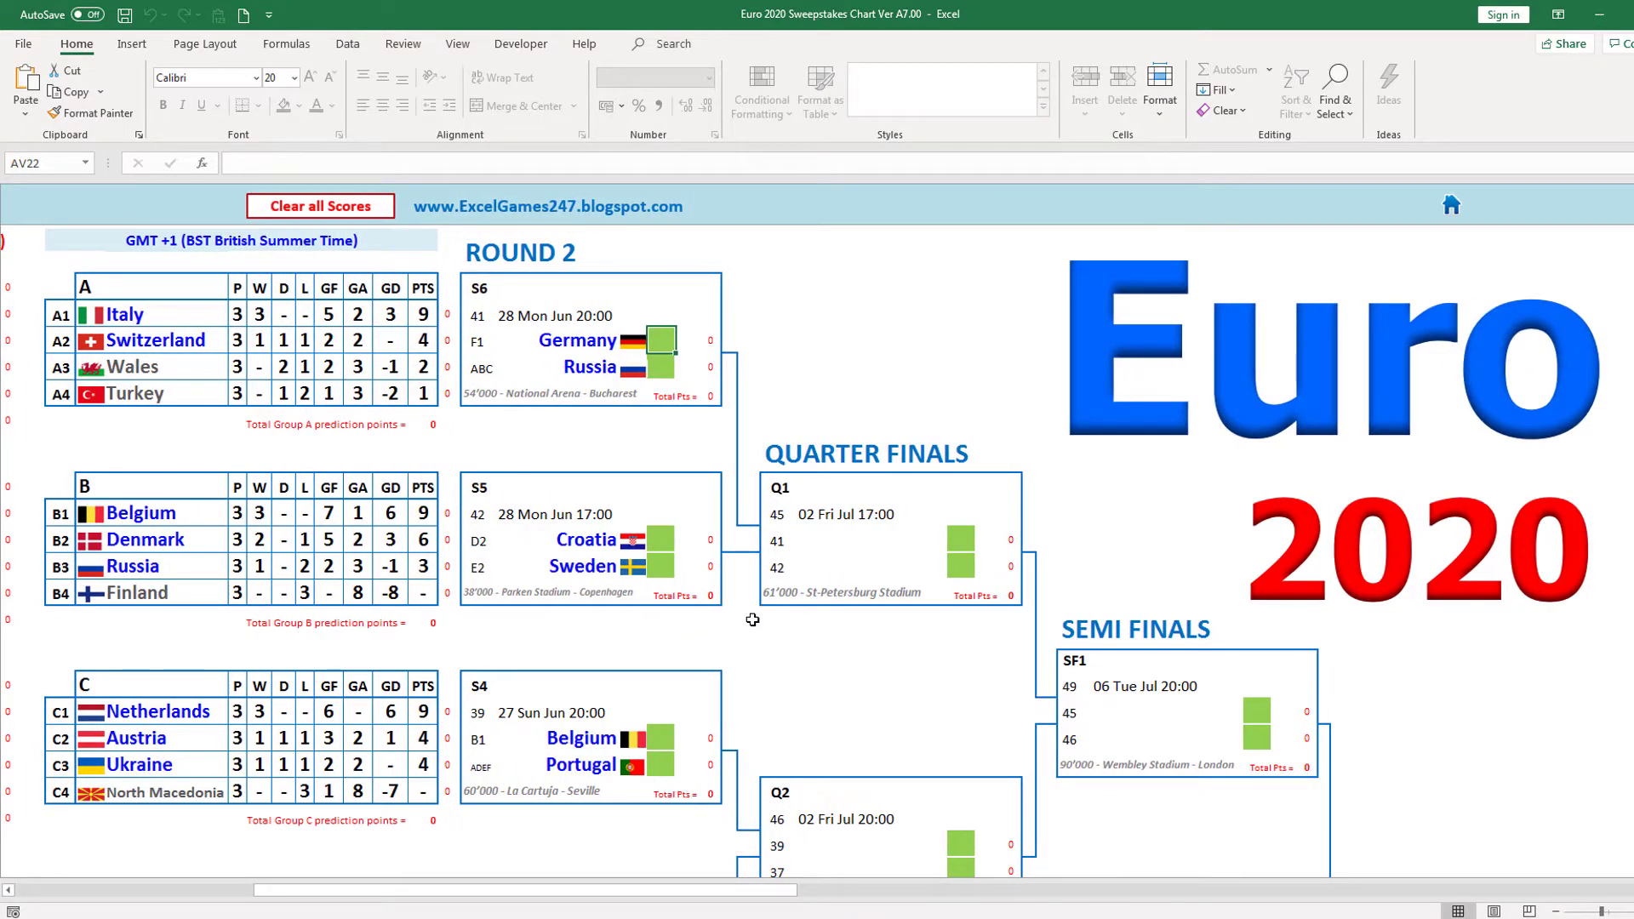
- Enter Round 2 scores Germany 2-0 Russia, Croatia 1-0 Sweden, Belgium 2-1 Portugal, Italy 2-0 Austria
text(2)
key(Return)
text(0)
key(Return)
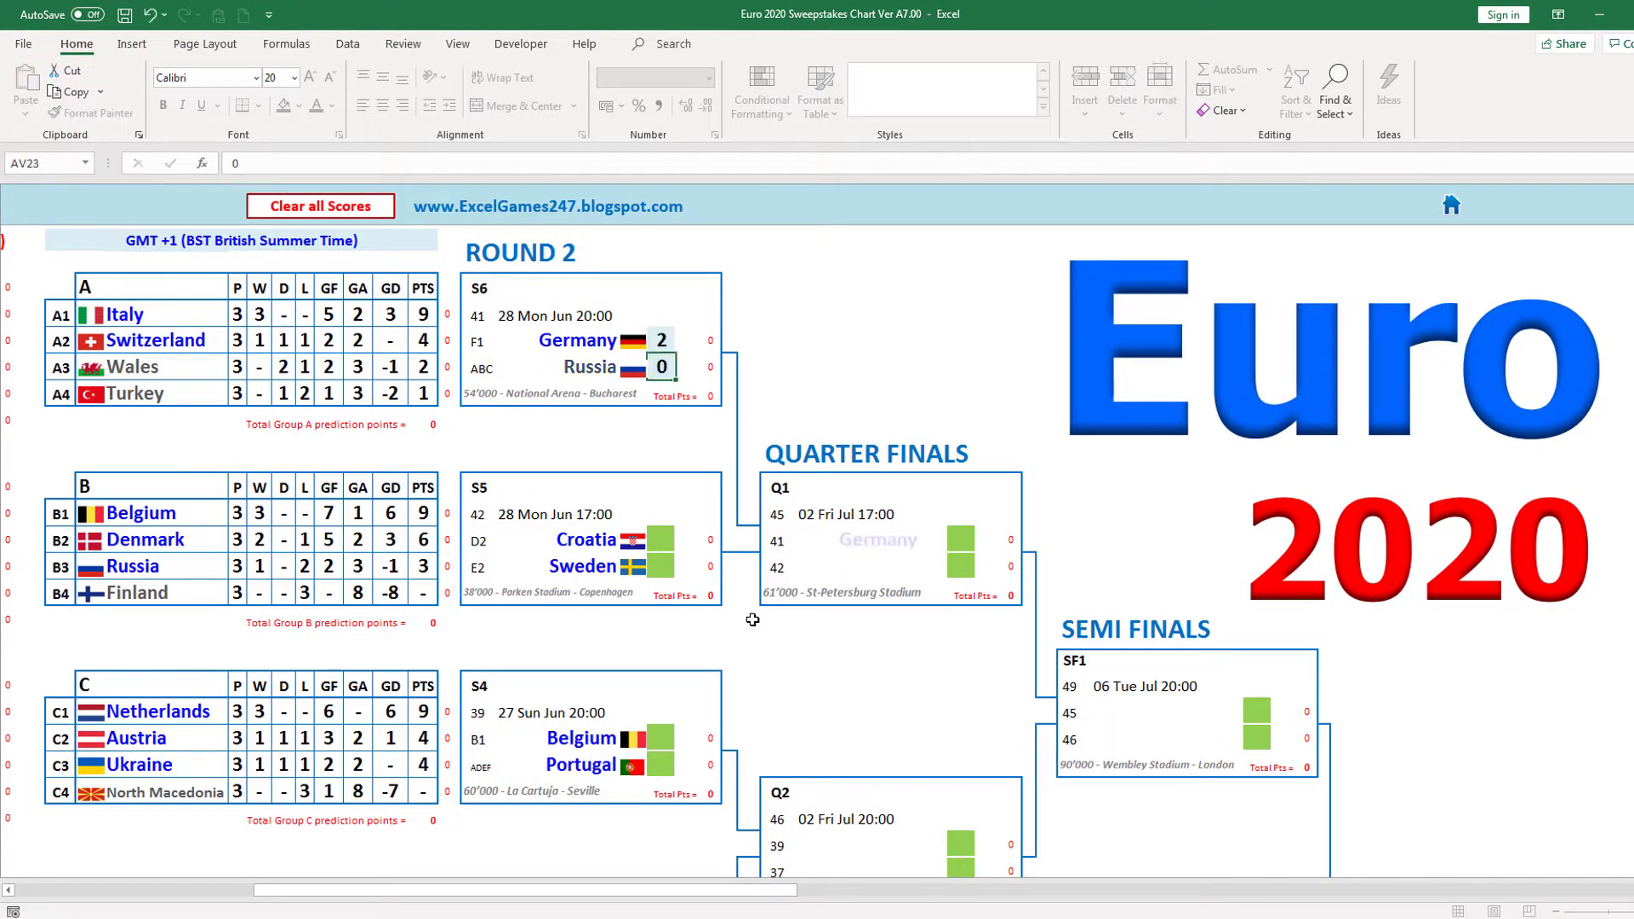
text(1)
key(Return)
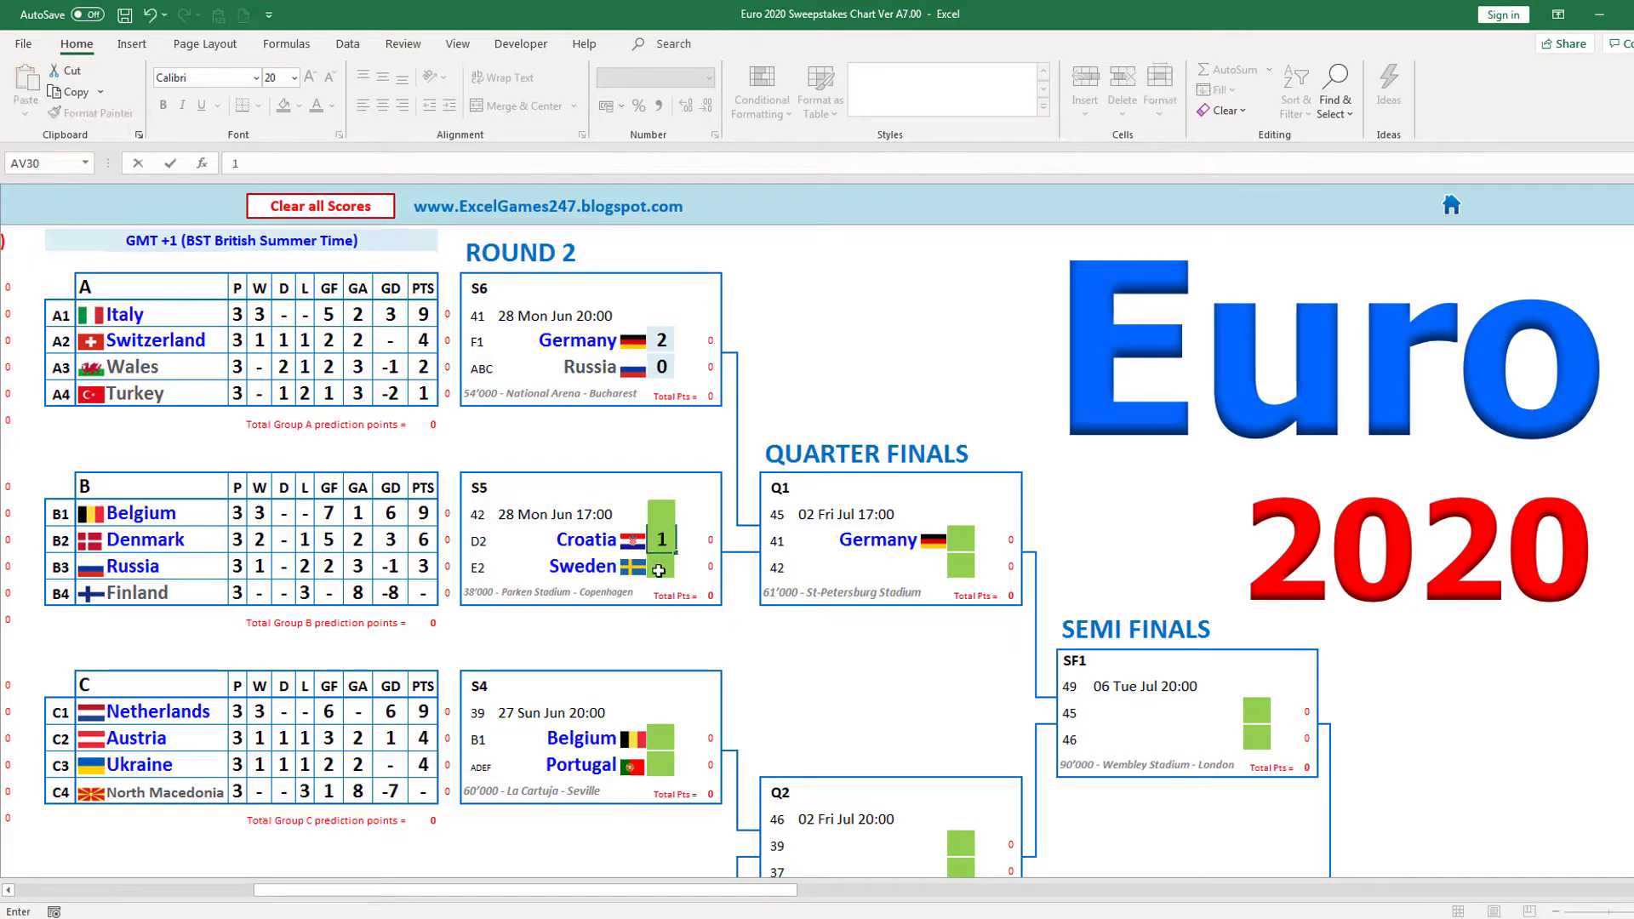
text(0)
key(Return)
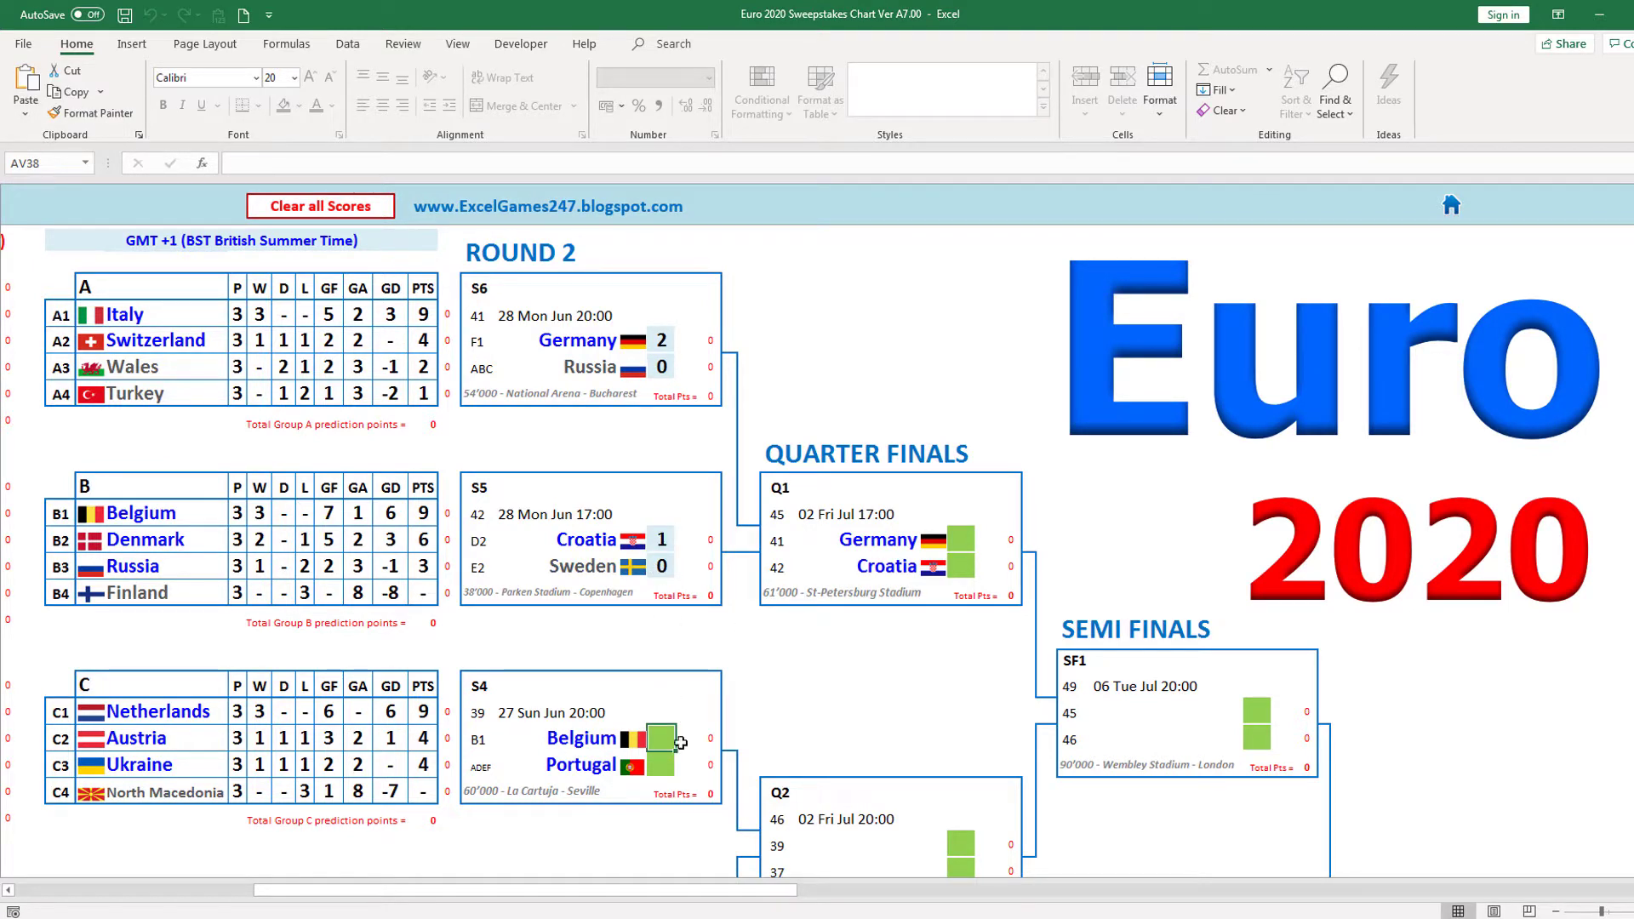
text(2)
key(Return)
text(1)
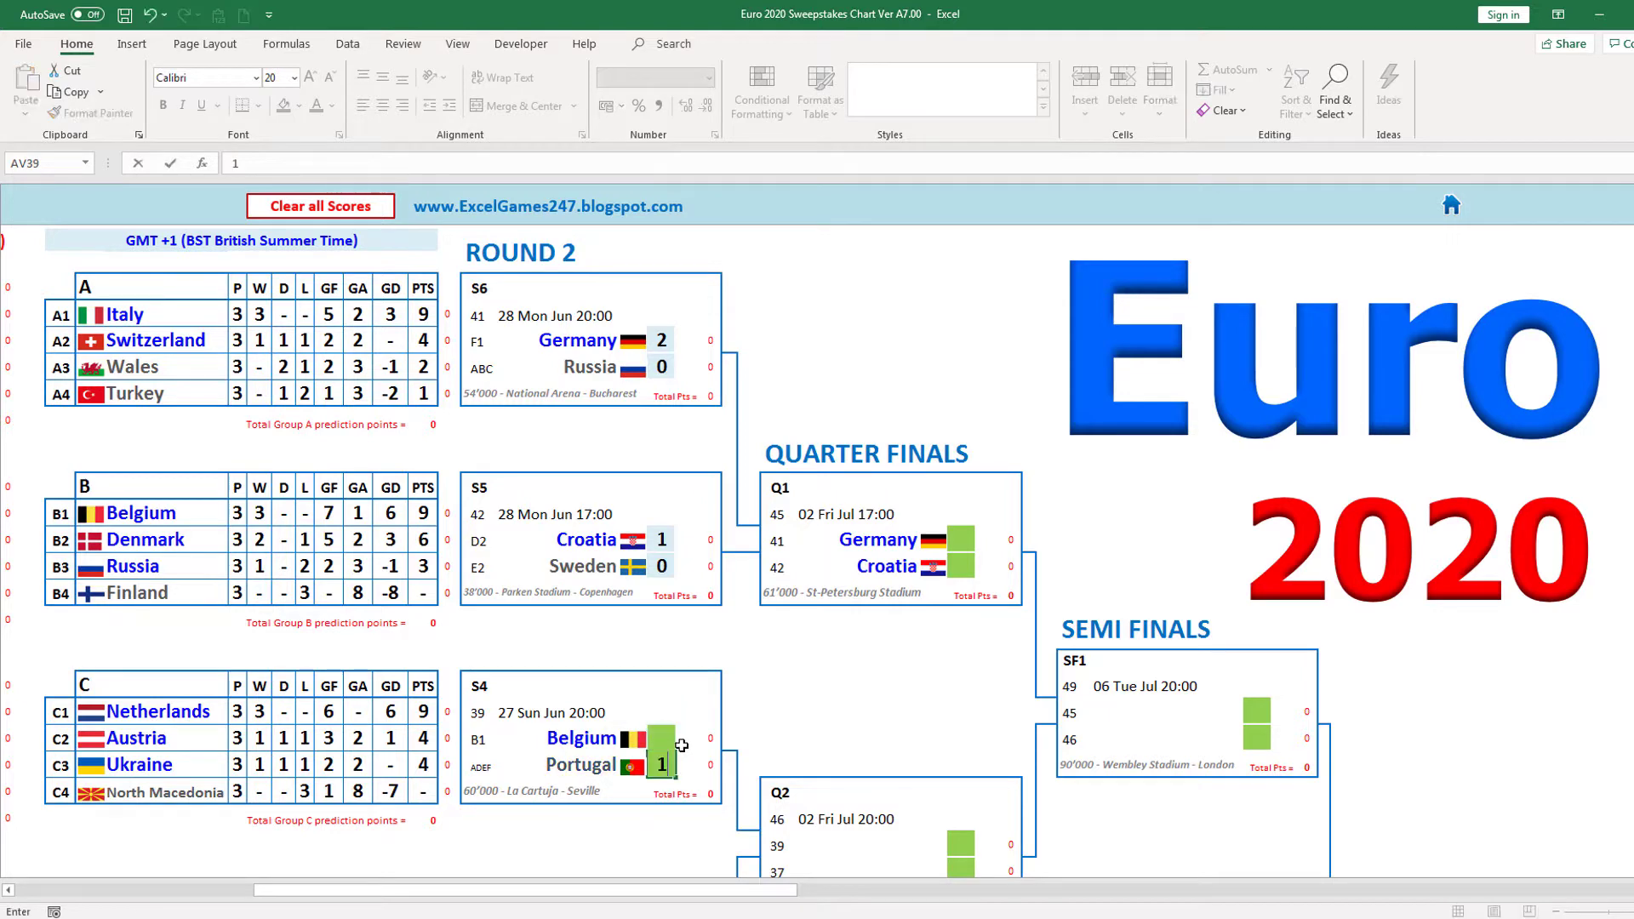
key(Return)
text(2)
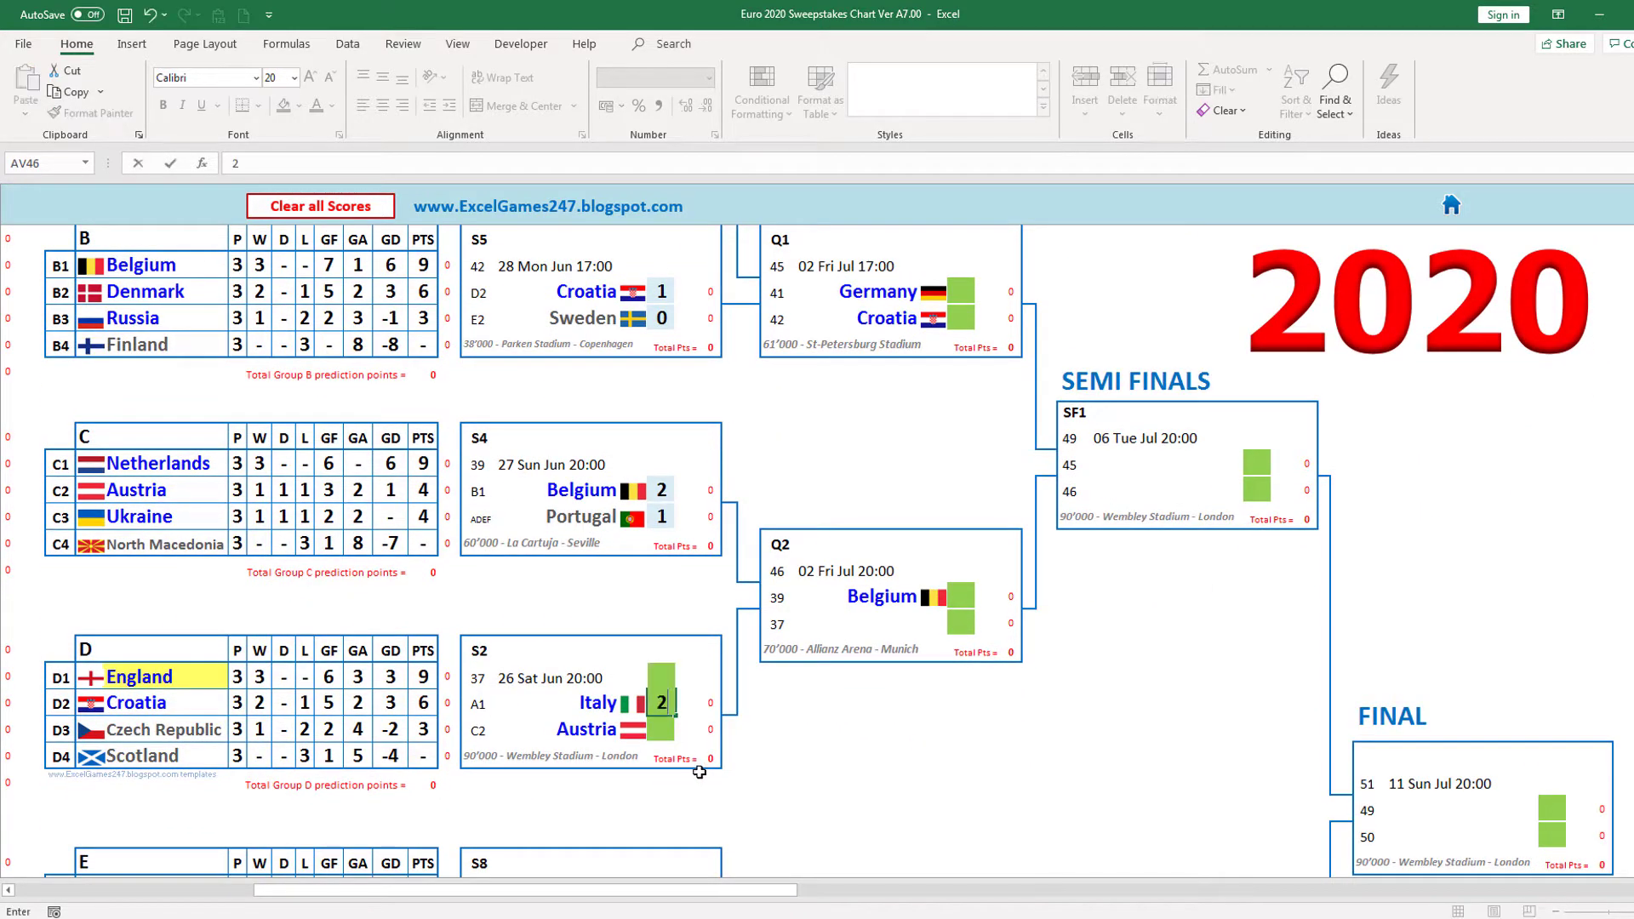
key(Return)
text(0)
key(Return)
- Enter Round 2 scores Spain 1-0 Ukraine, England 1-2 France and Netherlands 3-1 Poland
scroll(789, 686, up, 2)
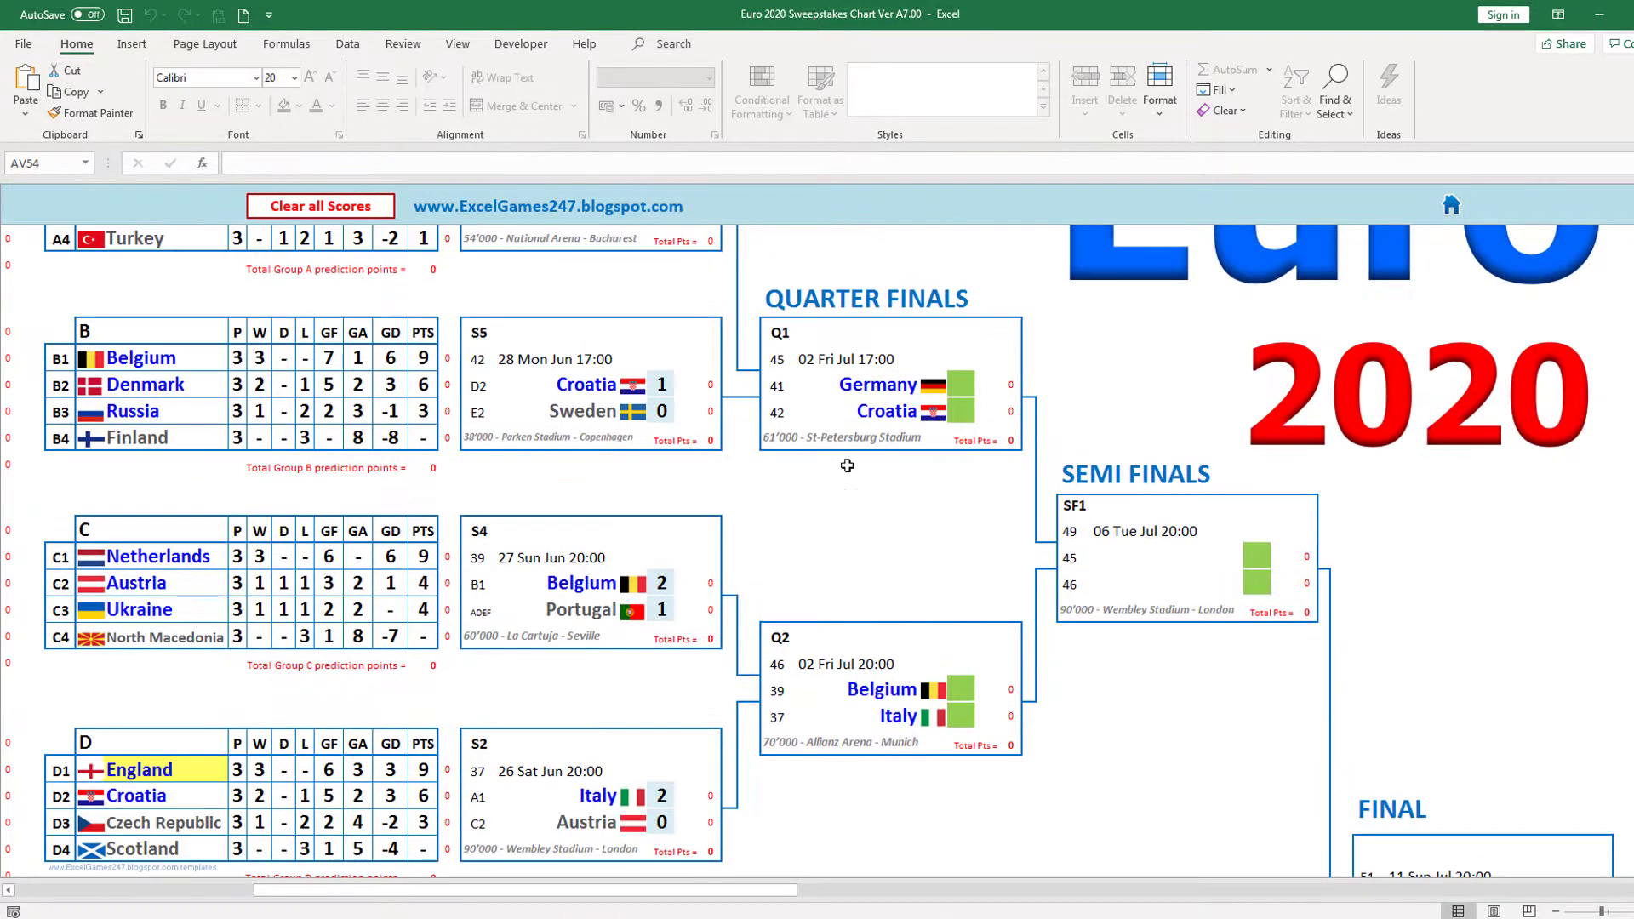
scroll(916, 796, up, 1)
scroll(916, 797, down, 1)
scroll(889, 769, down, 4)
scroll(889, 770, down, 5)
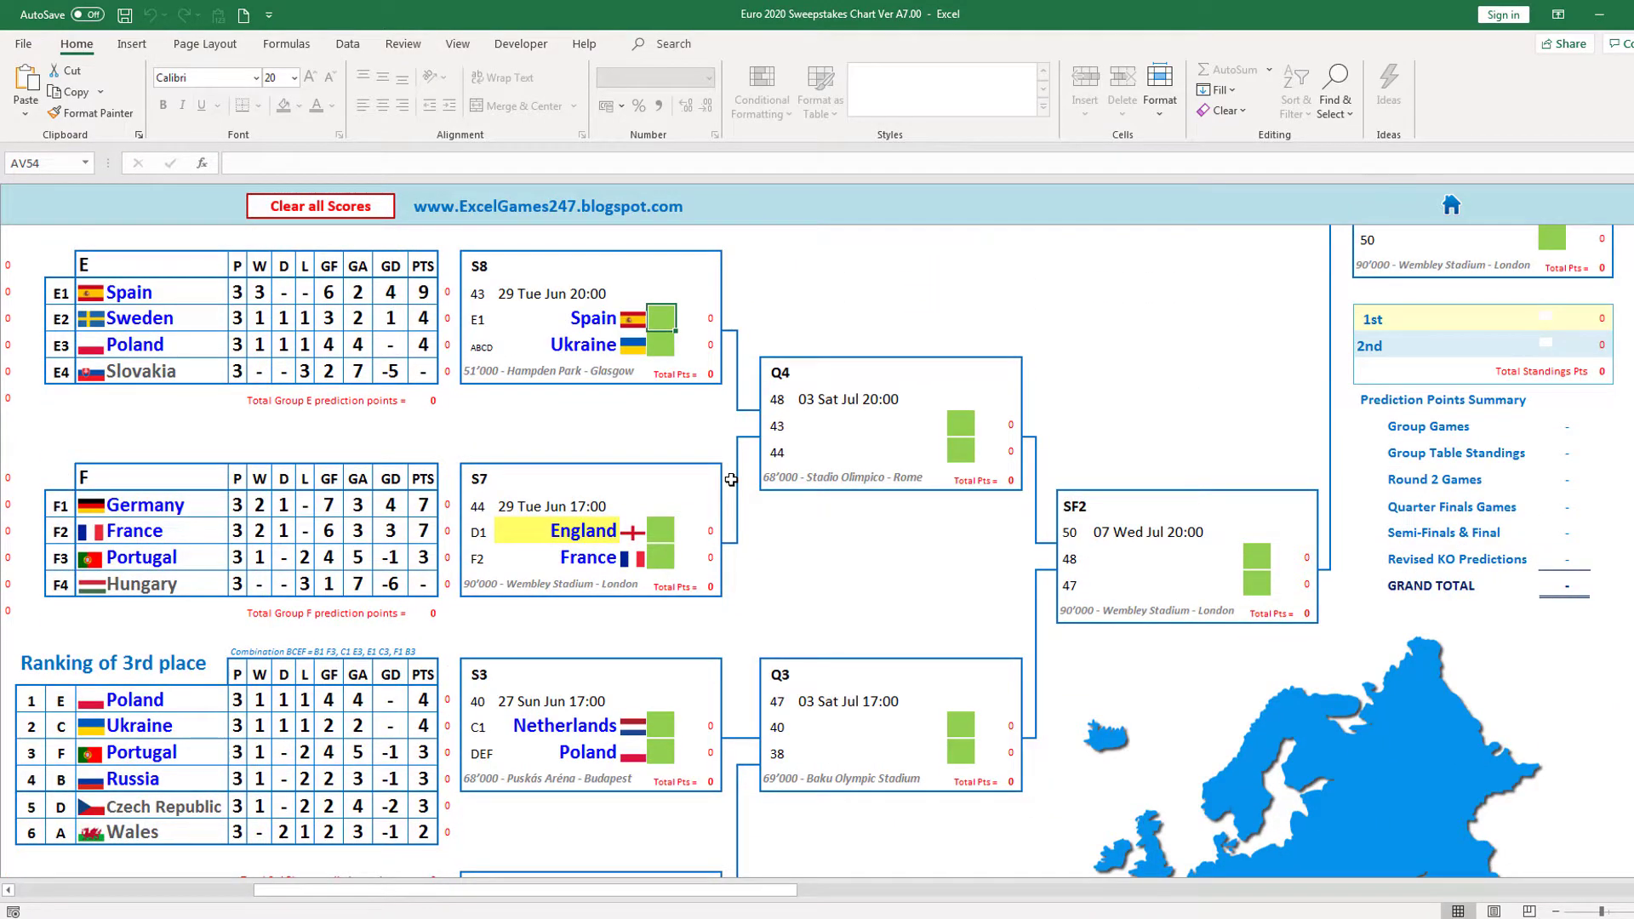
text(1)
key(Return)
text(0)
key(Return)
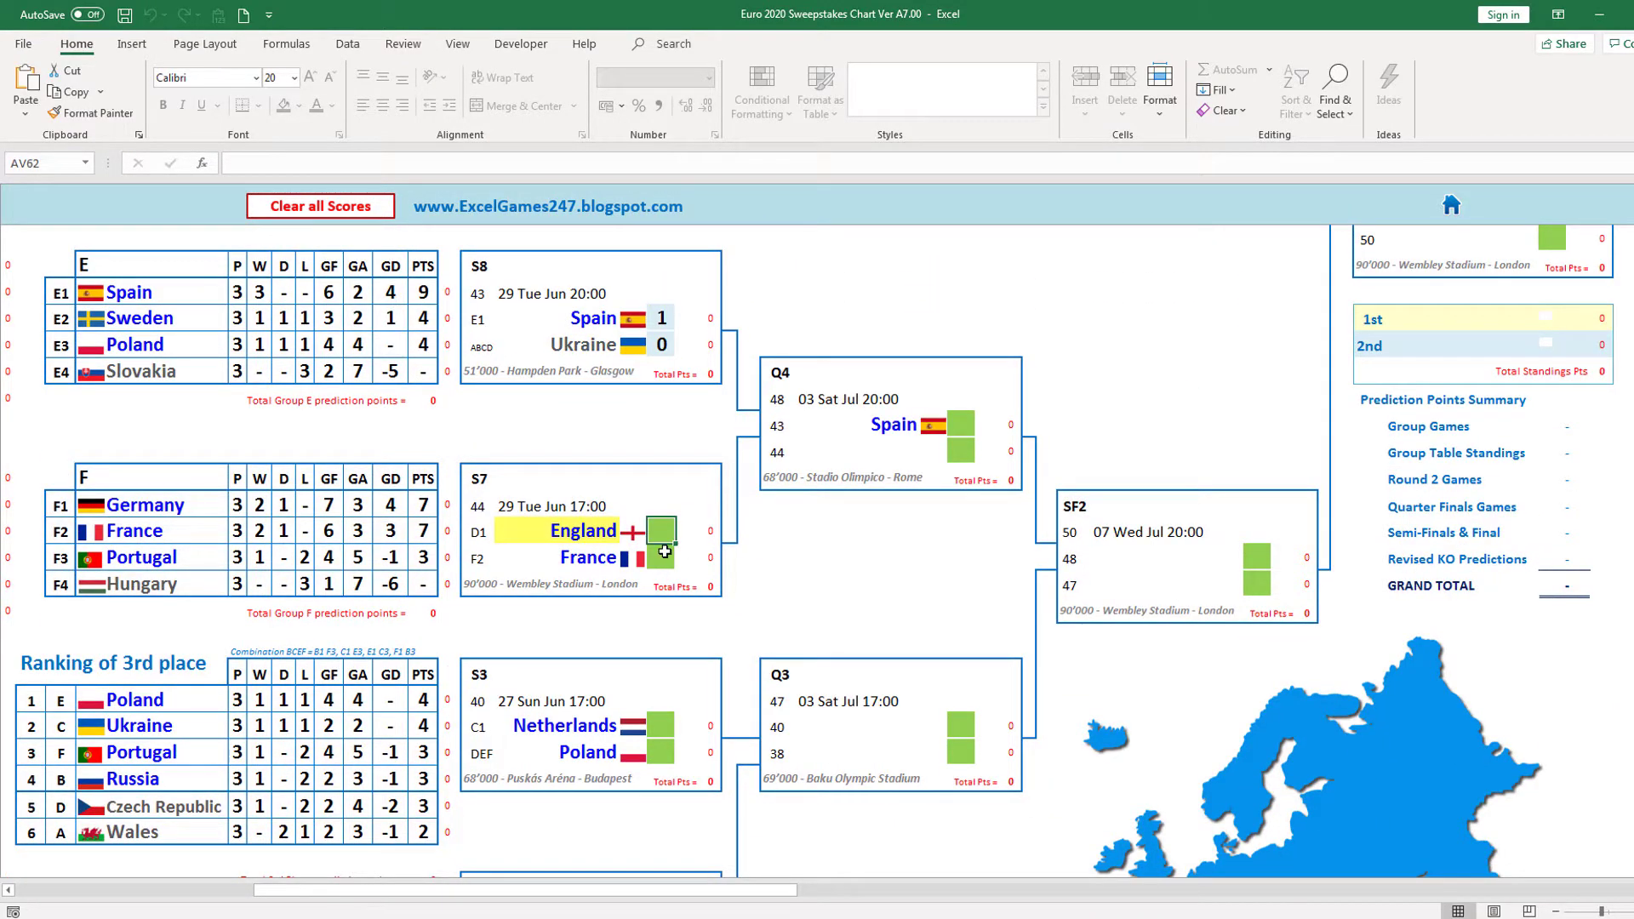
text(1)
key(Return)
text(2)
key(Return)
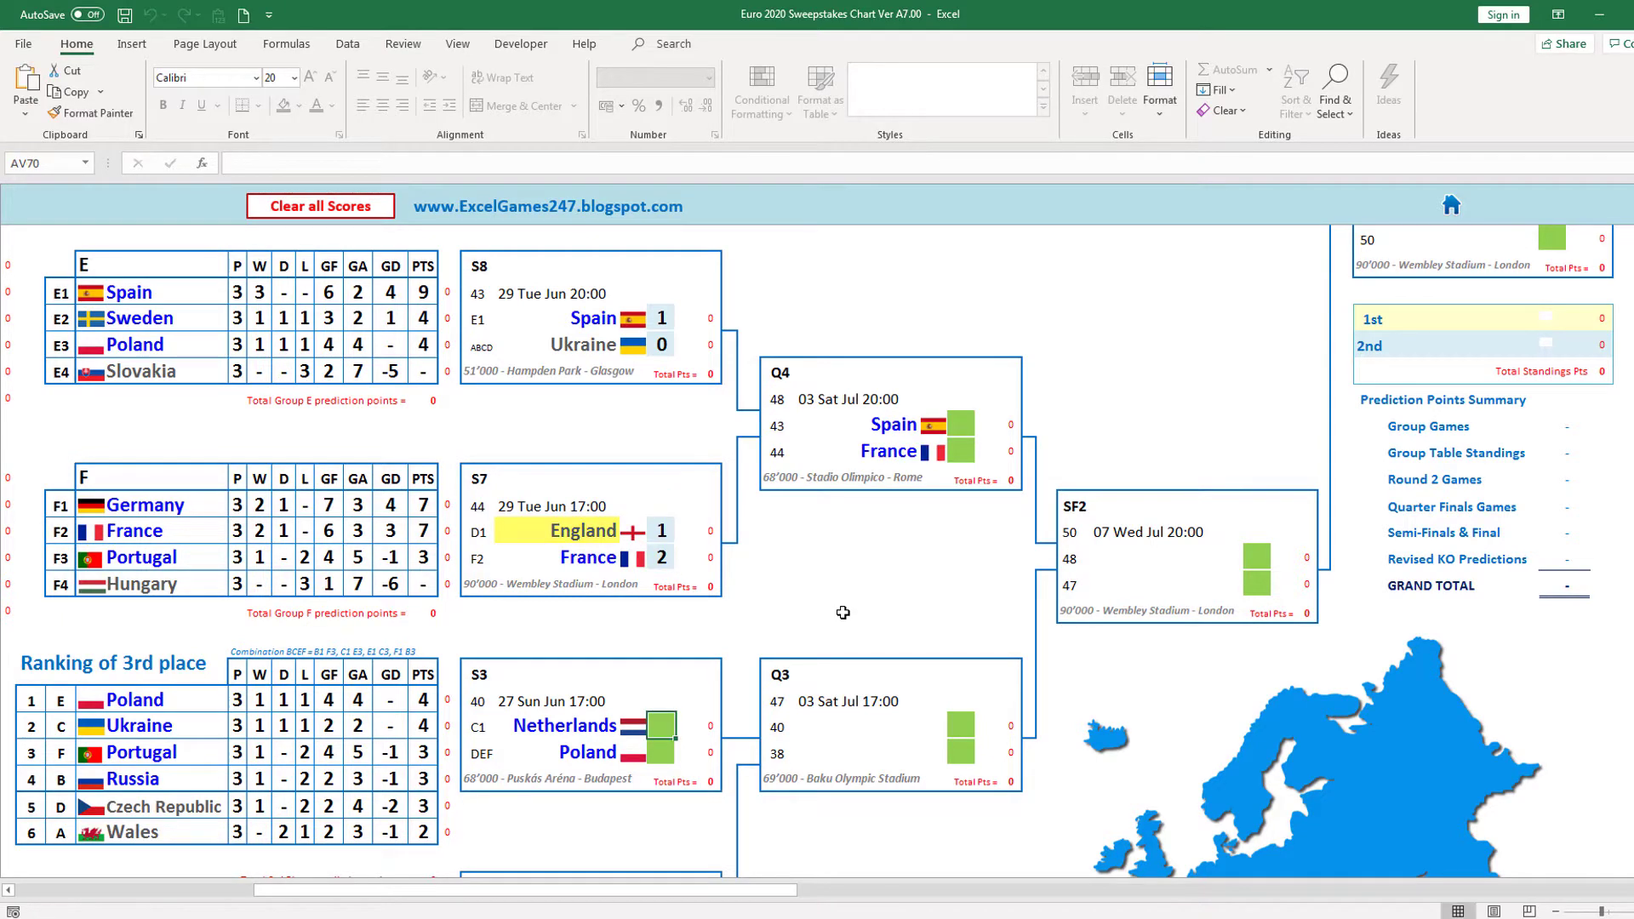
scroll(665, 730, down, 1)
scroll(667, 715, down, 1)
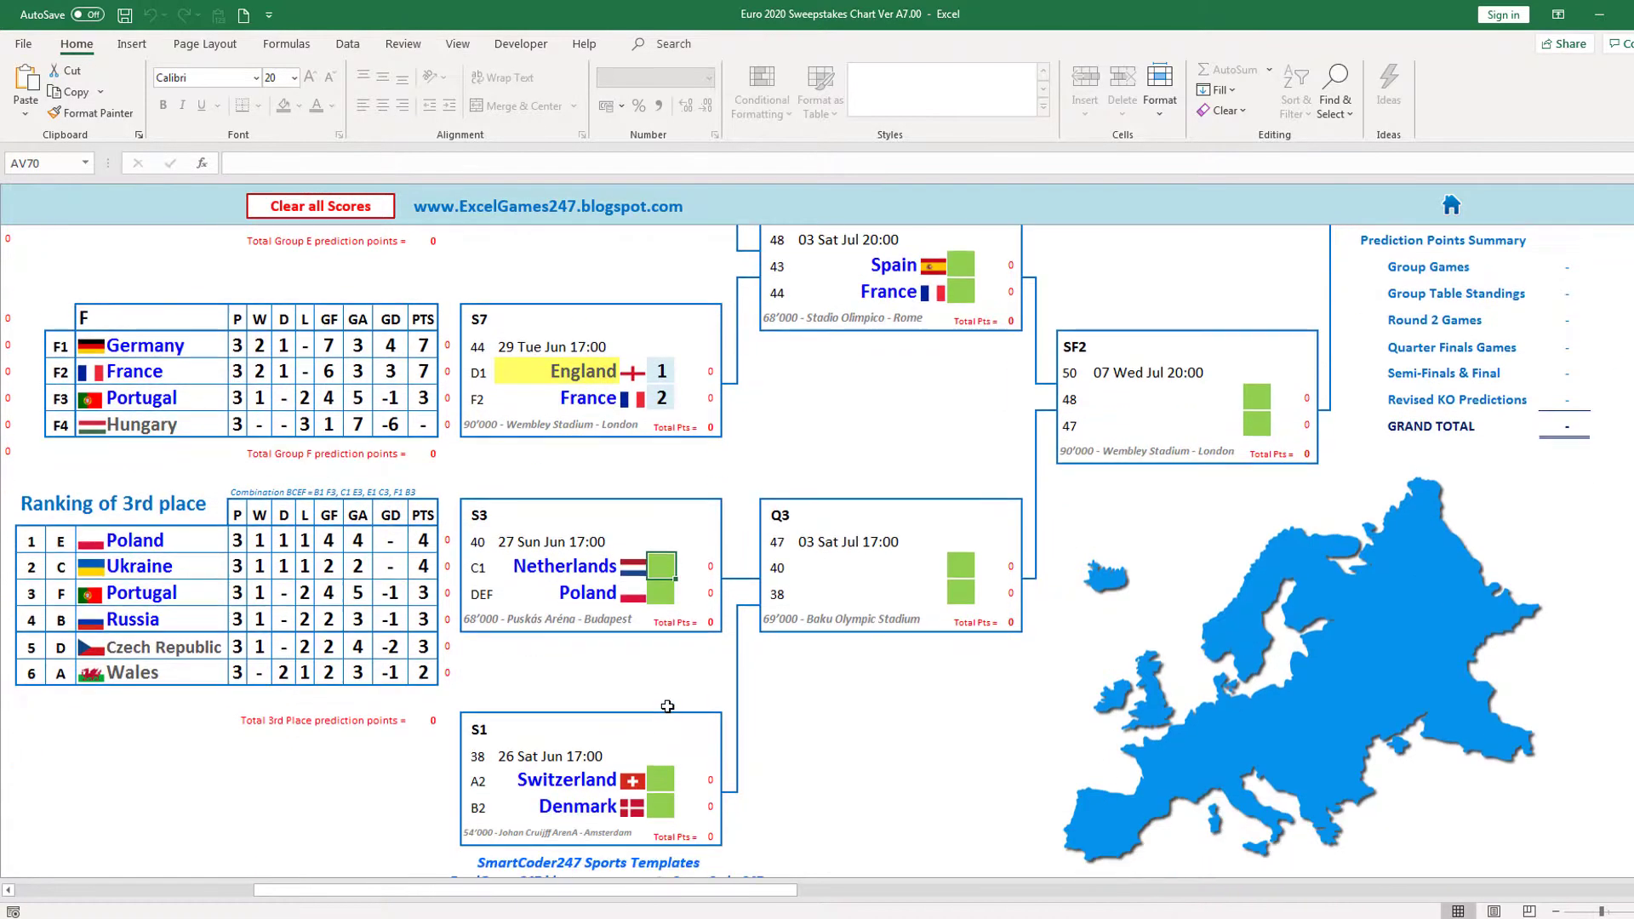
text(3)
key(Return)
text(1)
key(Return)
- Record Switzerland 1-1 Denmark with Denmark winning 5-4 on penalties
scroll(672, 752, down, 1)
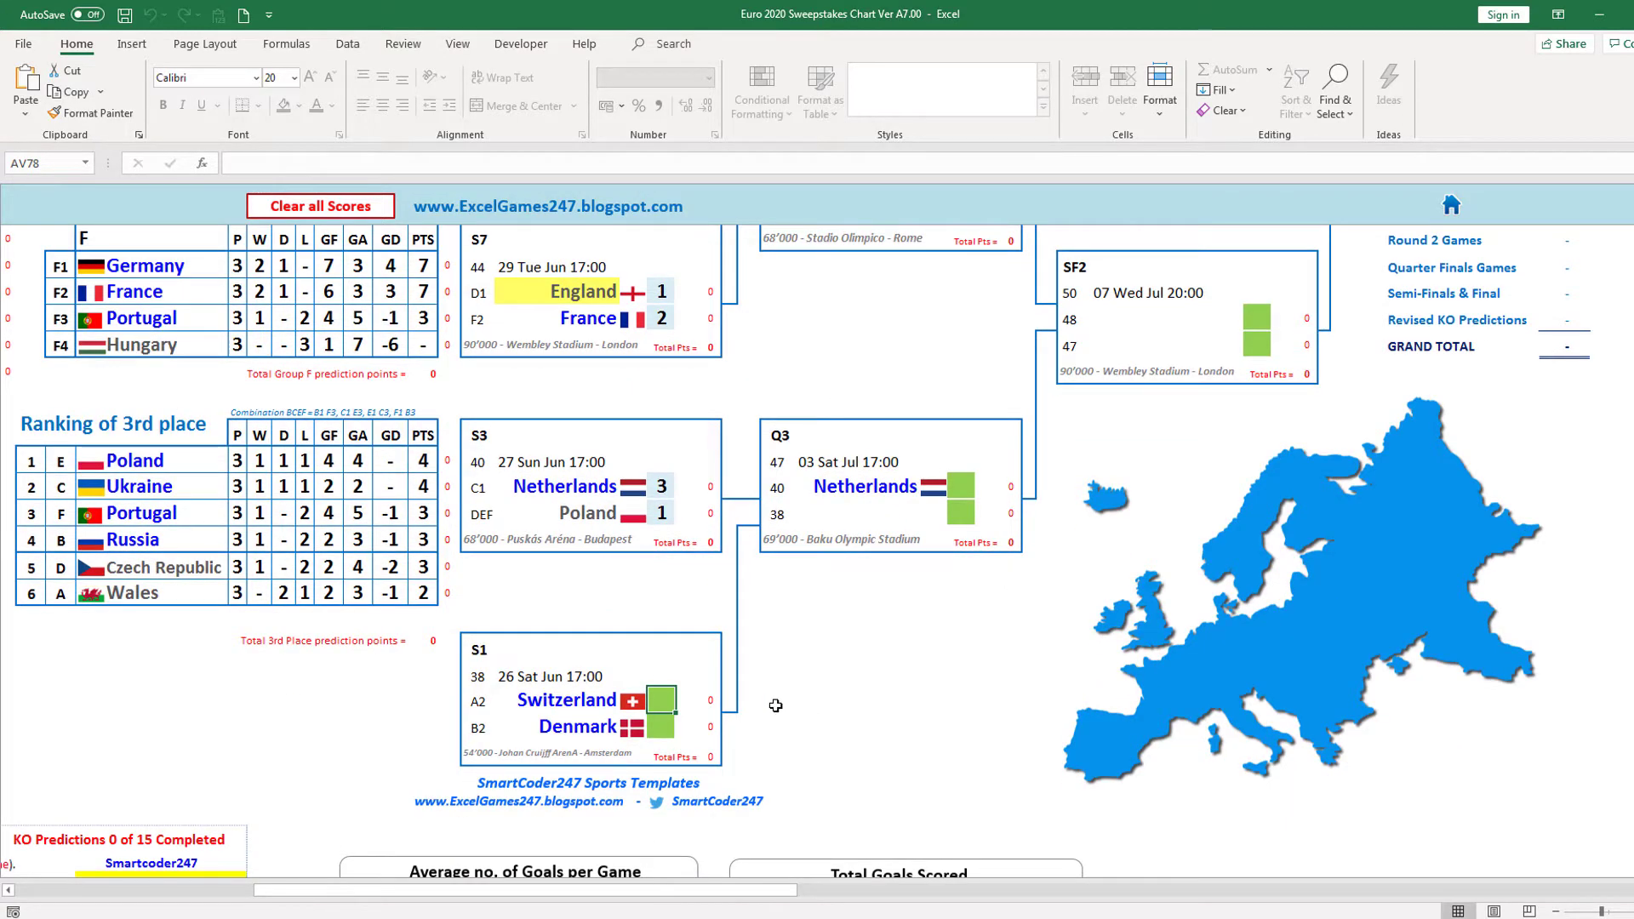
text(1)
key(Return)
text(1)
scroll(775, 705, up, 1)
click(687, 754)
text(4)
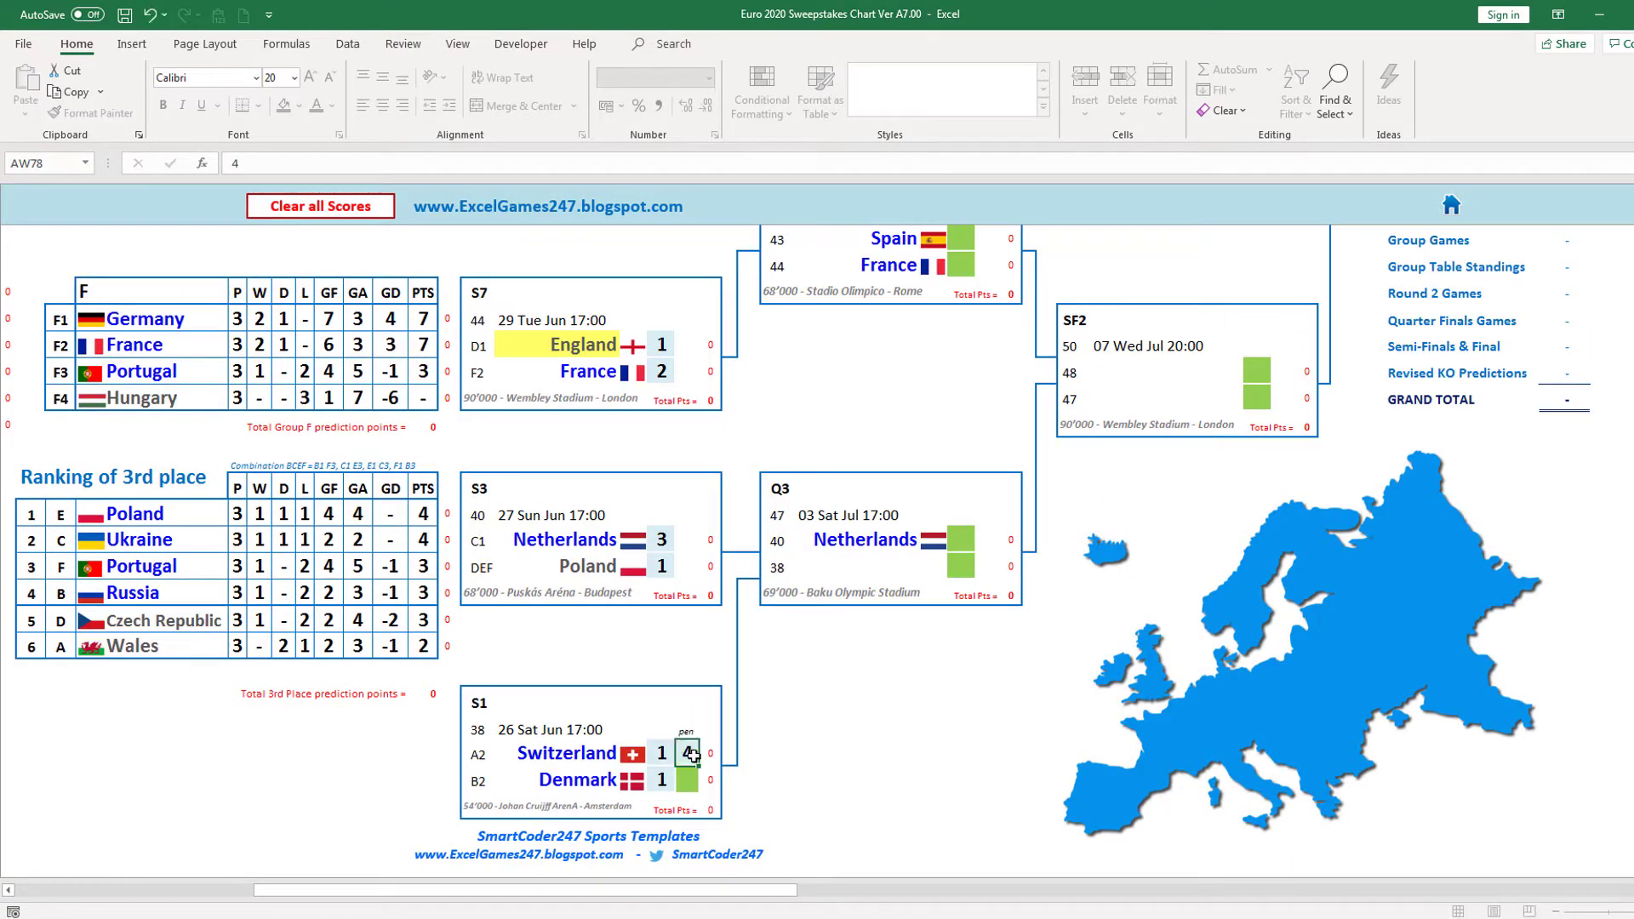
key(Return)
text(5)
key(Return)
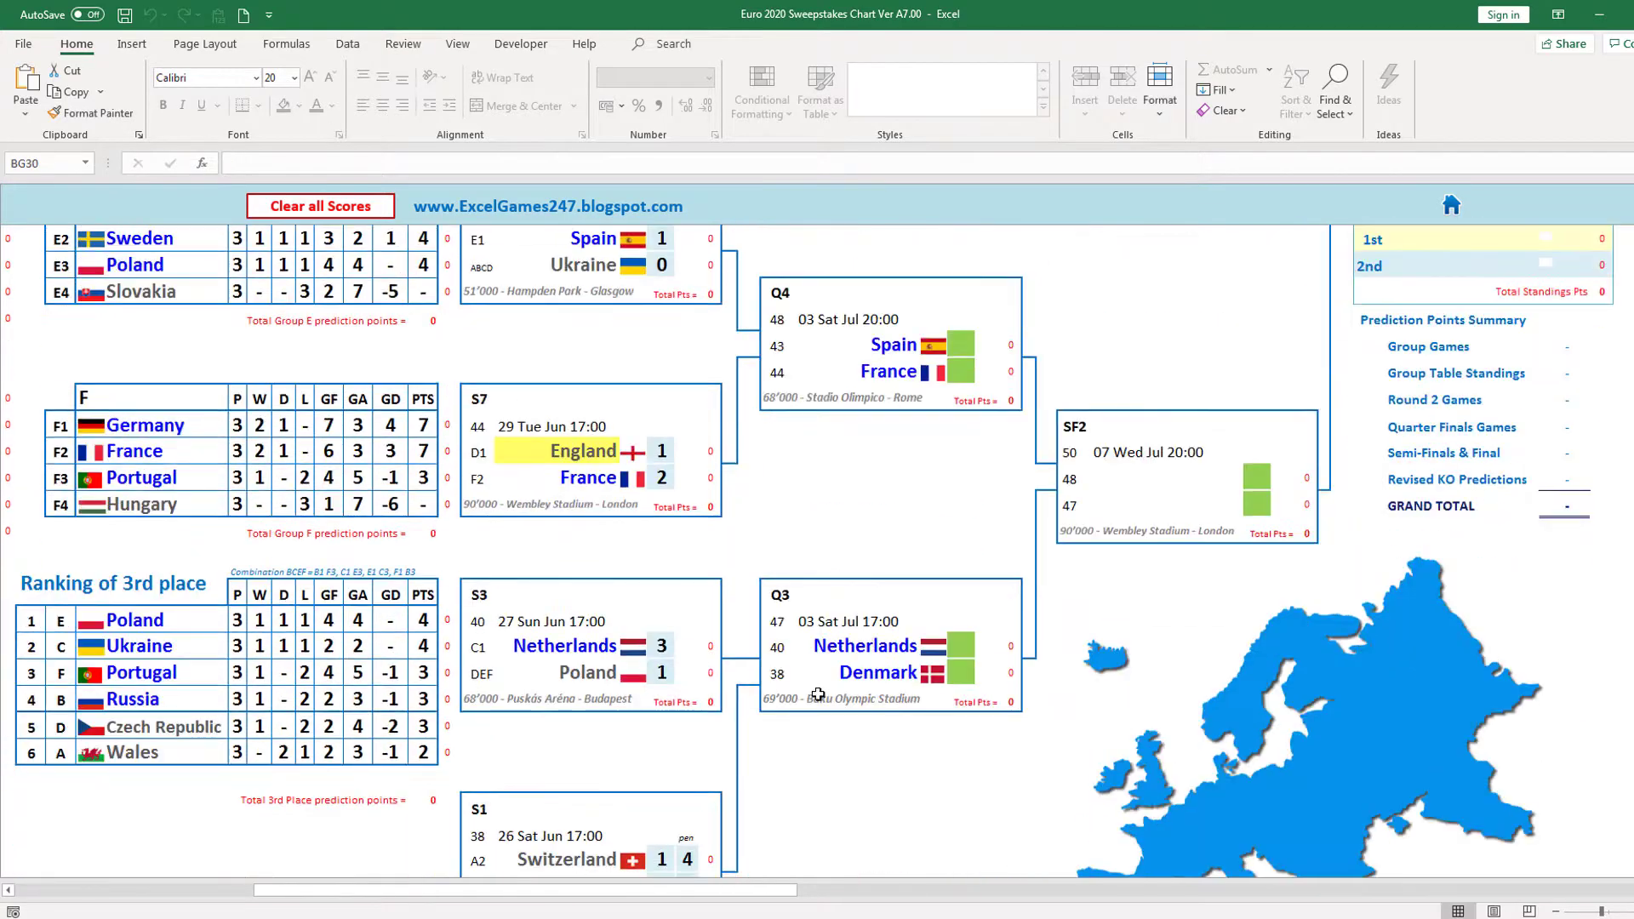
scroll(923, 472, up, 2)
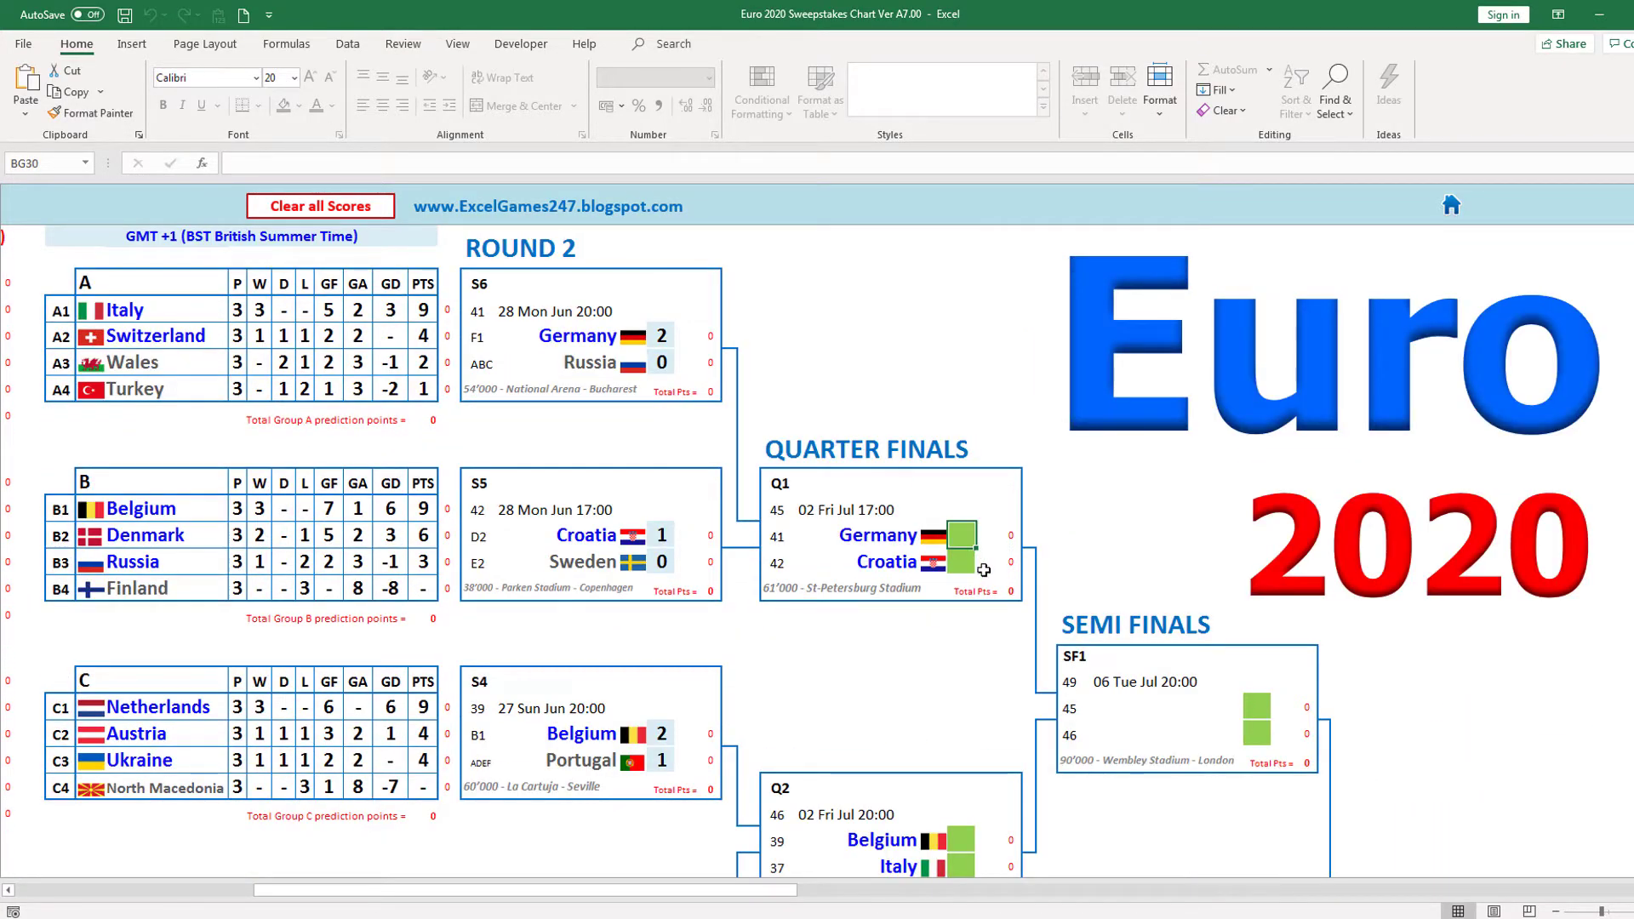
- Enter Germany 3–2 Croatia and Belgium 1–0 Italy in the first two quarter-finals
scroll(973, 798, down, 2)
scroll(973, 795, down, 1)
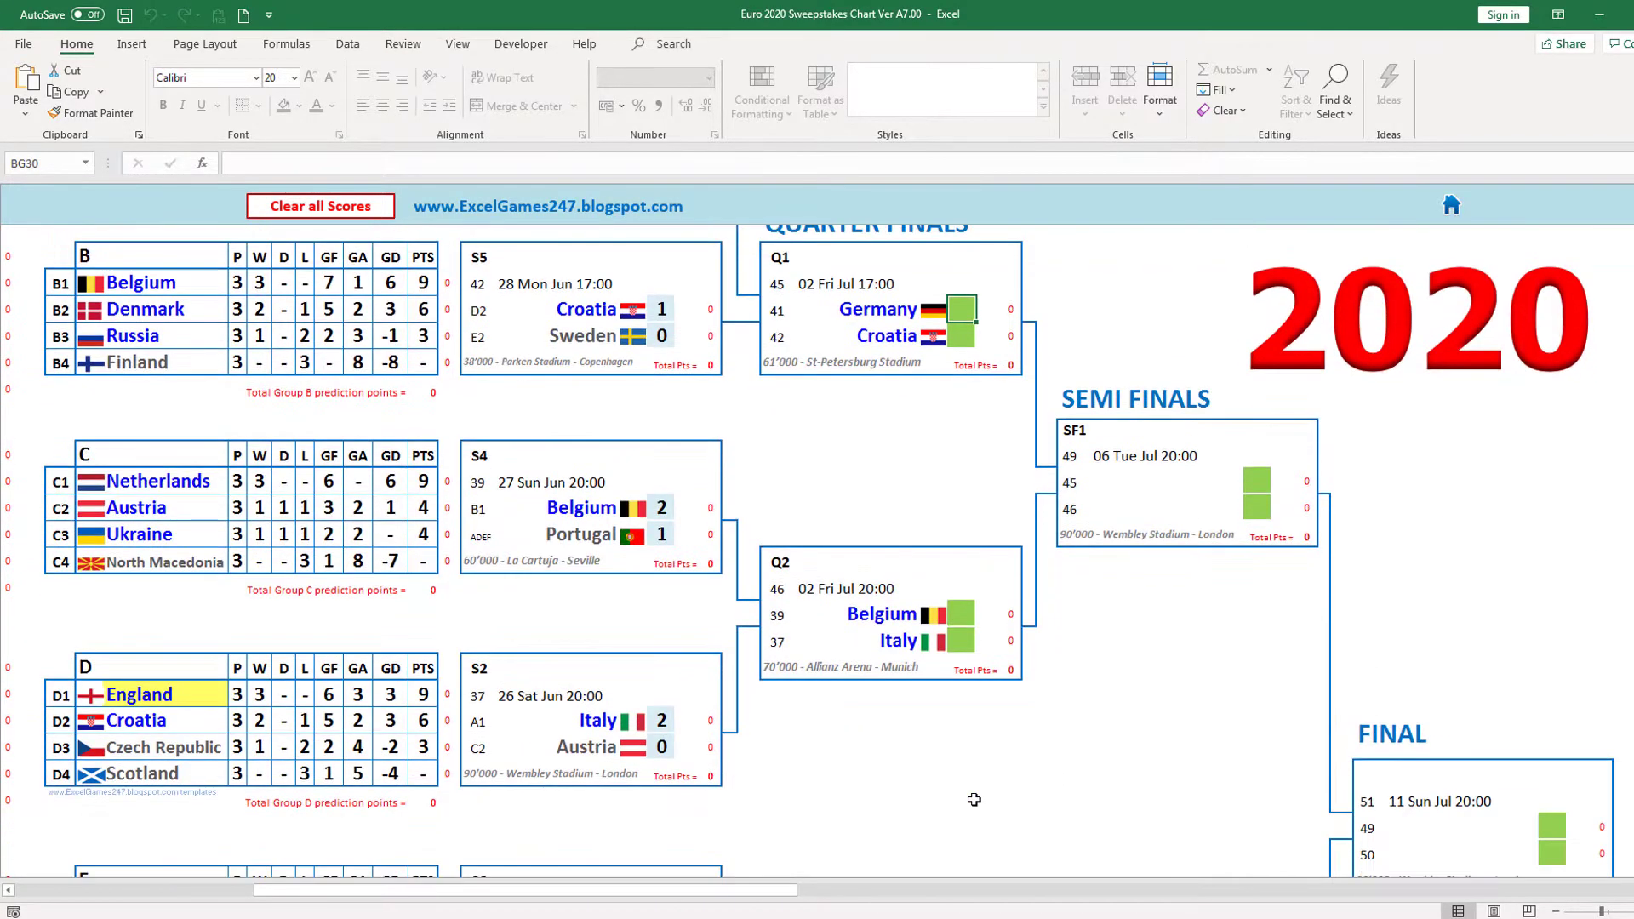
scroll(974, 794, up, 1)
text(3)
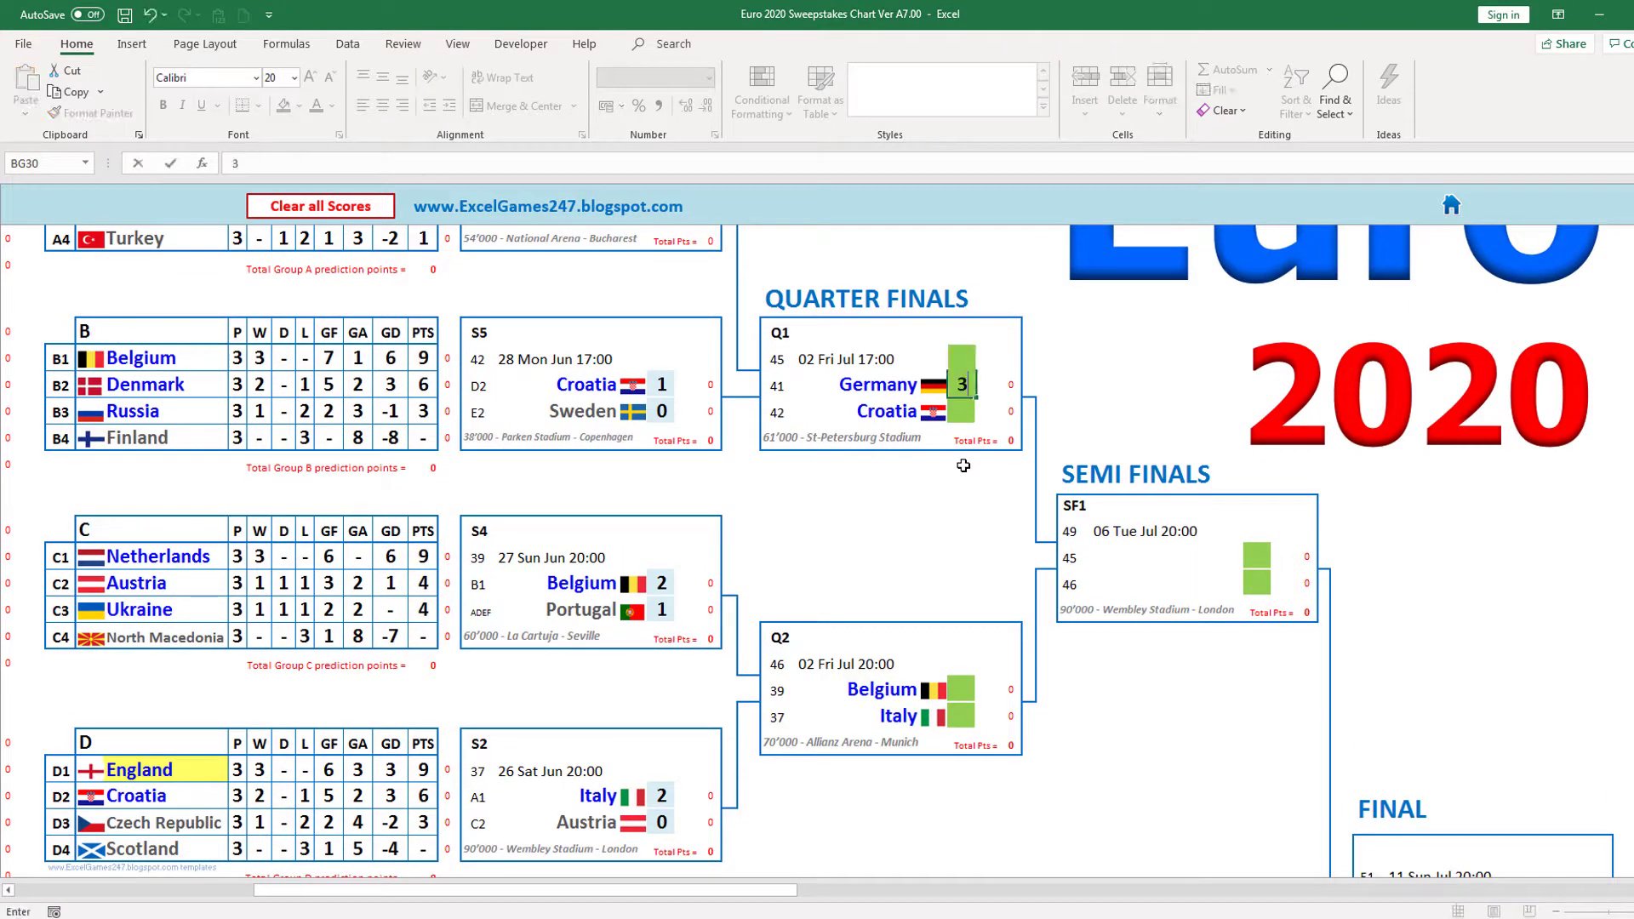
key(Return)
text(2)
key(Return)
scroll(1009, 650, down, 1)
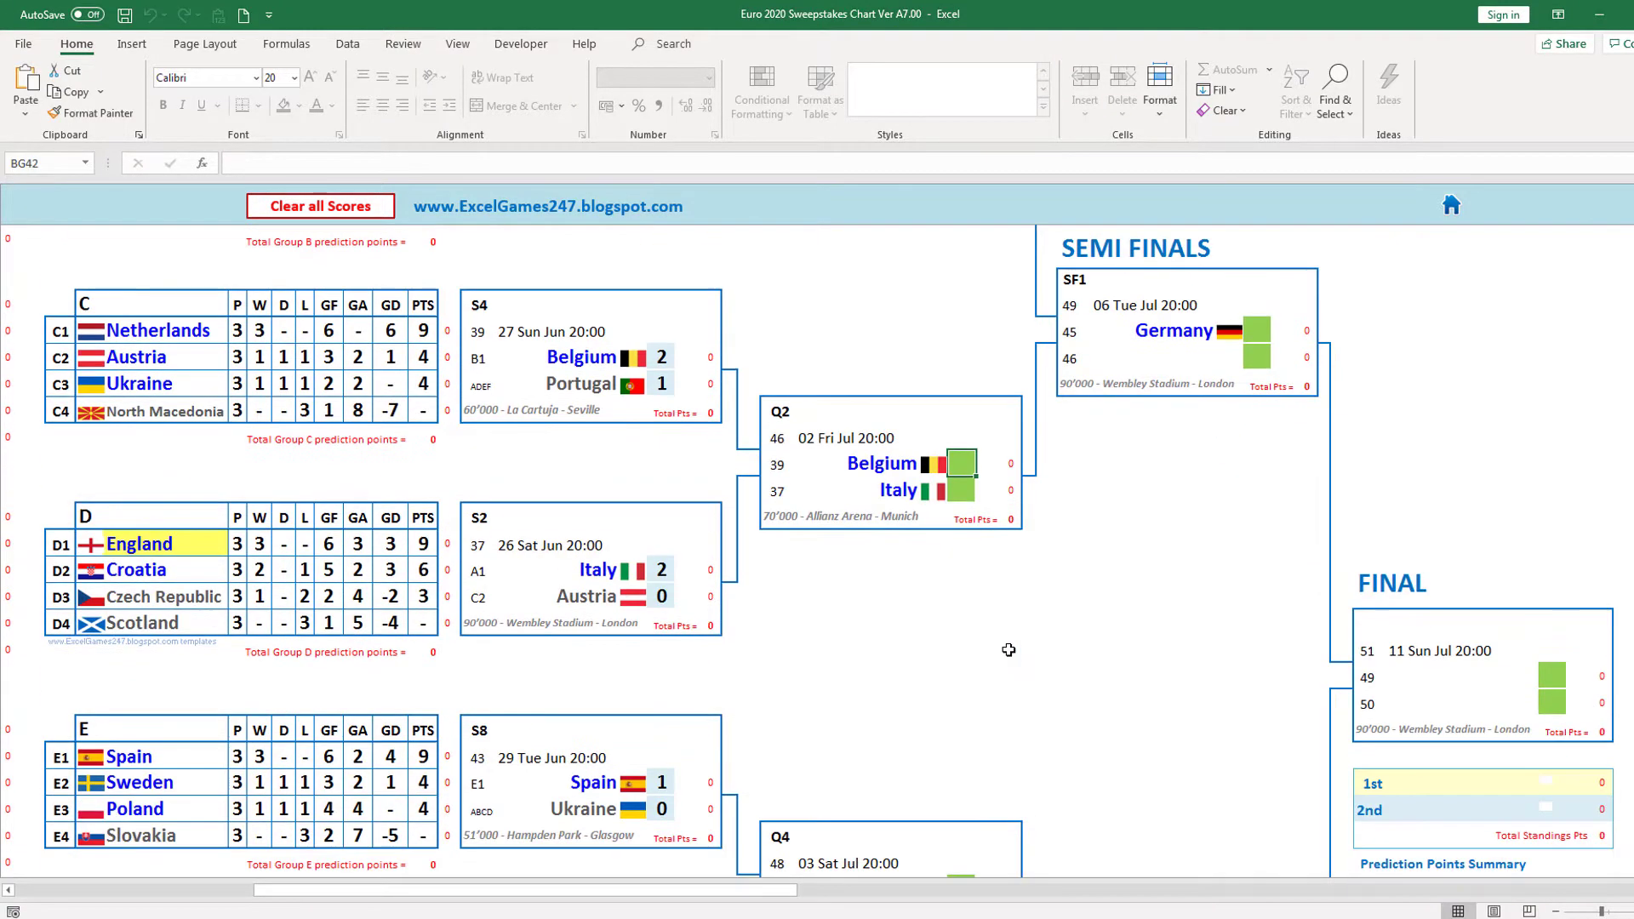
text(1)
key(Return)
text(0)
key(Return)
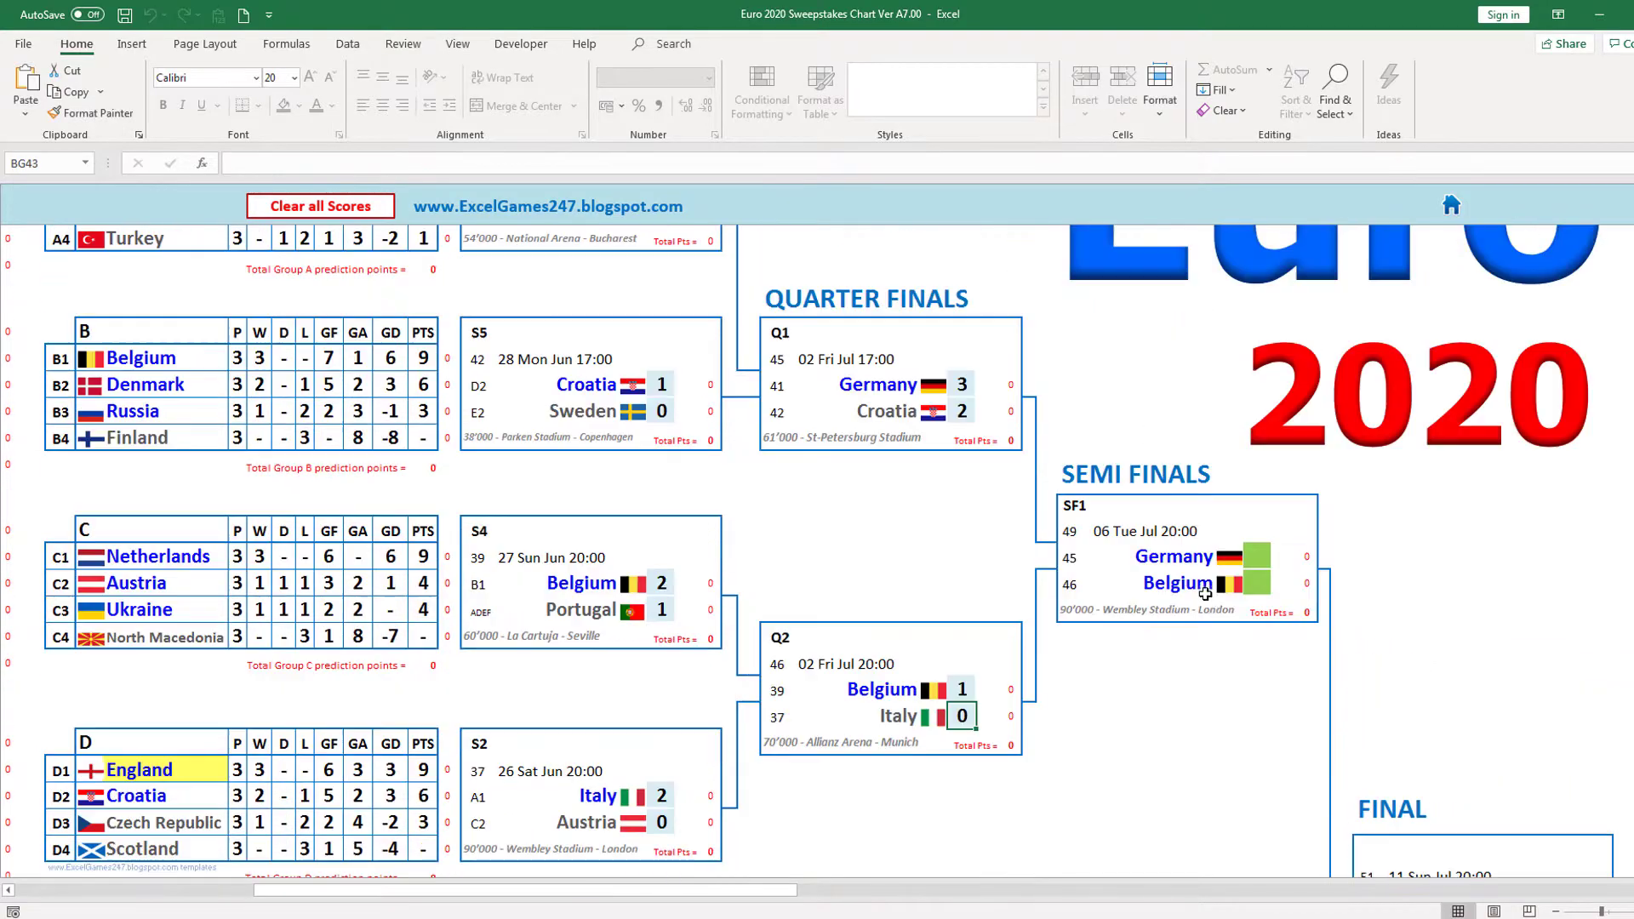
key(Return)
- Enter Spain 1–2 France and Denmark 0 so France and the Netherlands advance
scroll(972, 530, down, 3)
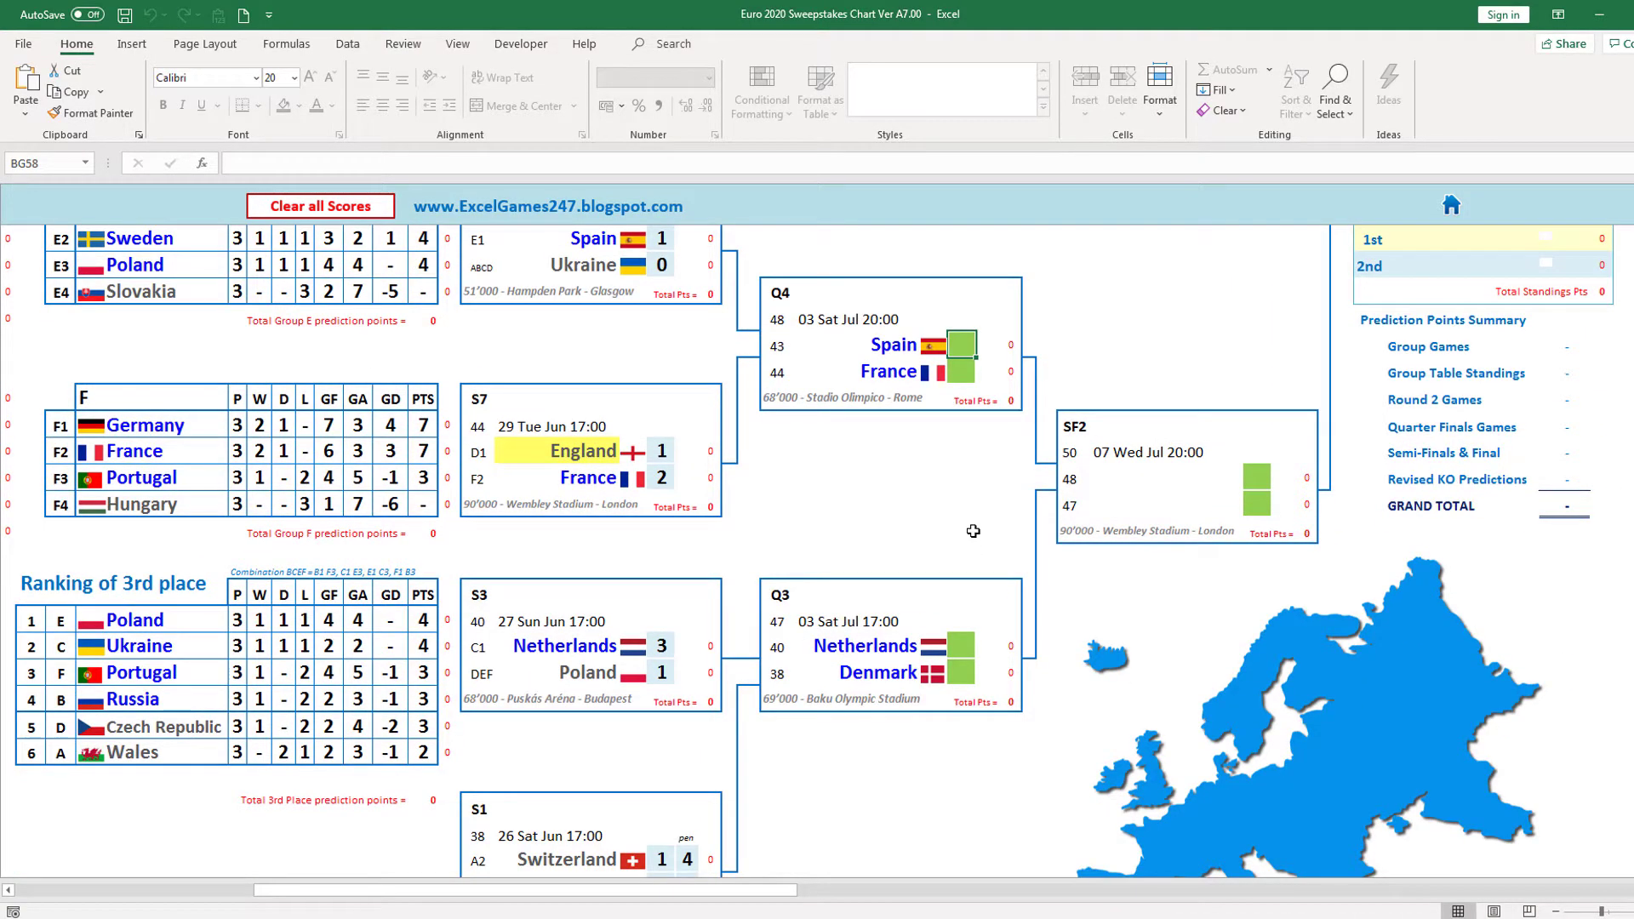
text(1)
key(Return)
text(2)
key(Return)
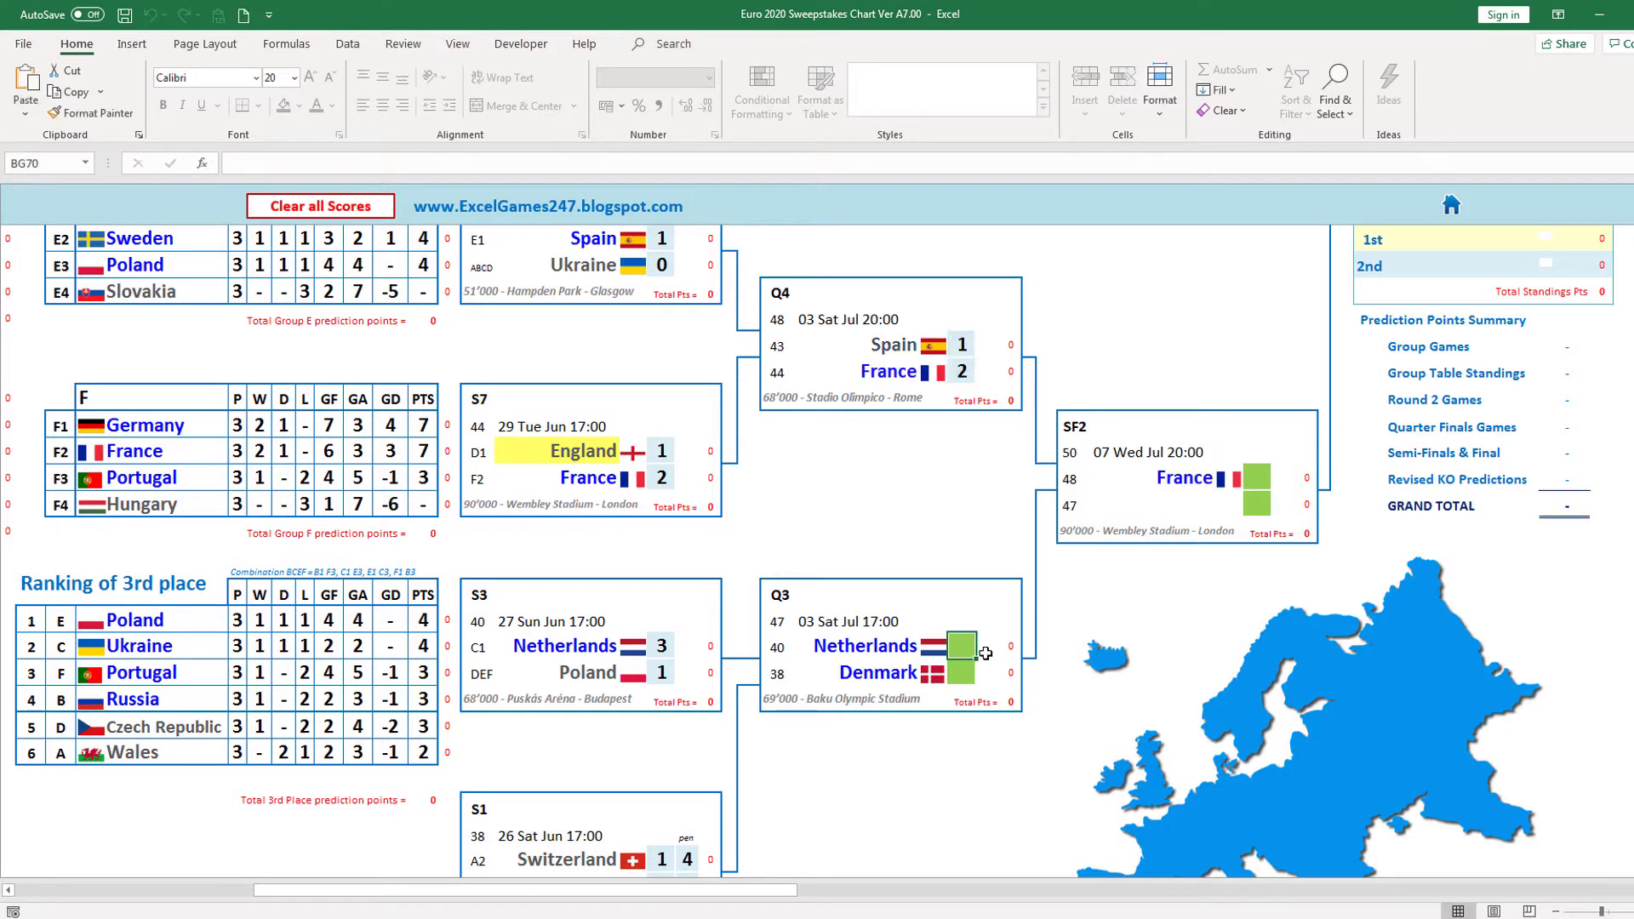
scroll(978, 655, down, 1)
key(Down)
text(0)
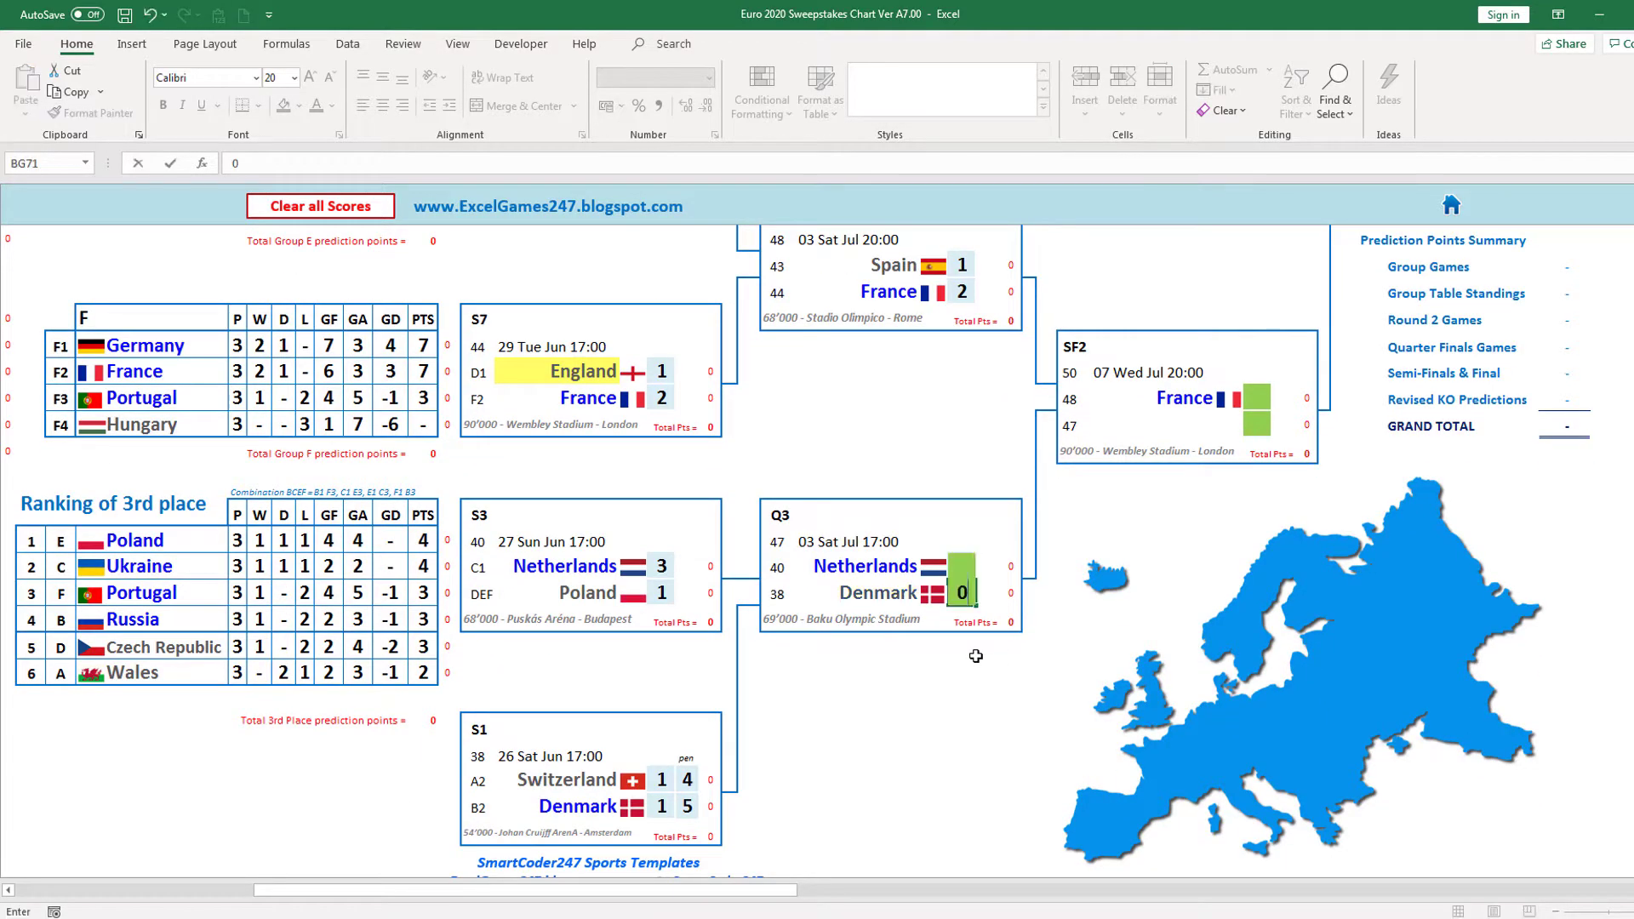
key(Return)
scroll(1133, 507, up, 5)
scroll(1134, 507, up, 7)
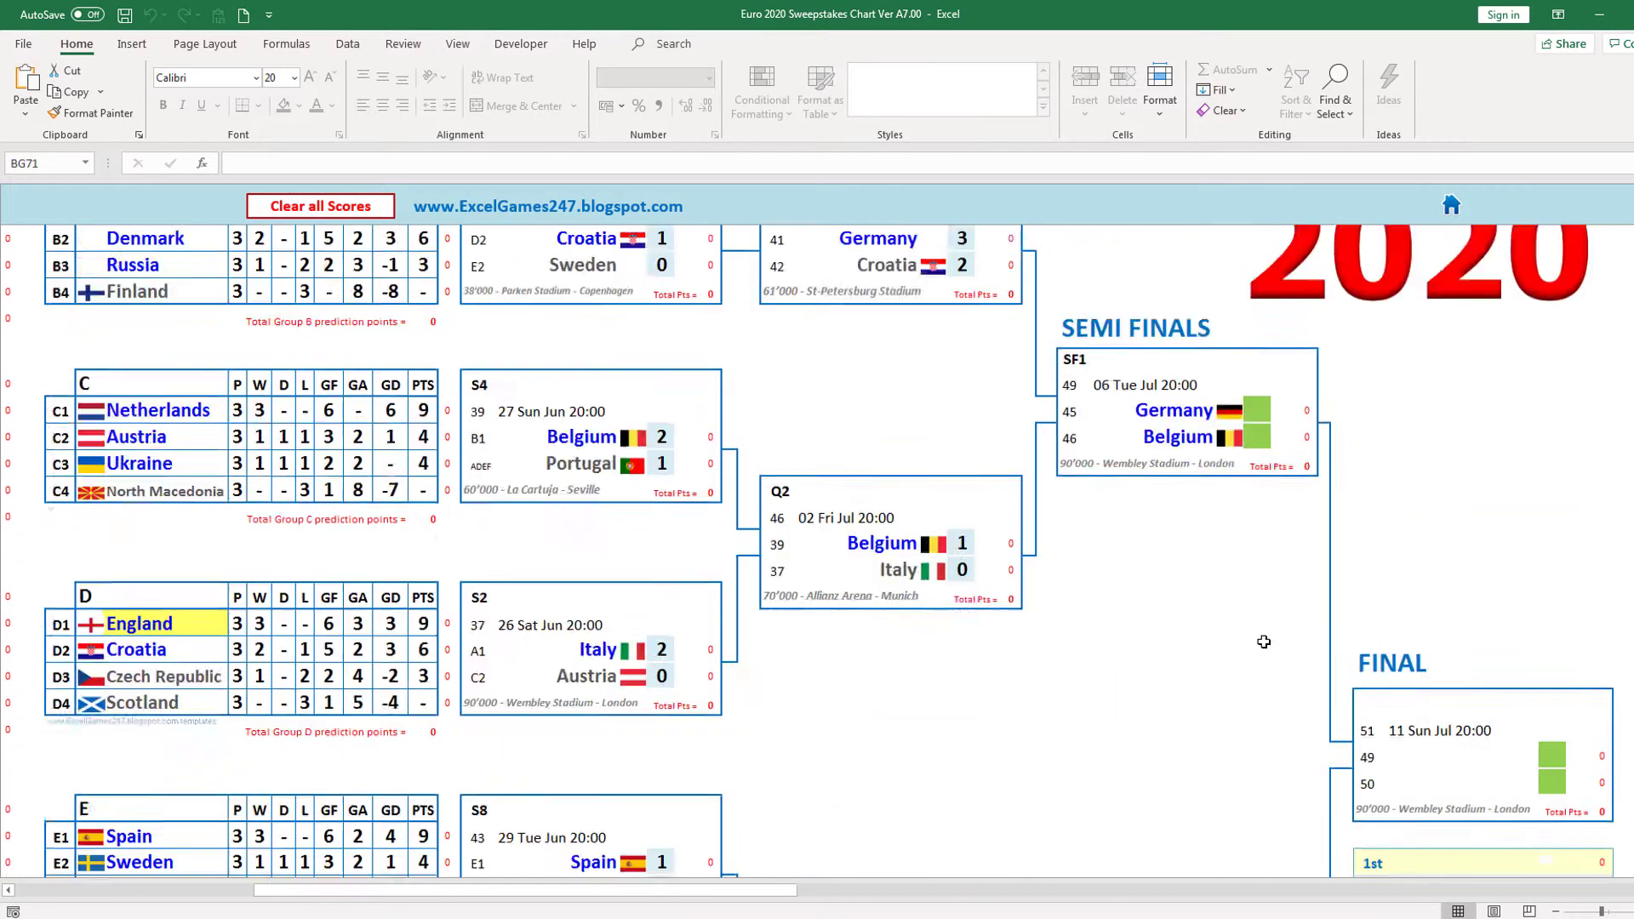
scroll(1134, 507, up, 1)
drag(771, 890, 849, 890)
scroll(1191, 706, up, 3)
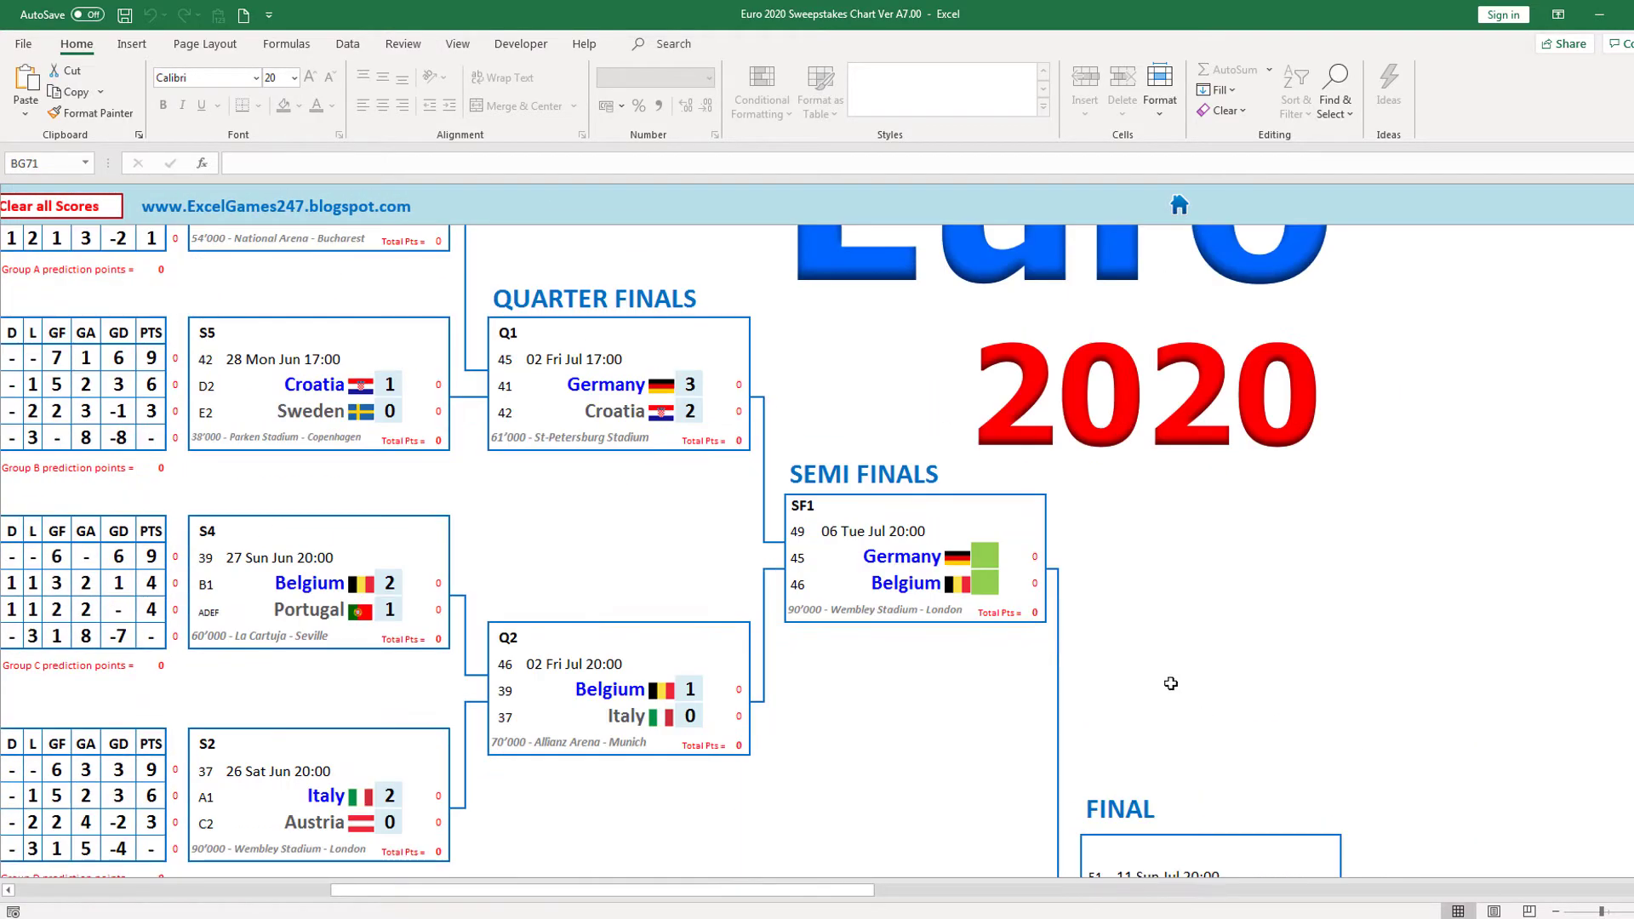
- Enter the semi-final scores with Belgium beating Germany 2–0 and France beating the Netherlands 2–0
scroll(1001, 616, down, 1)
text(1)
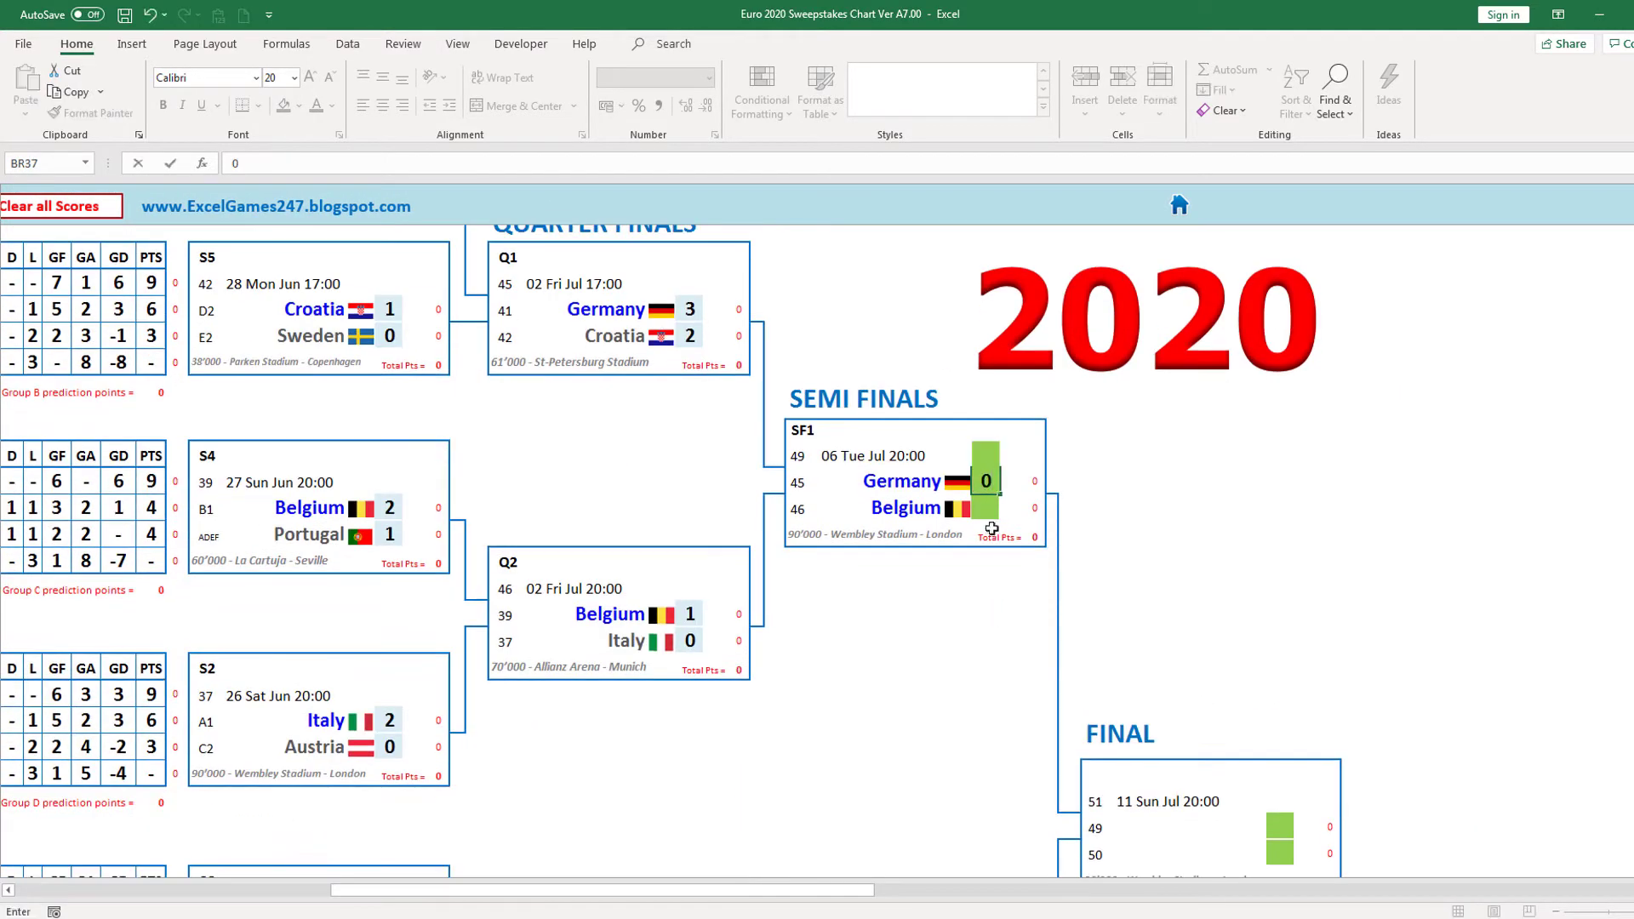
key(Return)
text(2)
key(Return)
scroll(997, 661, down, 3)
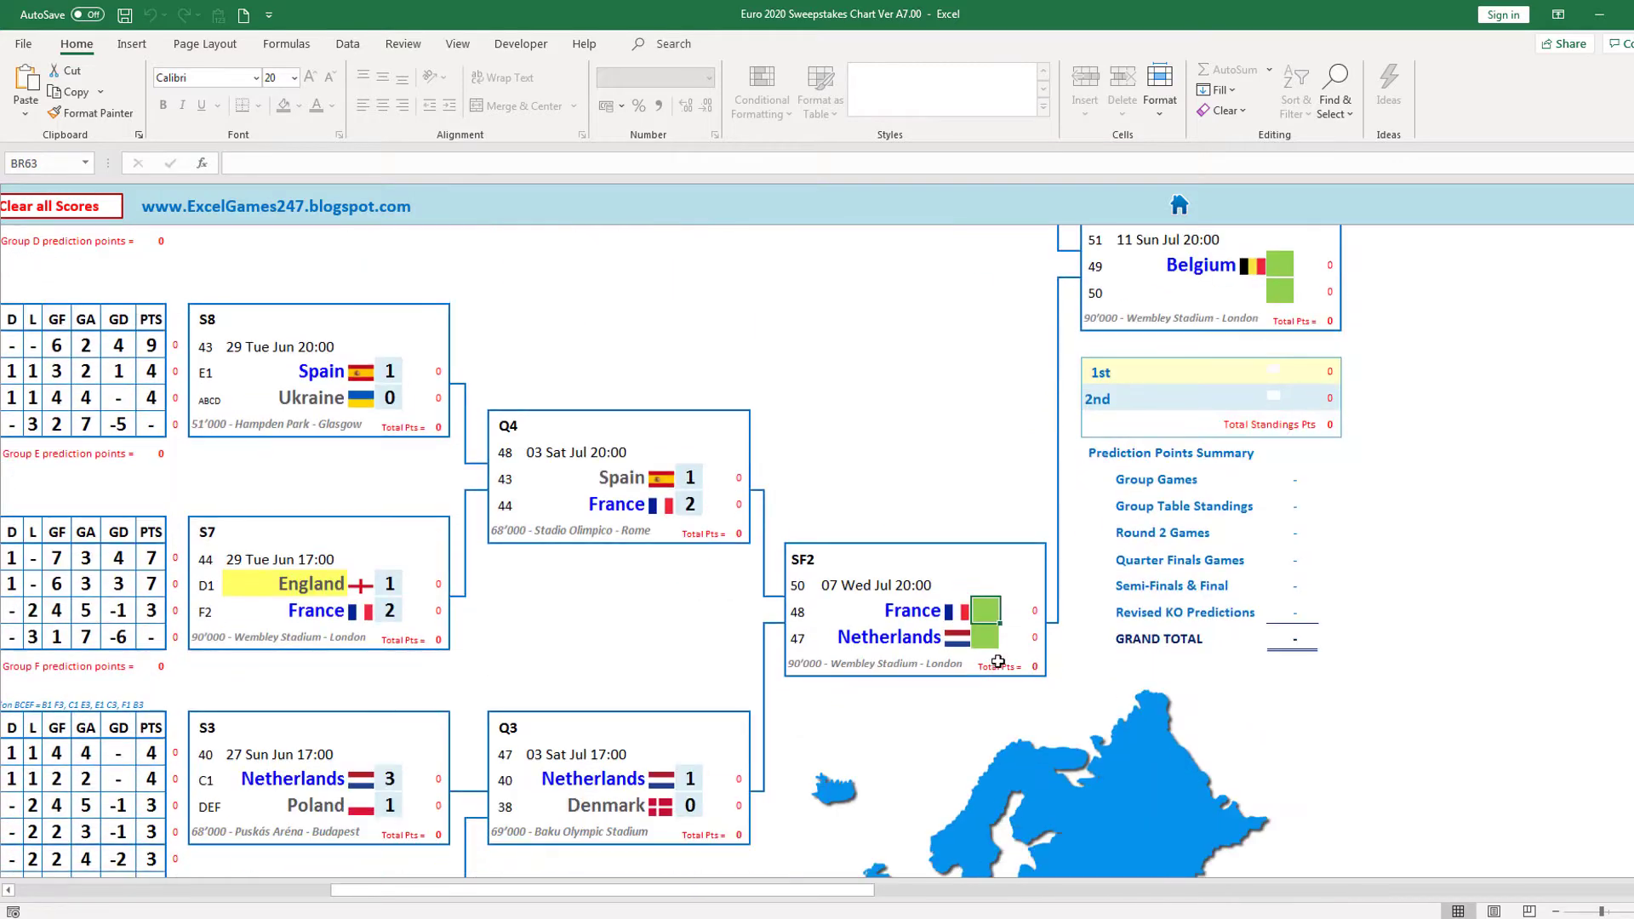
text(2)
key(Return)
text(0)
key(Return)
scroll(1004, 595, up, 3)
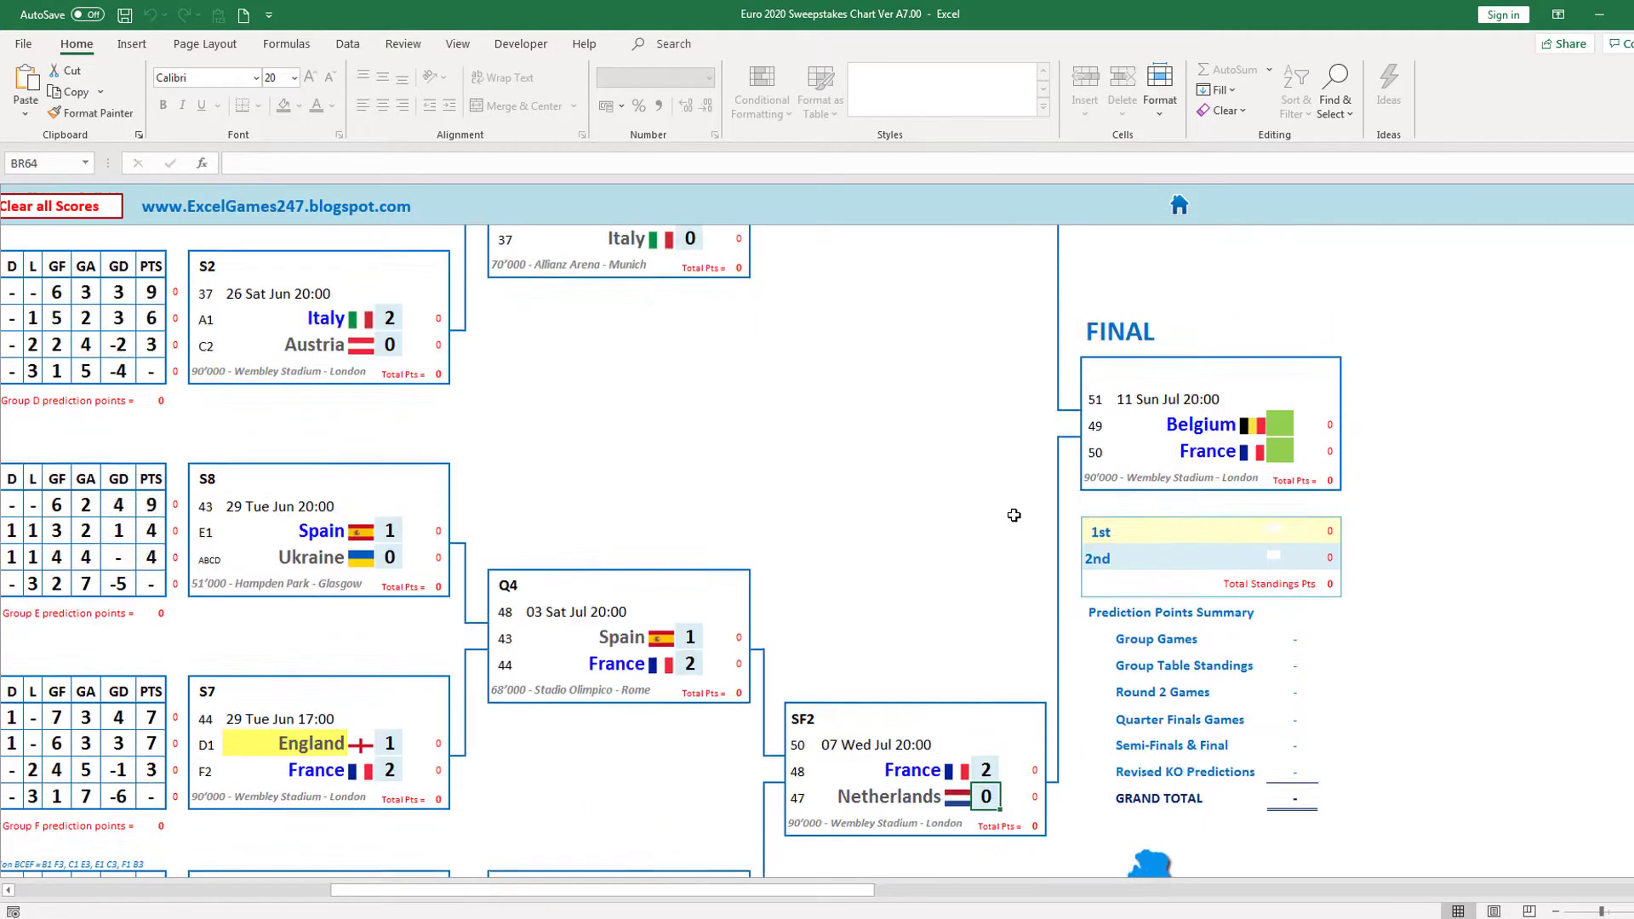
scroll(1240, 648, up, 2)
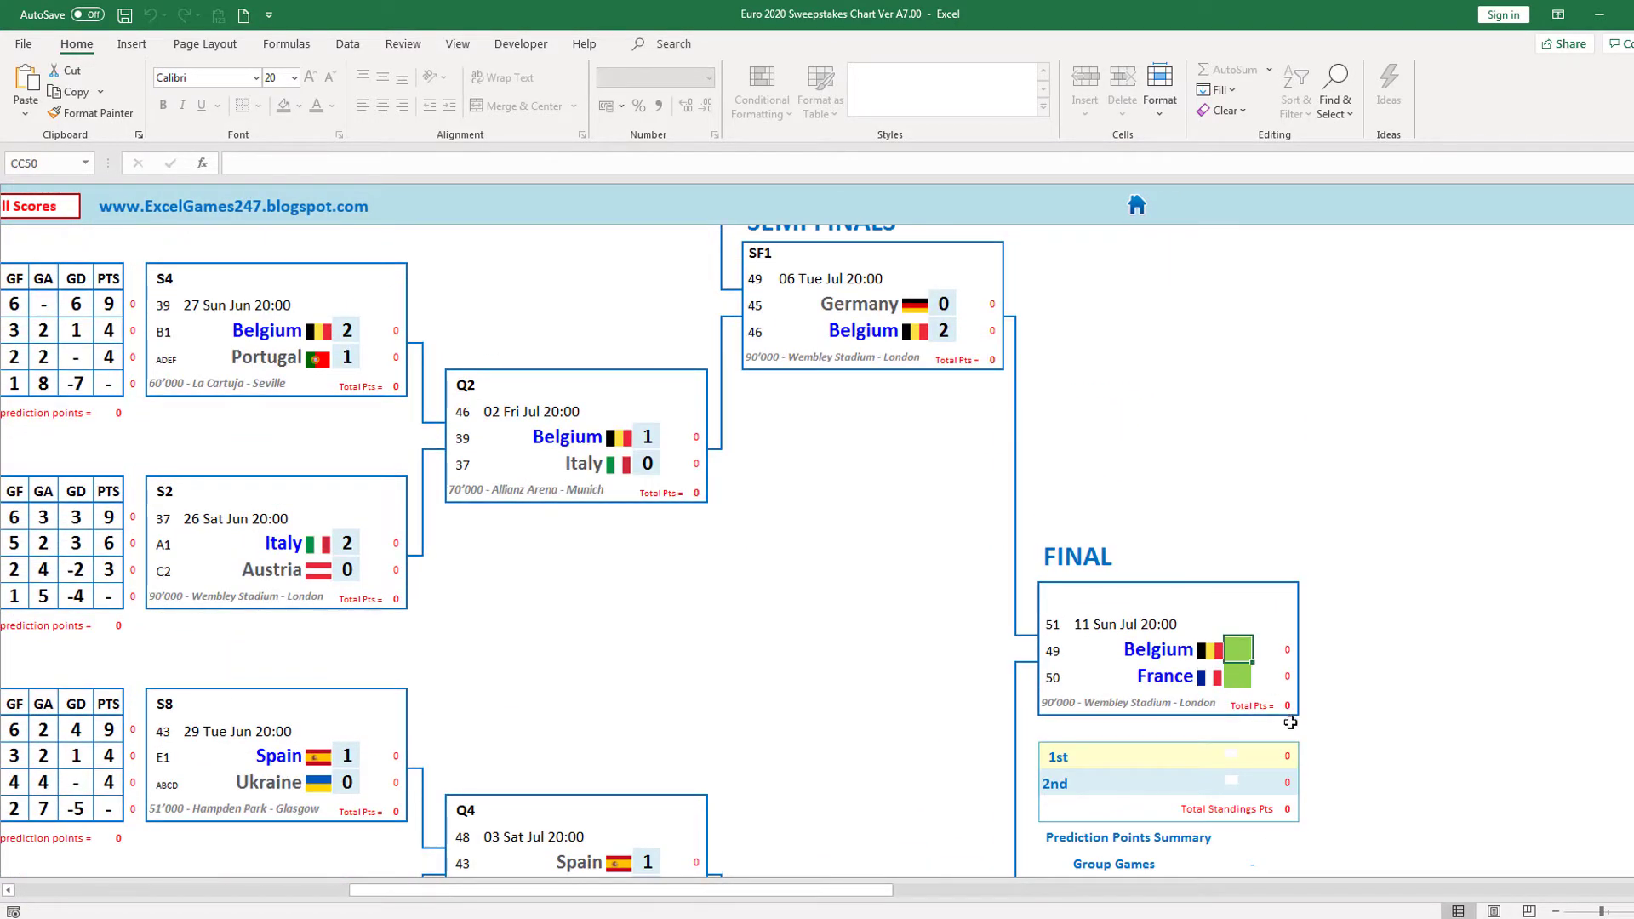
- Enter the final as Belgium 1, France 2 so France finishes first
text(1)
key(Return)
text(2)
key(Return)
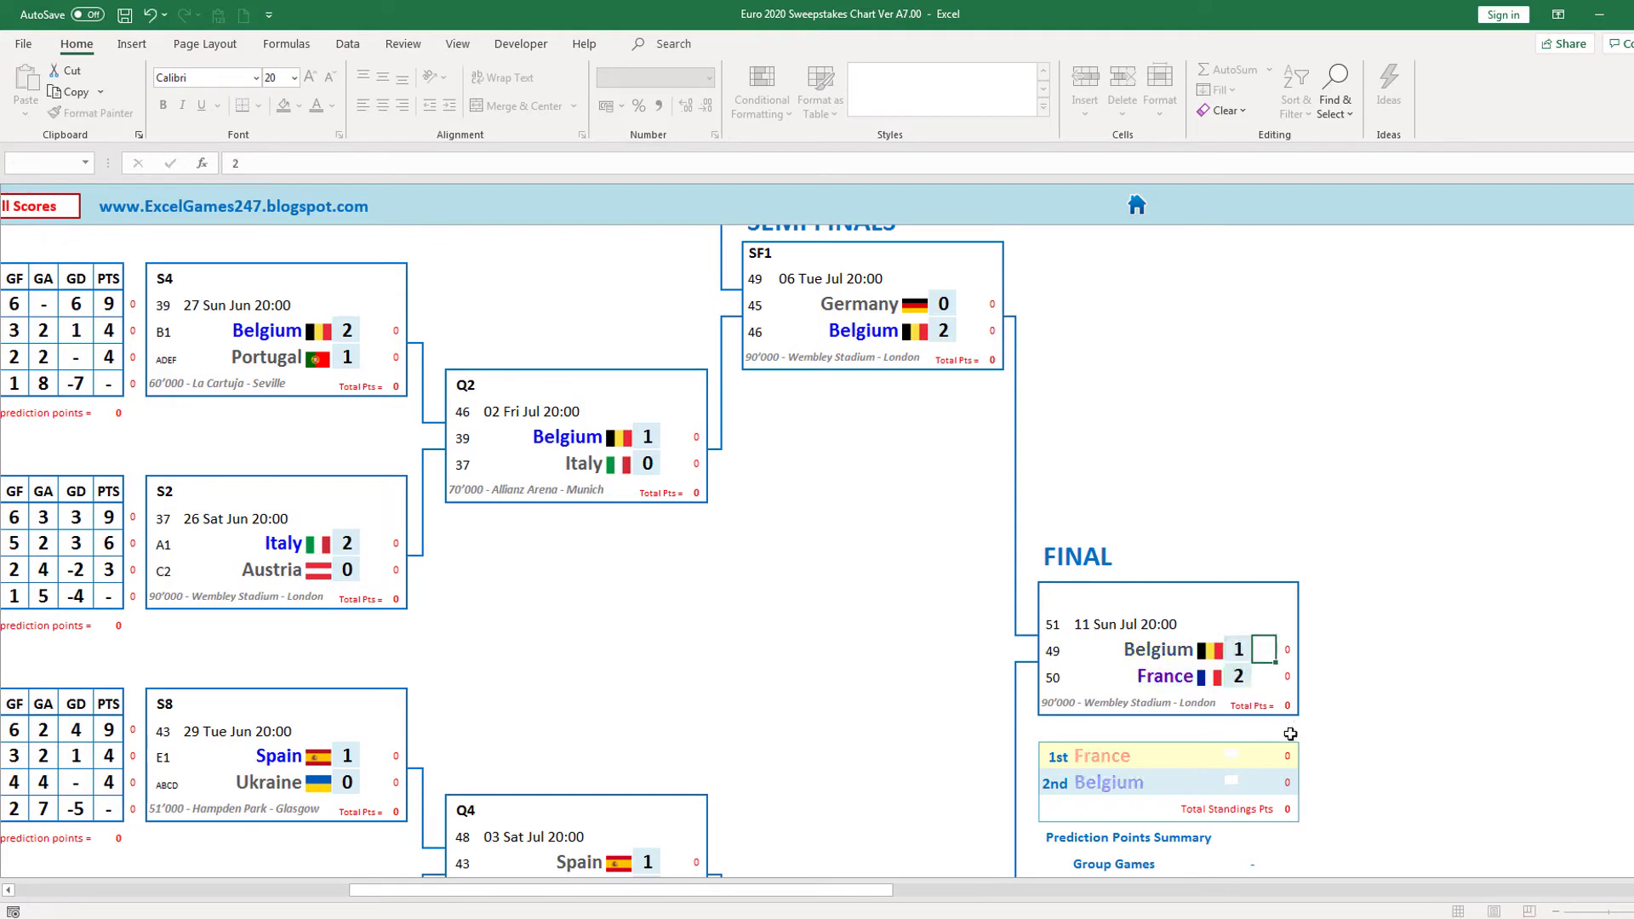
scroll(889, 656, up, 5)
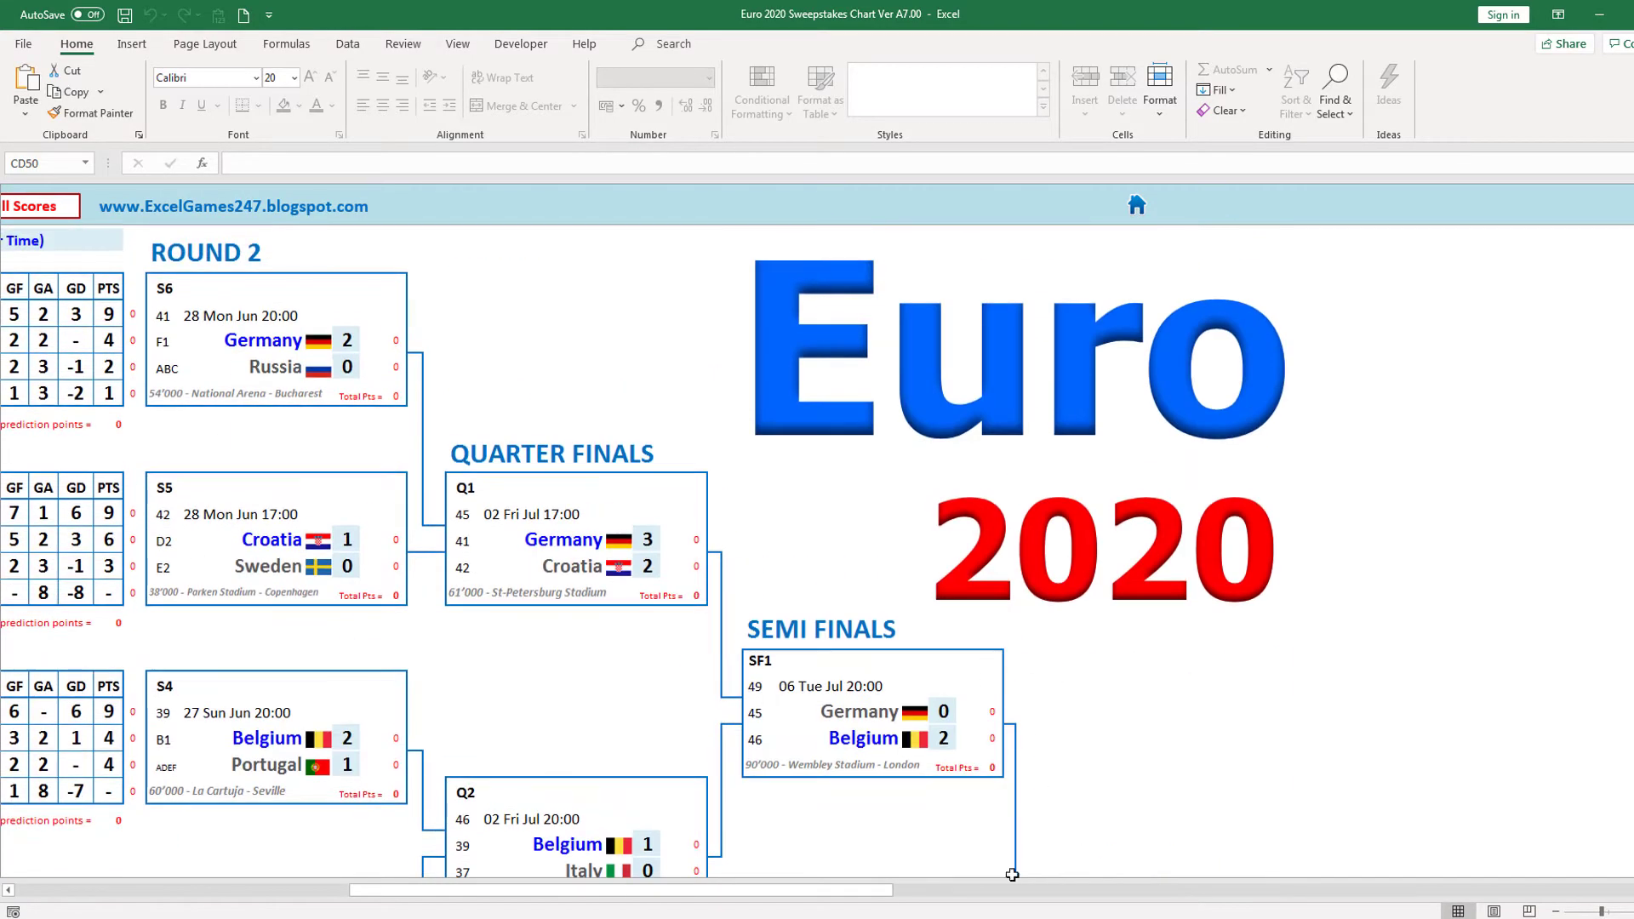
scroll(716, 572, left, 10)
scroll(545, 488, up, 3)
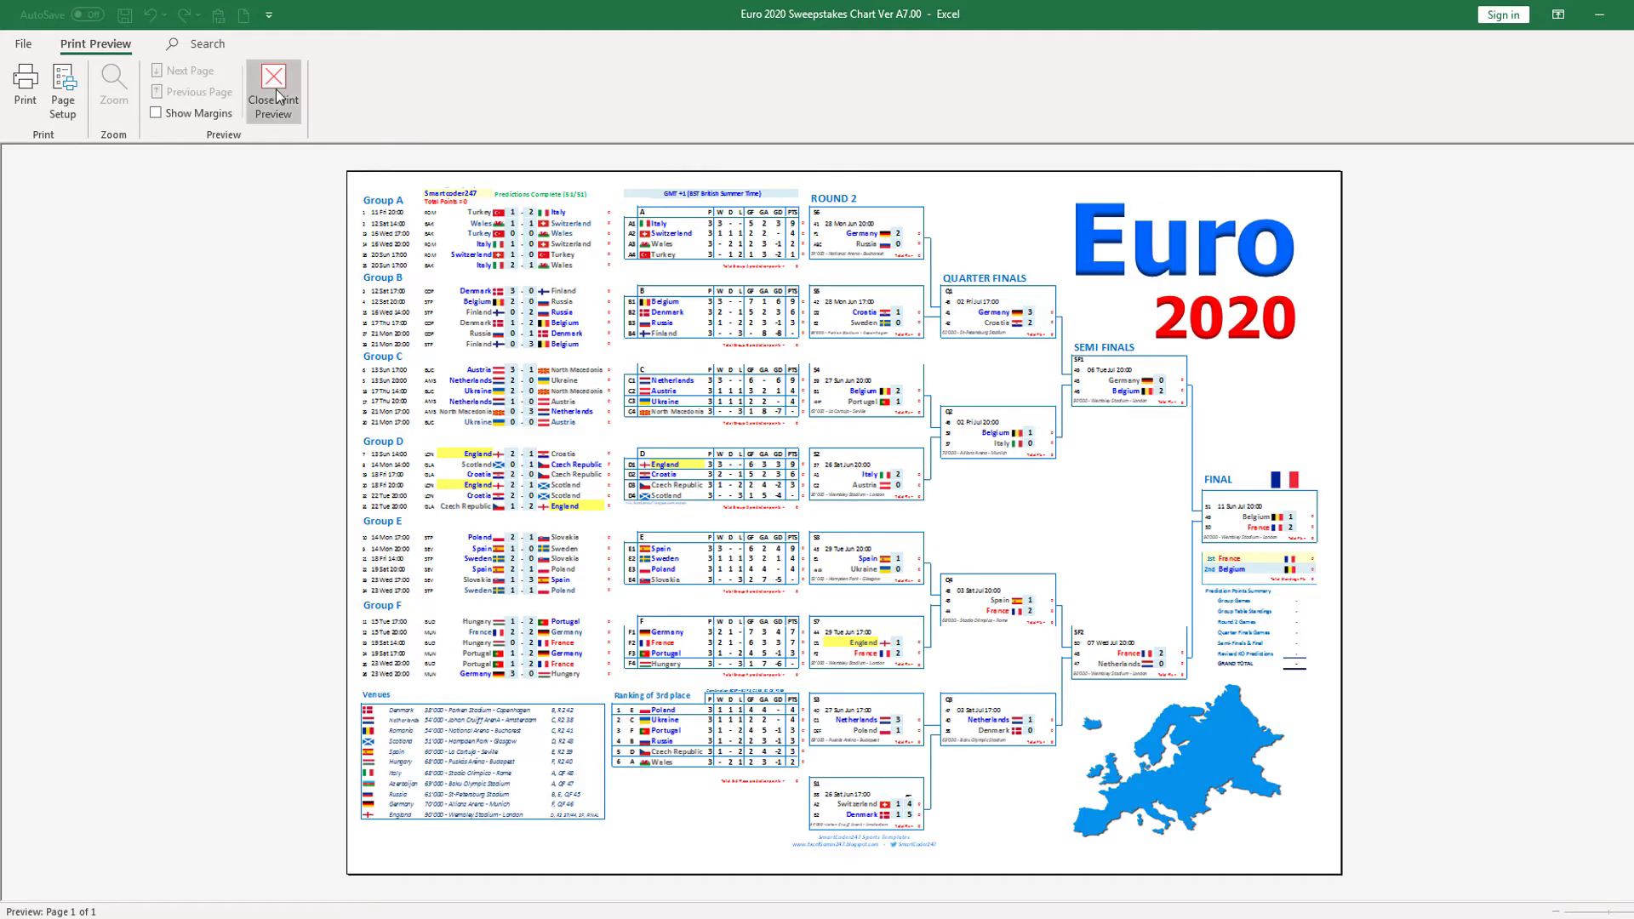
click(274, 90)
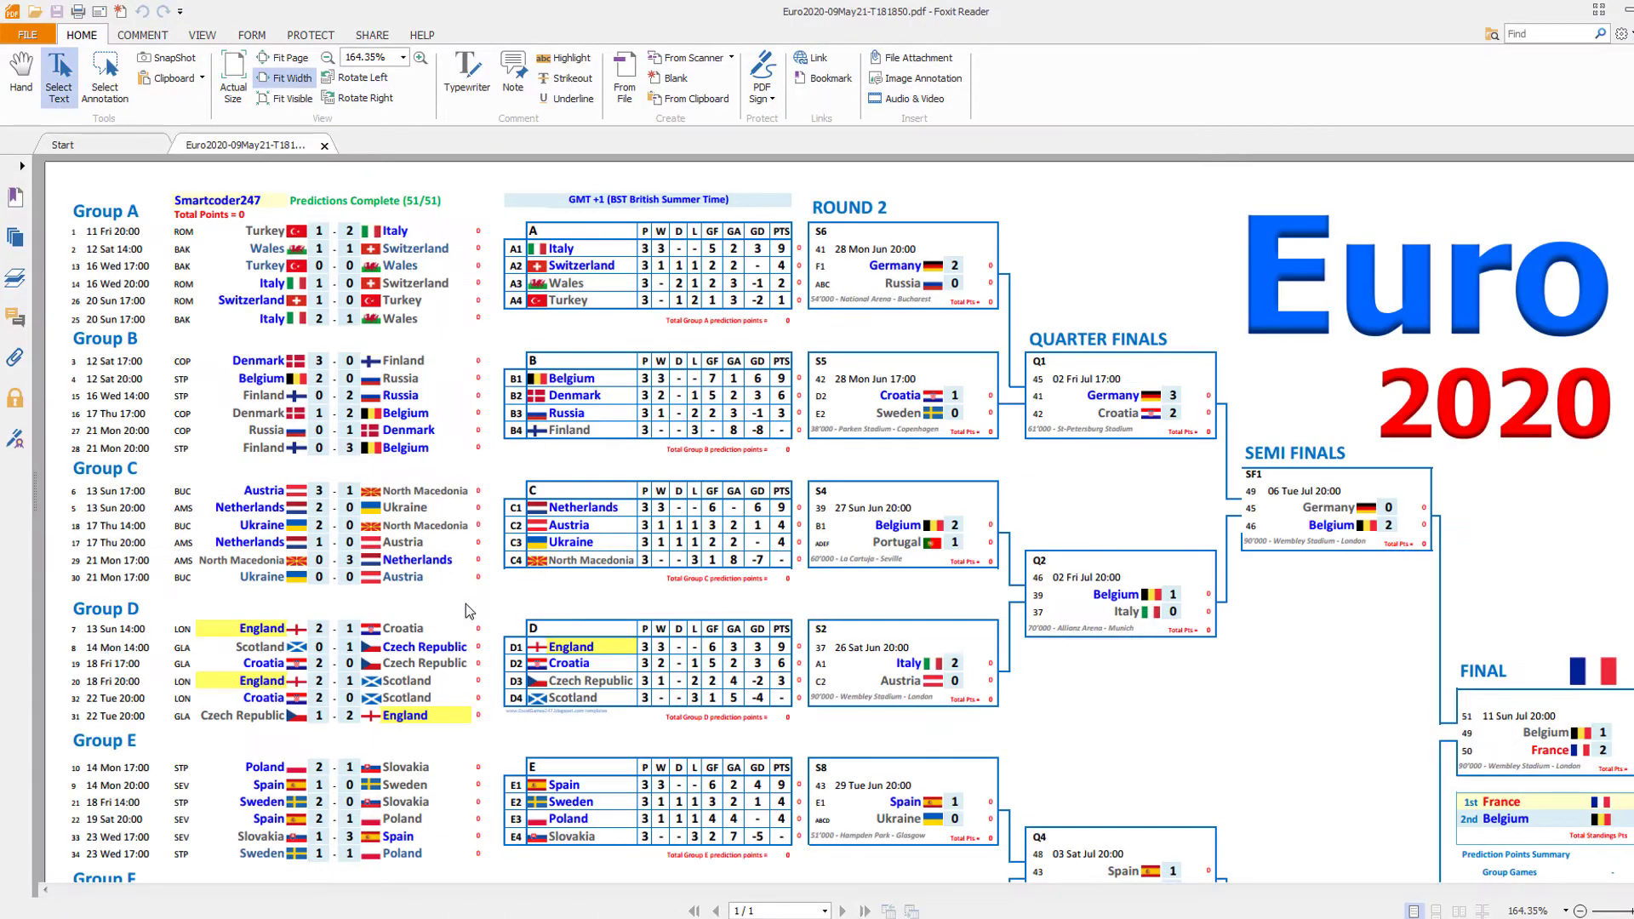
scroll(468, 611, down, 3)
scroll(468, 611, down, 2)
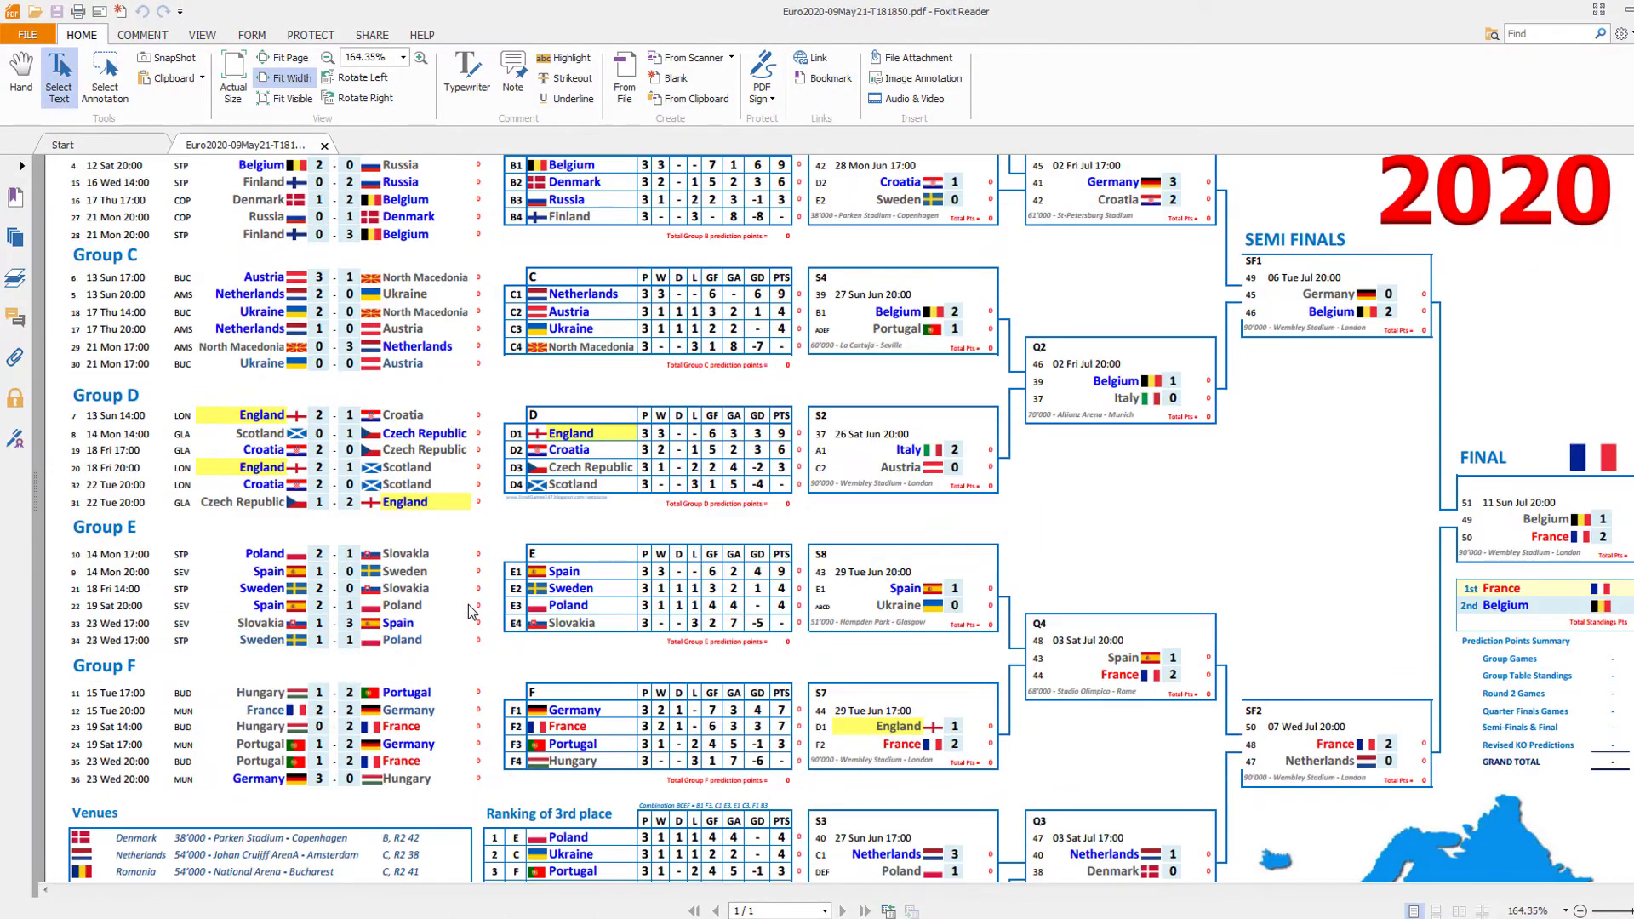
scroll(470, 611, down, 3)
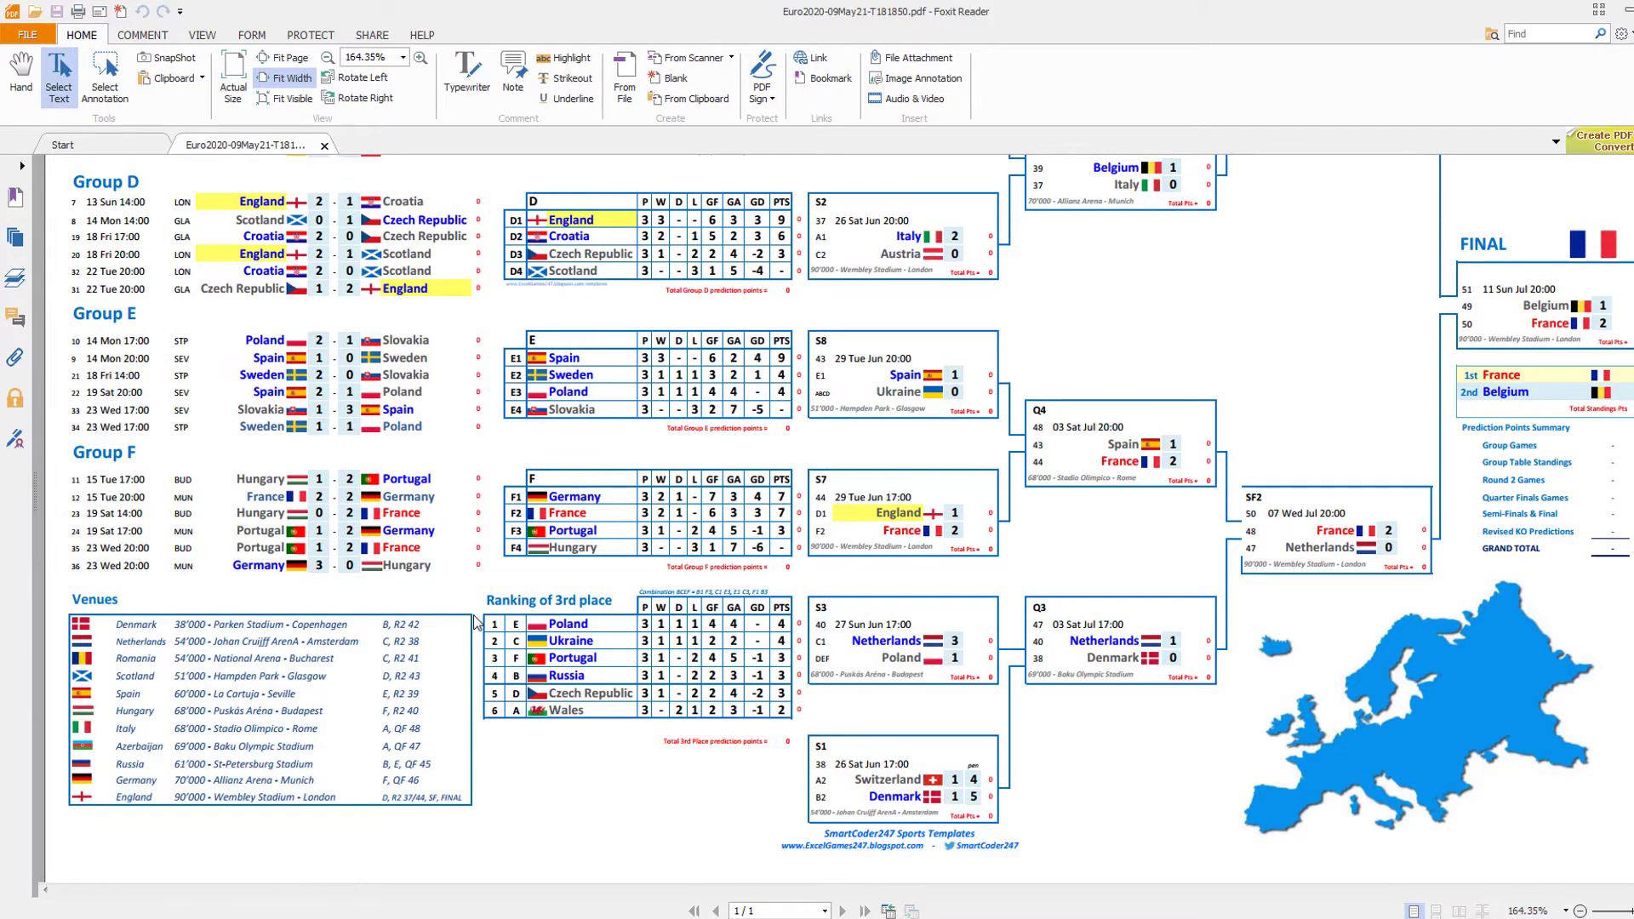
scroll(474, 624, up, 2)
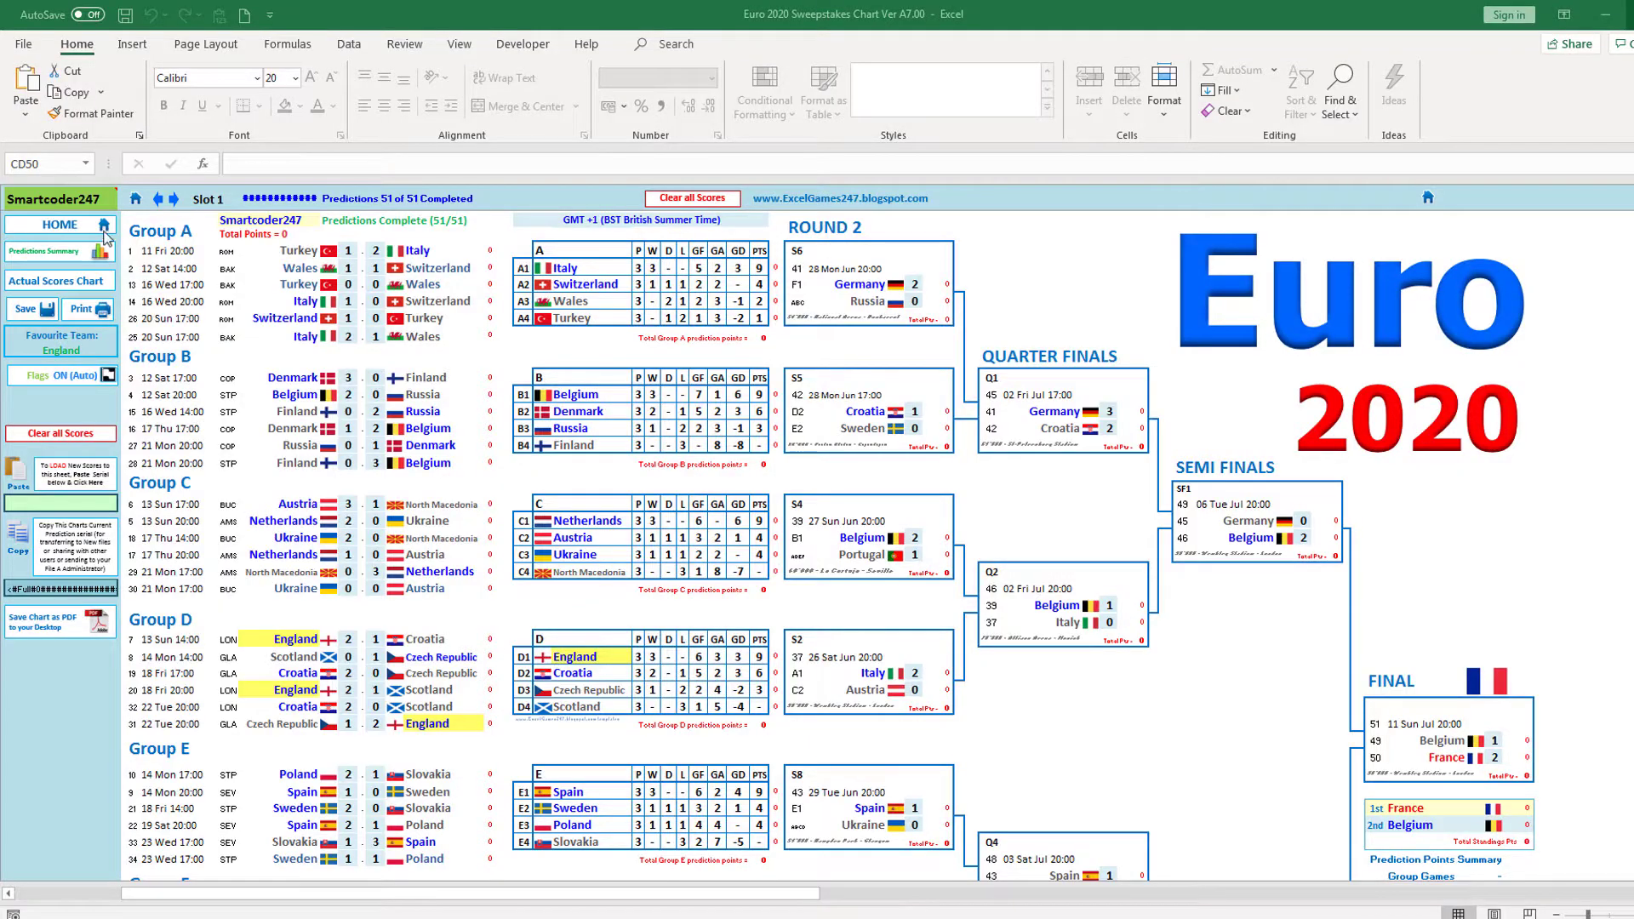
- Go to the HOME charts sheet and open the User Predictions Summary
click(74, 230)
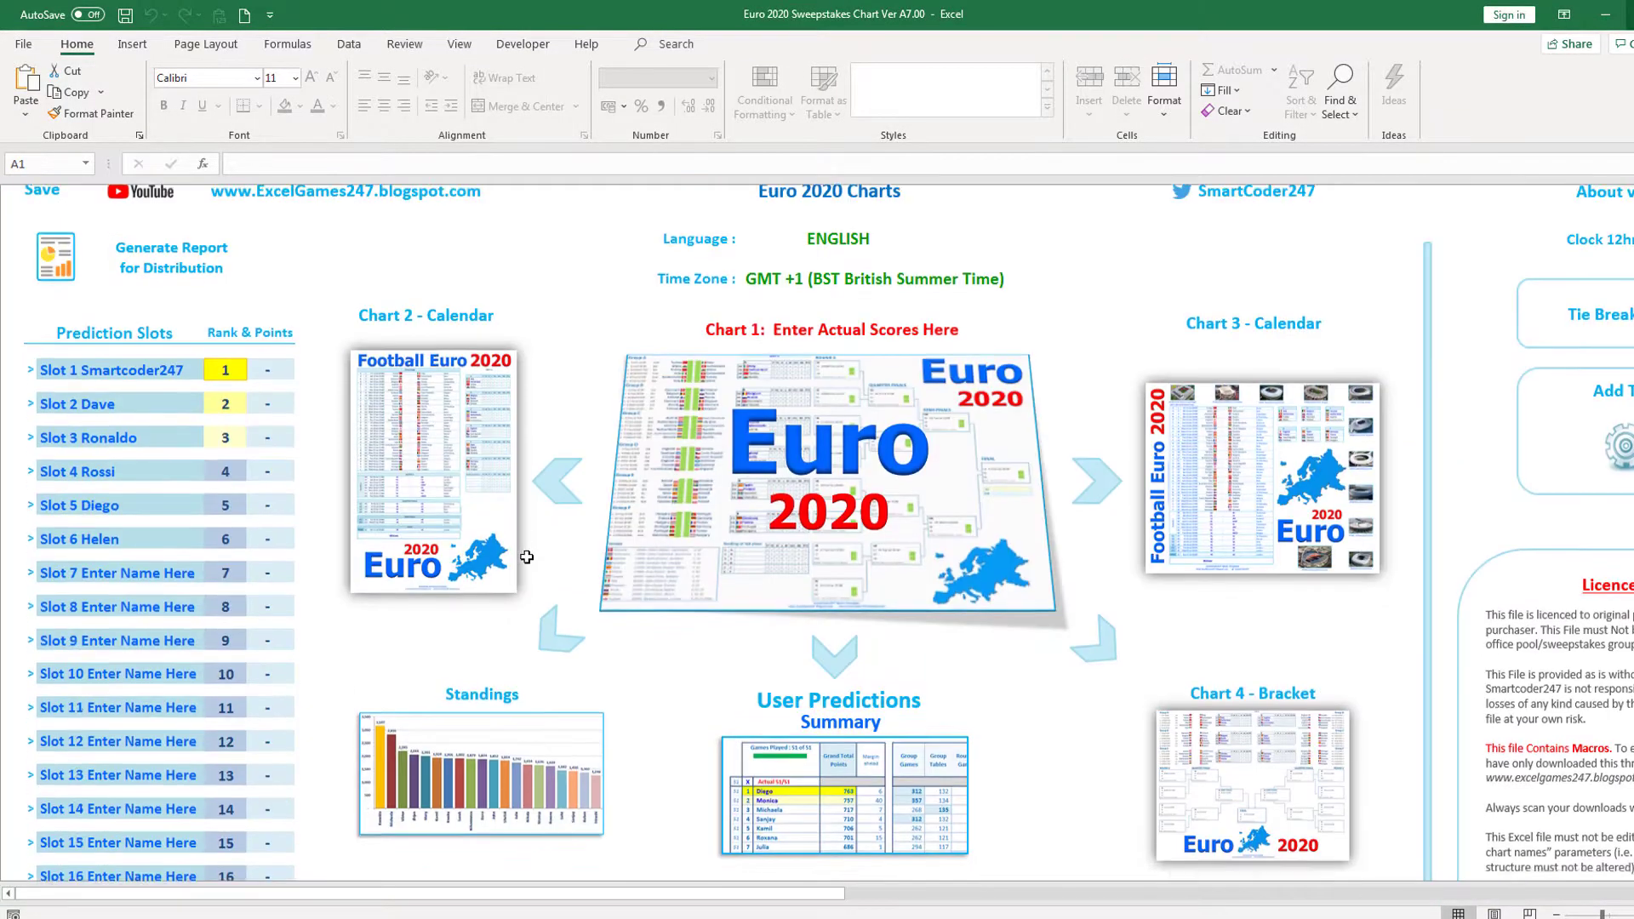
scroll(751, 617, down, 3)
click(750, 617)
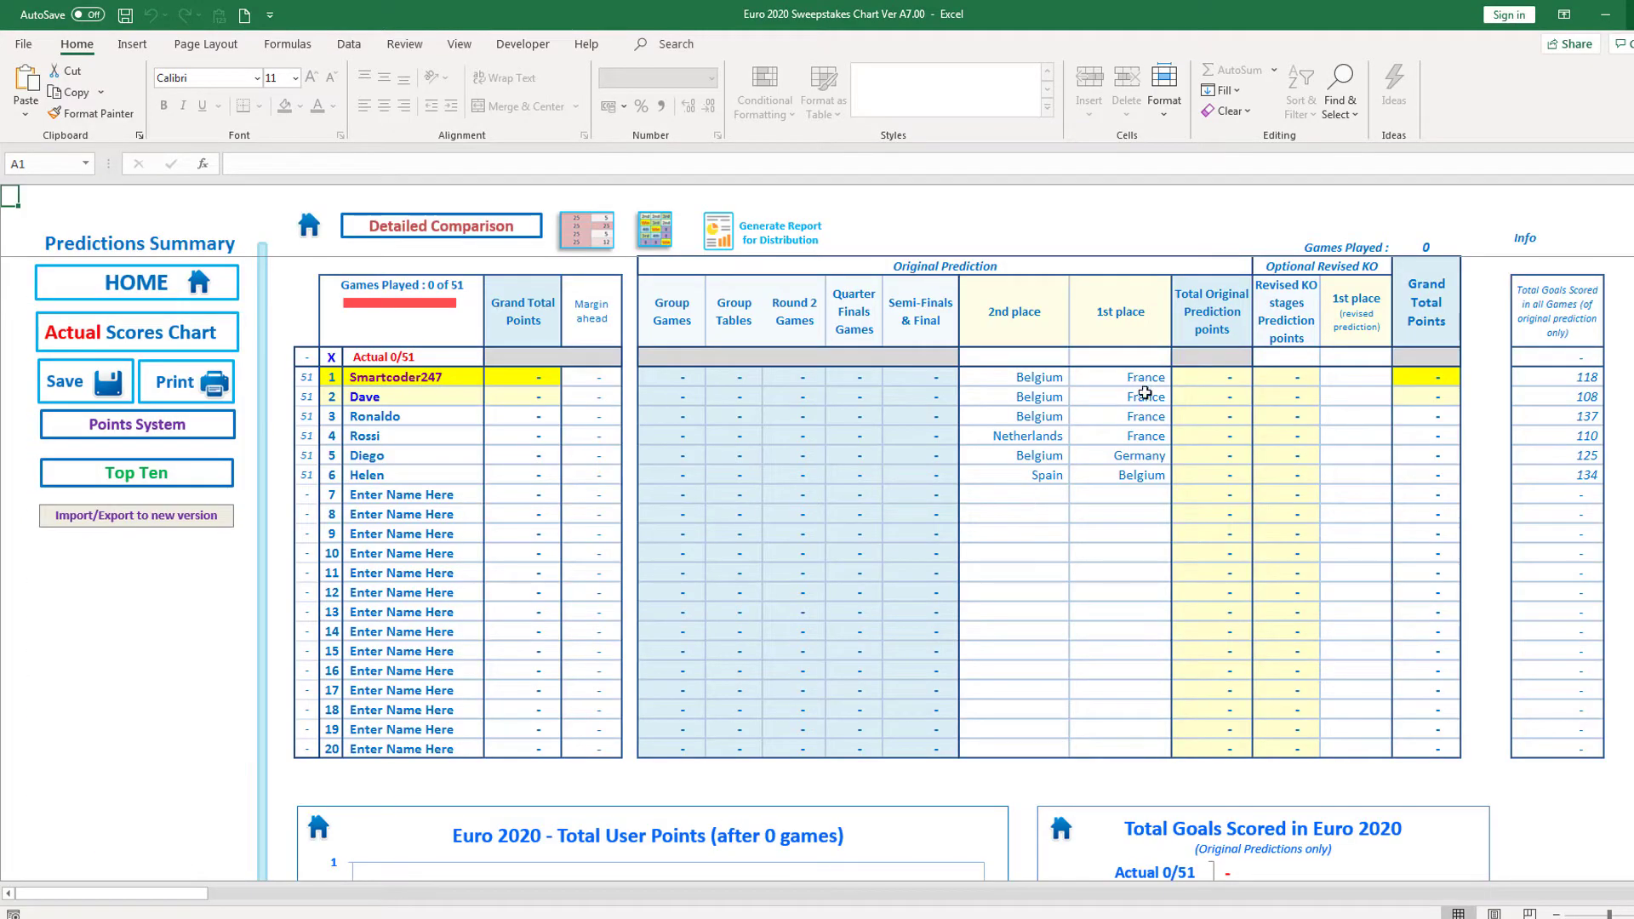
- Review the summary charts and predicted-stages table, then return to the Euro 2020 Charts home sheet
scroll(1008, 530, down, 2)
scroll(1012, 540, down, 5)
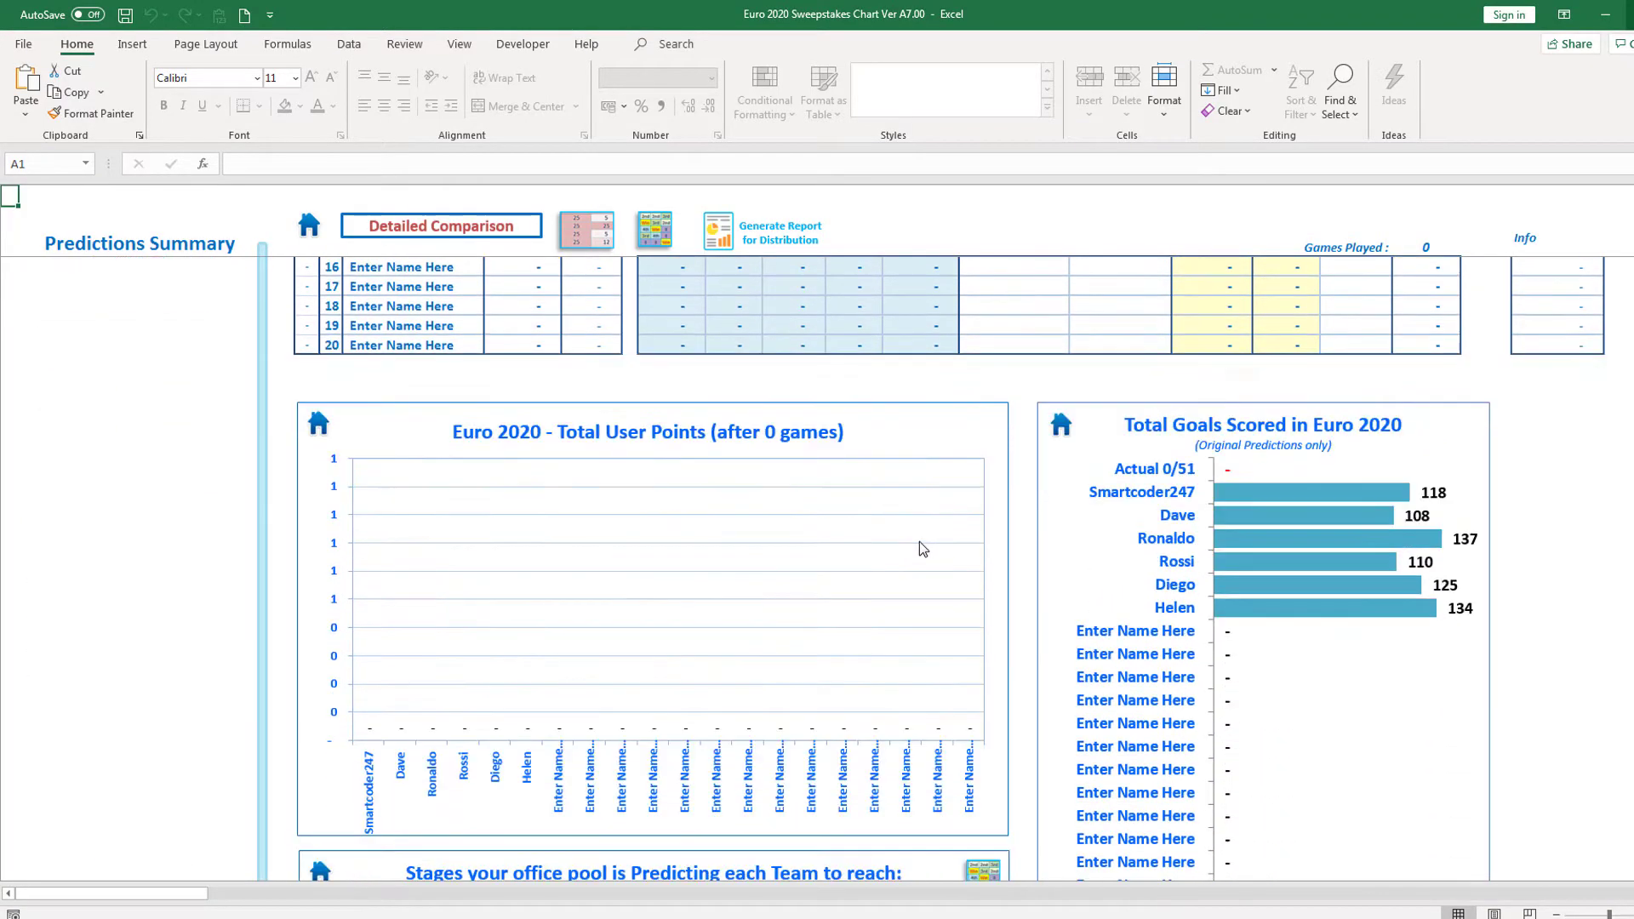
scroll(1447, 613, down, 3)
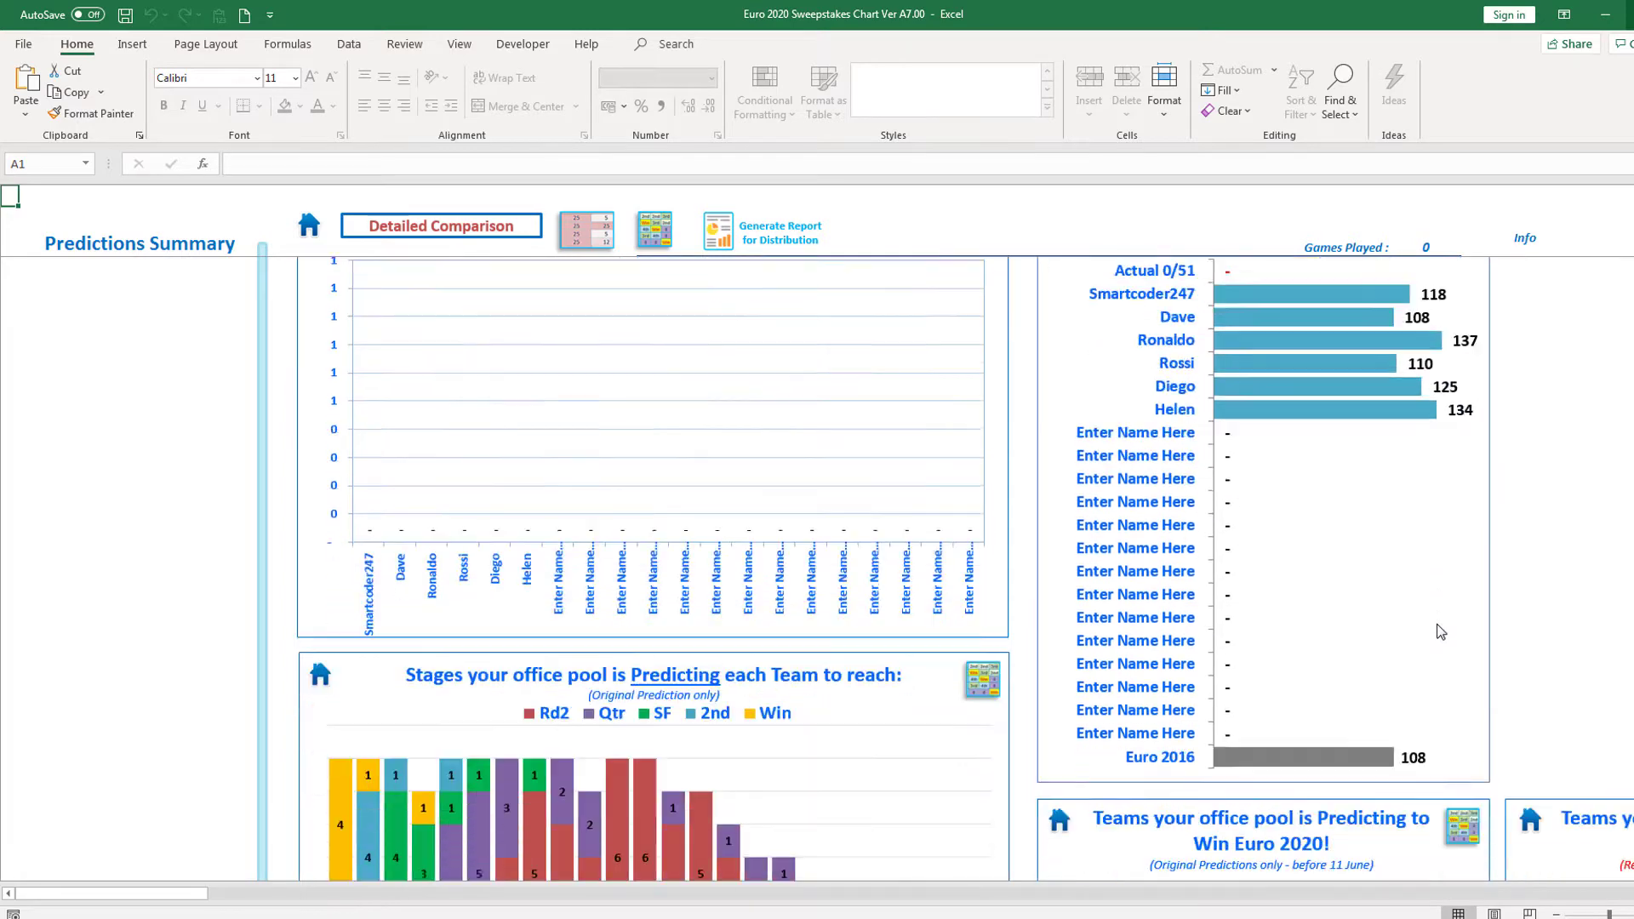
scroll(1421, 664, down, 1)
scroll(963, 690, down, 3)
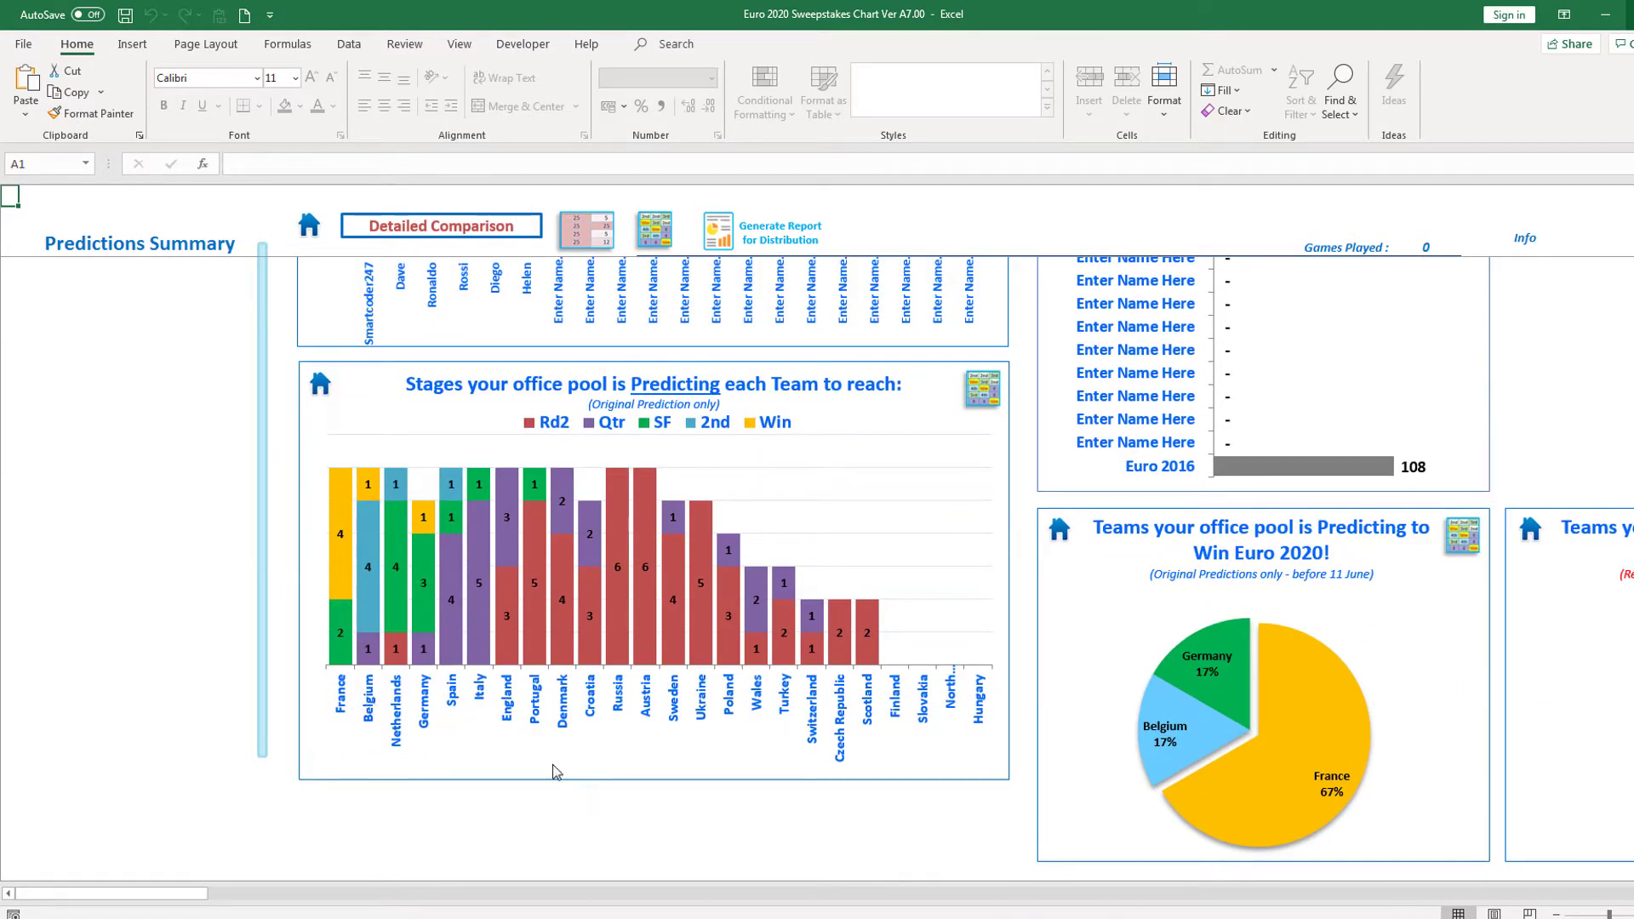
click(1463, 538)
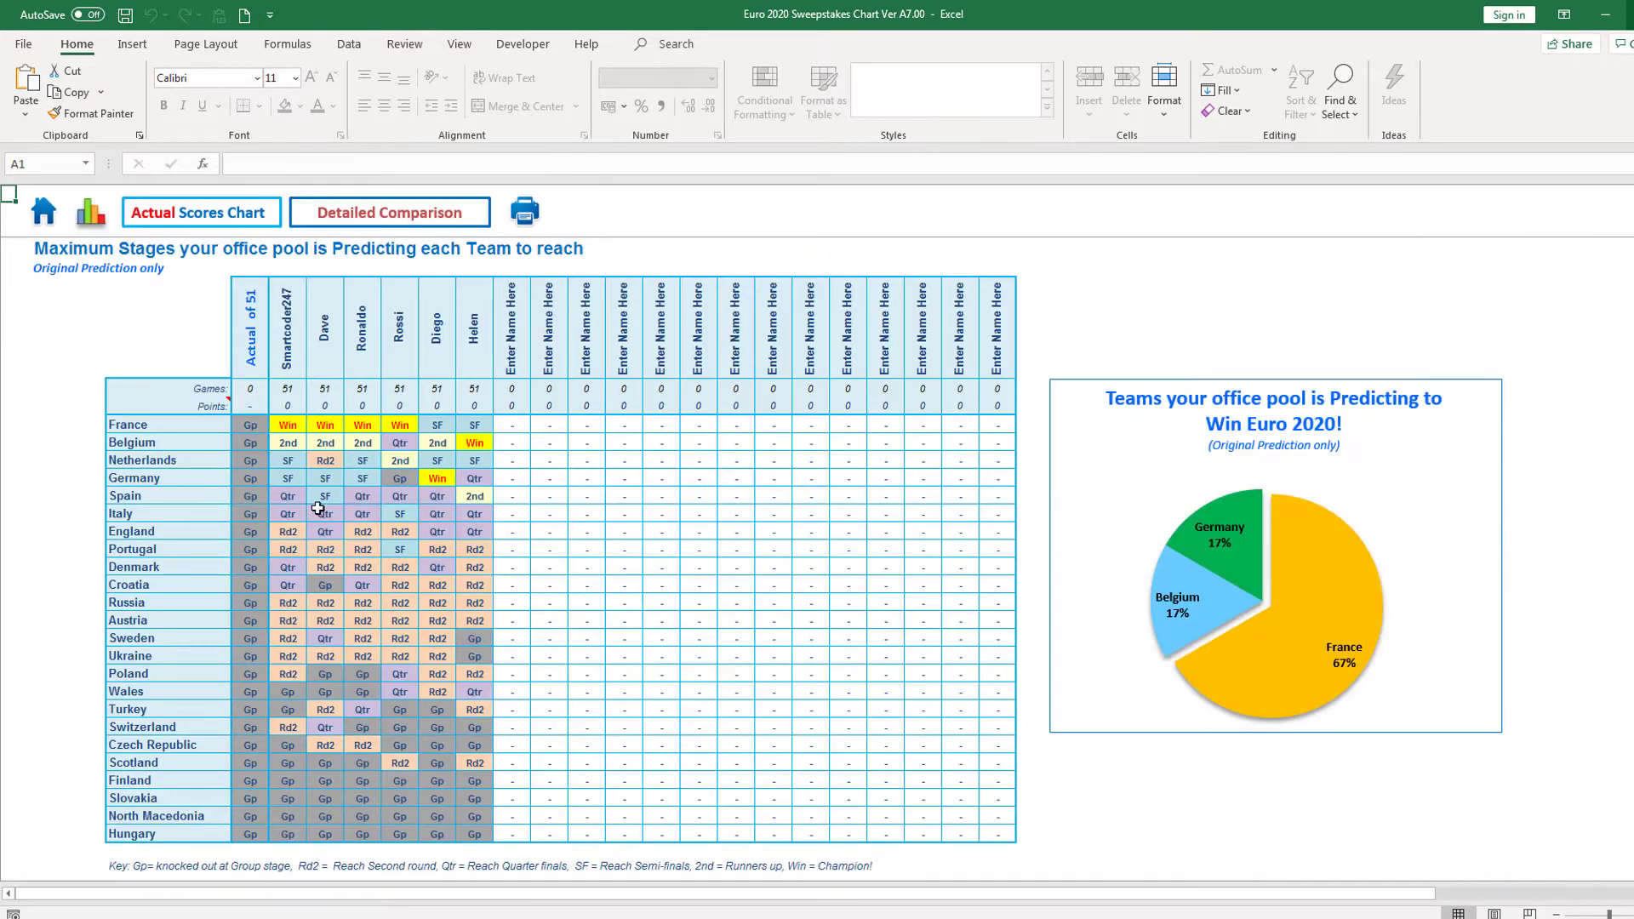
click(72, 219)
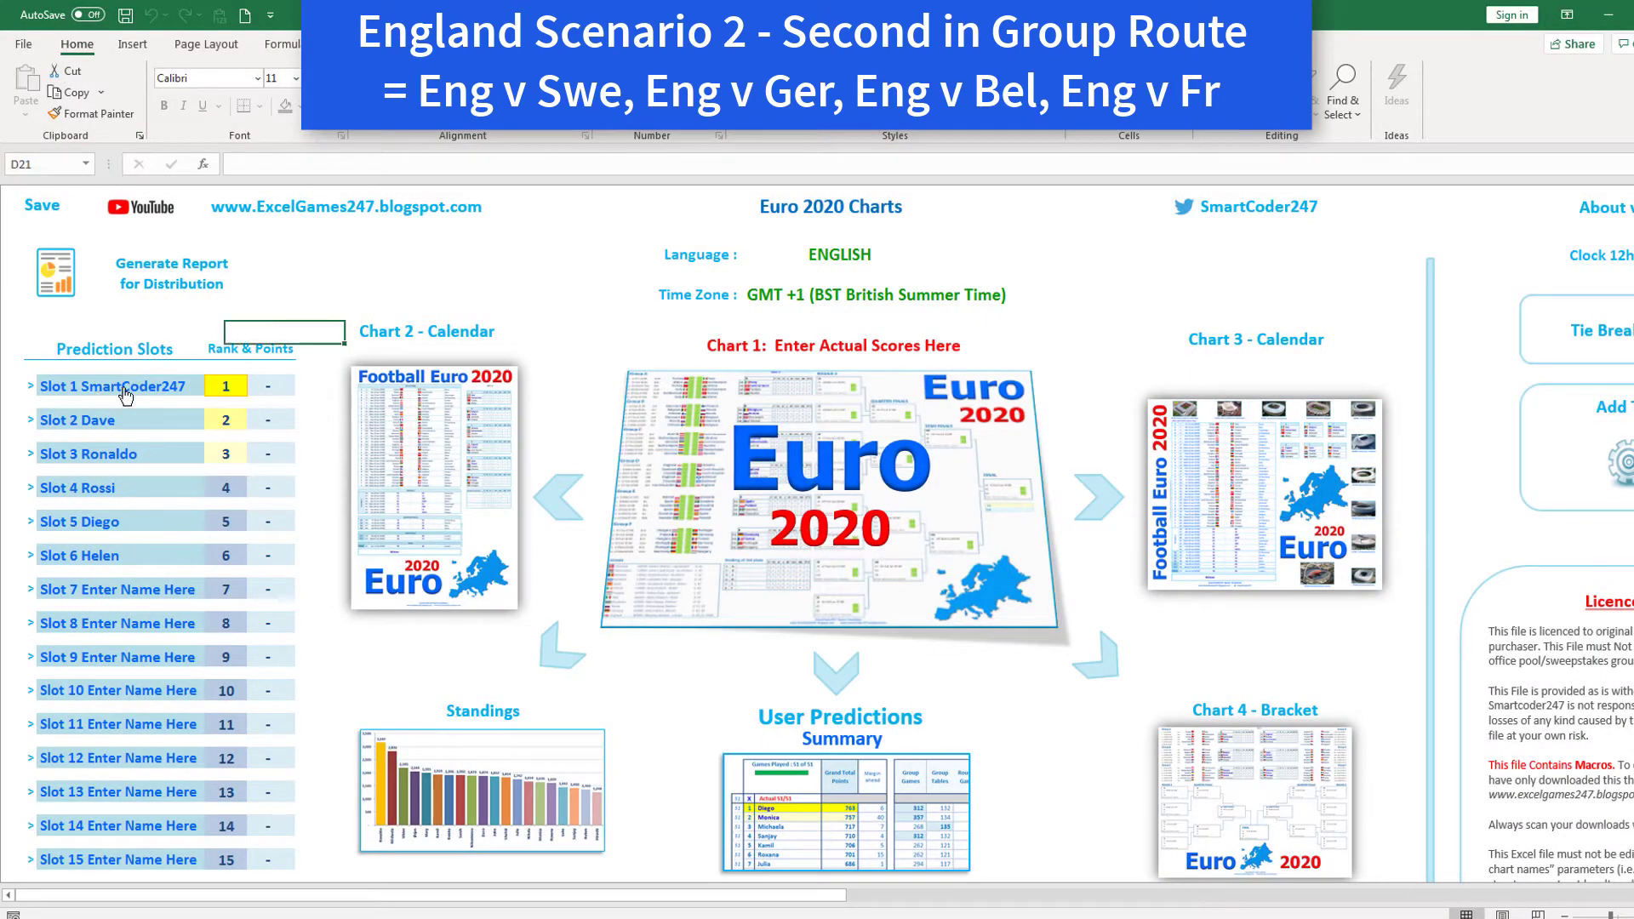
- Open Slot 1 and step forward through the slots to the empty Slot 7 sheet
click(125, 387)
scroll(350, 424, down, 3)
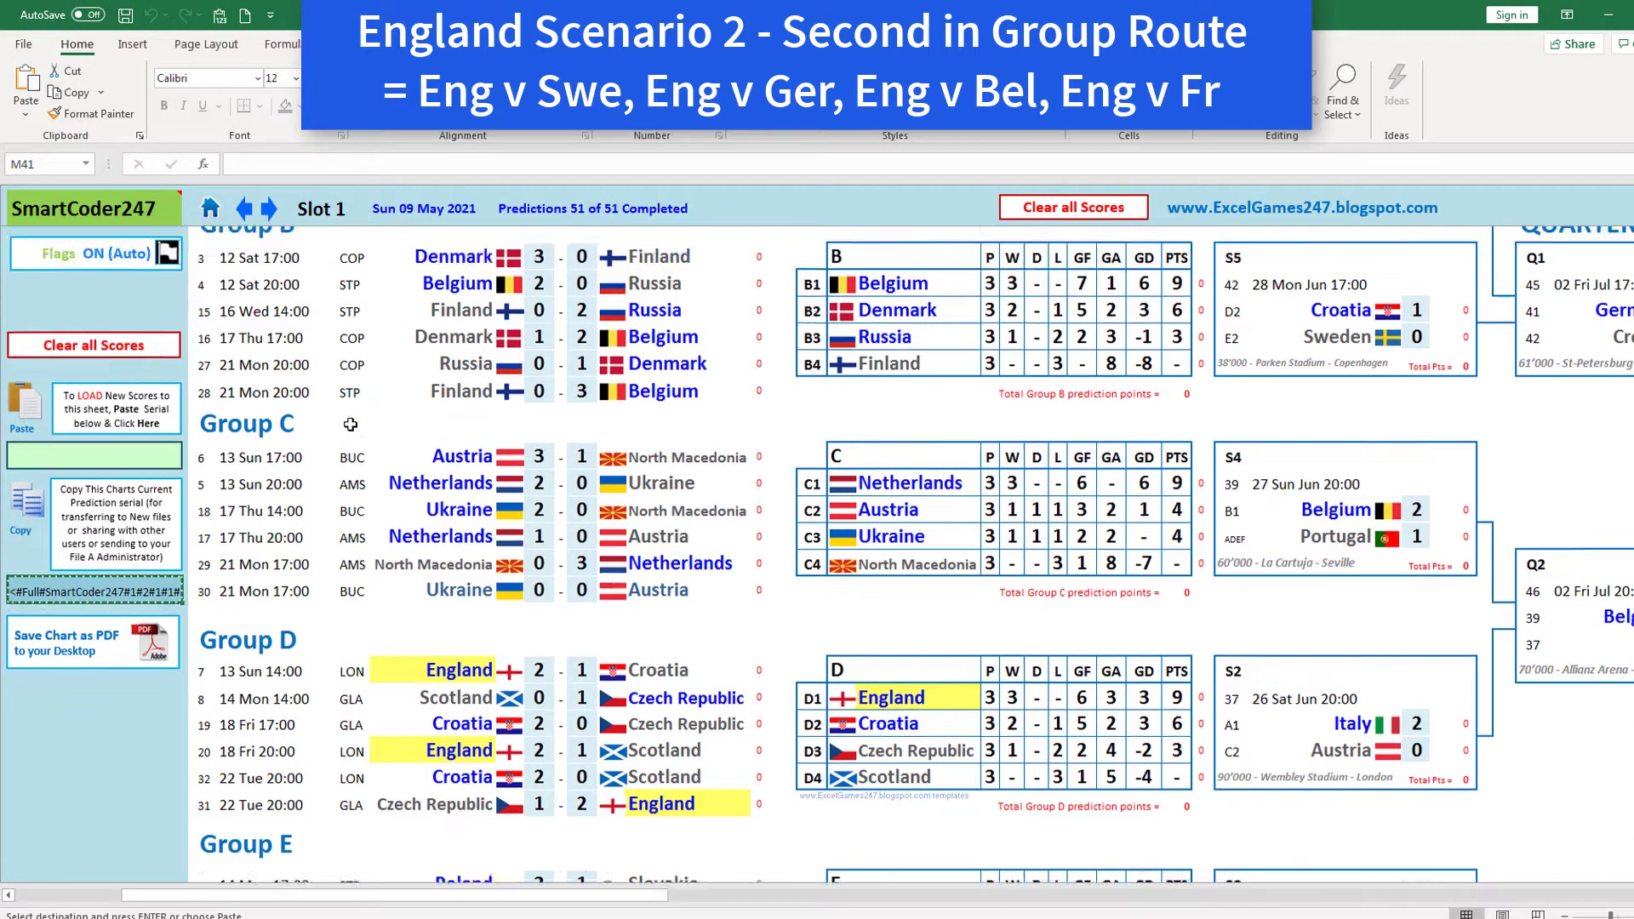
click(268, 208)
click(269, 209)
click(269, 208)
click(269, 208)
click(269, 209)
click(269, 209)
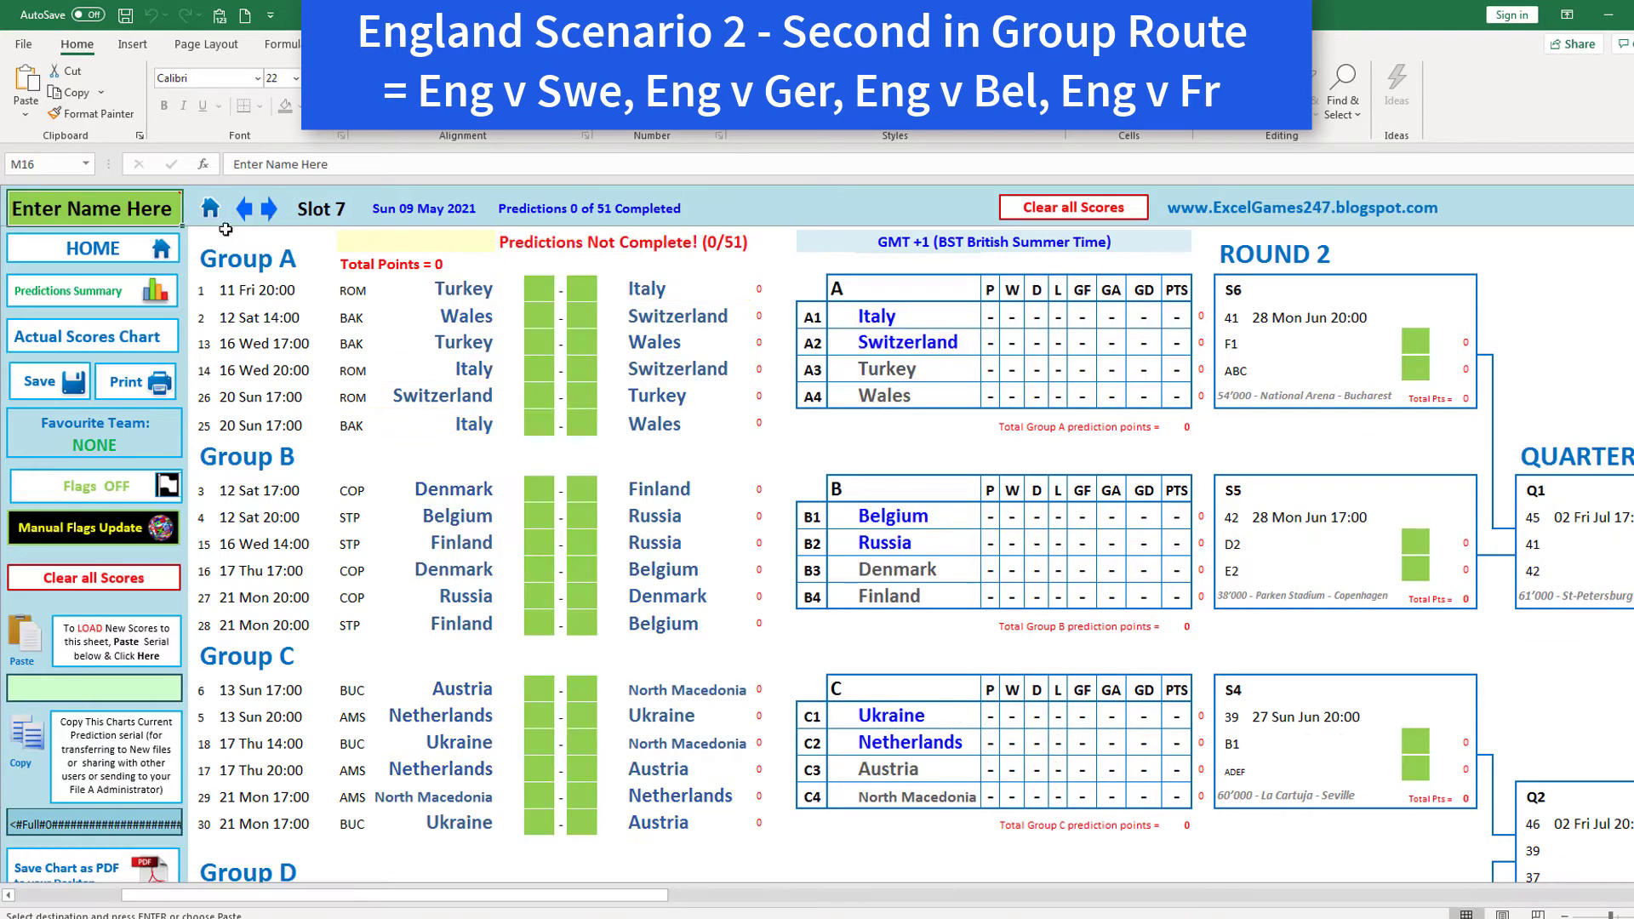
- Paste and load the prediction serial into Slot 7, then begin renaming it 'En…'
click(29, 640)
click(824, 534)
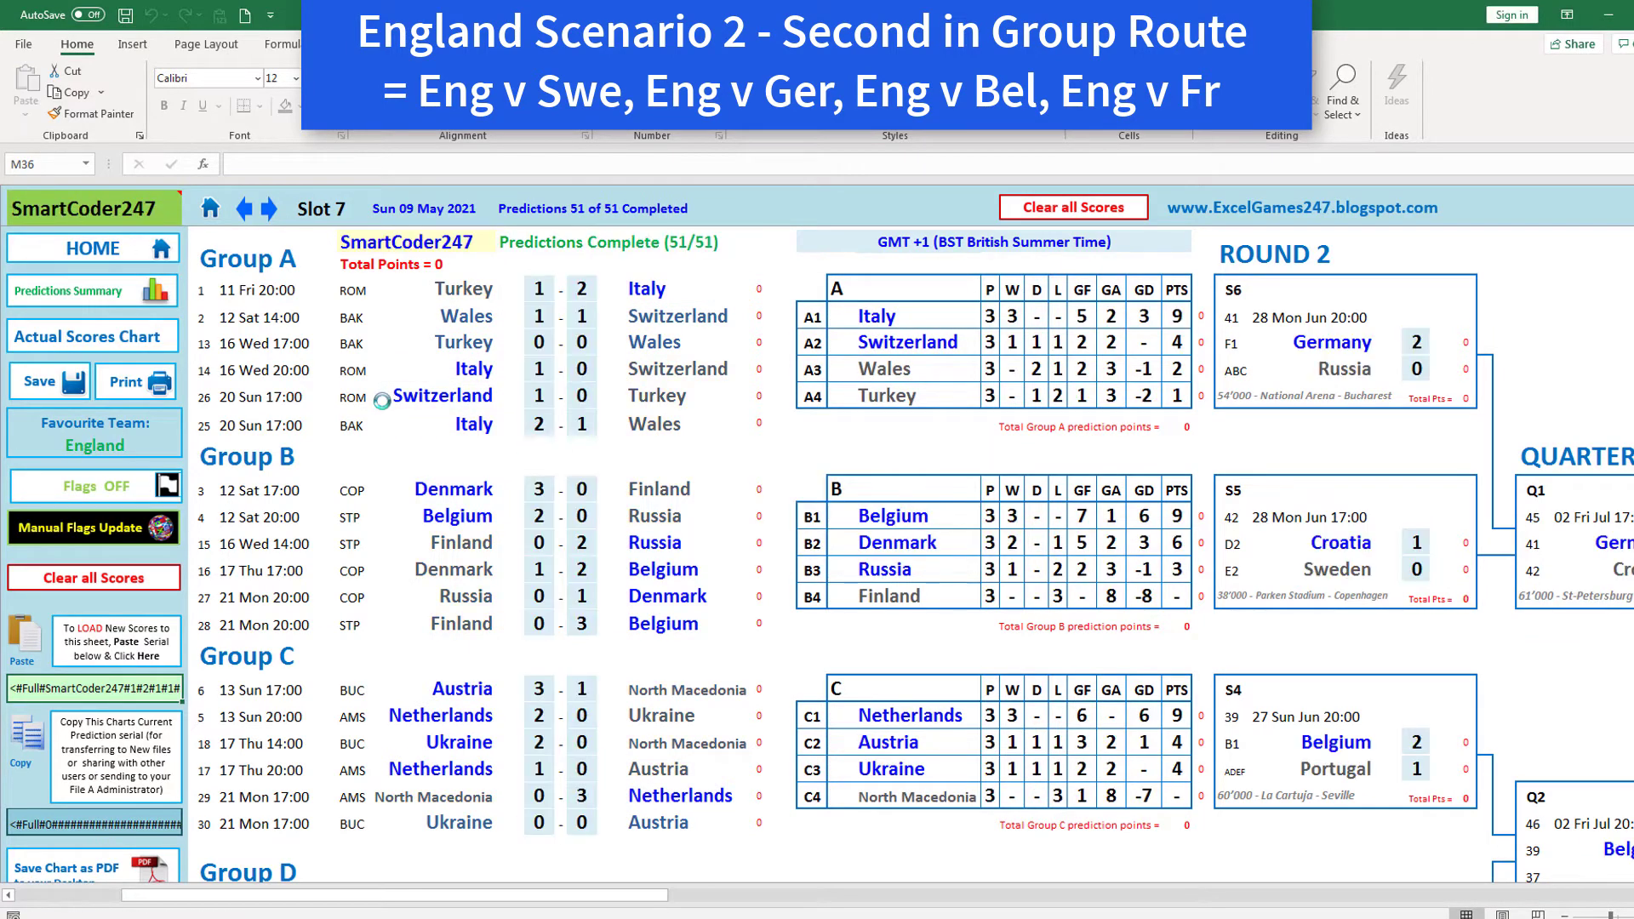
click(102, 210)
text(England Scenarios)
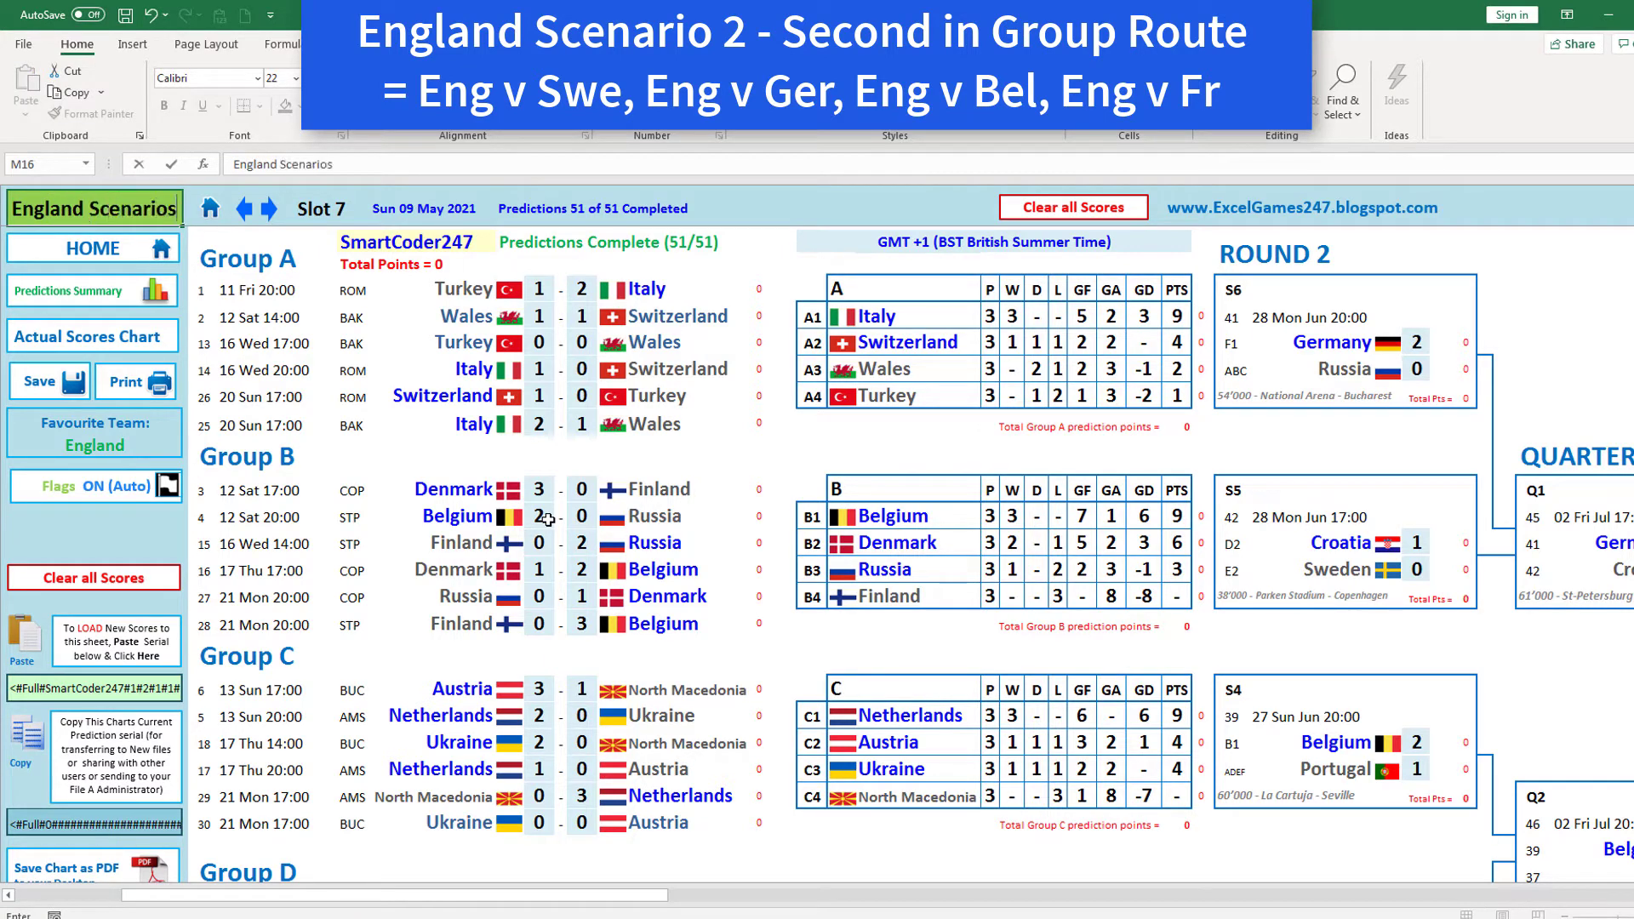
- Commit the name England Scenarios and set Croatia's score to 2 for a 2–2 draw with England
key(Return)
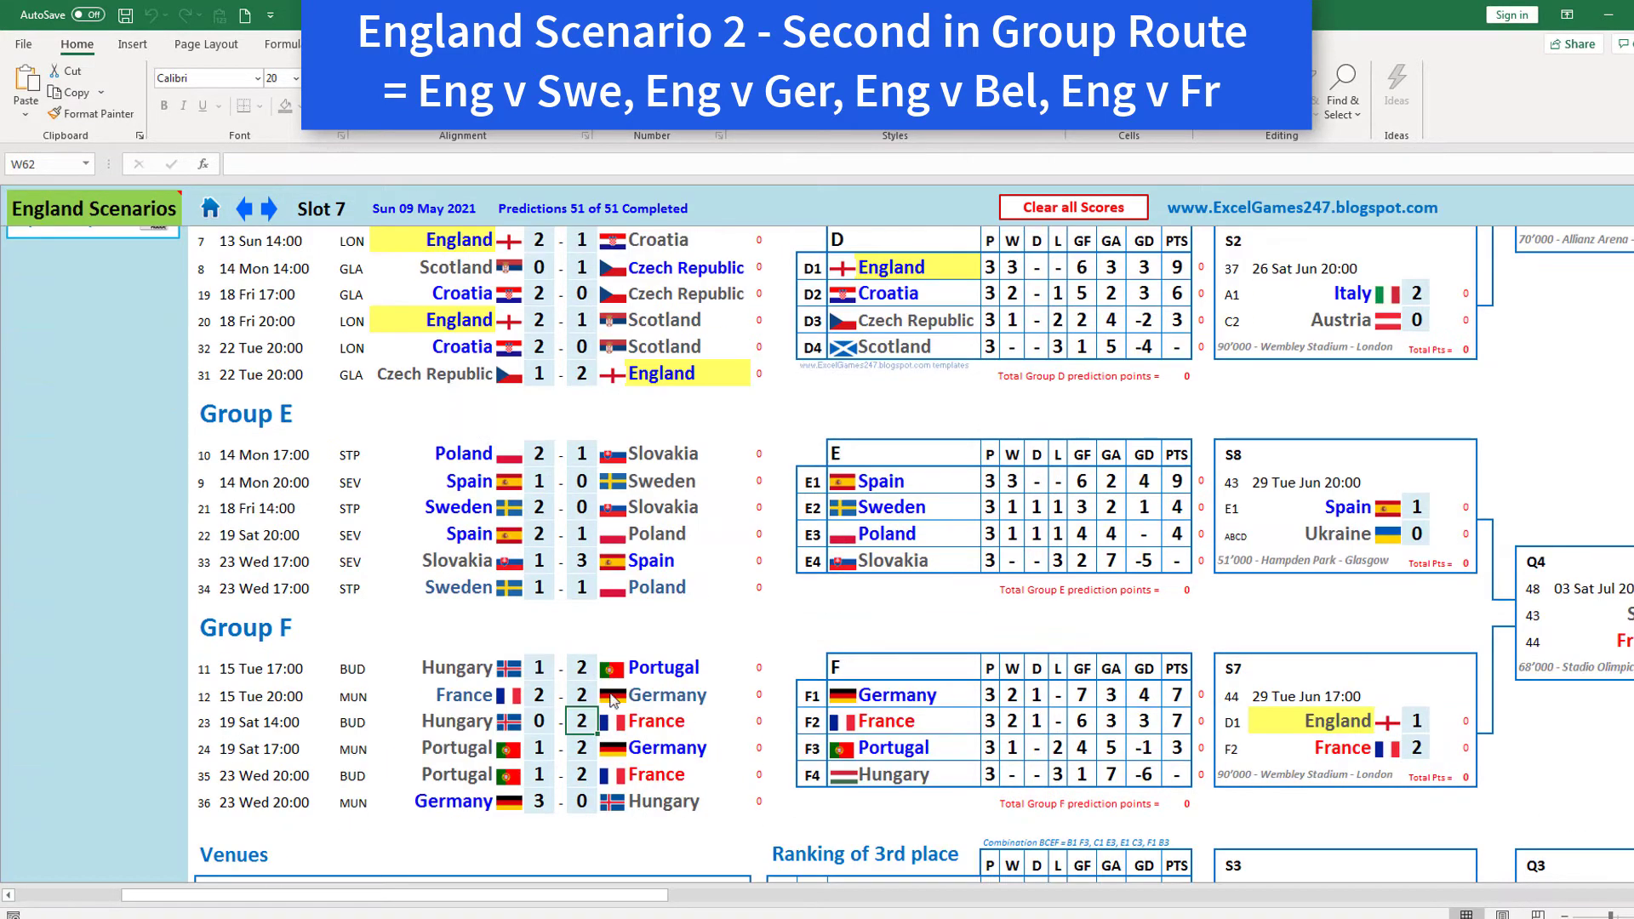
scroll(798, 515, up, 1)
scroll(766, 519, up, 2)
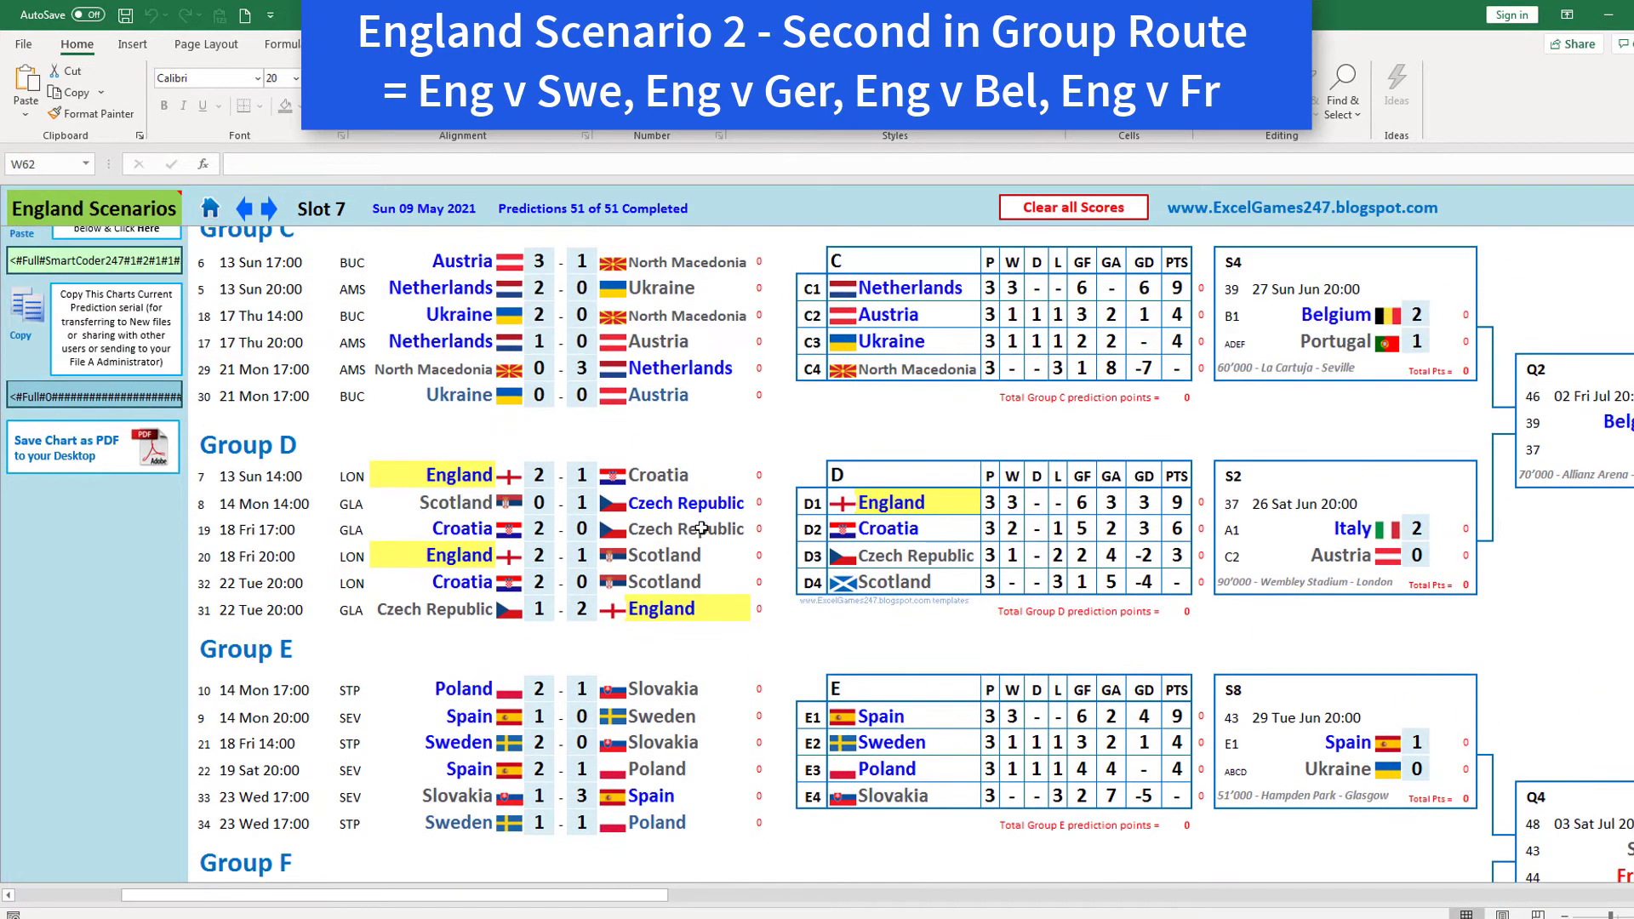
text(2)
key(Return)
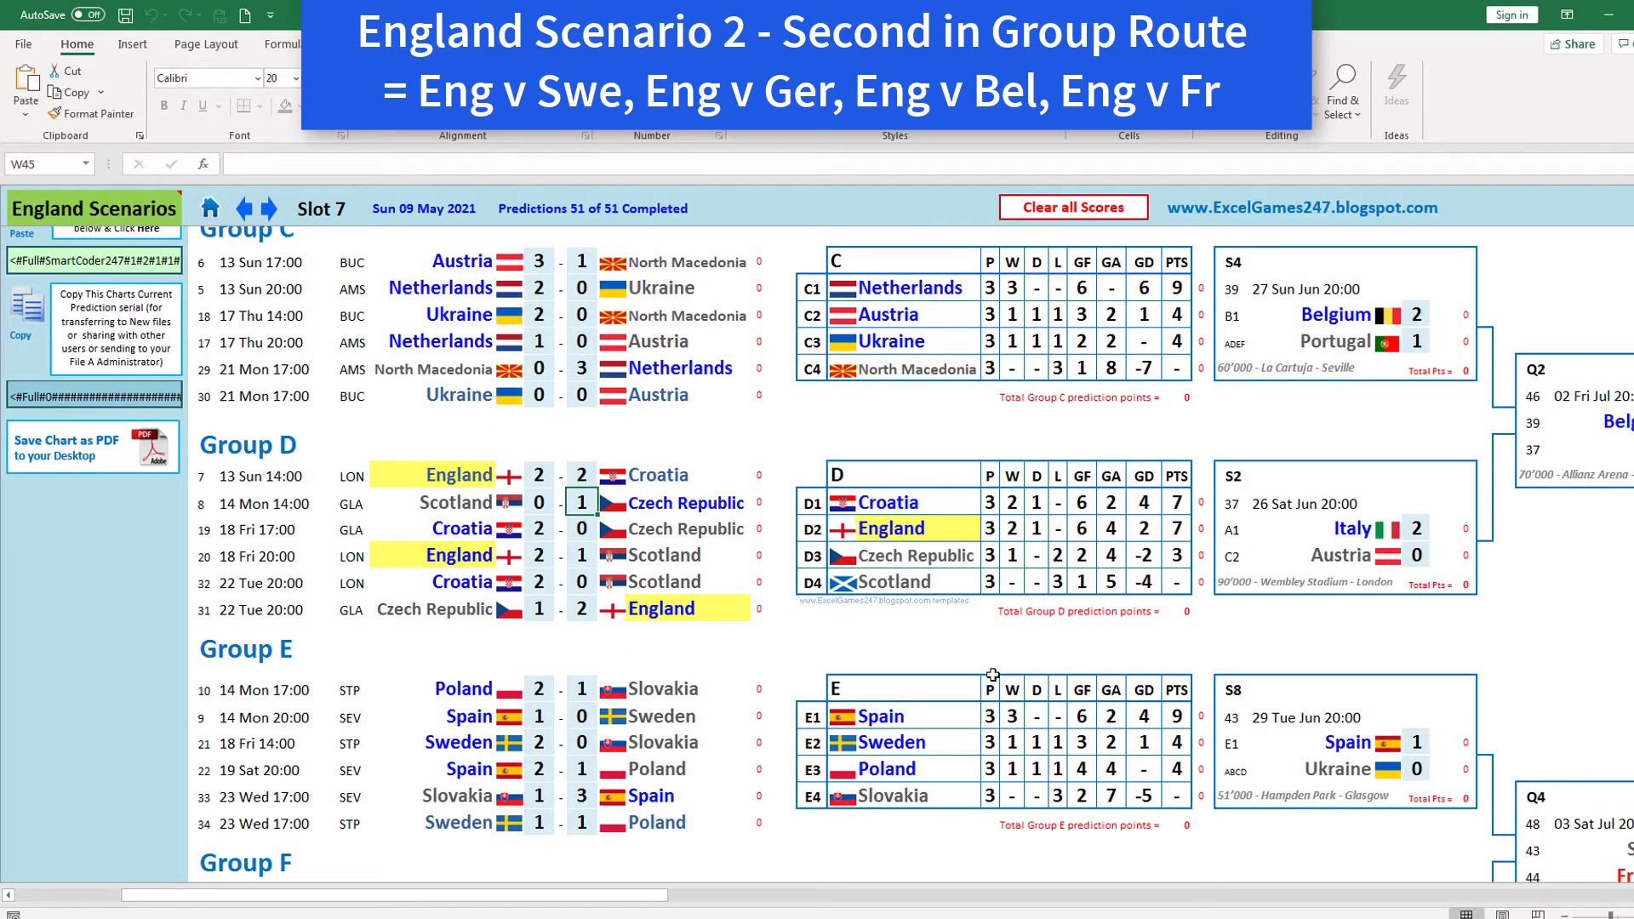
scroll(997, 532, down, 3)
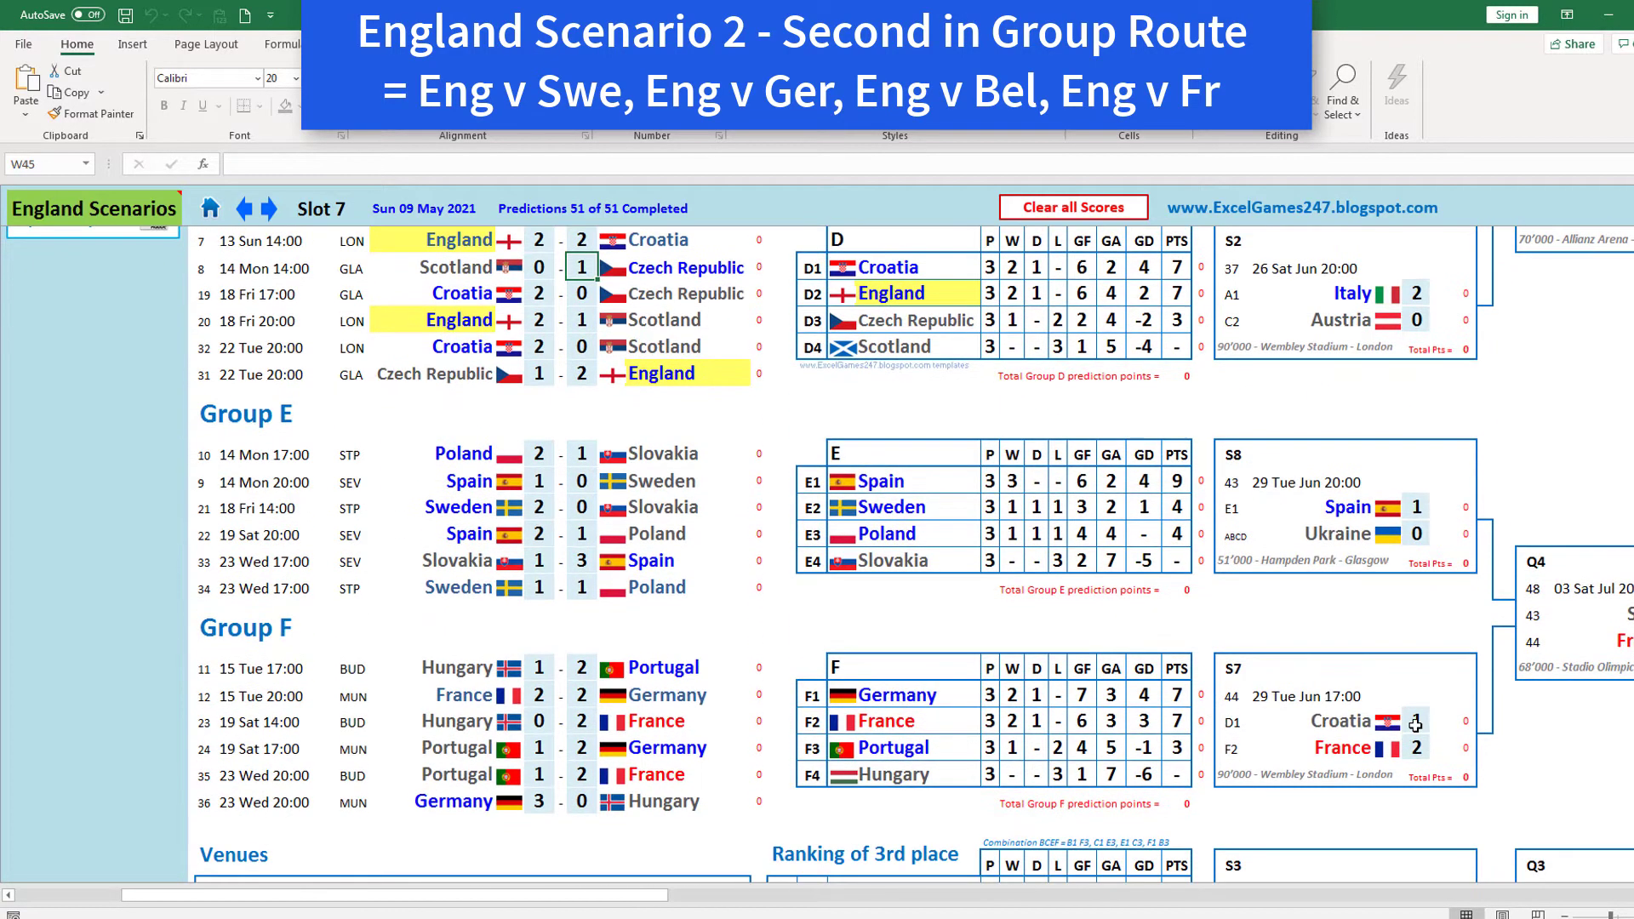
scroll(1009, 601, right, 5)
scroll(1009, 601, up, 4)
scroll(1009, 601, up, 4)
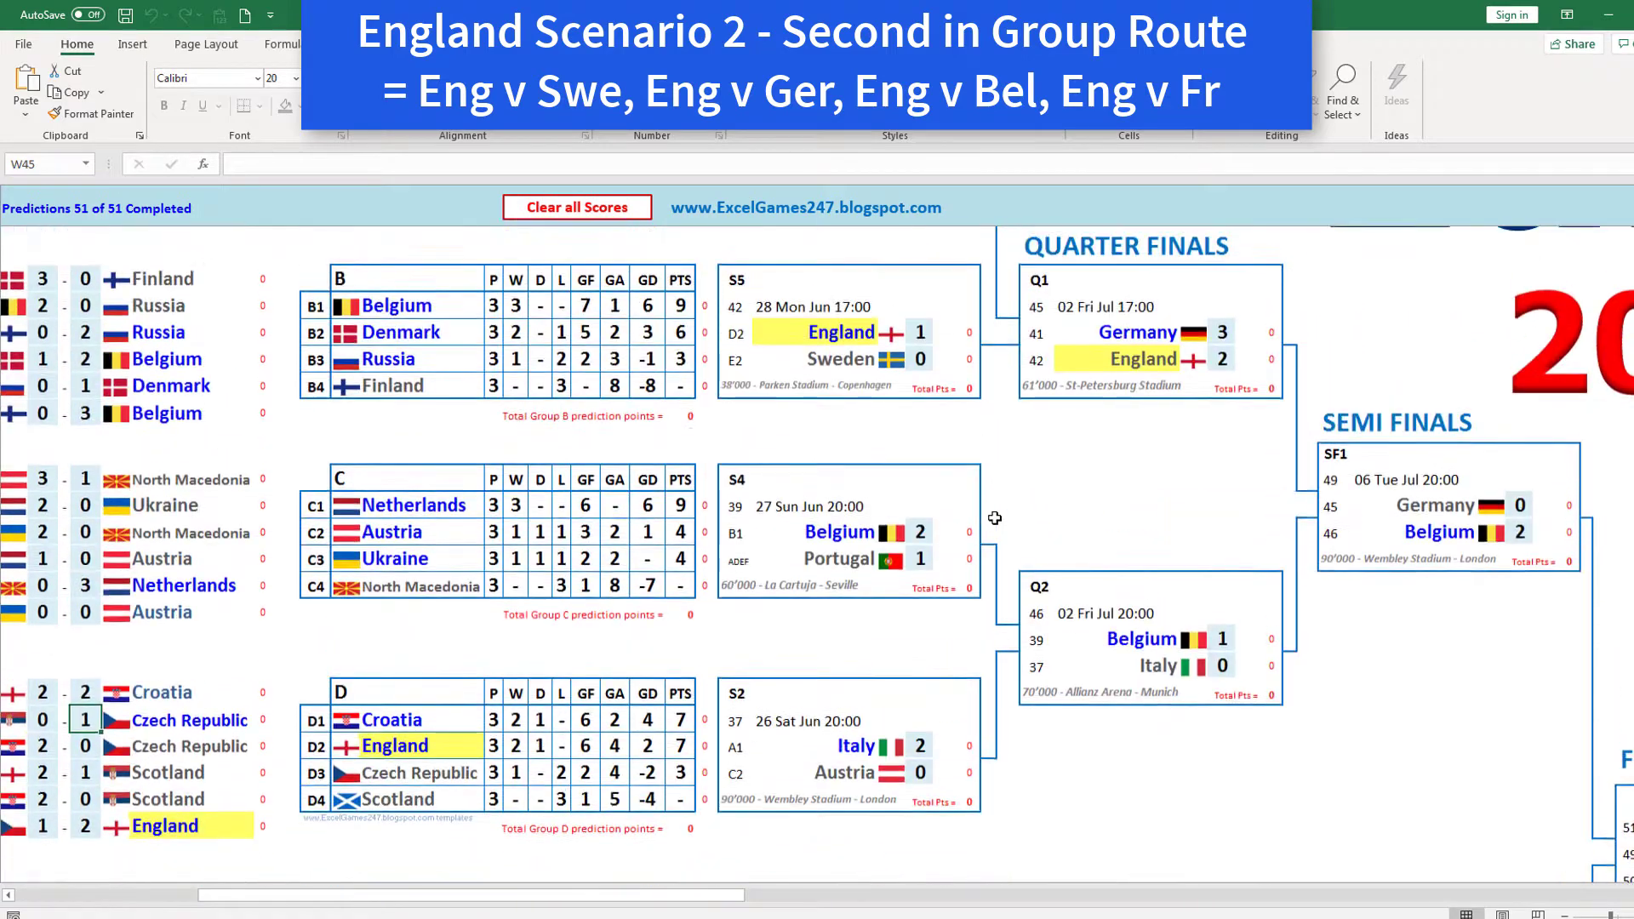
scroll(1009, 601, up, 1)
- Enter a 2–2 scoreline for England and Germany in the Q1 match
drag(621, 895, 688, 895)
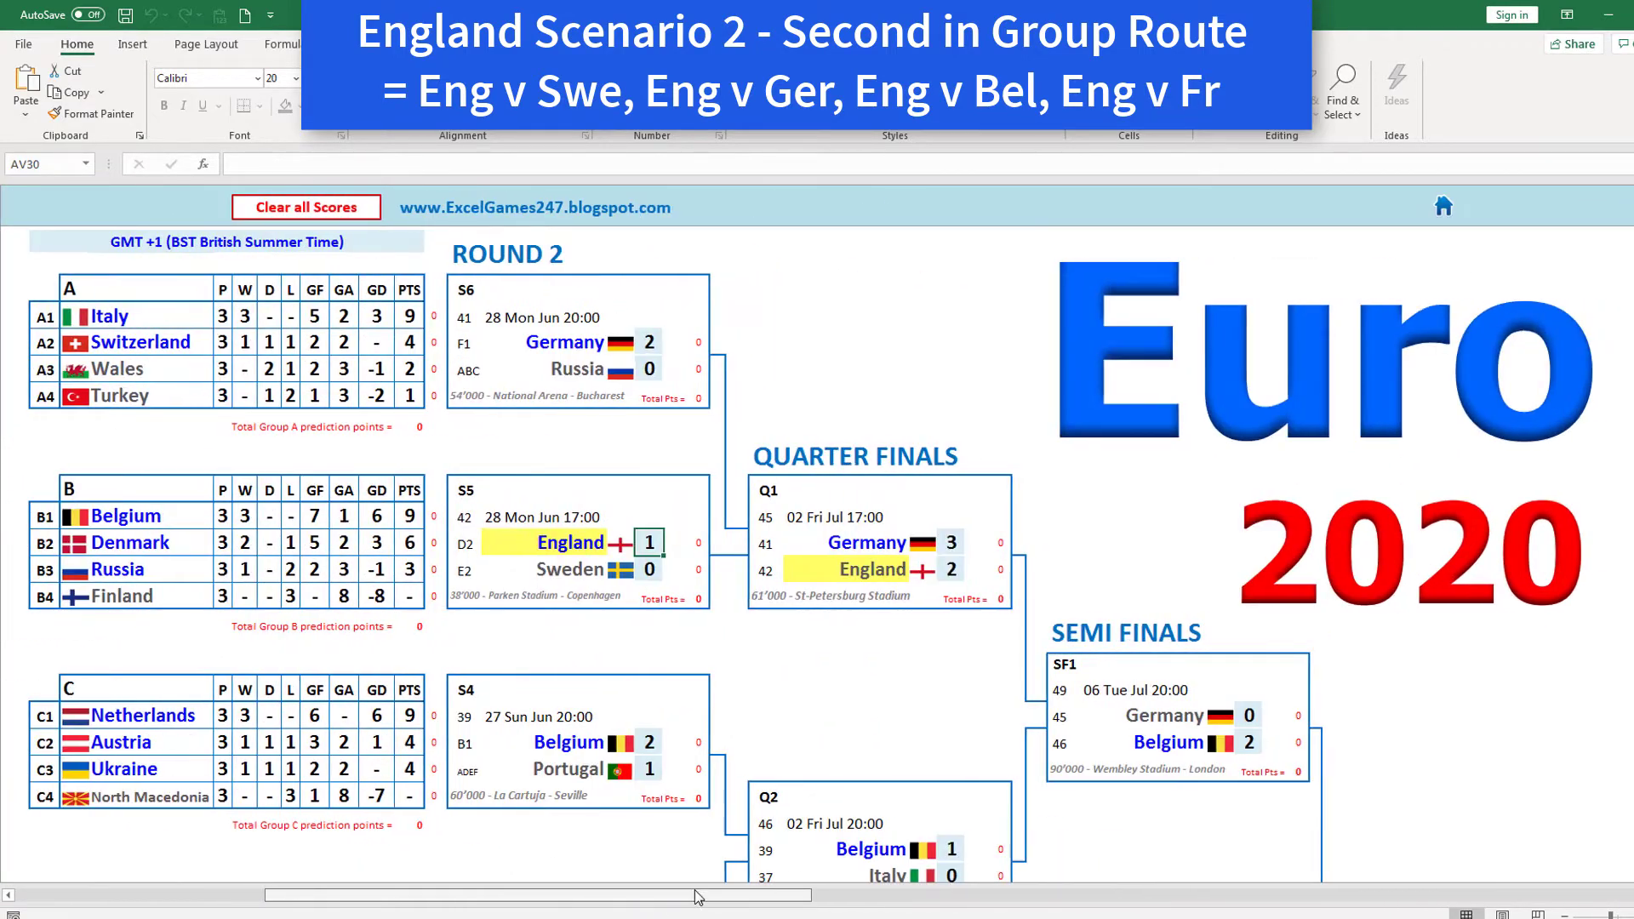
click(648, 542)
text(2)
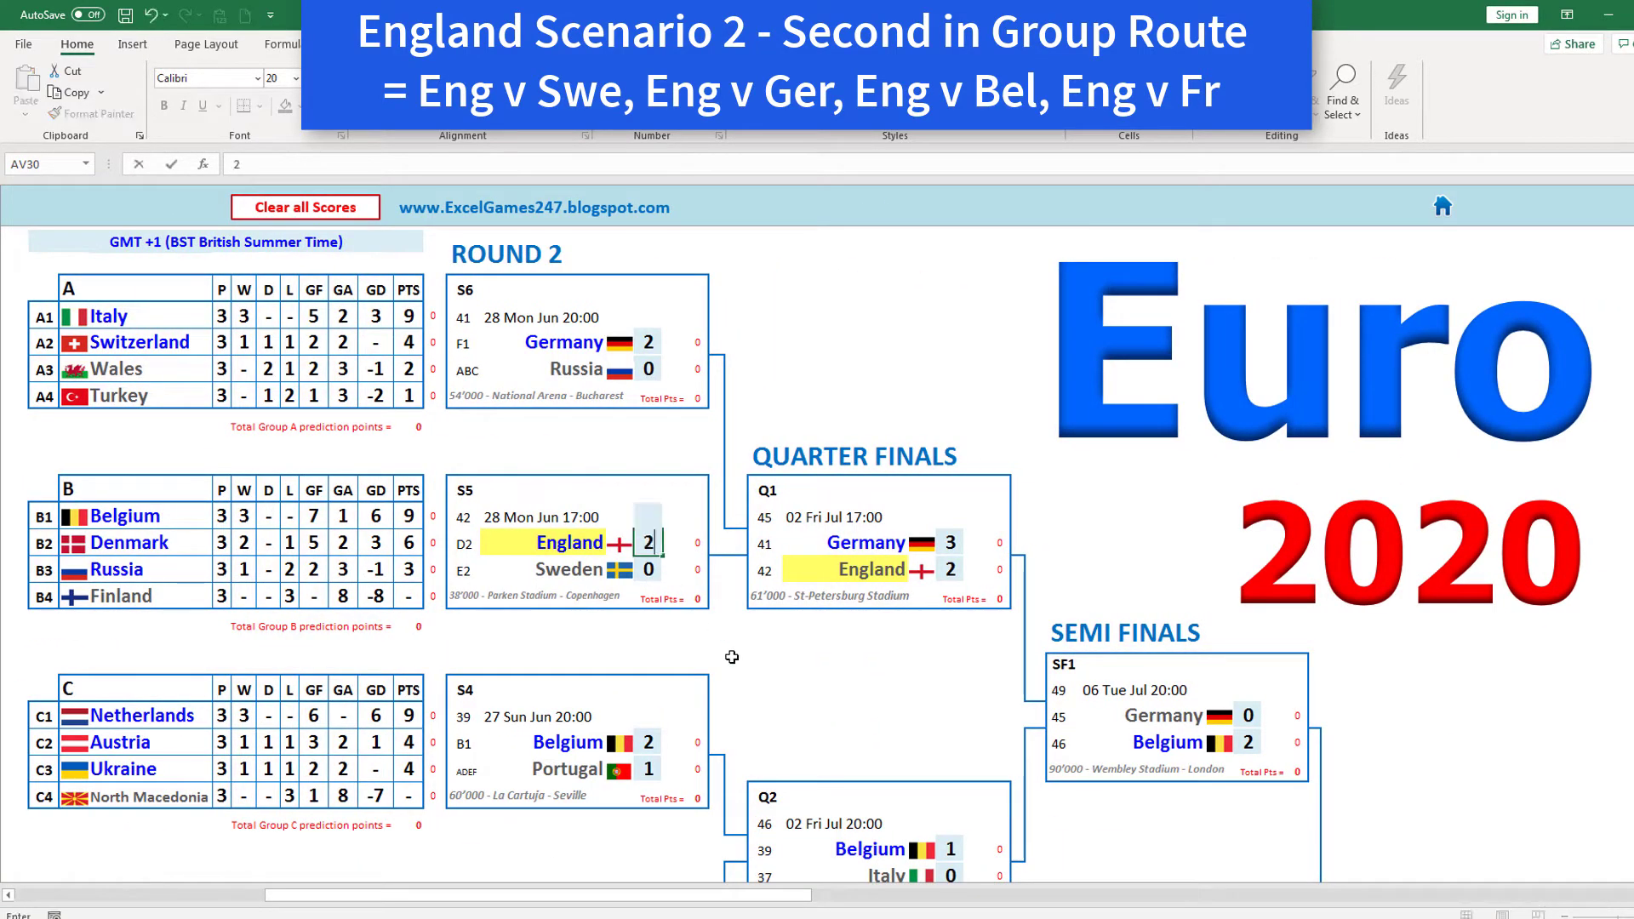
key(Return)
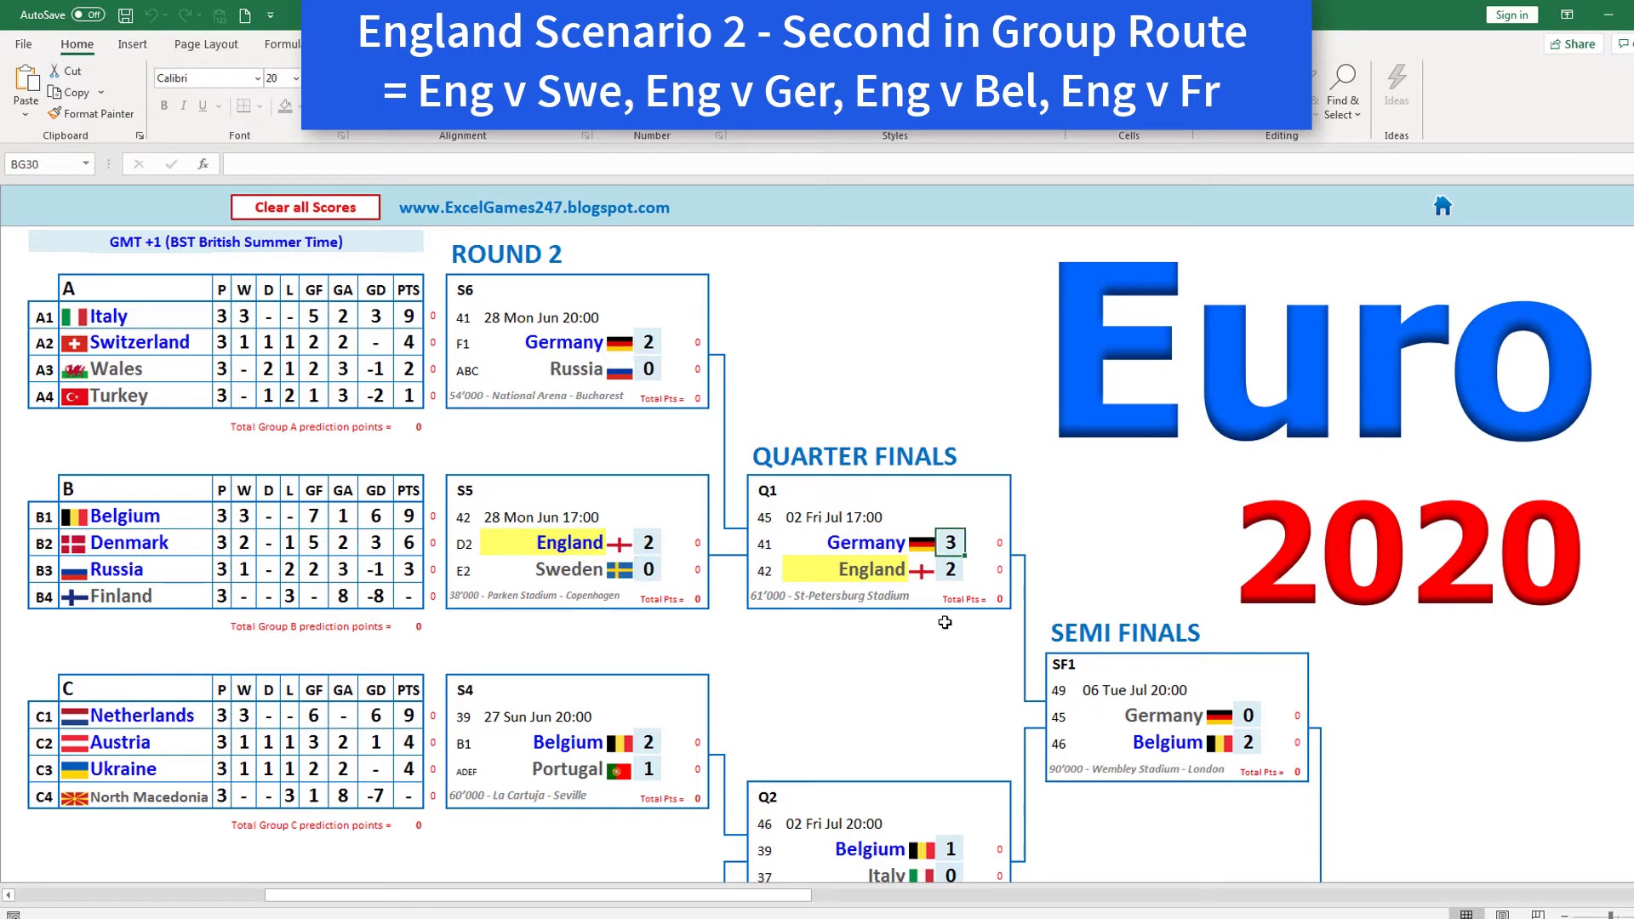
text(2)
key(Return)
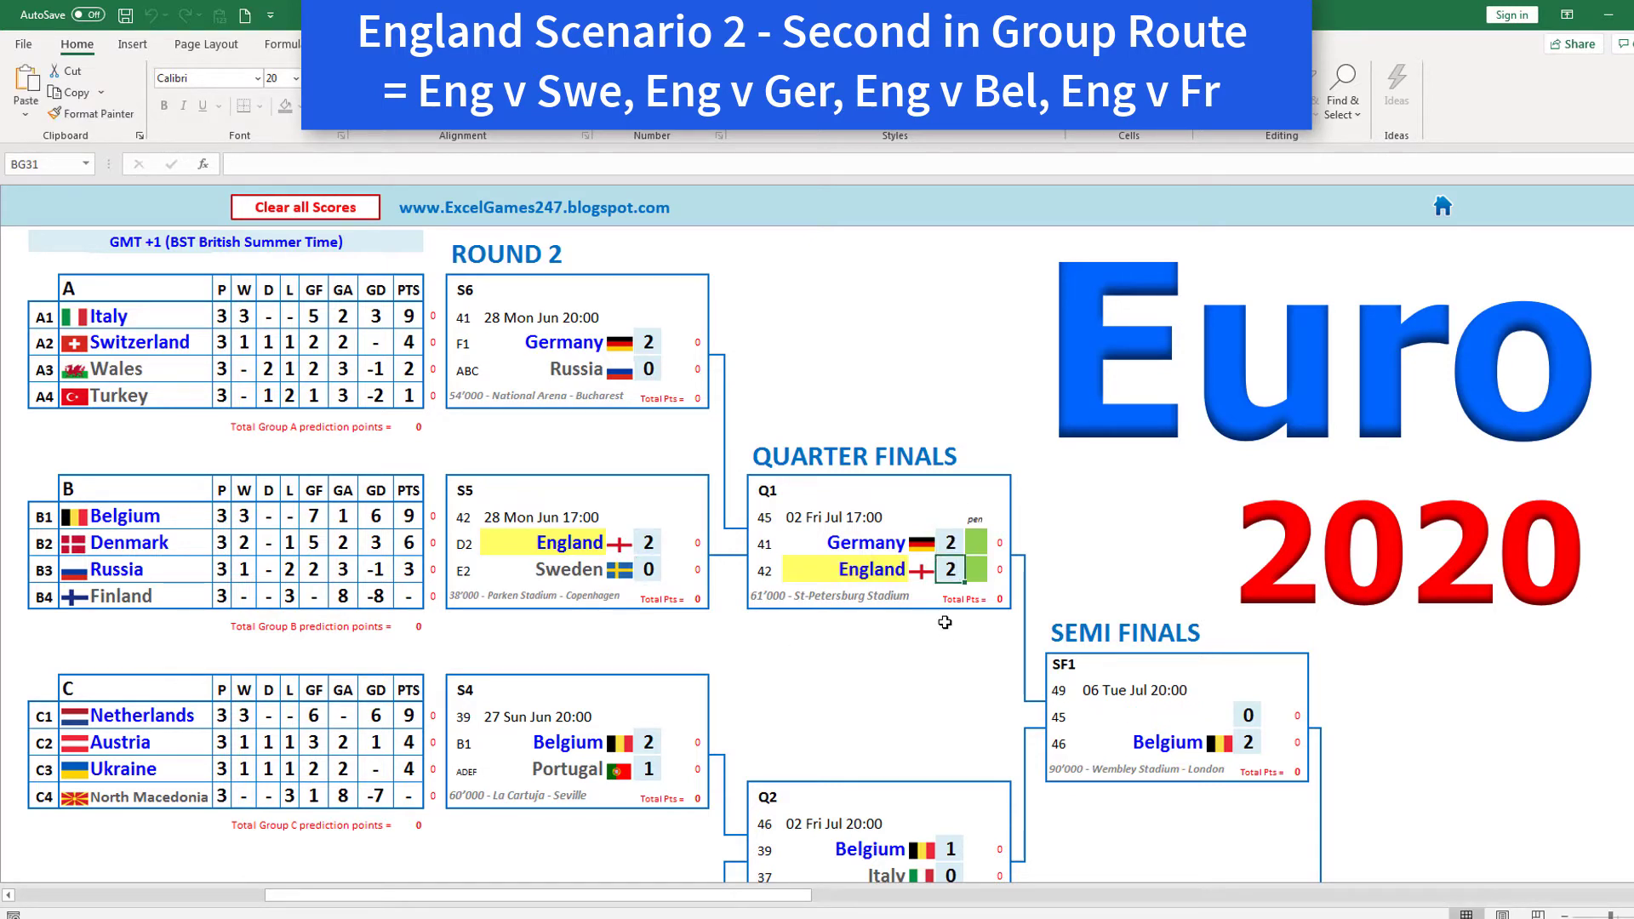
- Enter the Q1 penalty shootout so England beats Germany 5–4
text(5)
key(Return)
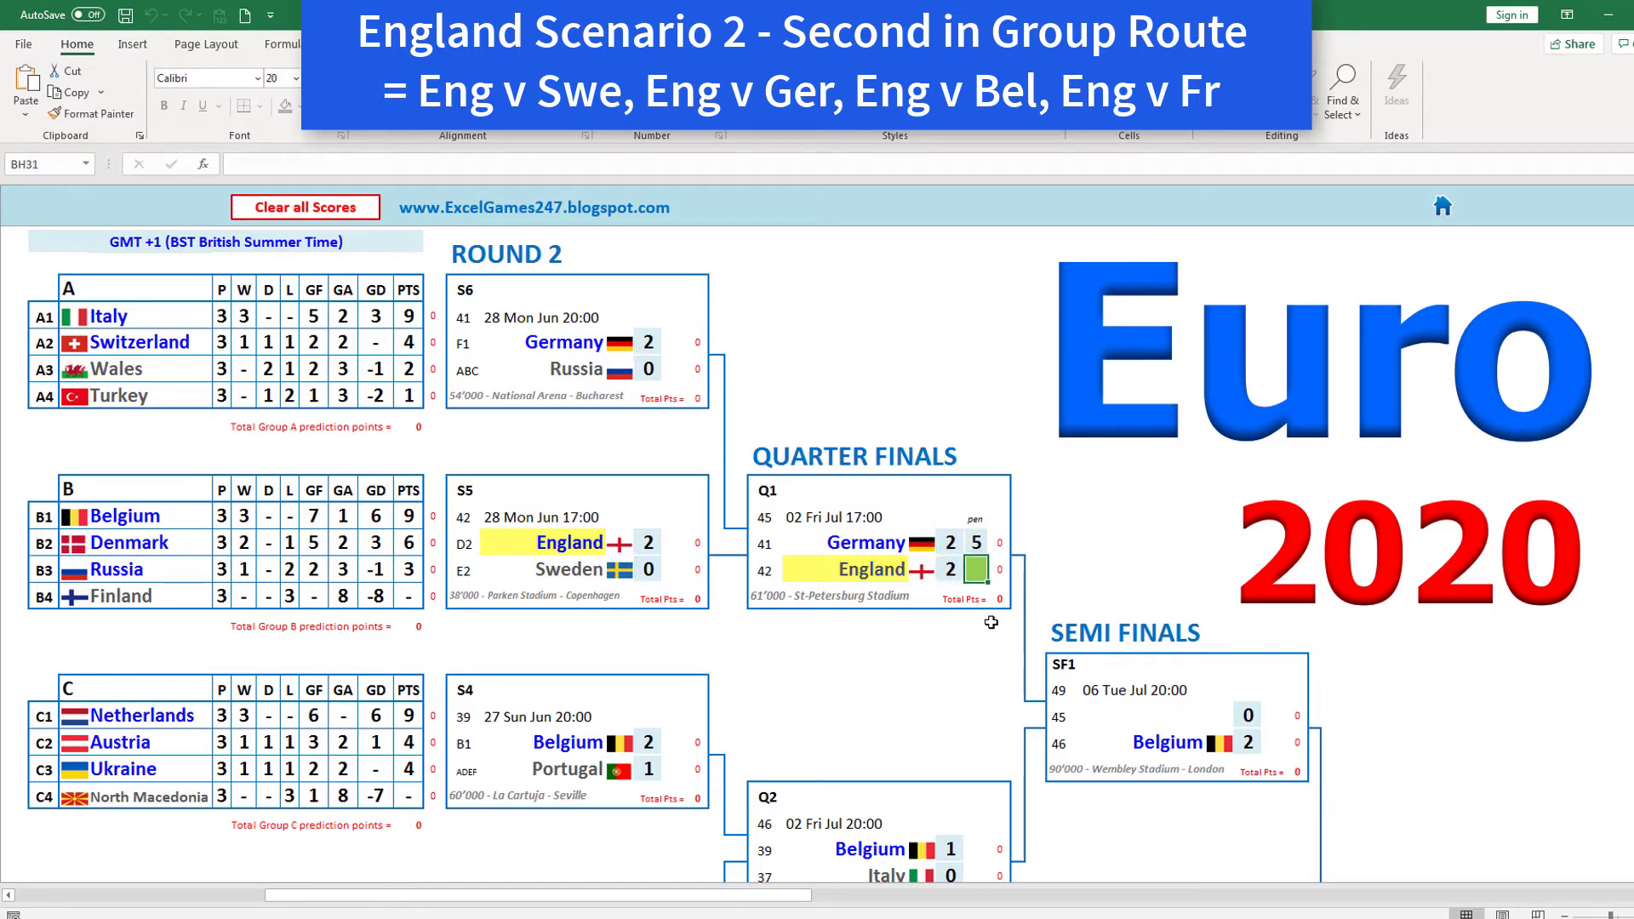
text(4)
key(Return)
scroll(933, 652, down, 1)
scroll(933, 652, down, 2)
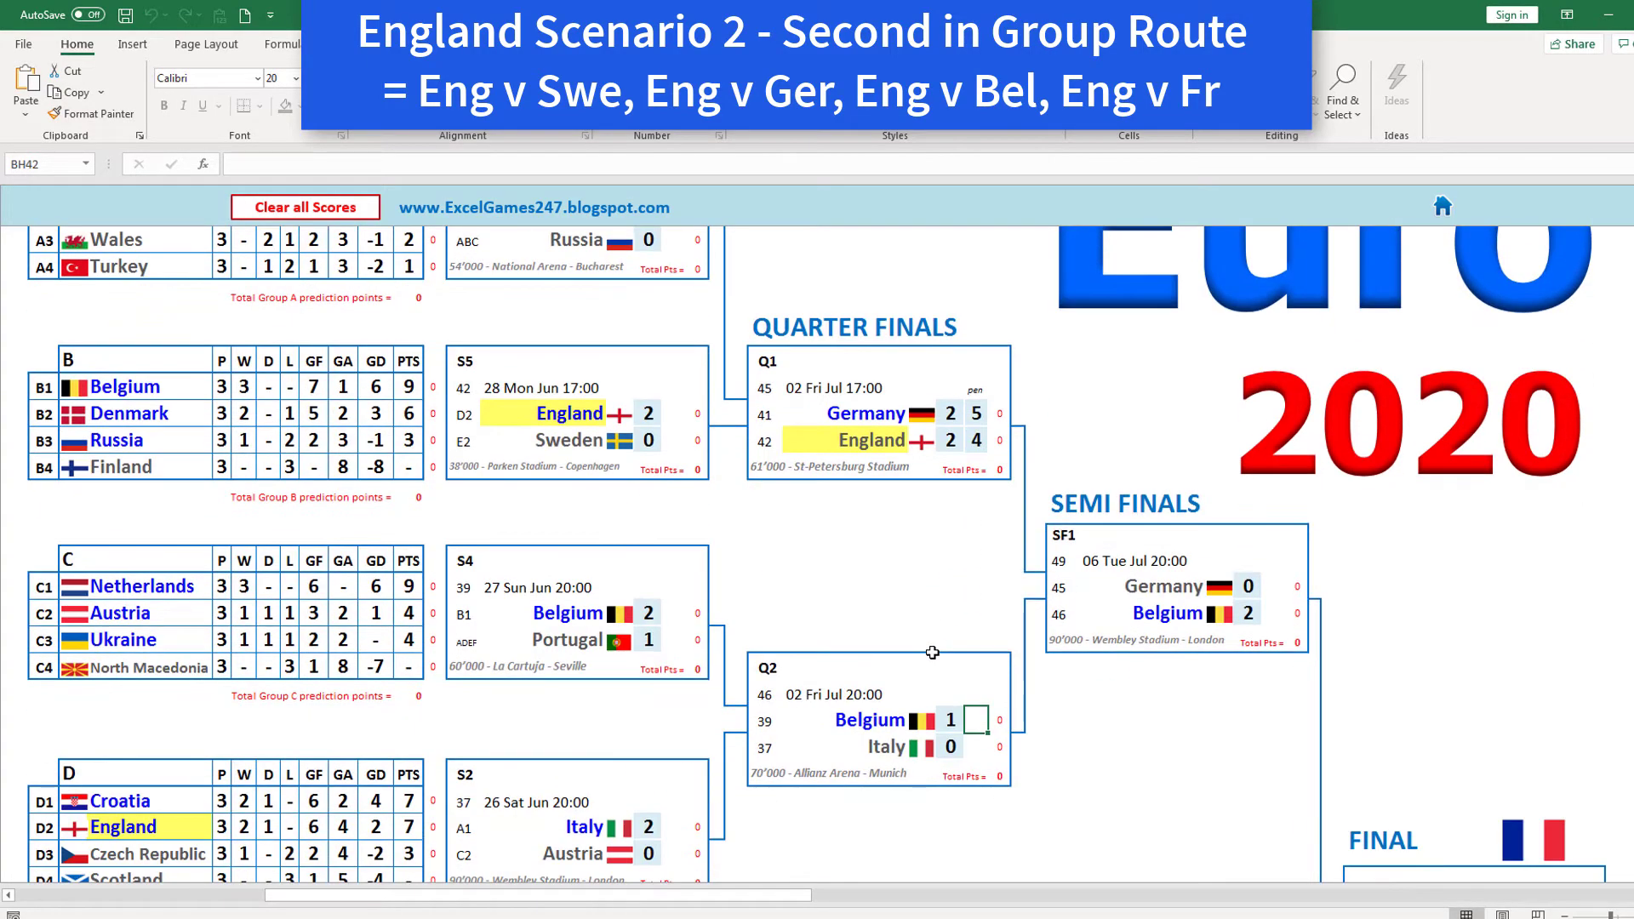
scroll(933, 652, down, 1)
scroll(933, 652, up, 1)
scroll(933, 652, up, 2)
drag(810, 902, 867, 902)
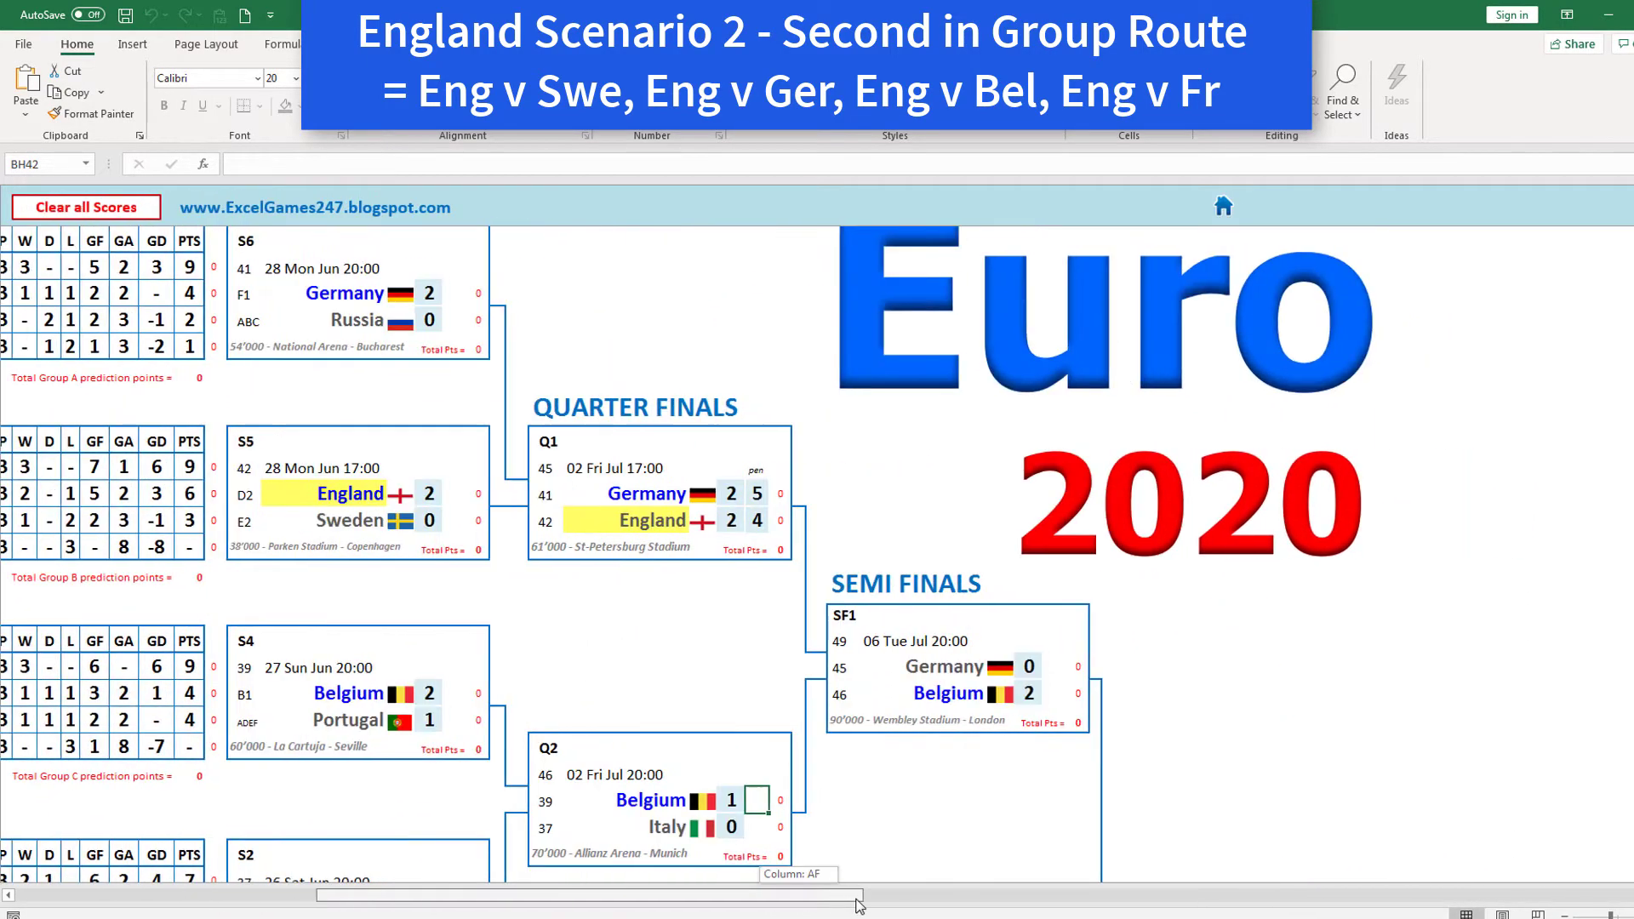
scroll(936, 791, down, 2)
scroll(728, 431, up, 1)
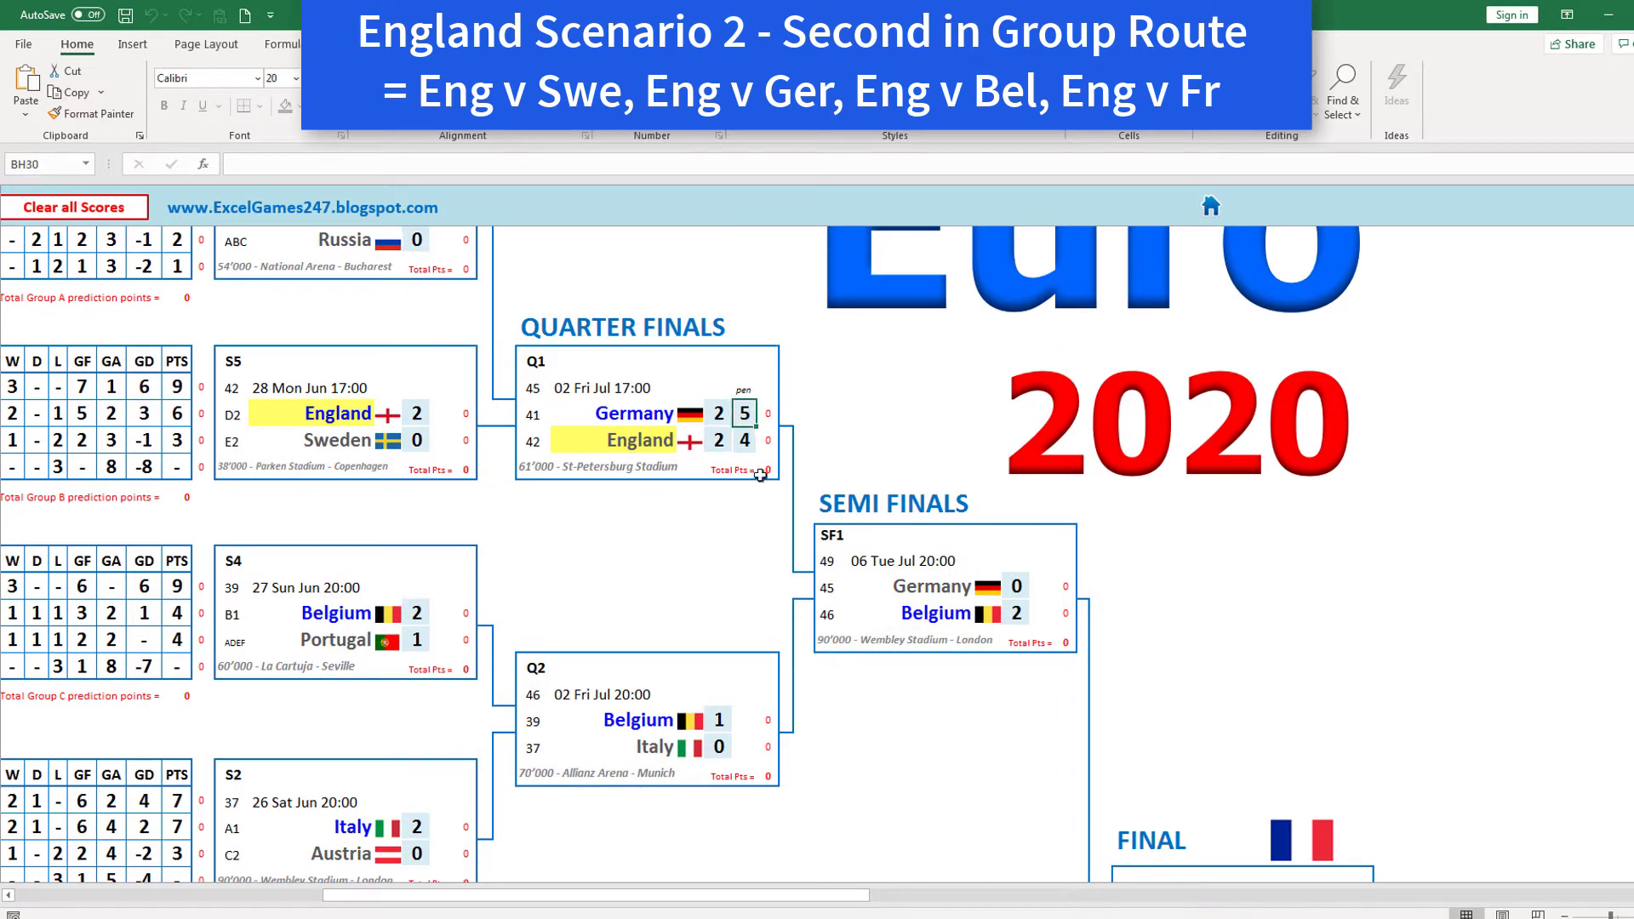
text(4)
key(Return)
text(5)
key(Return)
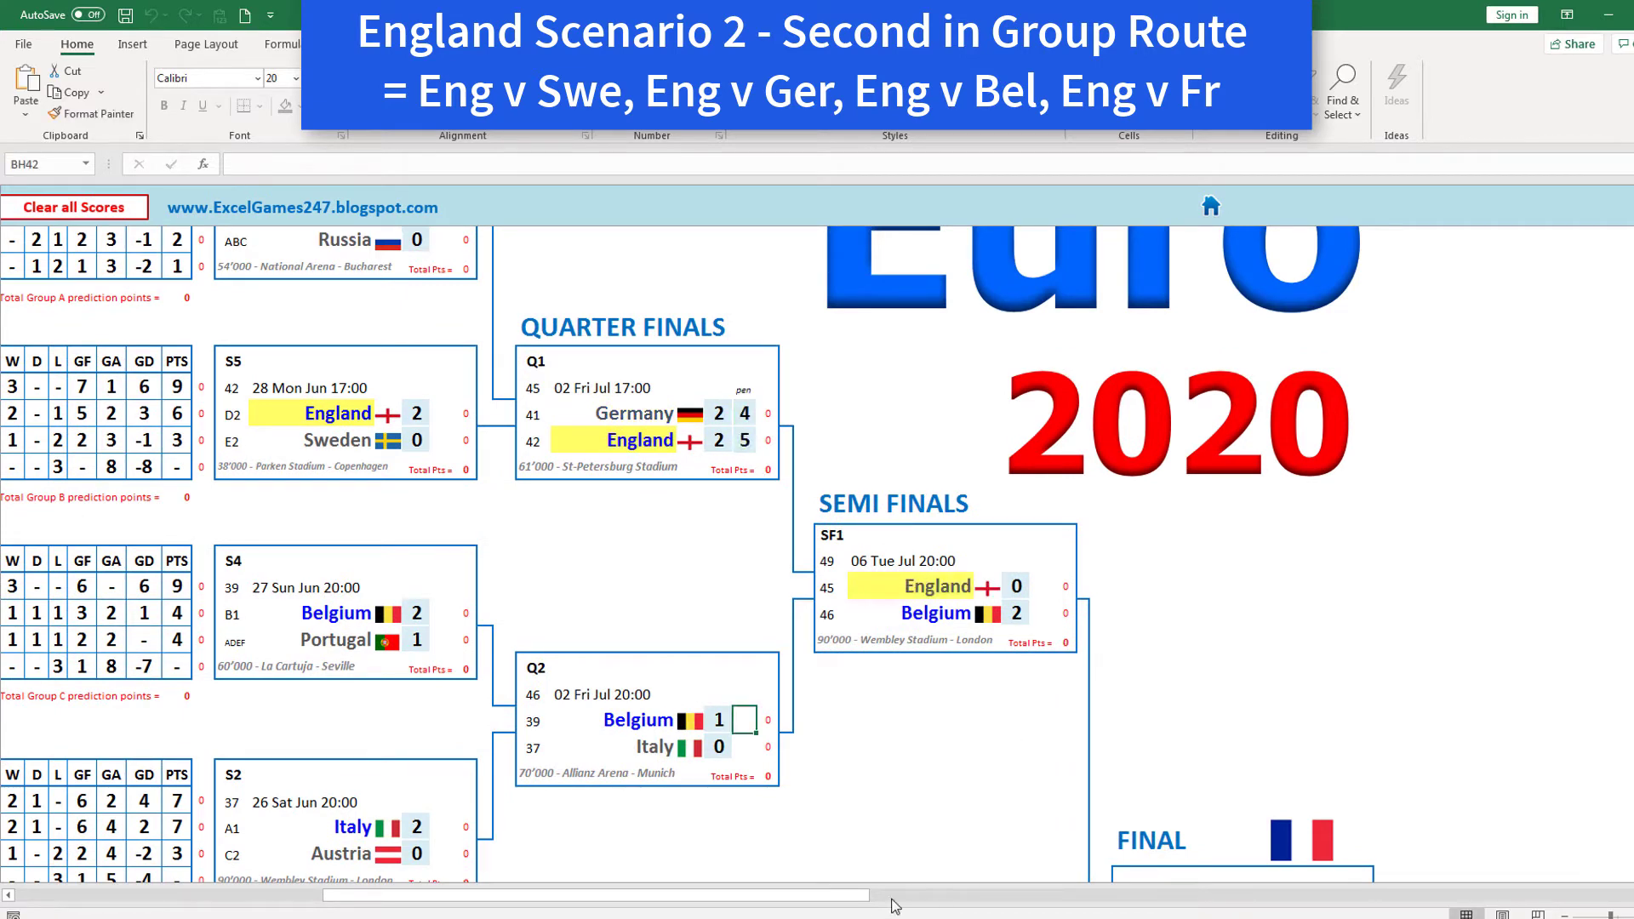
drag(850, 895, 899, 895)
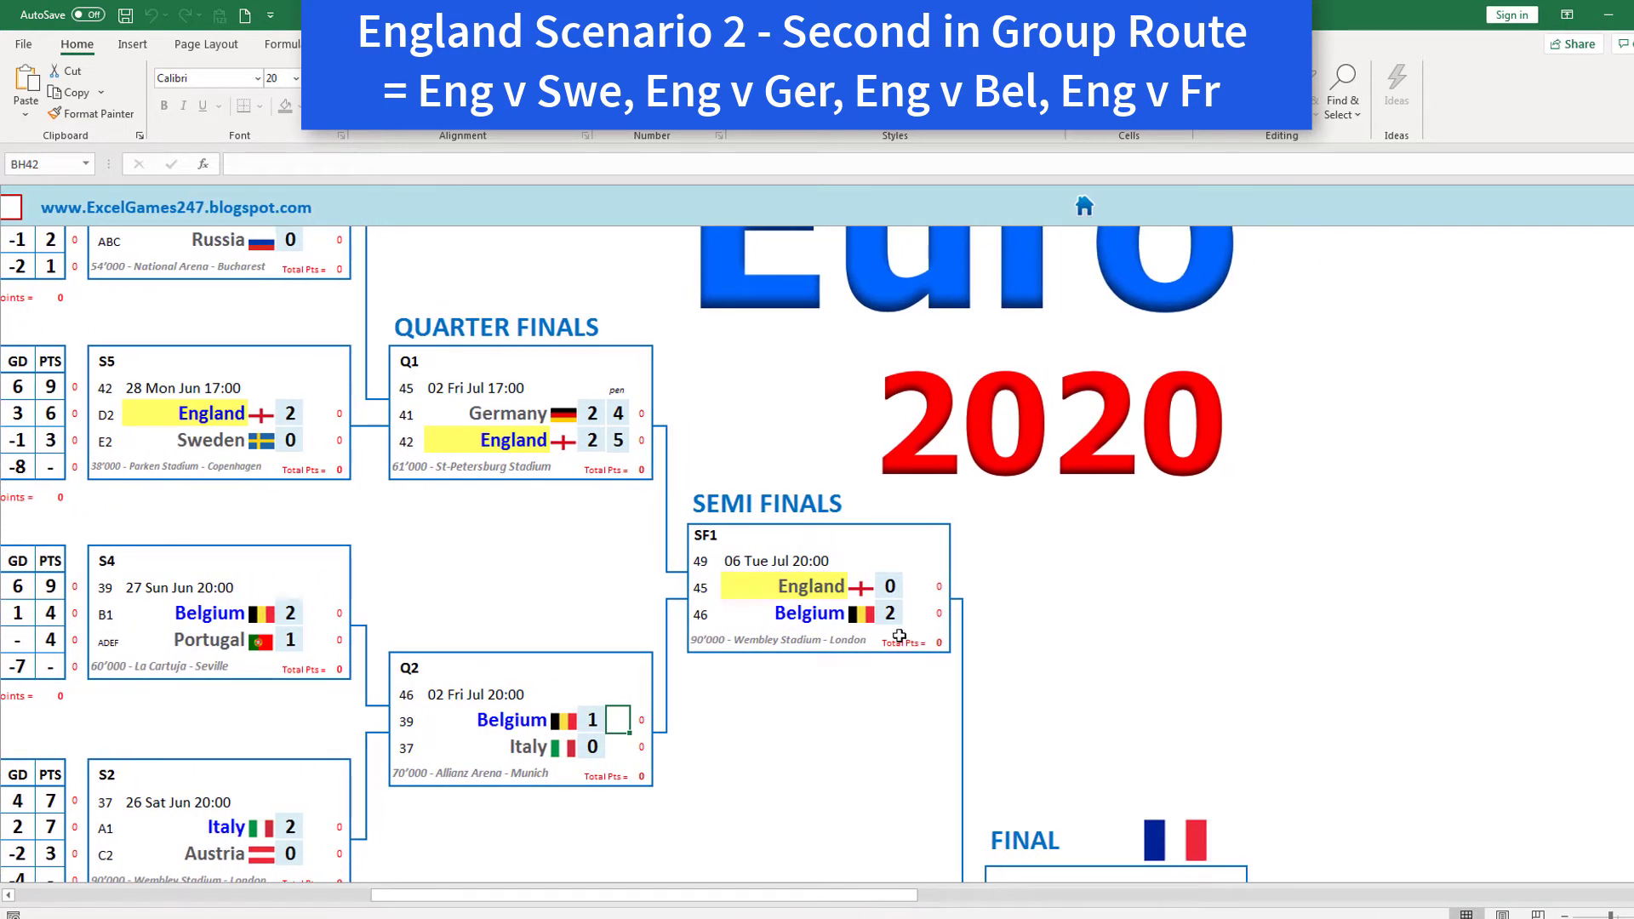
- Enter England 2–1 Belgium in SF1 and 0 for France in the final
scroll(840, 879, right, 2)
scroll(831, 757, down, 2)
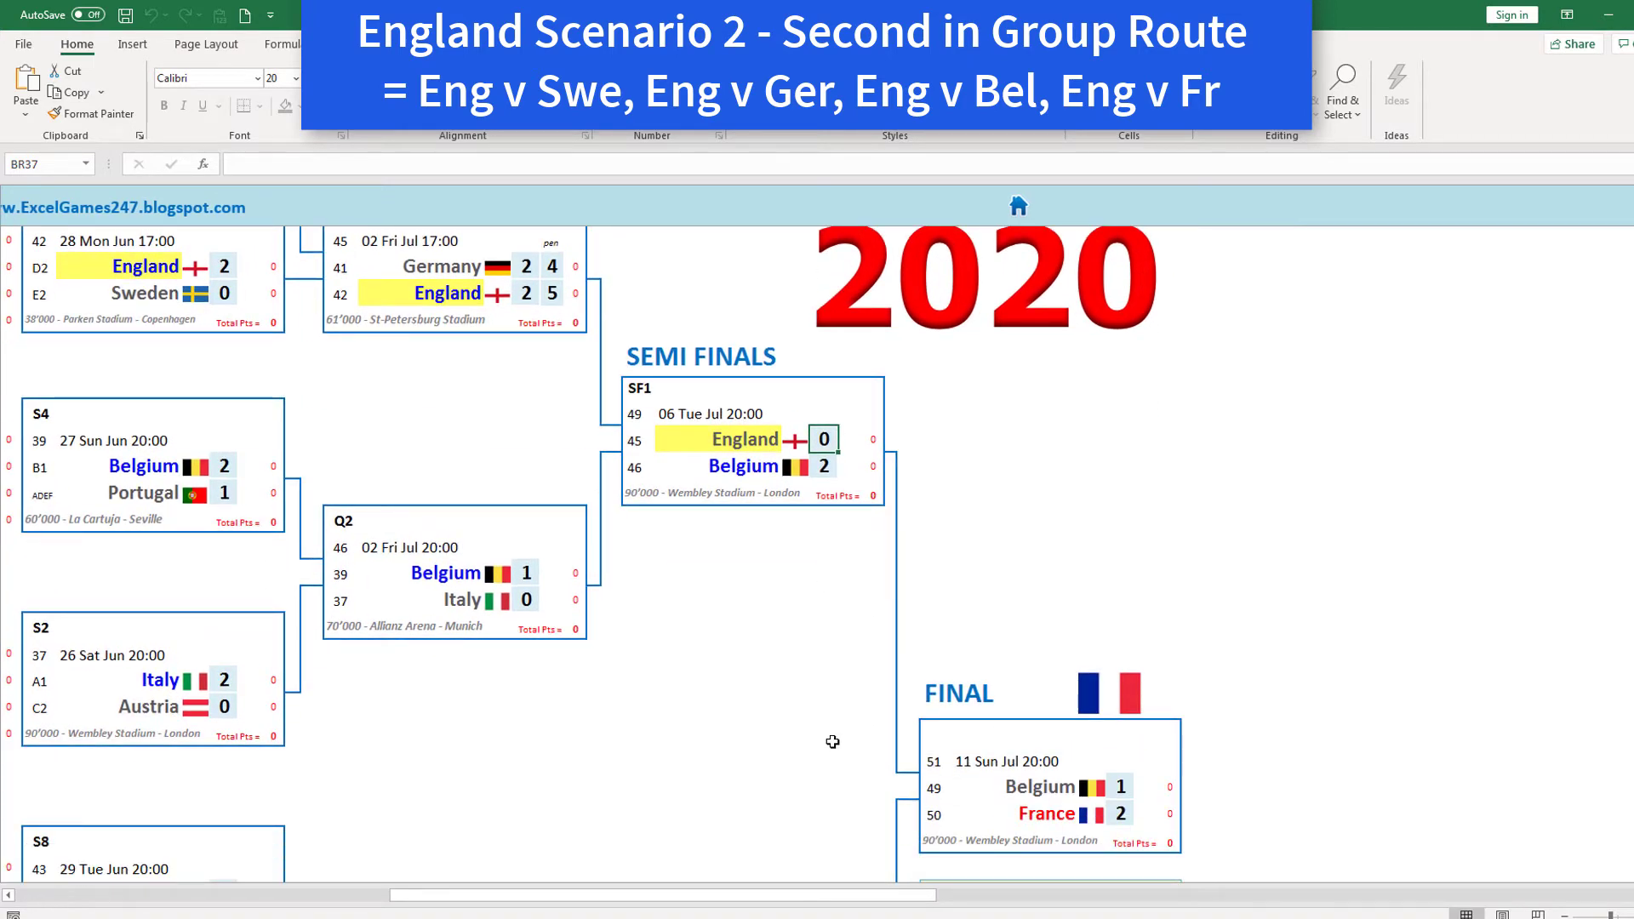
text(2)
key(Return)
text(1)
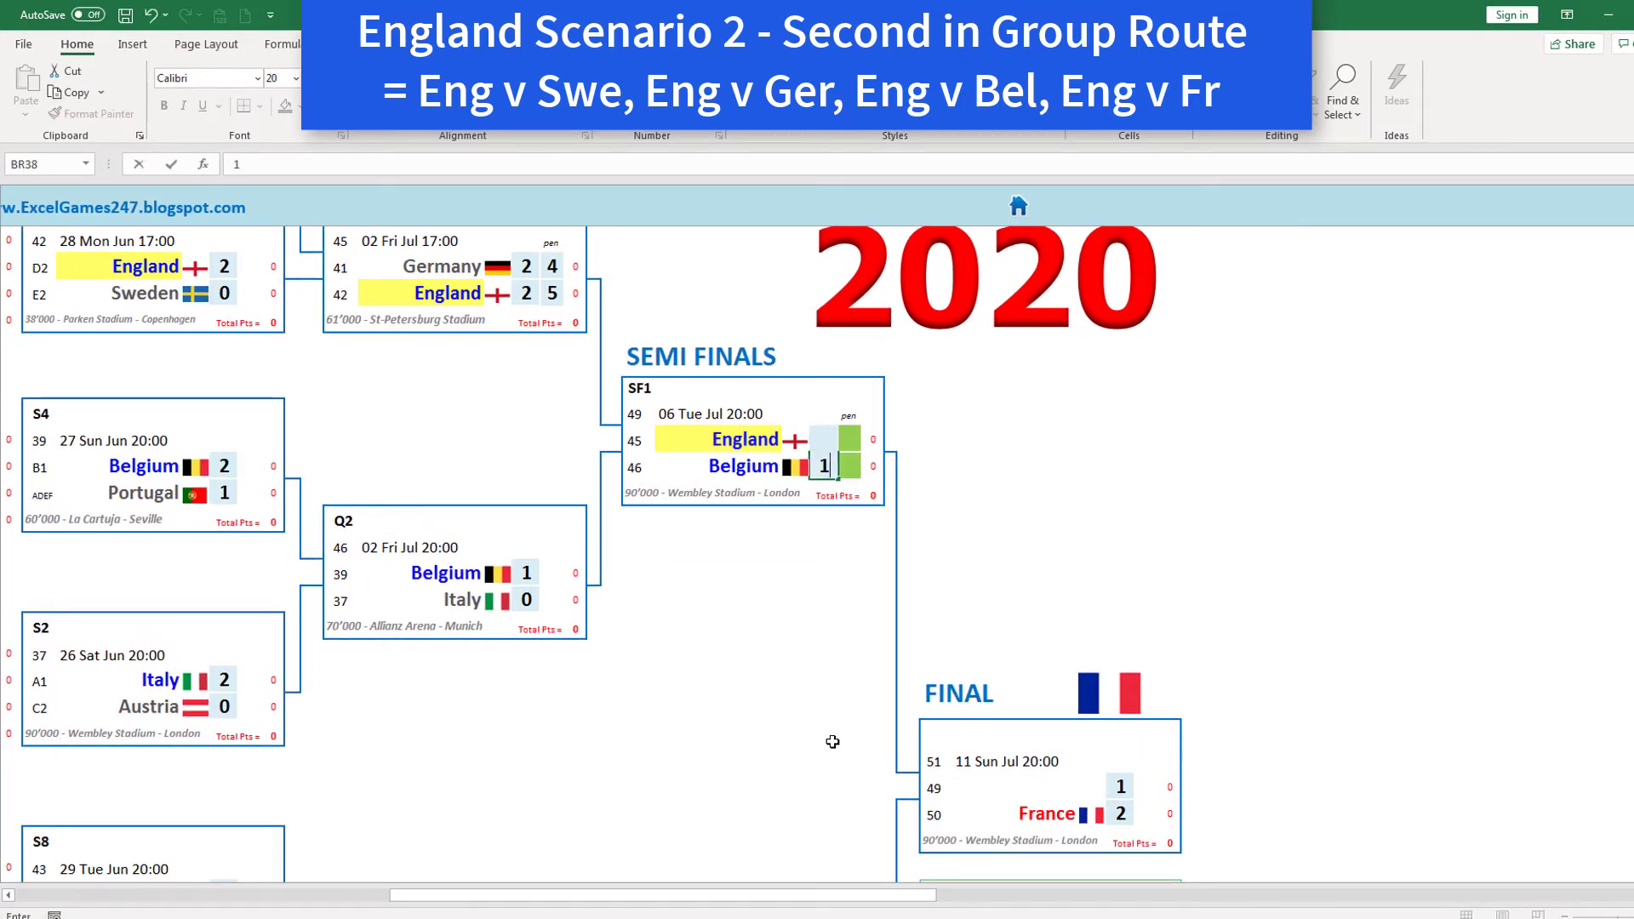
key(Return)
scroll(1117, 533, up, 1)
click(1120, 630)
text(0)
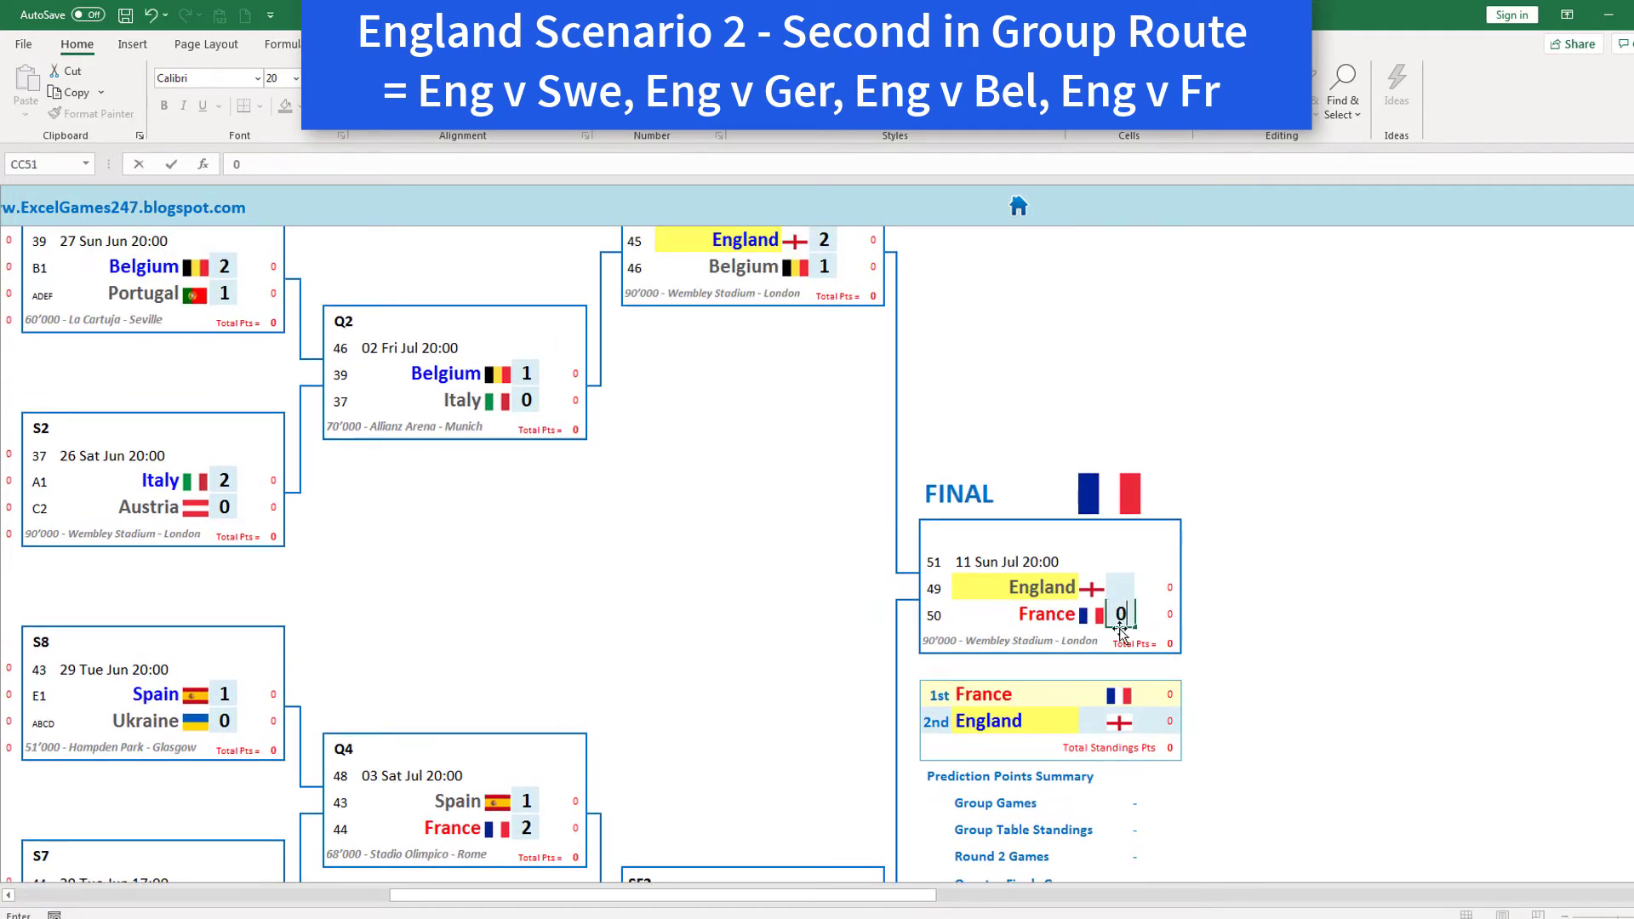
click(727, 555)
scroll(734, 562, up, 2)
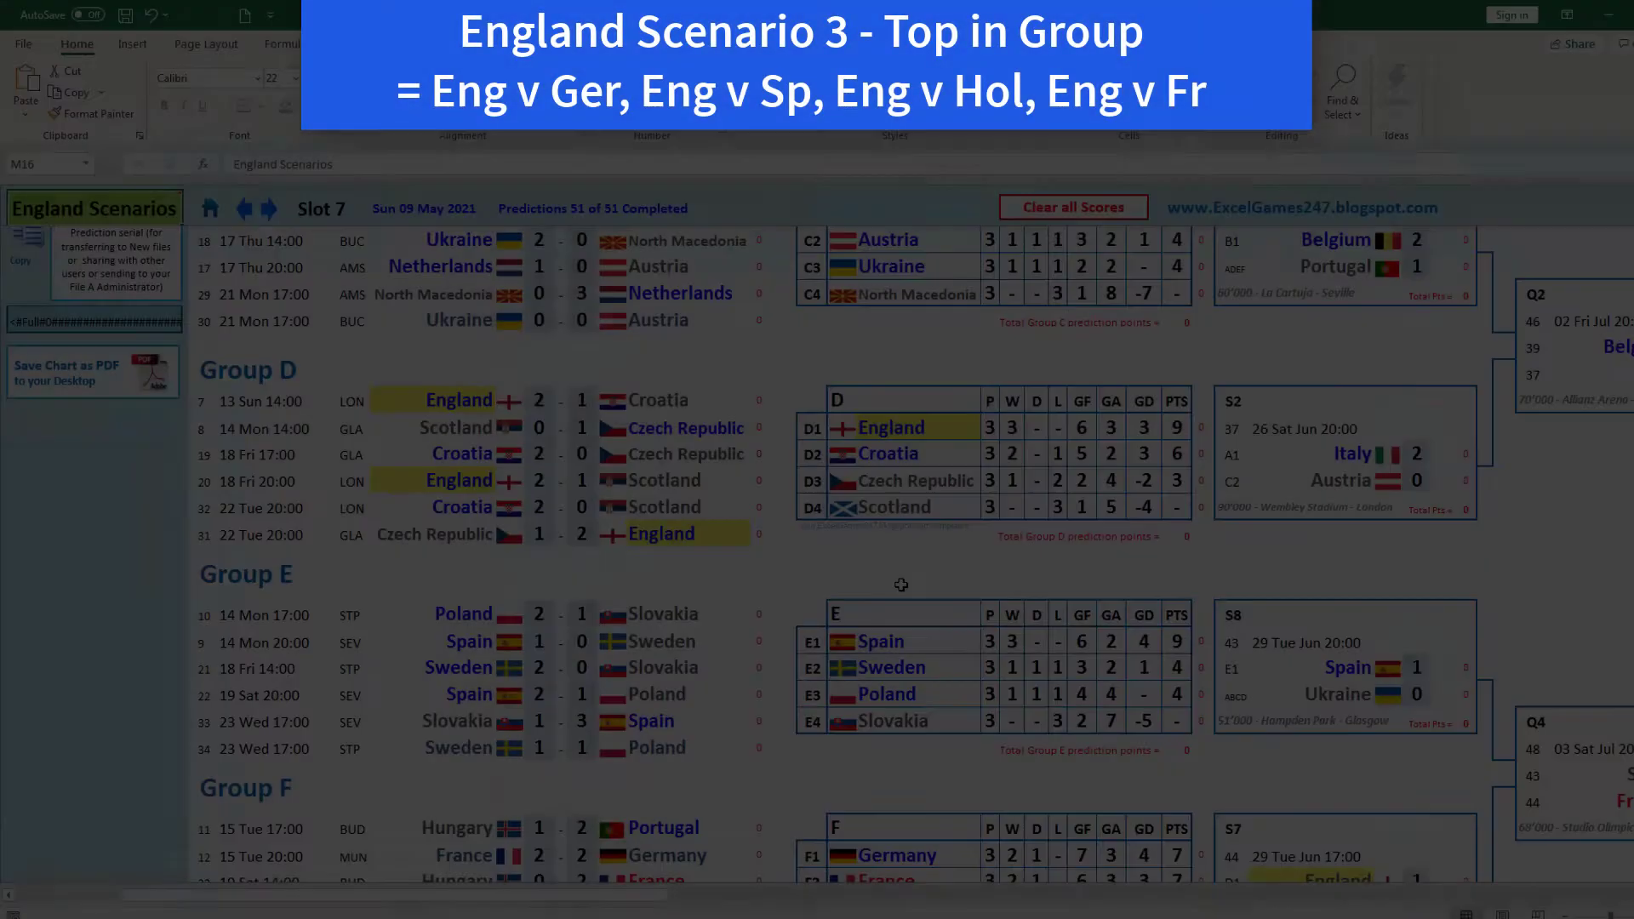
- Set Germany's score to 1 in France v Germany so France wins Group F 2–1
scroll(1183, 715, down, 1)
scroll(1184, 714, down, 2)
scroll(1184, 715, down, 1)
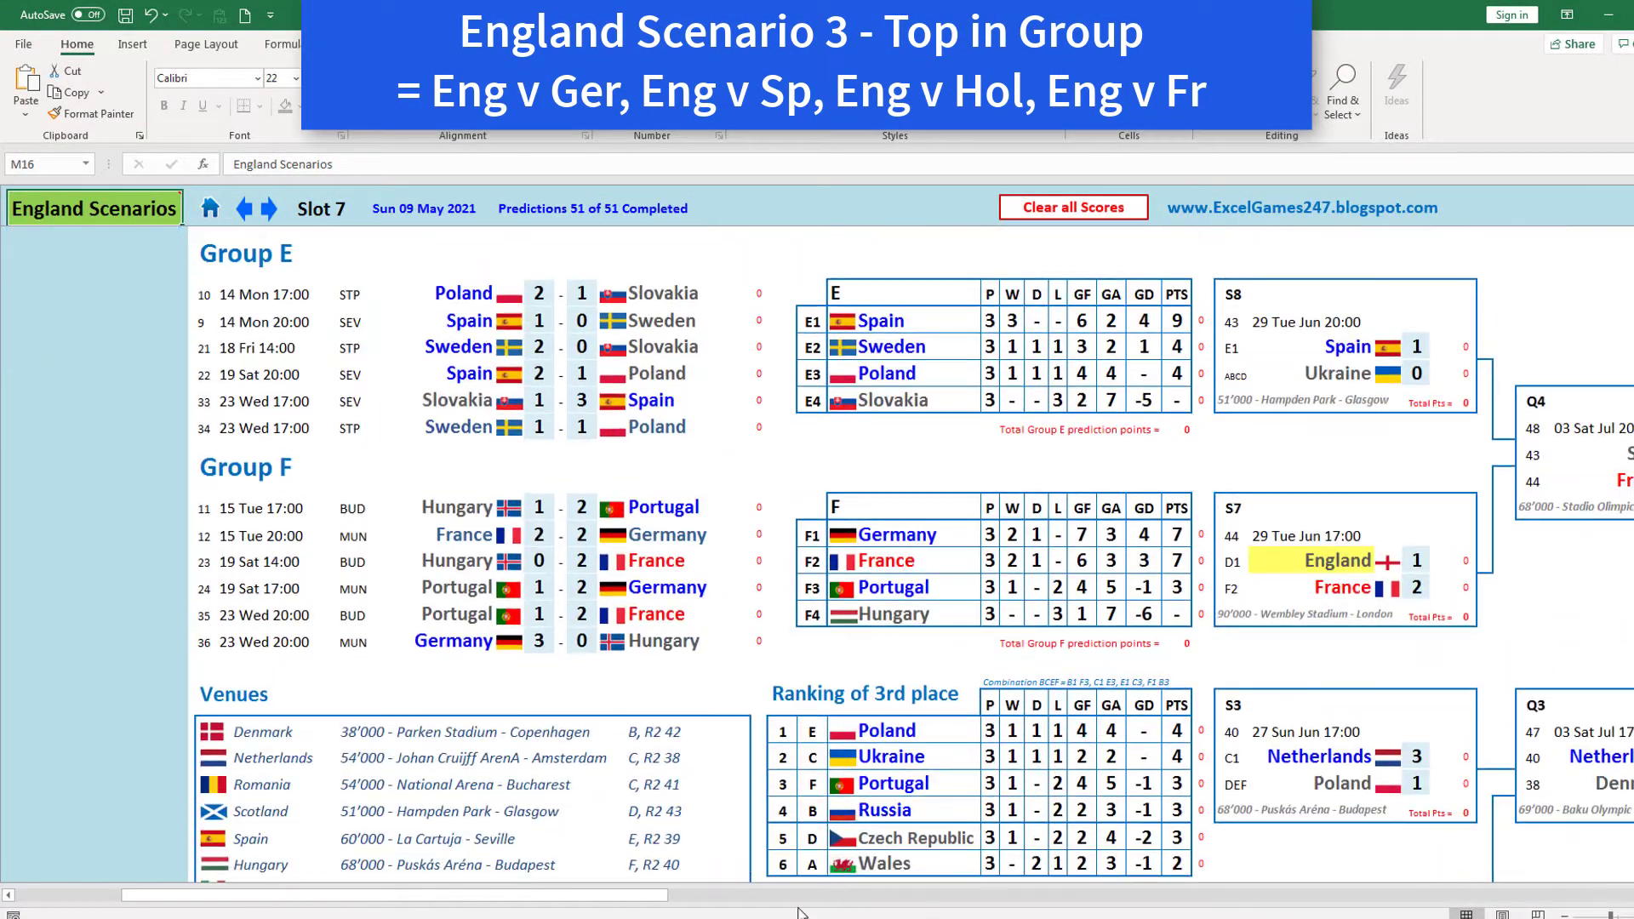
scroll(936, 596, right, 3)
click(851, 562)
scroll(859, 575, down, 1)
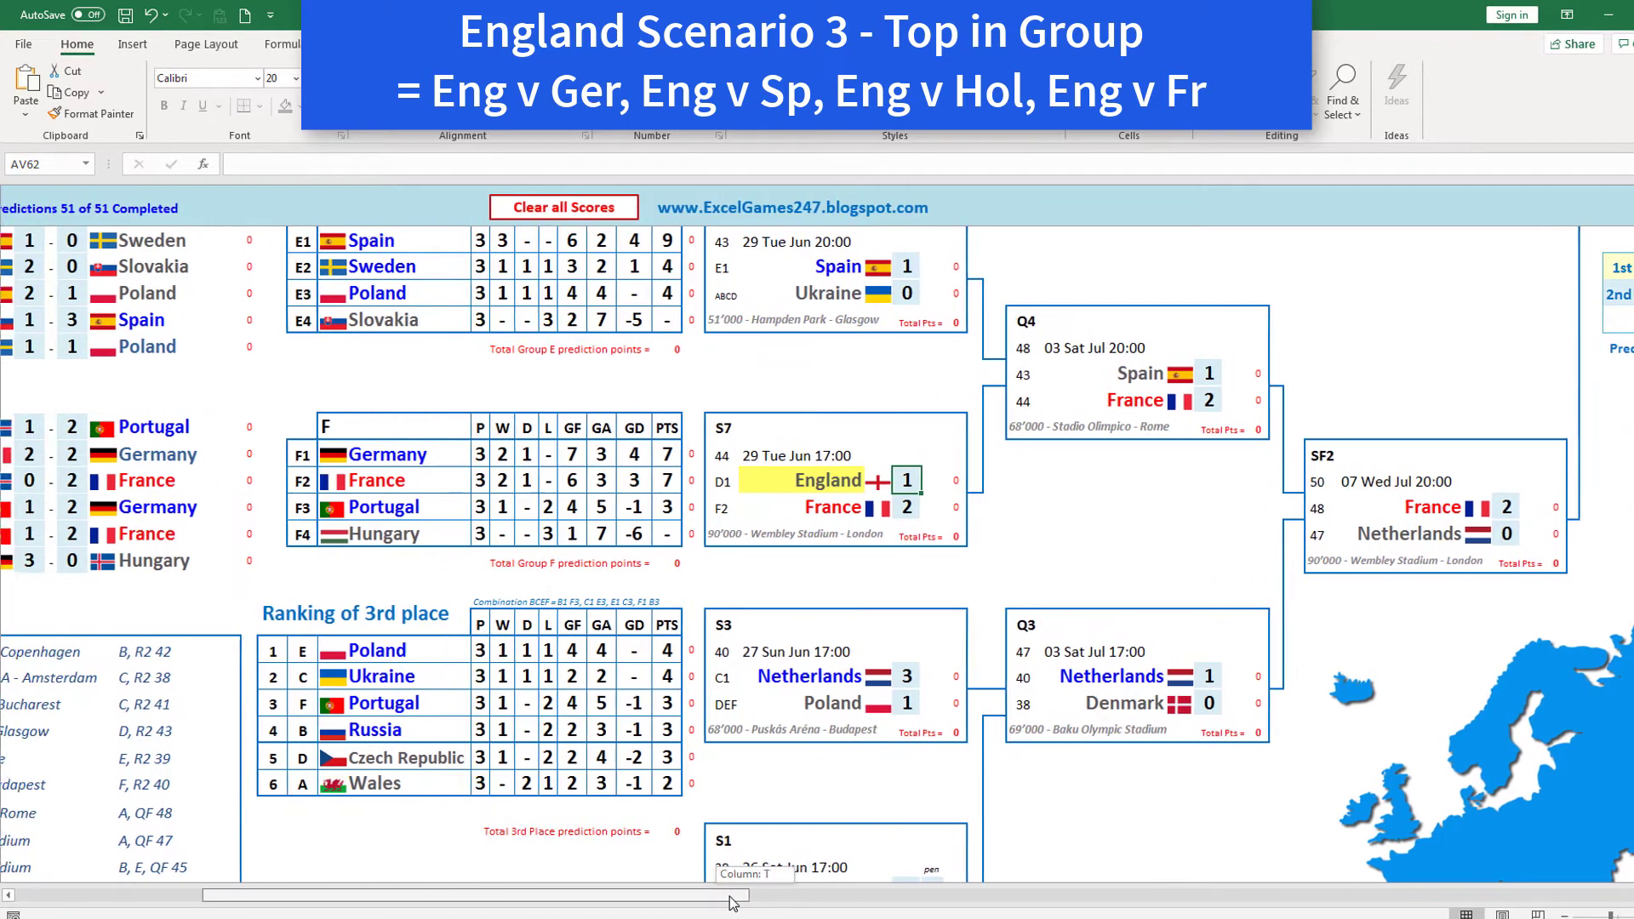
drag(771, 895, 704, 895)
text(1)
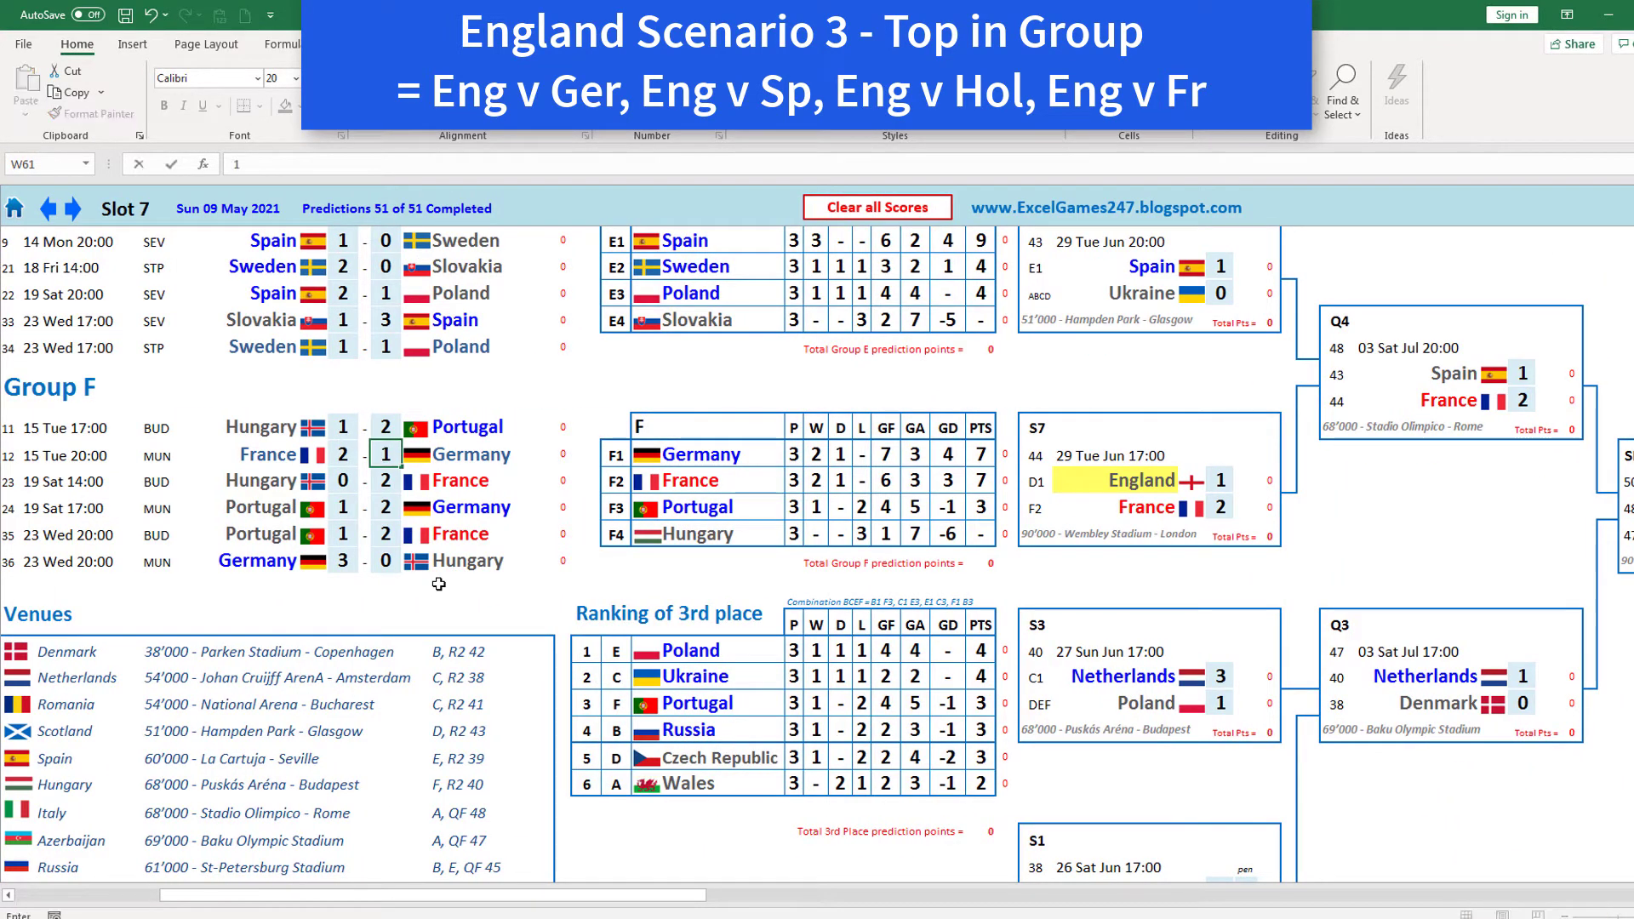
key(Return)
drag(706, 895, 735, 895)
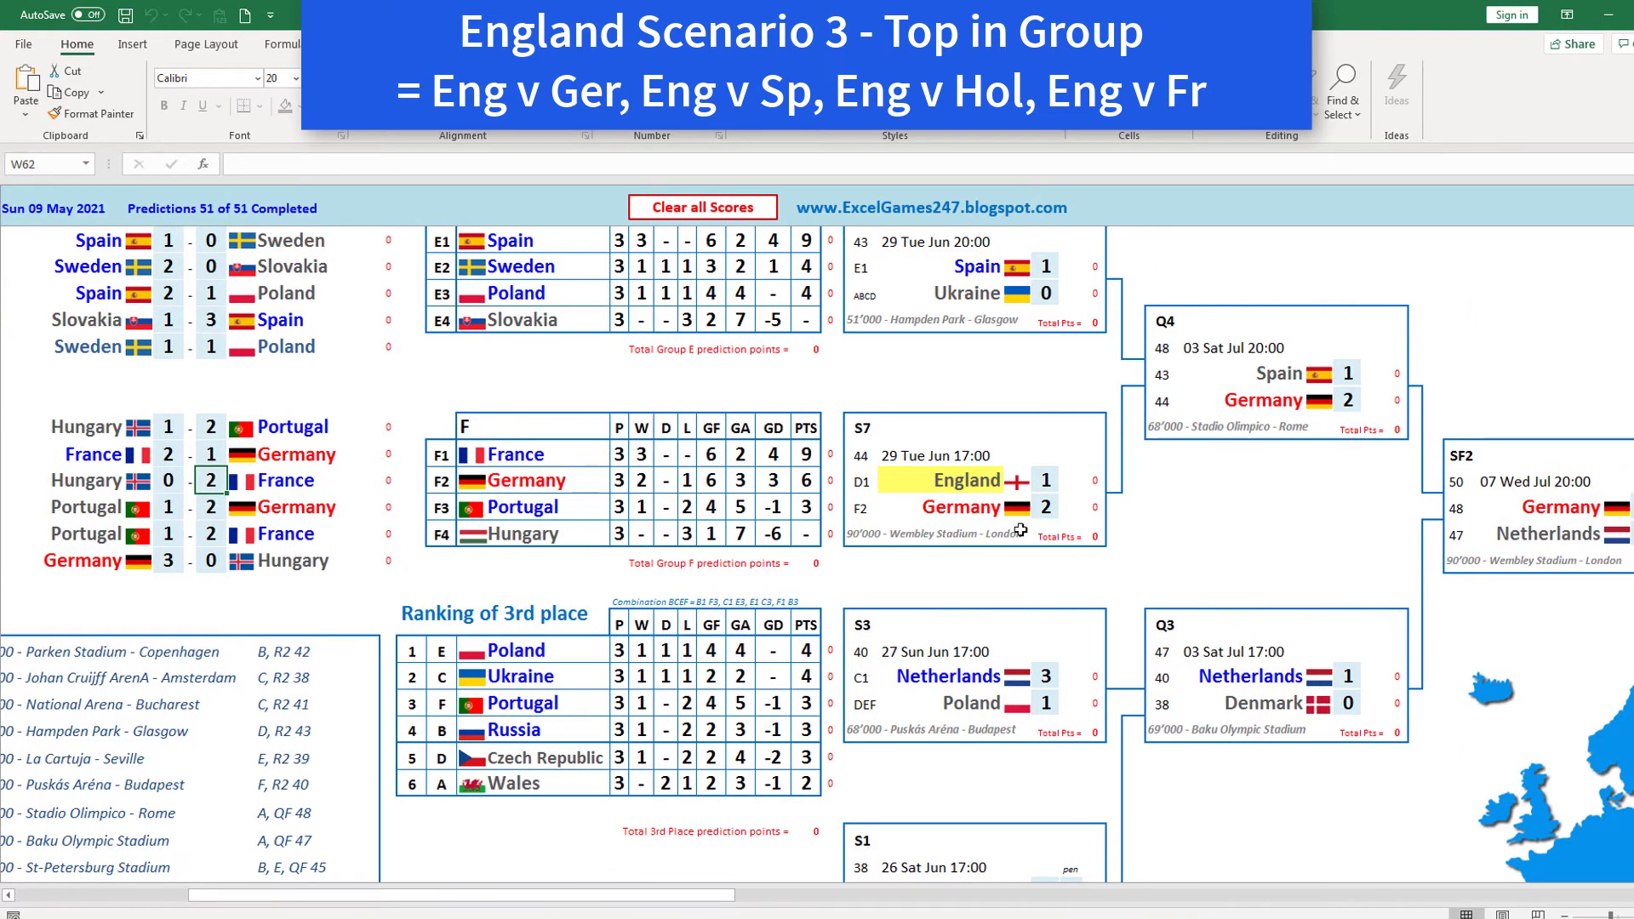
- Clear England's S7 score and give Germany 1 so England advances from S7
key(Delete)
key(Down)
text(1)
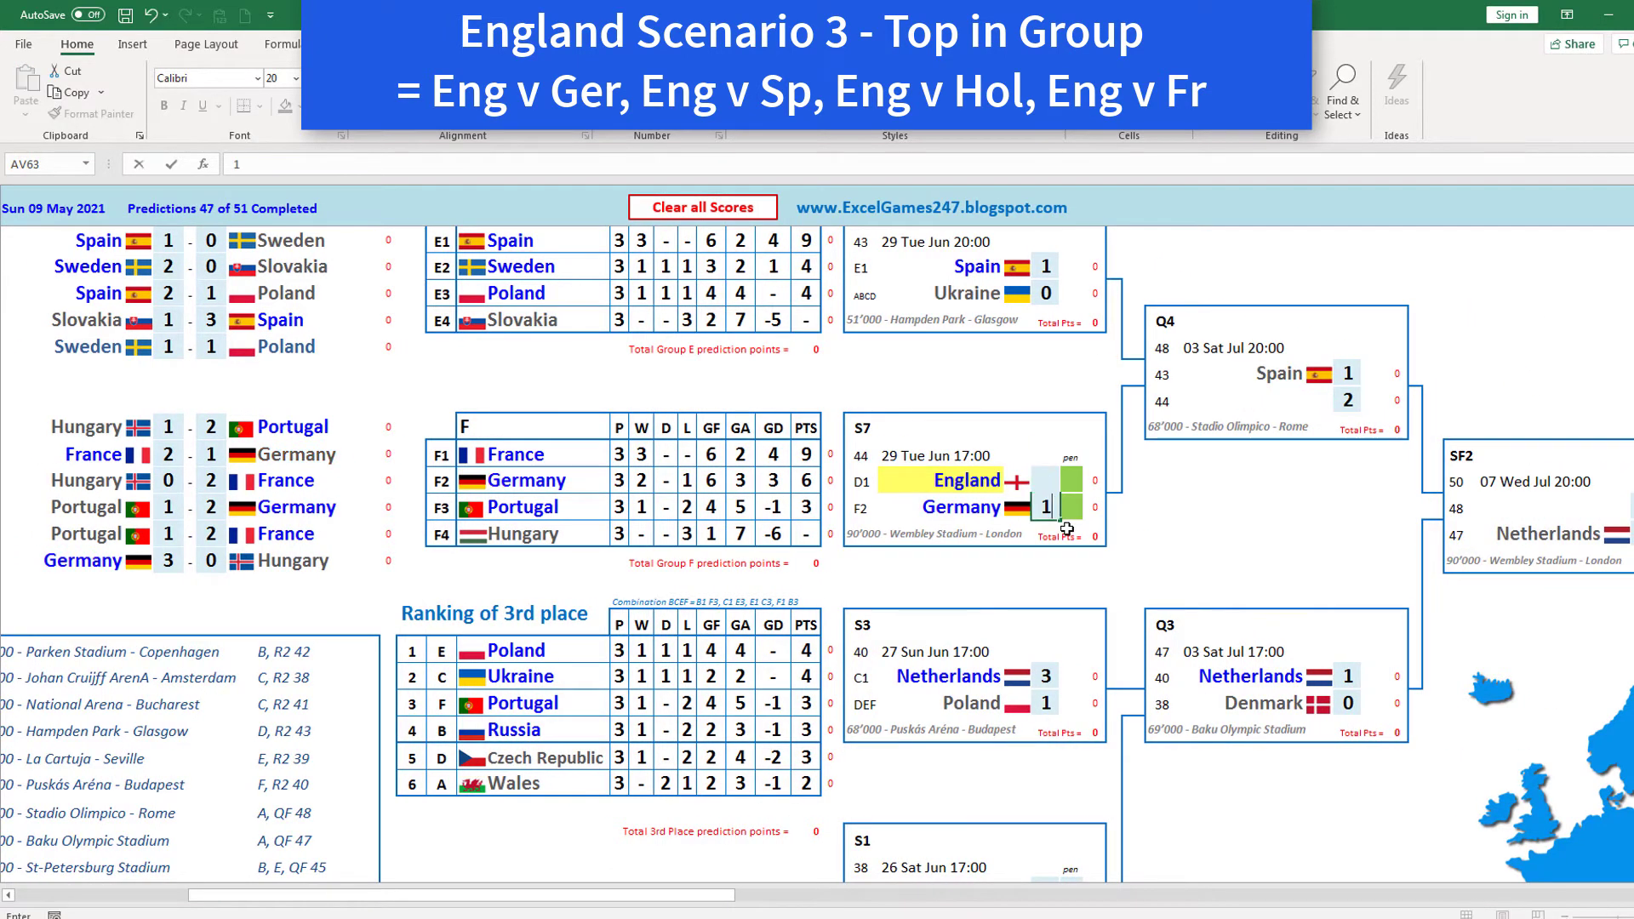
key(Return)
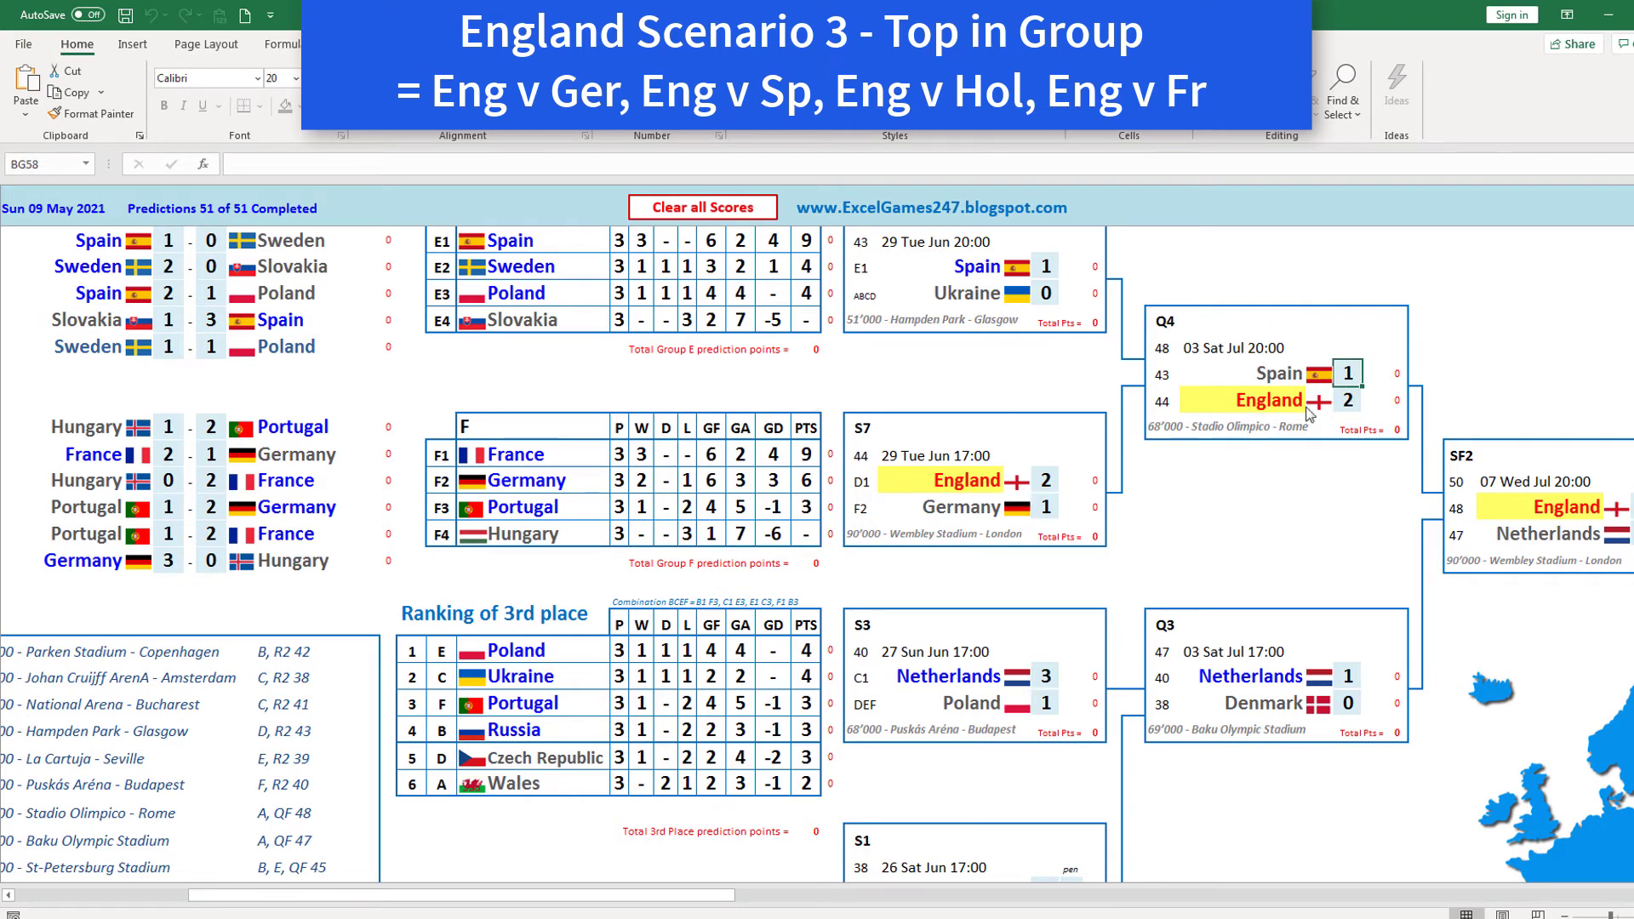
- Enter England's score of 1 in SF2
drag(727, 896, 843, 895)
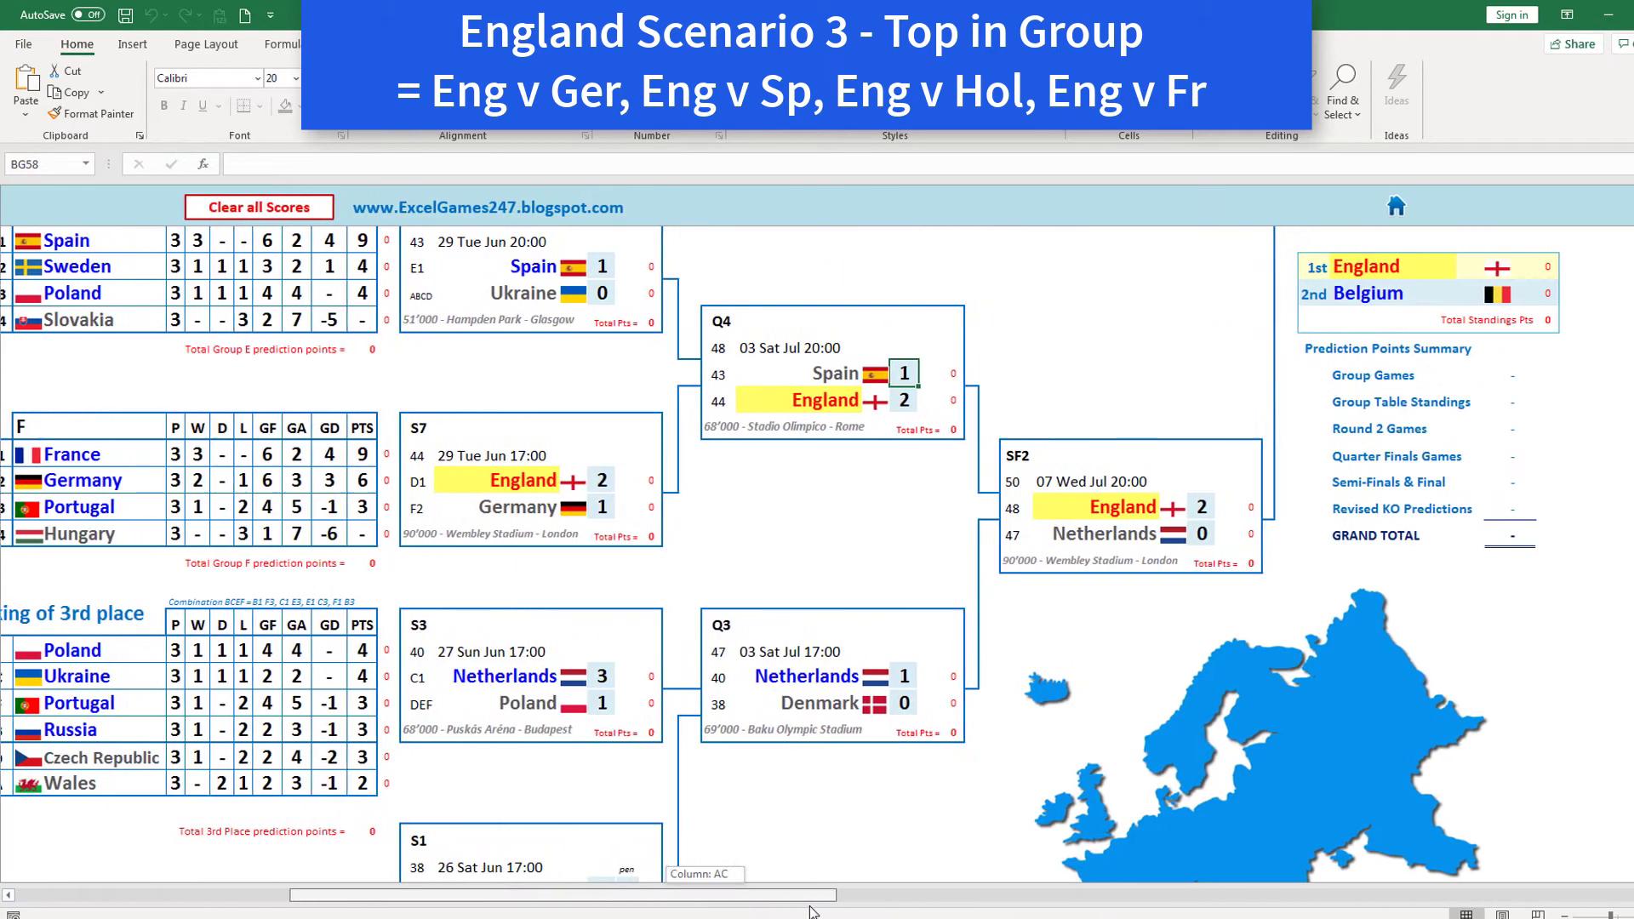
scroll(1171, 561, up, 1)
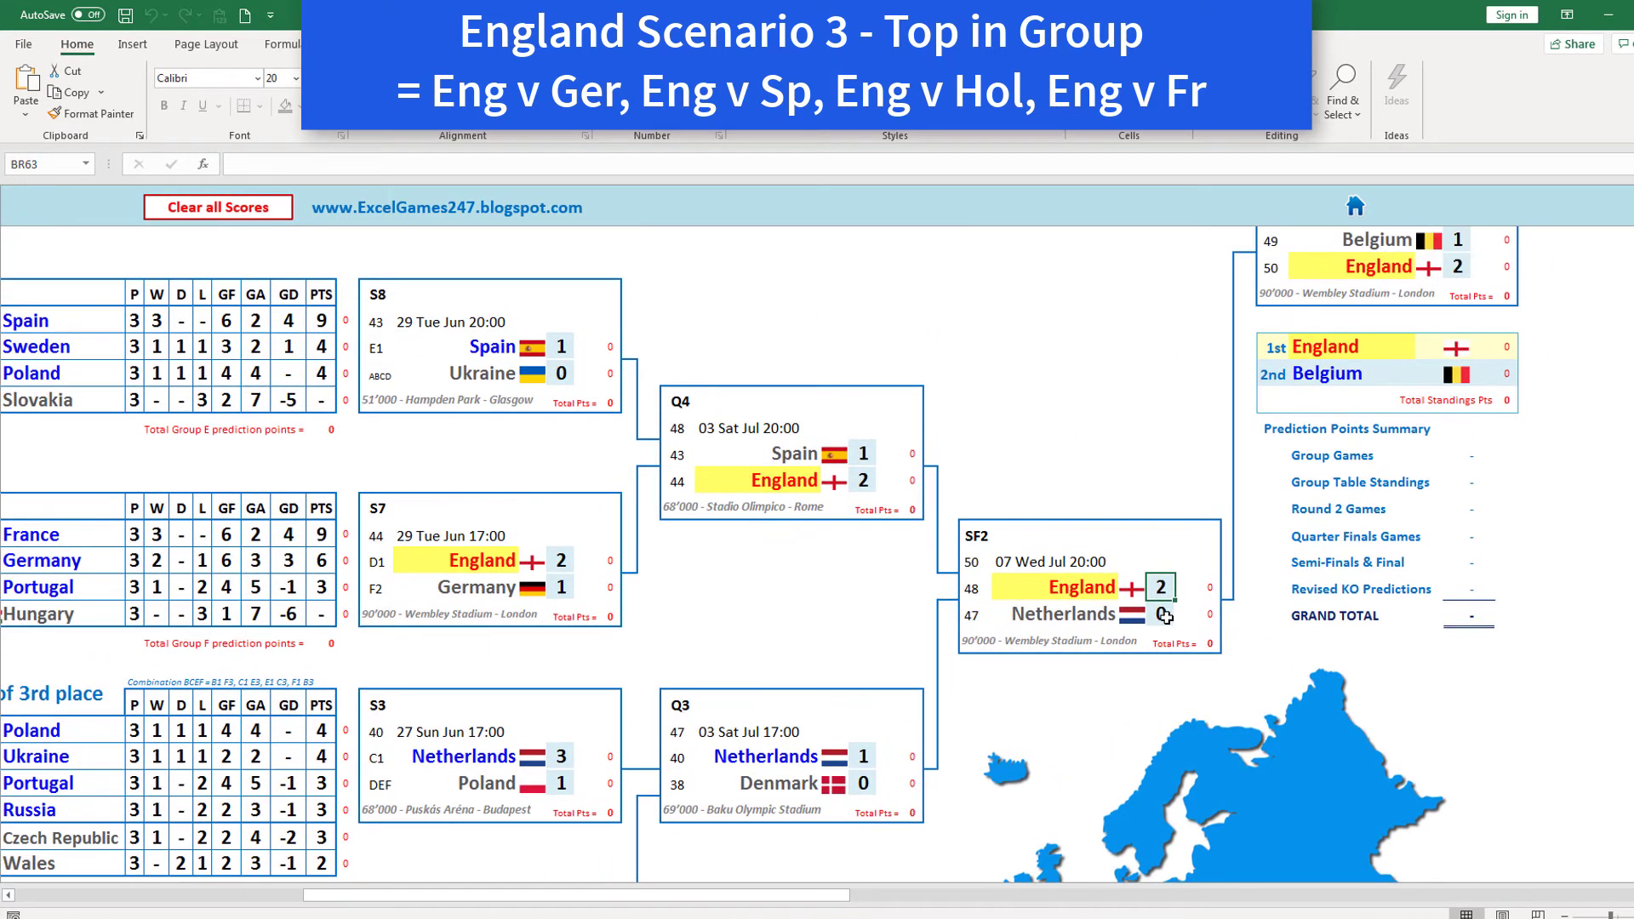
text(1)
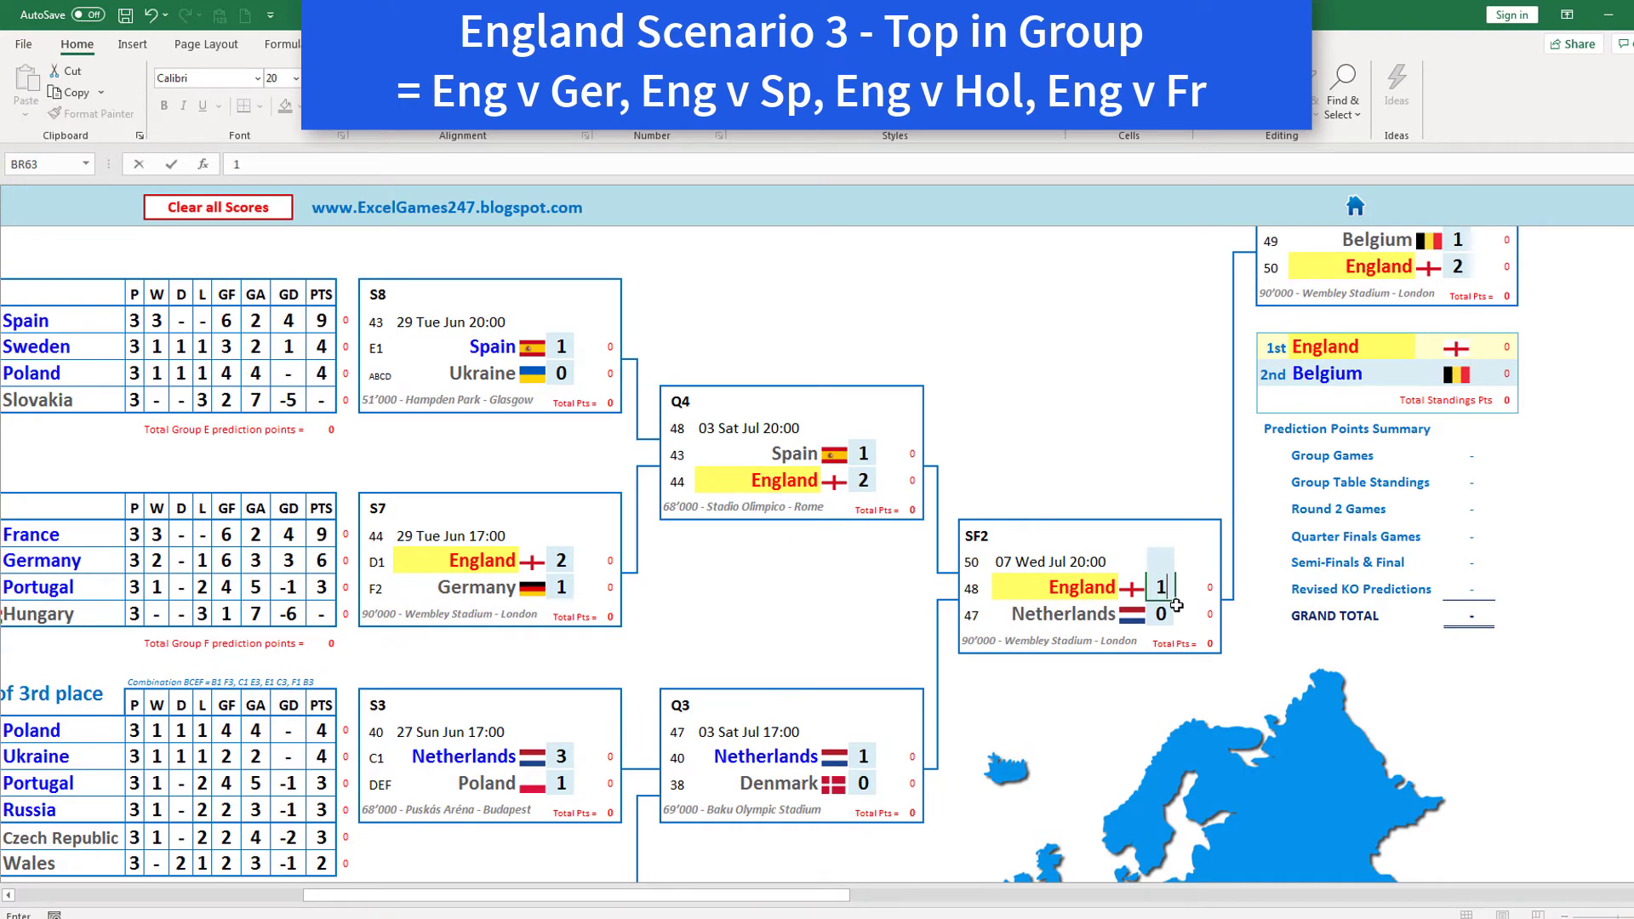
key(Return)
- Enter Croatia's score of 1 in Q1
scroll(1174, 587, up, 3)
scroll(635, 470, up, 3)
scroll(546, 491, up, 4)
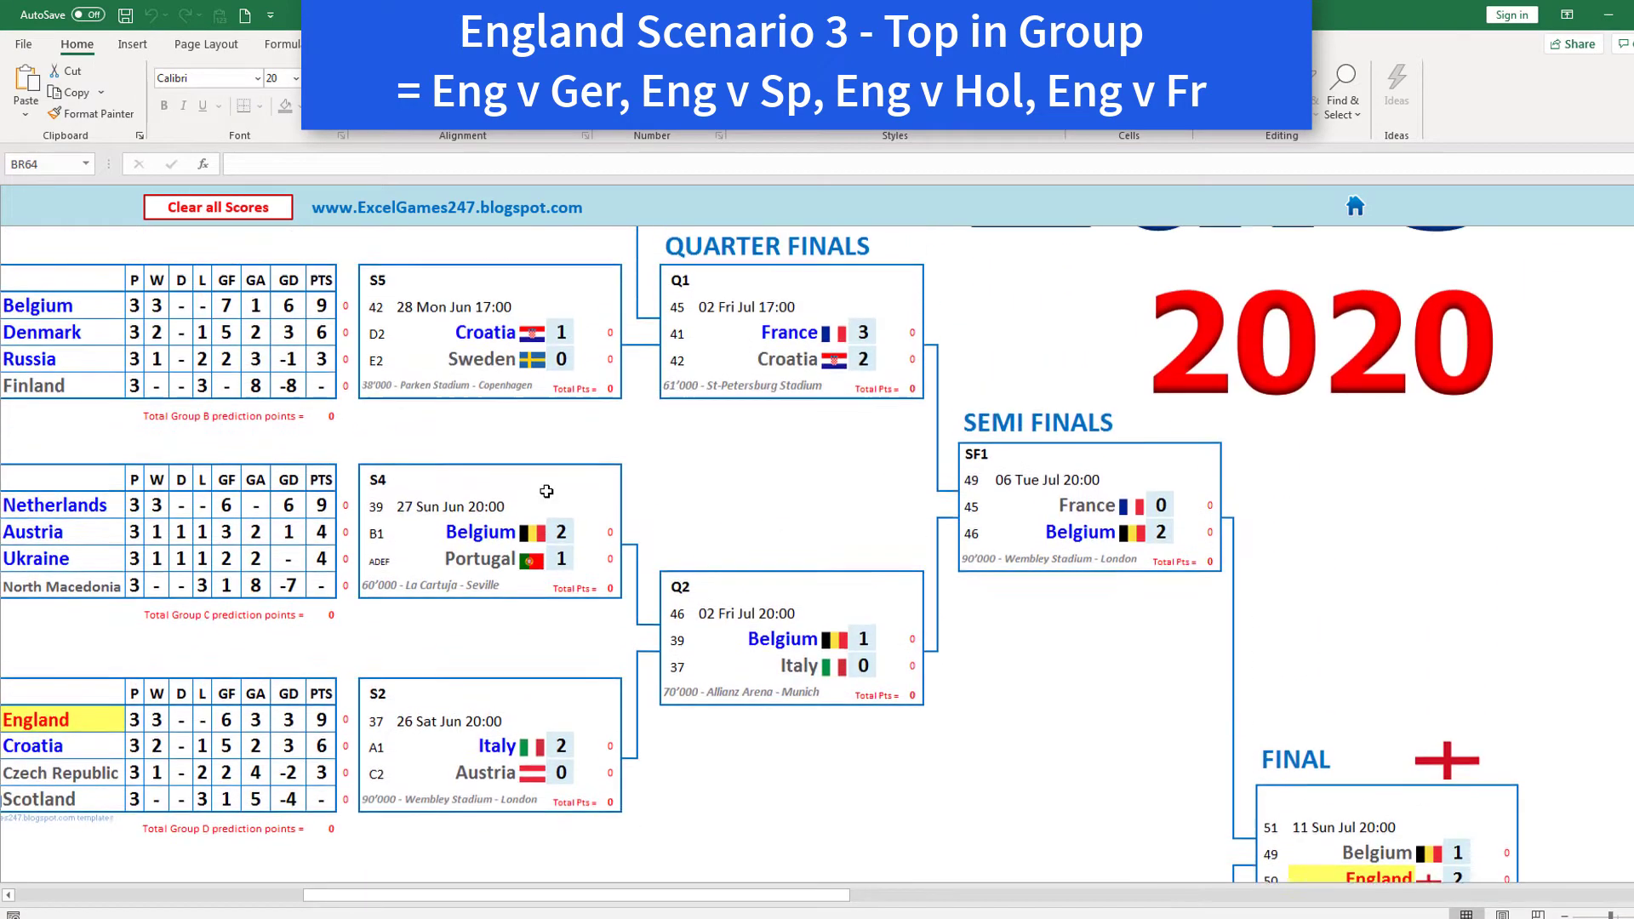
scroll(547, 491, up, 2)
scroll(534, 383, up, 1)
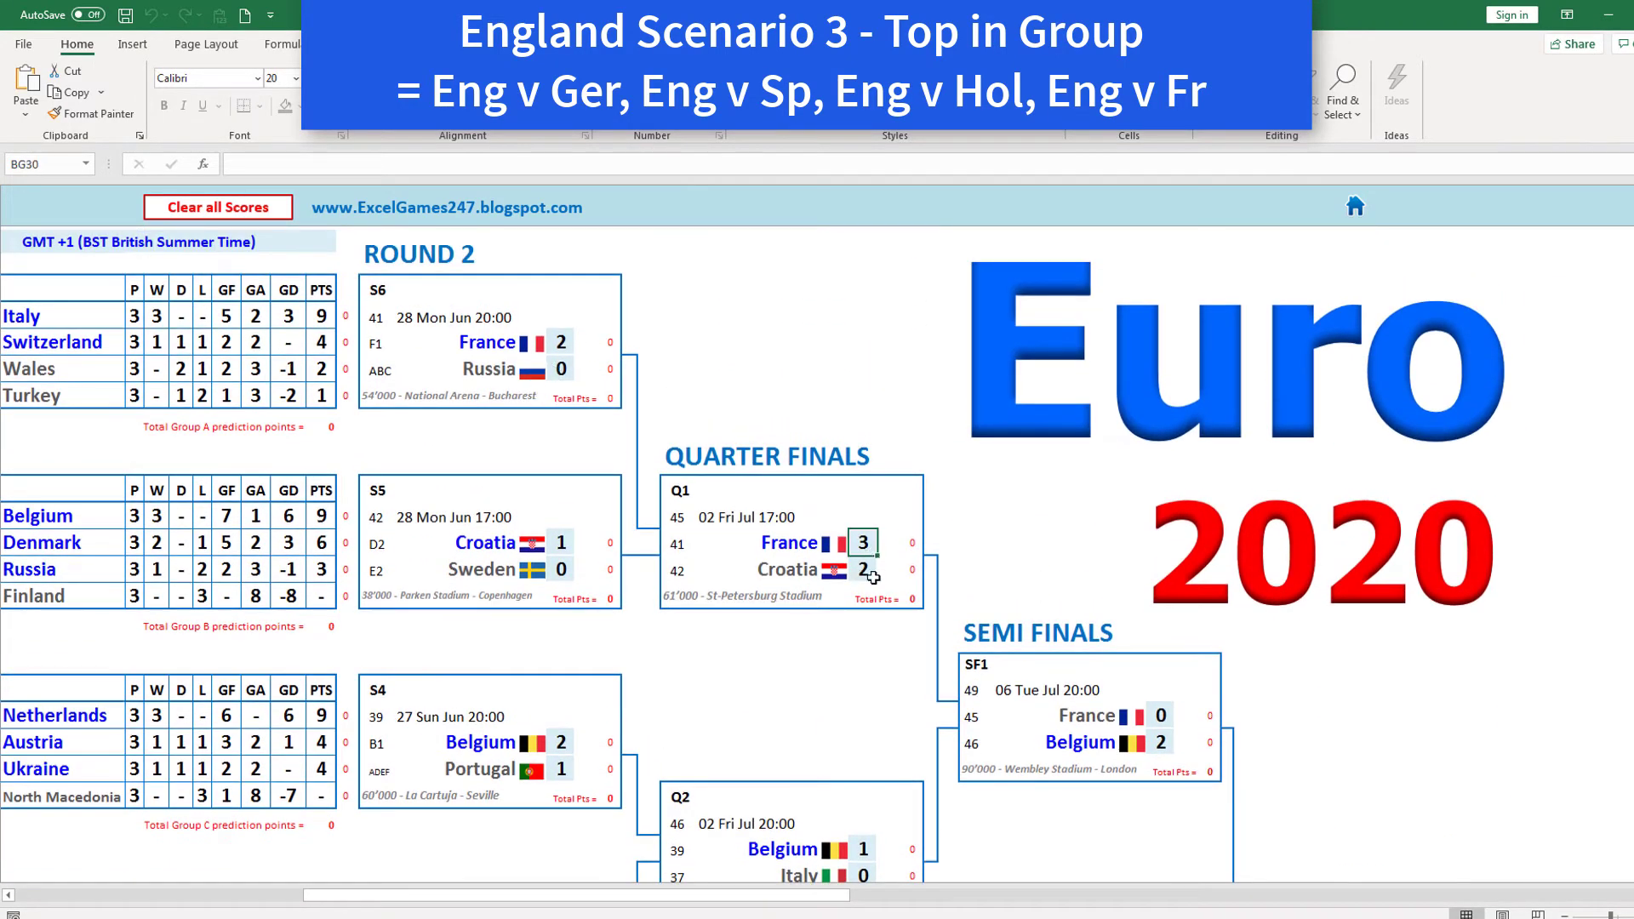
text(1)
key(Return)
- Score SF1 as France 2, Belgium 1
click(1161, 715)
scroll(1166, 719, down, 1)
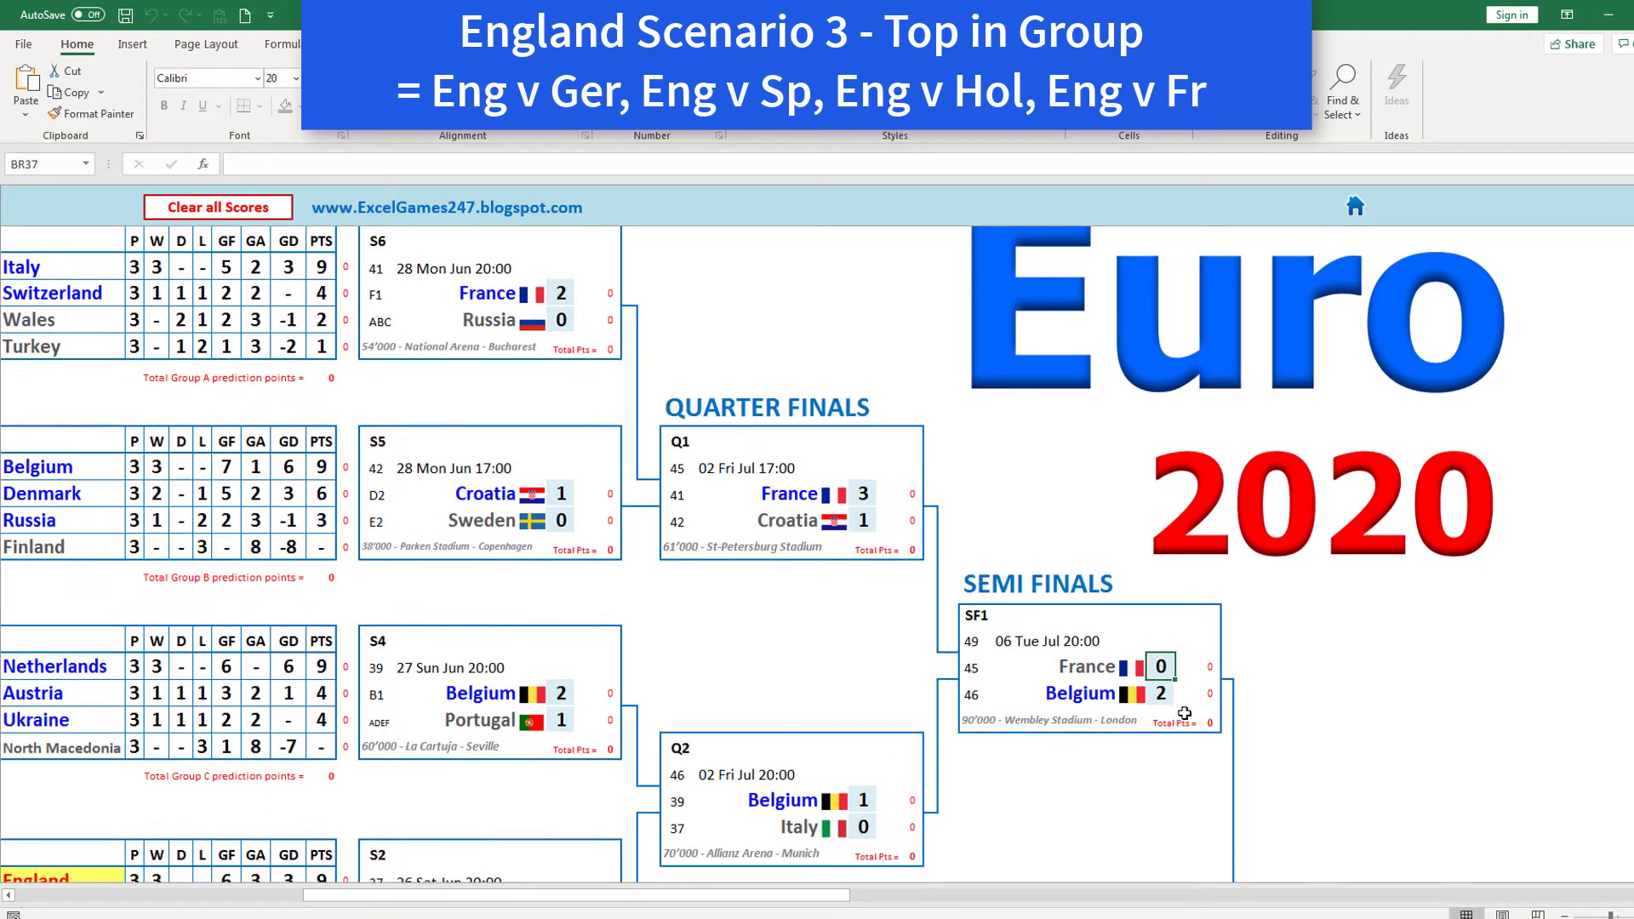
scroll(1185, 722, down, 2)
text(2)
key(Return)
text(1)
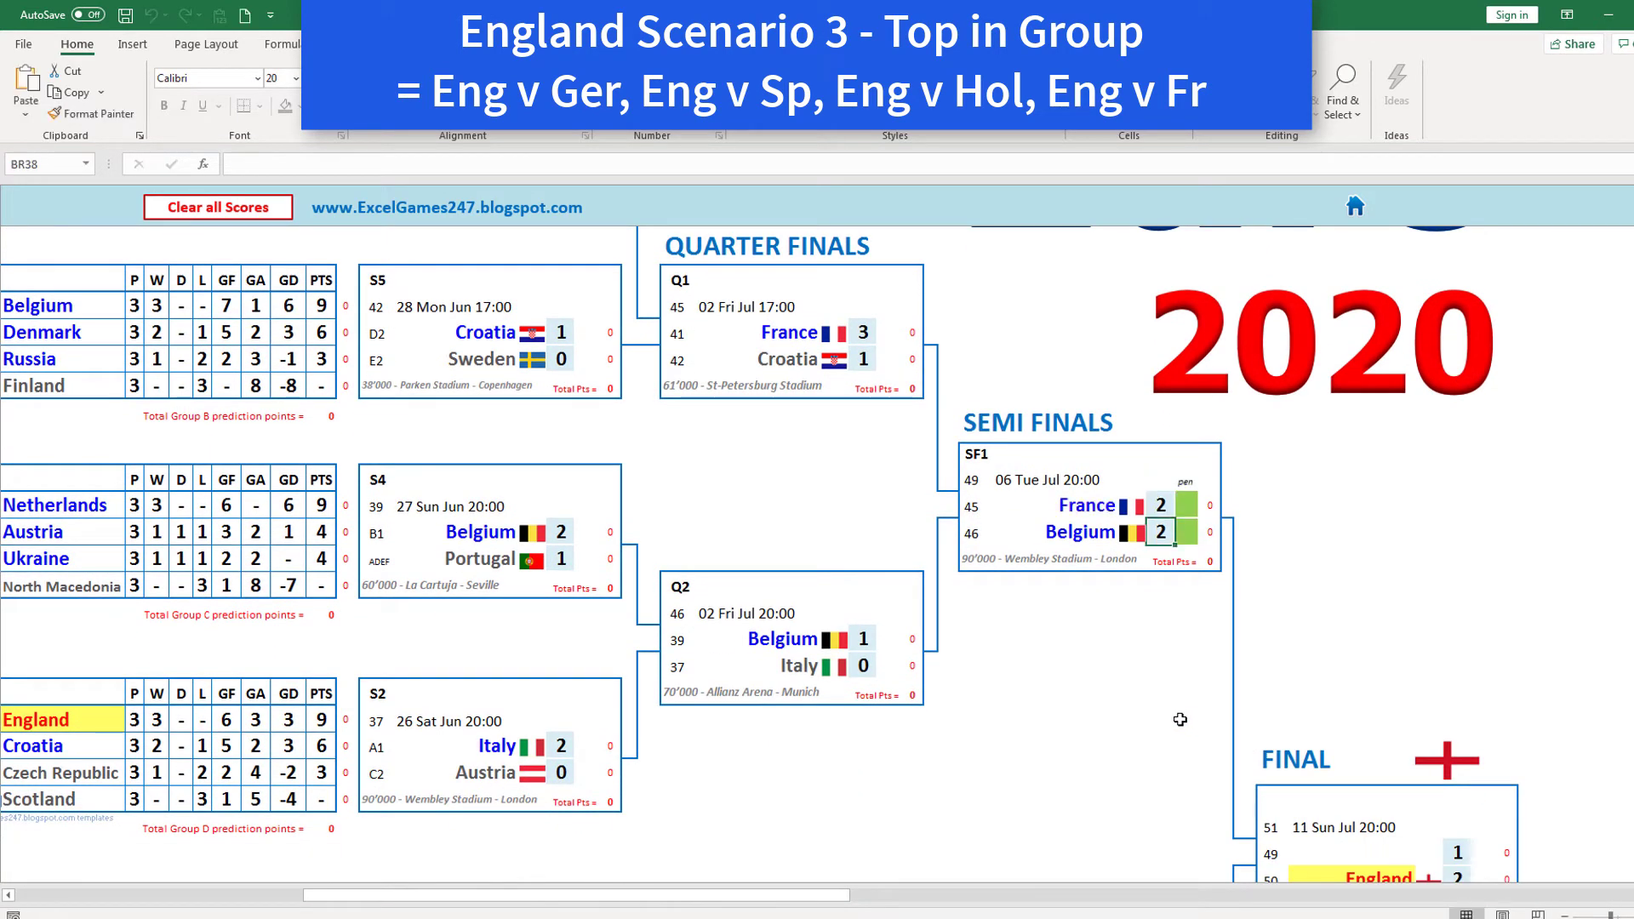
key(Return)
- Make England beat France 1–0 in the final
scroll(1179, 719, down, 6)
scroll(1194, 381, up, 3)
scroll(1225, 644, down, 1)
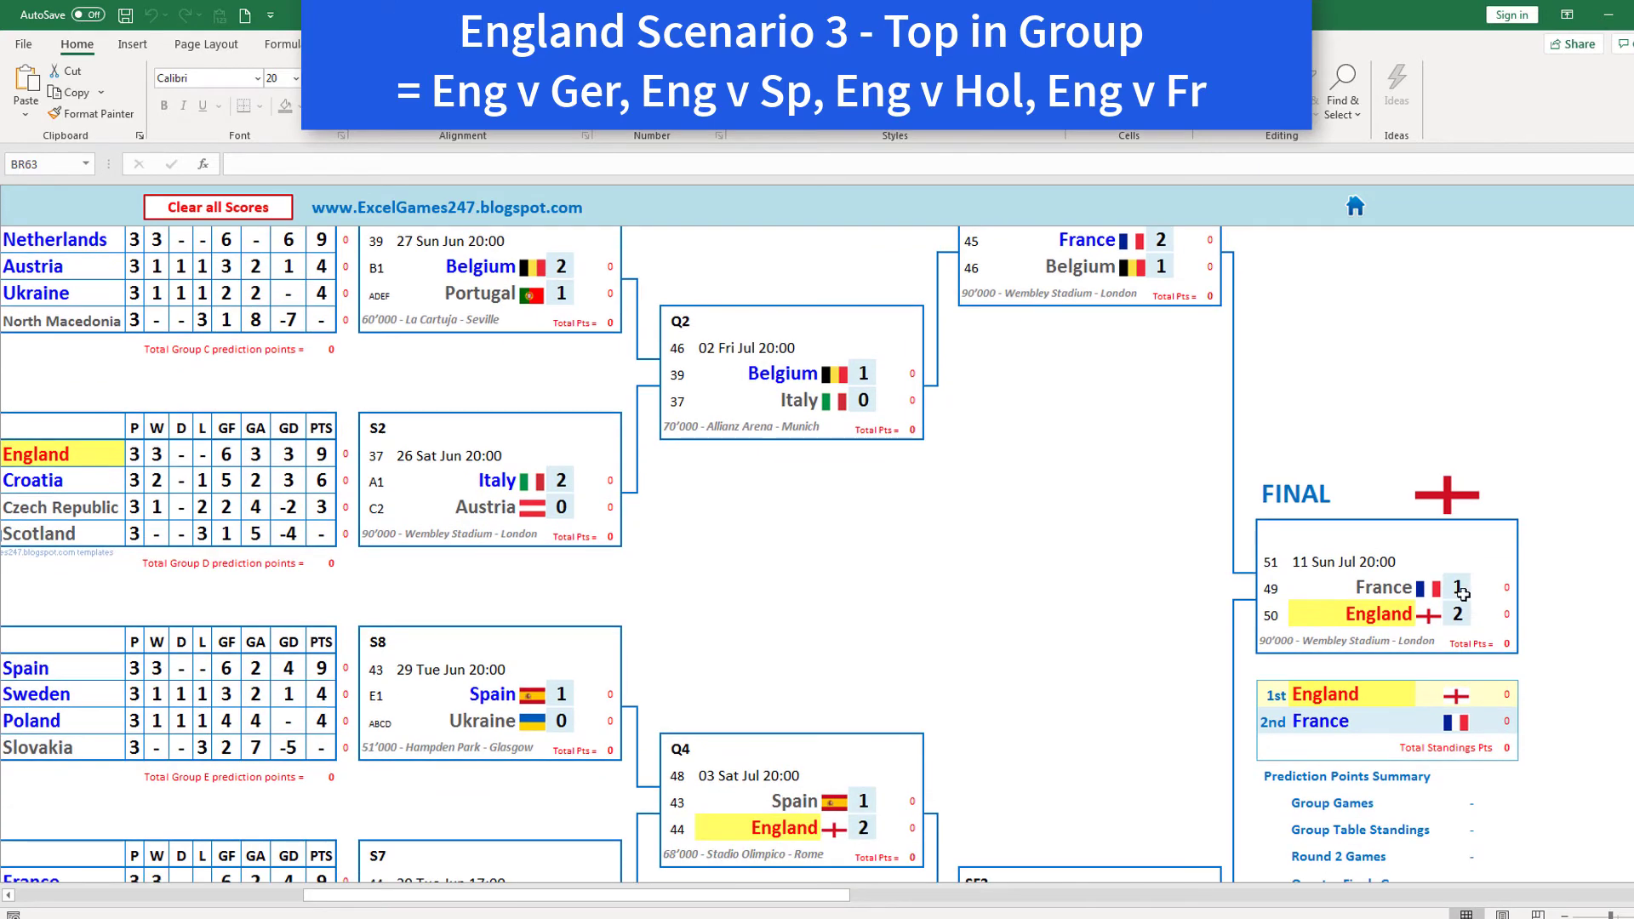
scroll(1263, 638, right, 3)
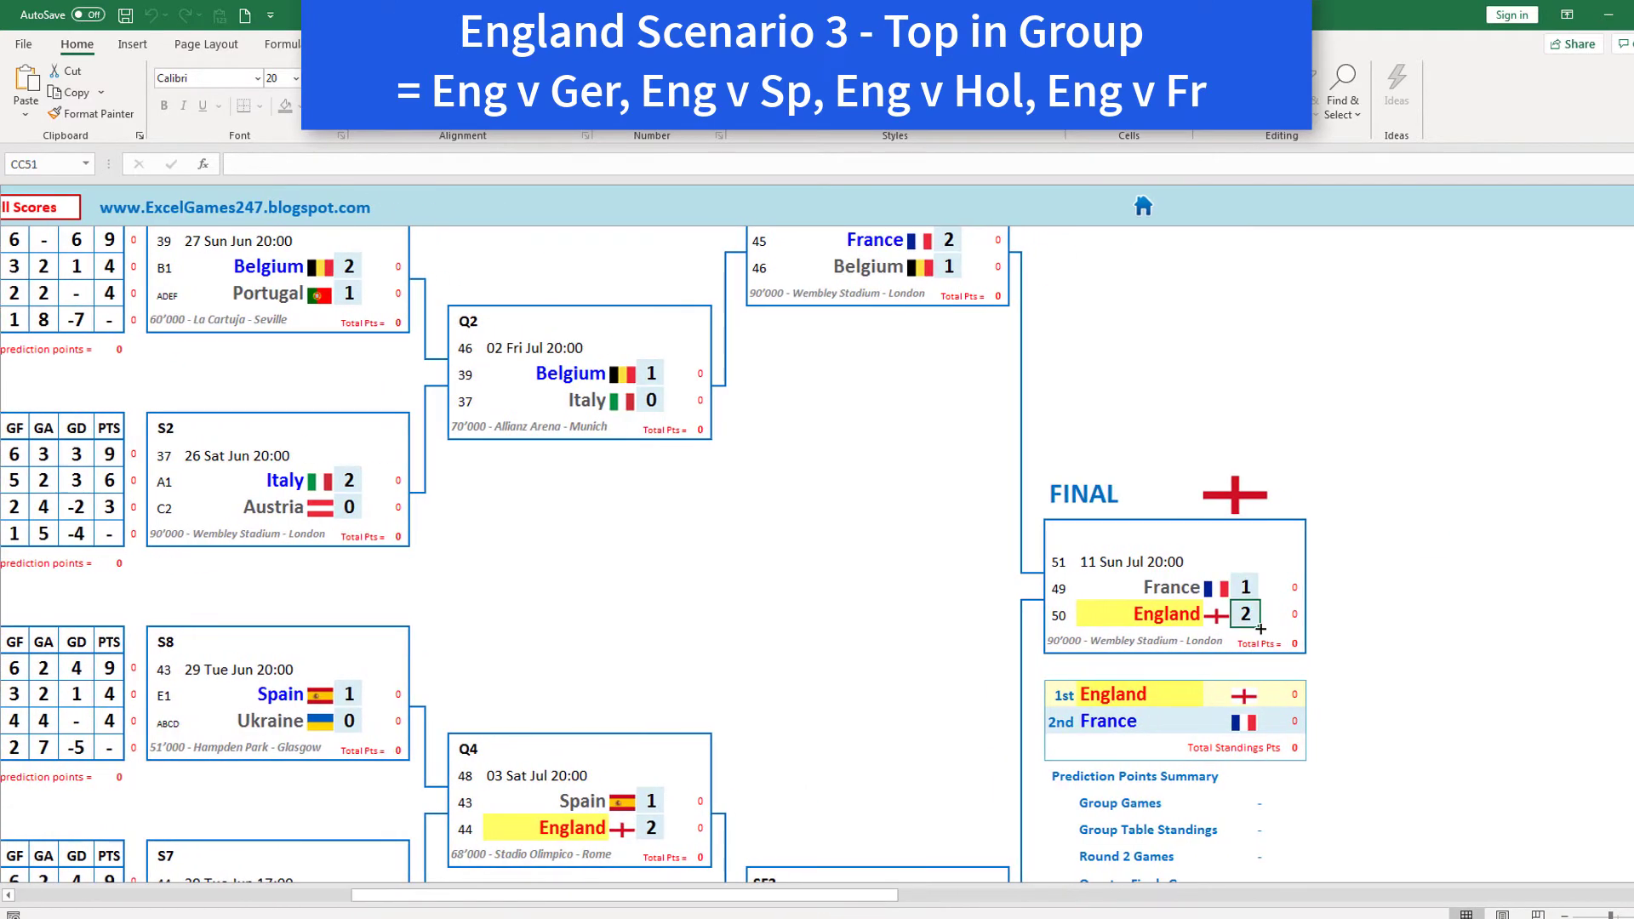
text(1)
key(shift+Return)
text(0)
key(Return)
scroll(881, 663, down, 1)
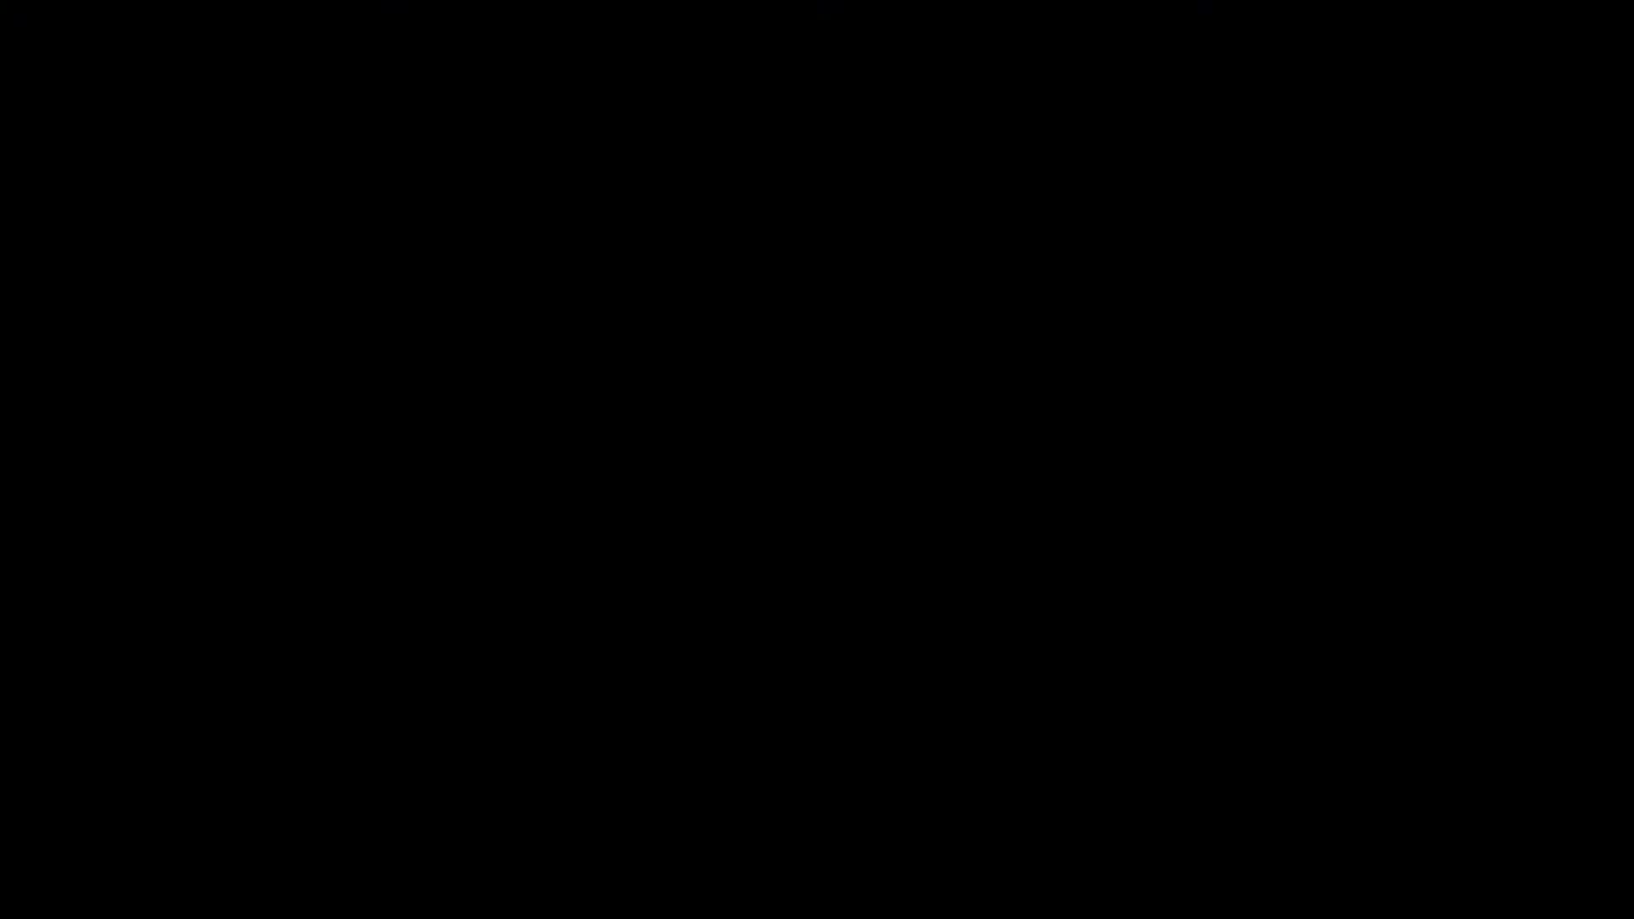